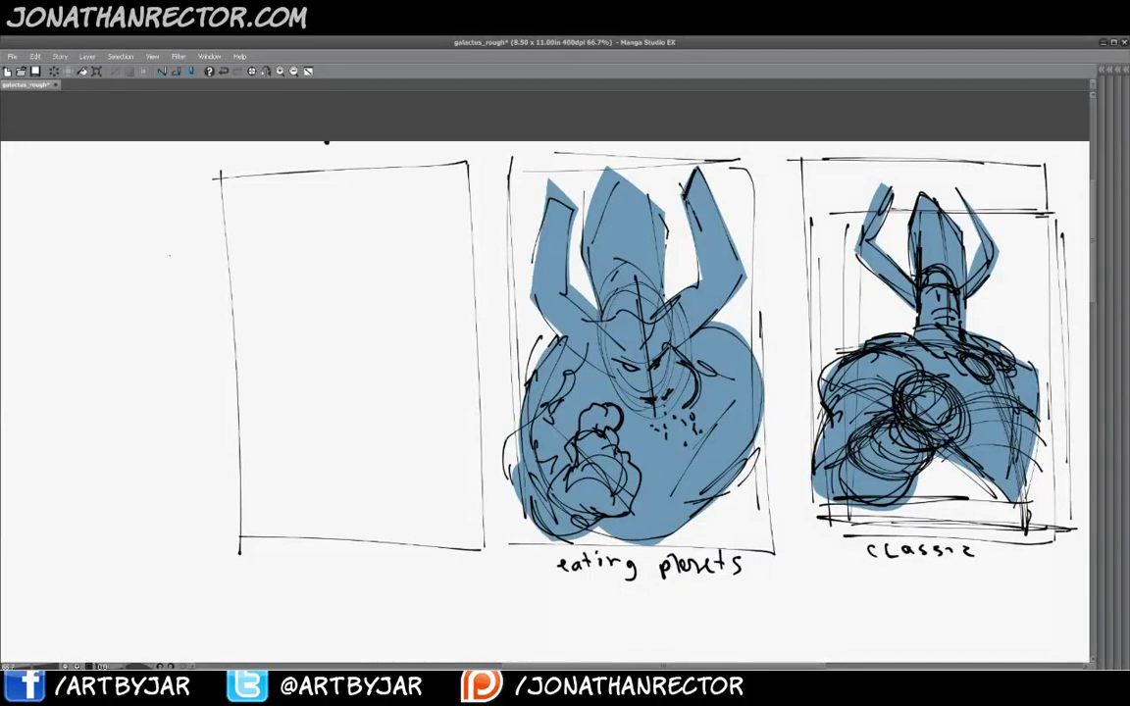
pyautogui.moveTo(147, 248)
pyautogui.mouseDown()
pyautogui.moveTo(187, 312)
pyautogui.moveTo(209, 428)
pyautogui.mouseUp()
pyautogui.moveTo(108, 270)
pyautogui.mouseDown()
pyautogui.moveTo(147, 323)
pyautogui.moveTo(211, 513)
pyautogui.mouseUp()
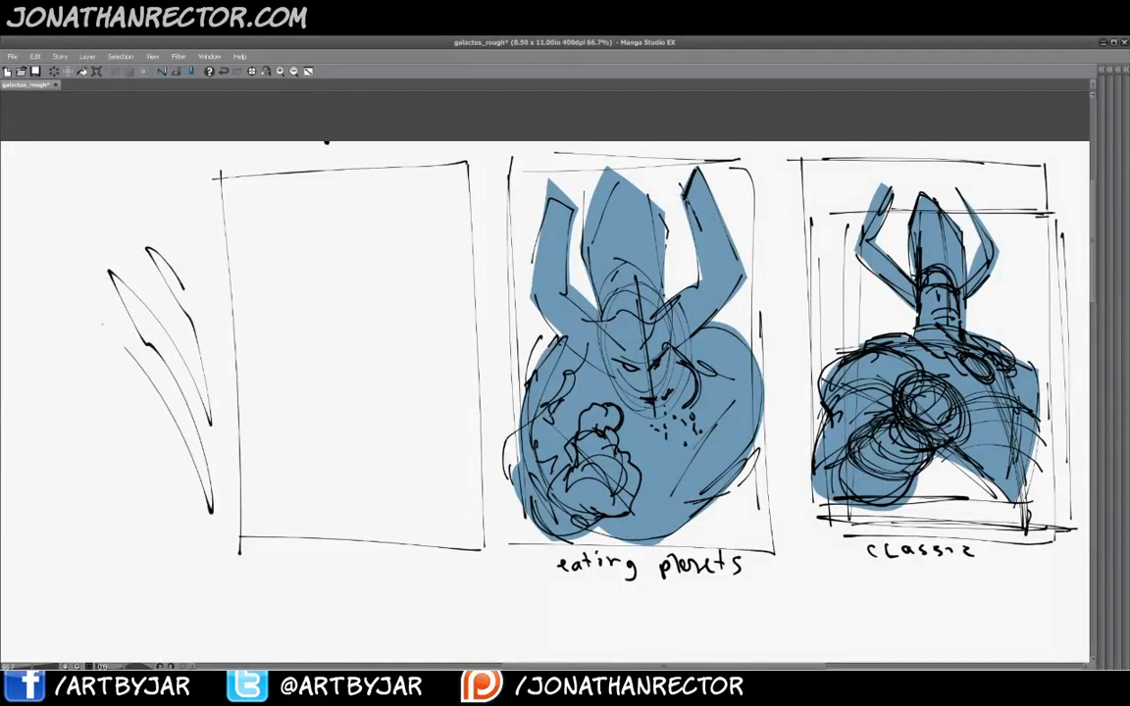
pyautogui.moveTo(90, 317)
pyautogui.mouseDown()
pyautogui.moveTo(157, 429)
pyautogui.moveTo(181, 574)
pyautogui.mouseUp()
pyautogui.moveTo(62, 348); pyautogui.dragTo(132, 603)
pyautogui.moveTo(55, 428); pyautogui.dragTo(77, 588)
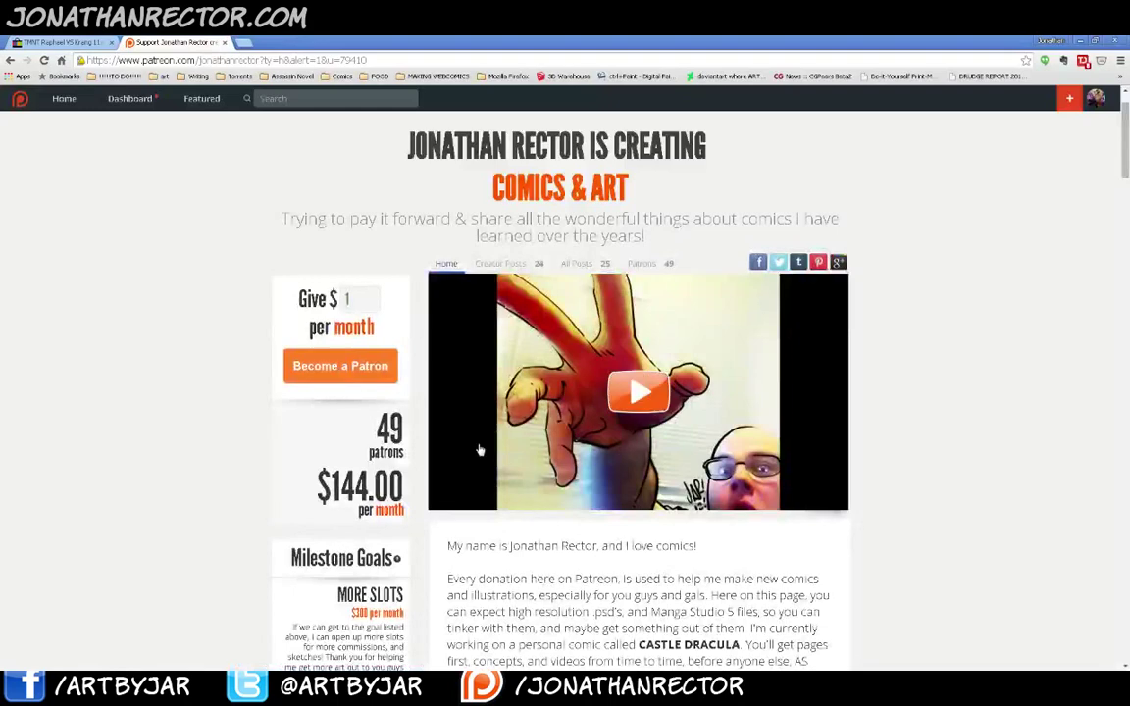
# In the web browser, look over the eBay listing for the TMNT Raphael vs Krang ink drawing, then close it
pyautogui.click(90, 43)
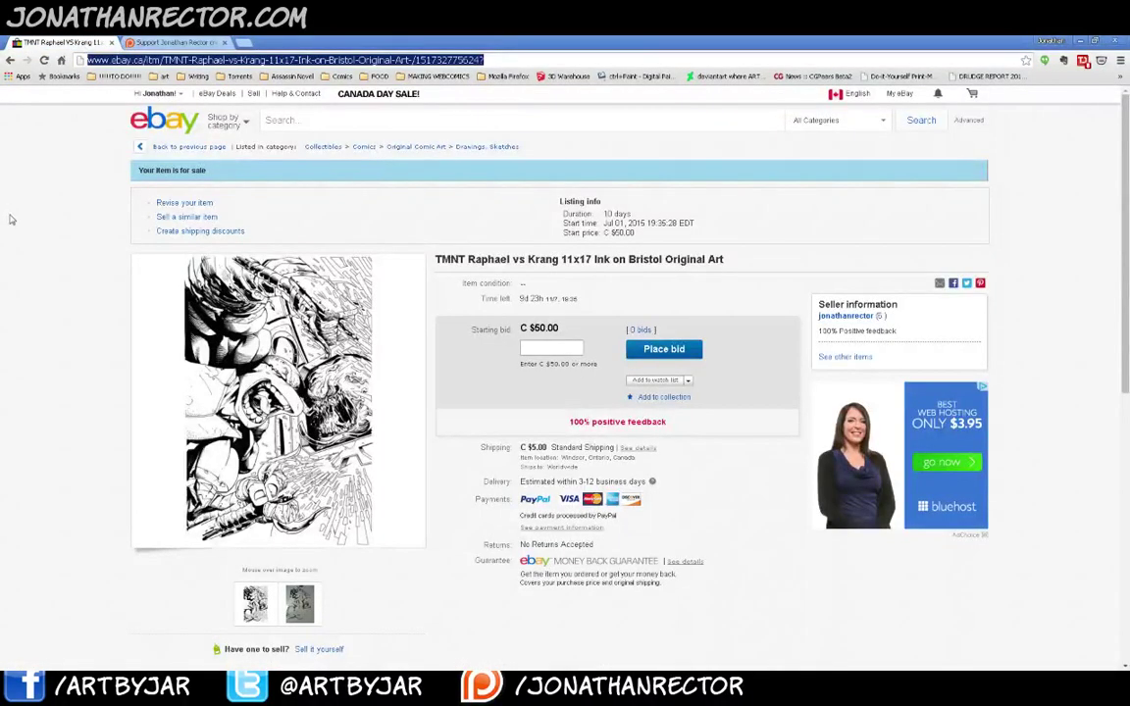
pyautogui.click(62, 262)
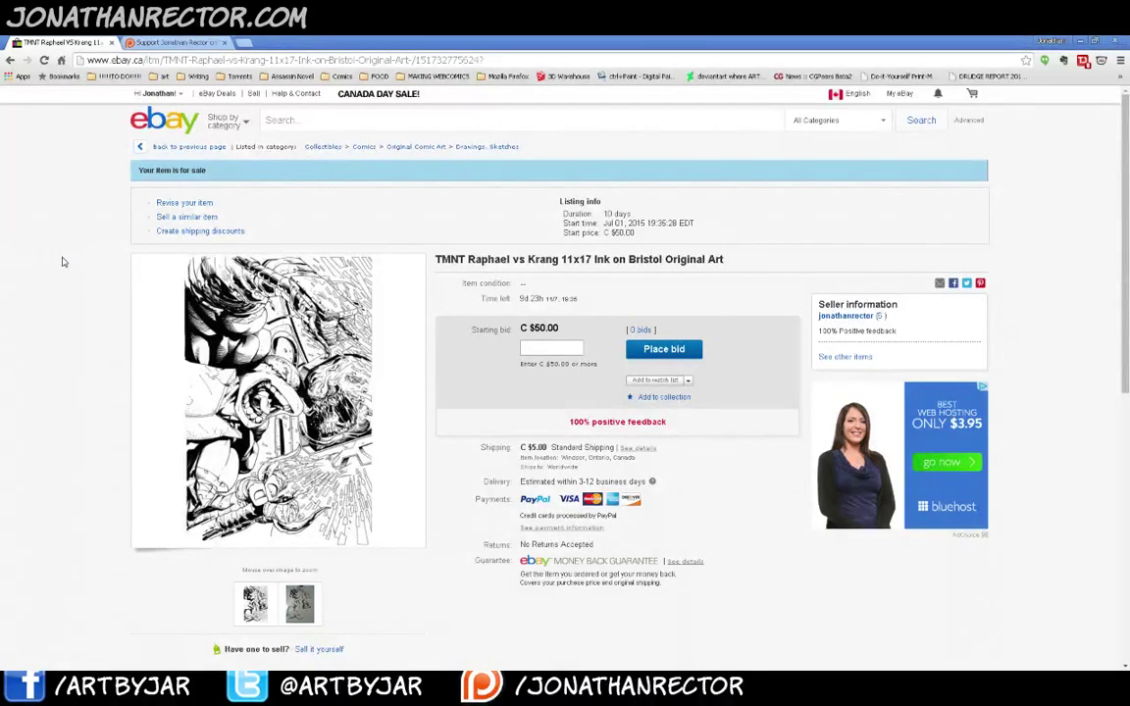
pyautogui.scroll(-2, 62, 262)
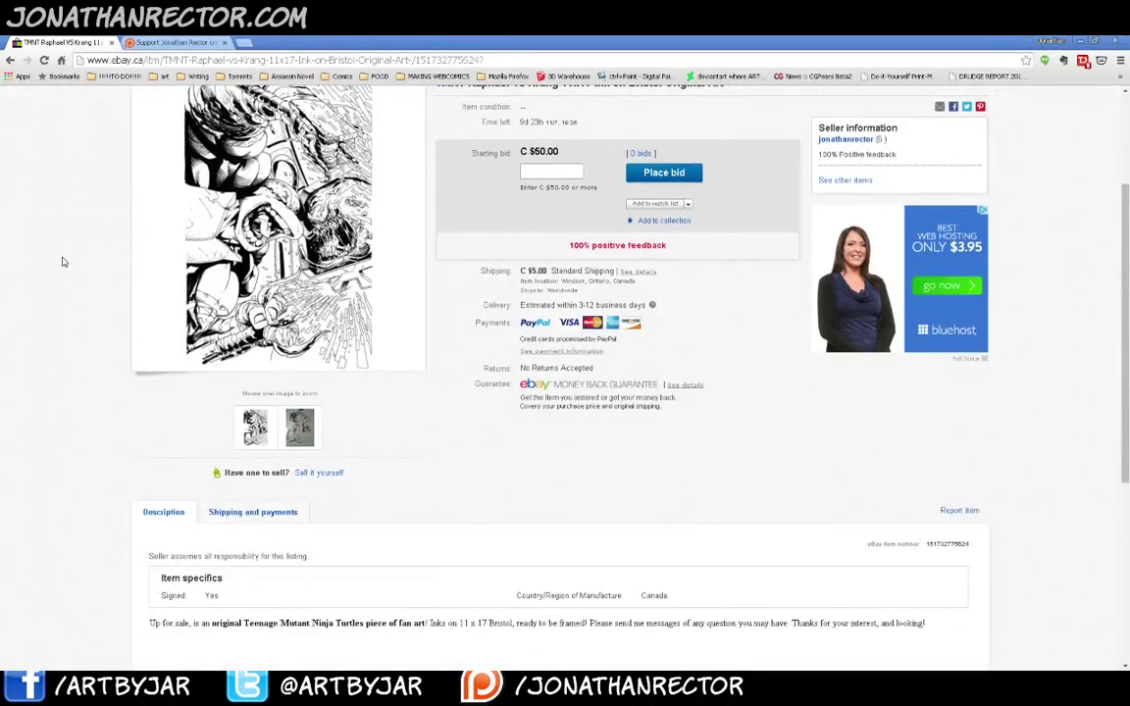
pyautogui.scroll(2, 62, 262)
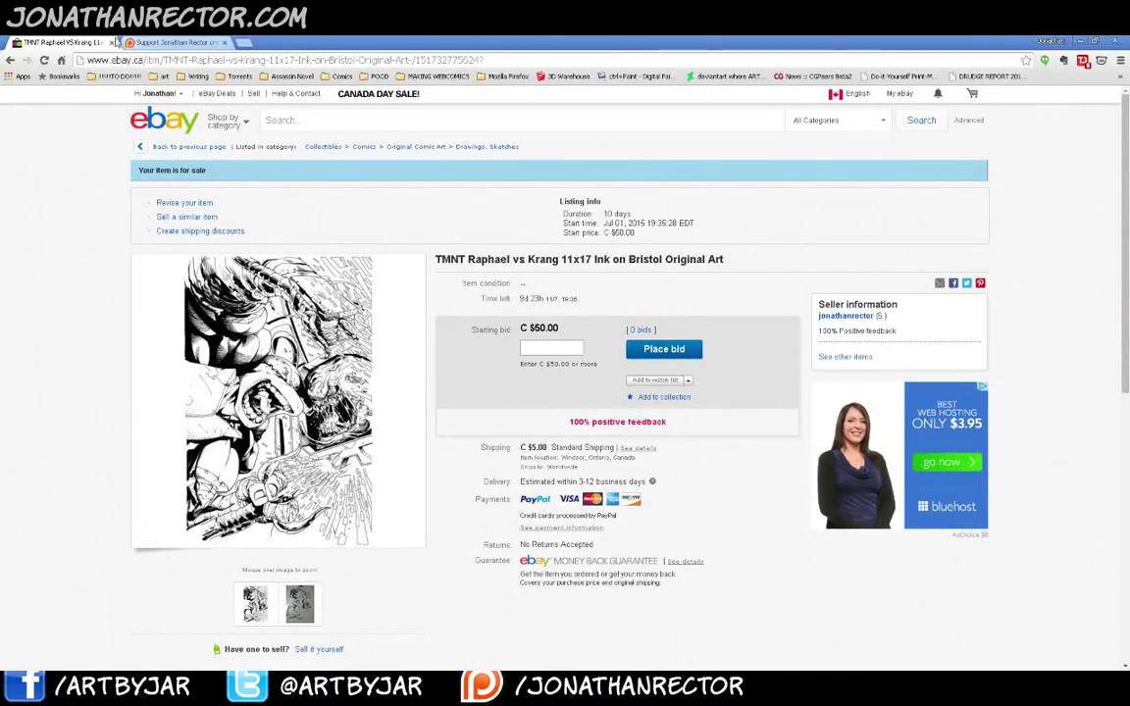
pyautogui.click(112, 42)
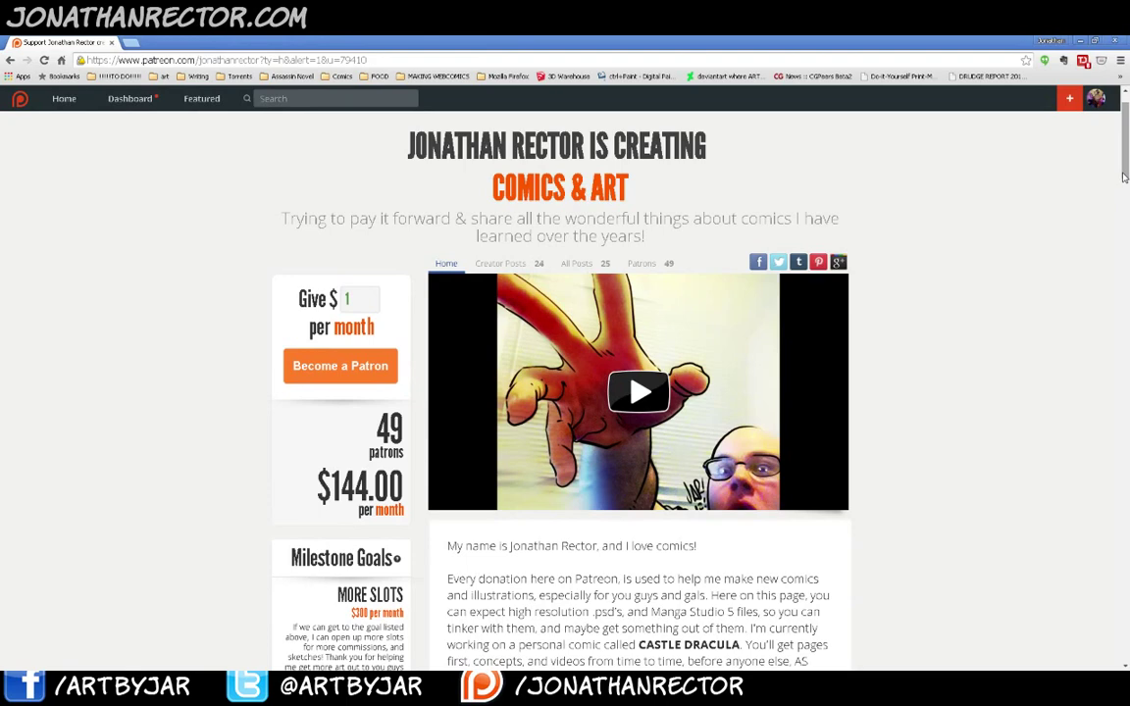
# Read through the artist's Patreon page down to the monthly pledge levels, then leave the browser
pyautogui.moveTo(1124, 176); pyautogui.dragTo(1086, 322)
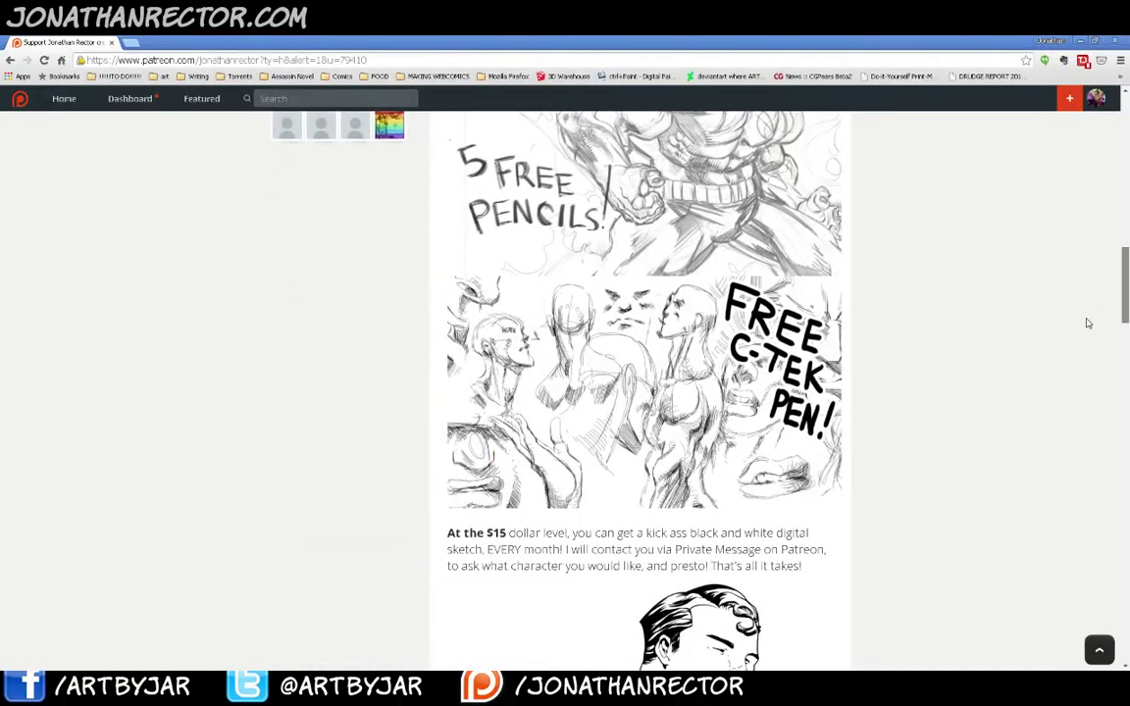
pyautogui.moveTo(1087, 323)
pyautogui.mouseDown()
pyautogui.moveTo(1067, 382)
pyautogui.moveTo(1089, 392)
pyautogui.moveTo(1090, 451)
pyautogui.moveTo(1039, 631)
pyautogui.moveTo(1099, 619)
pyautogui.moveTo(1099, 630)
pyautogui.mouseUp()
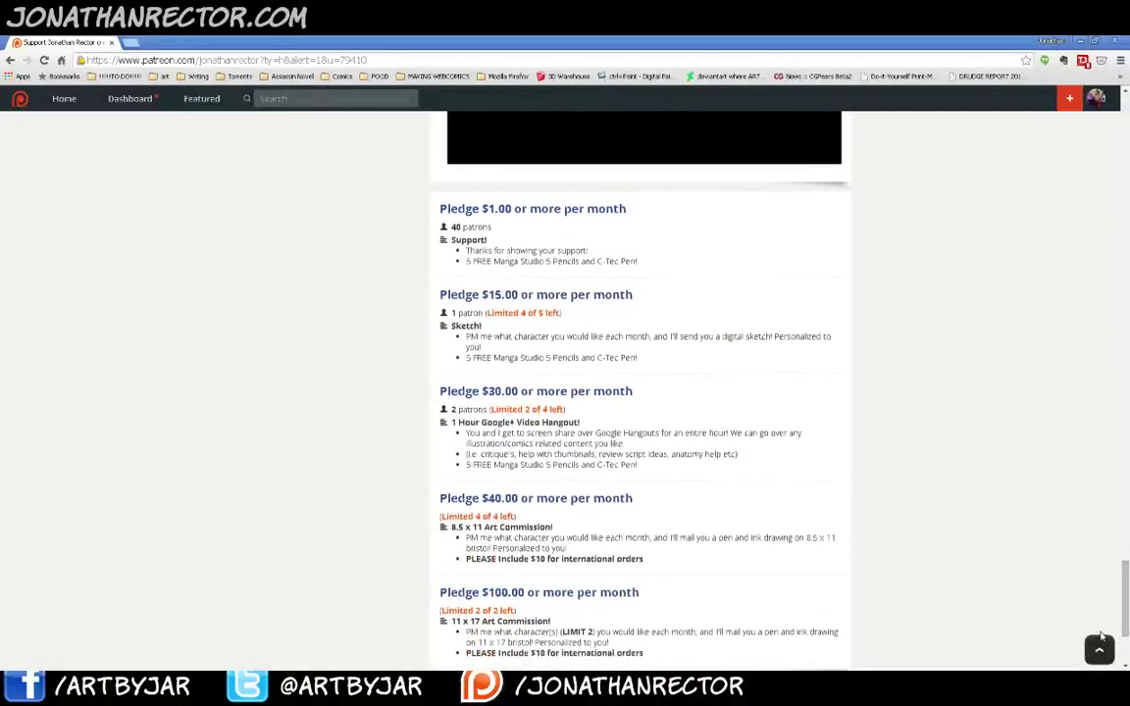
pyautogui.scroll(-1, 967, 482)
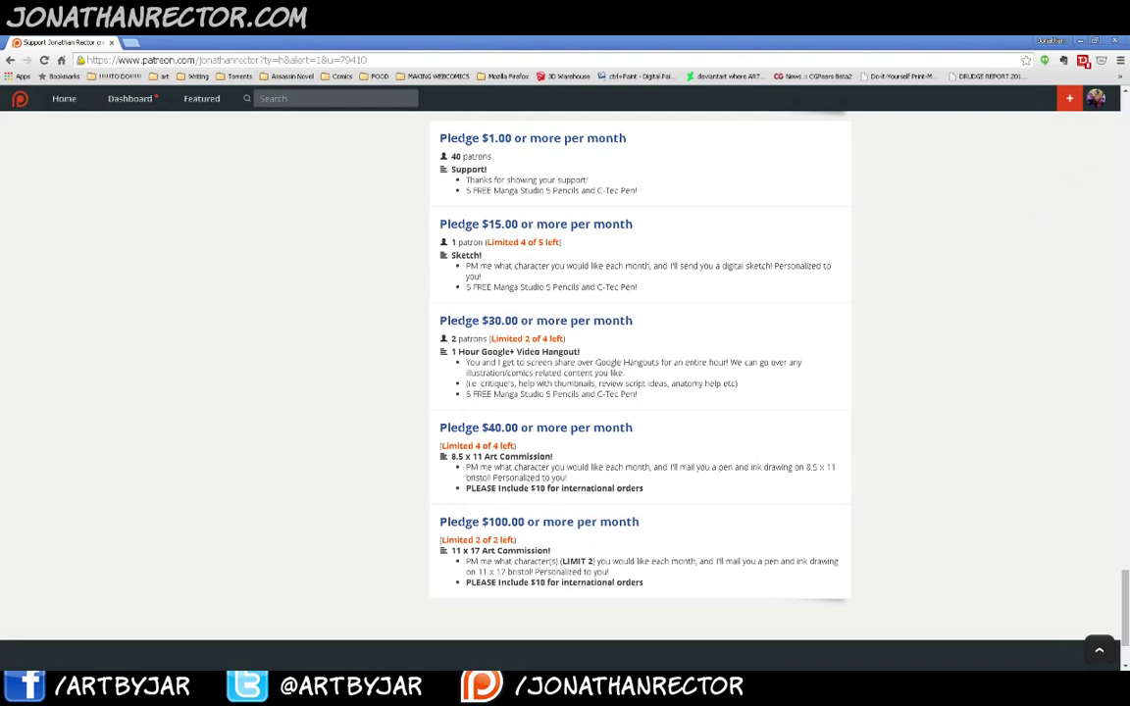
pyautogui.click(1111, 42)
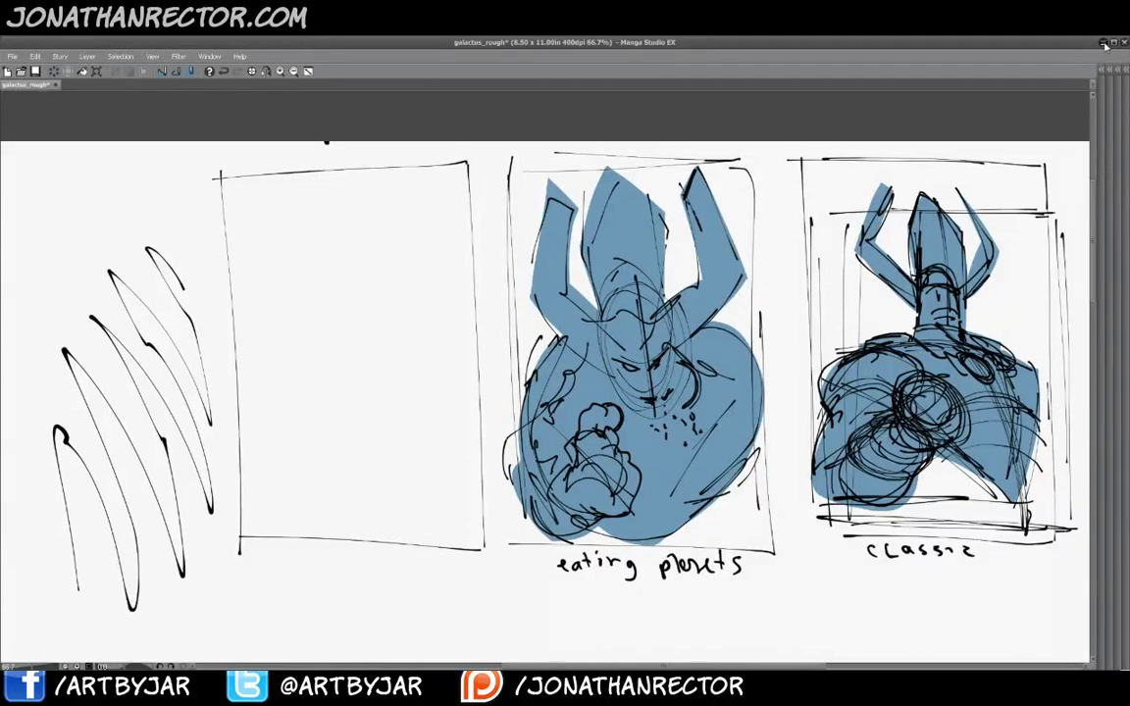
# Undo the scribbled strokes beside the empty thumbnail frame
pyautogui.click(223, 72)
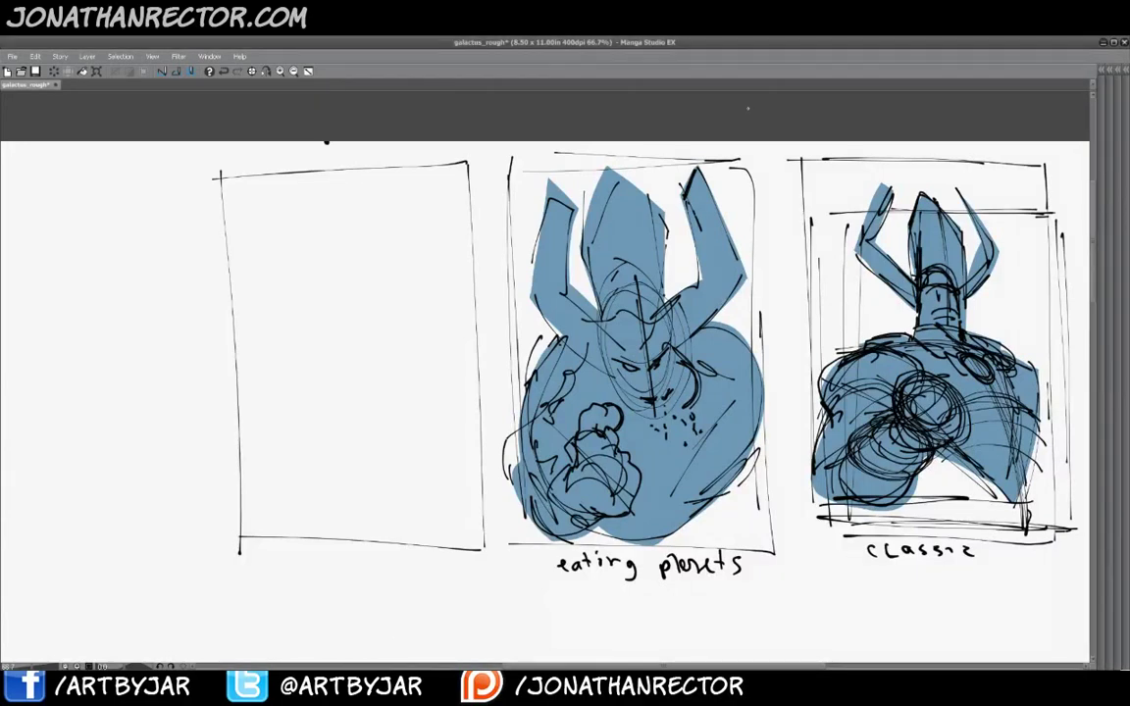
# Sketch a curved shoulder line, torso sides and a lower chest arc inside the empty thumbnail frame
pyautogui.moveTo(664, 481); pyautogui.dragTo(561, 488)
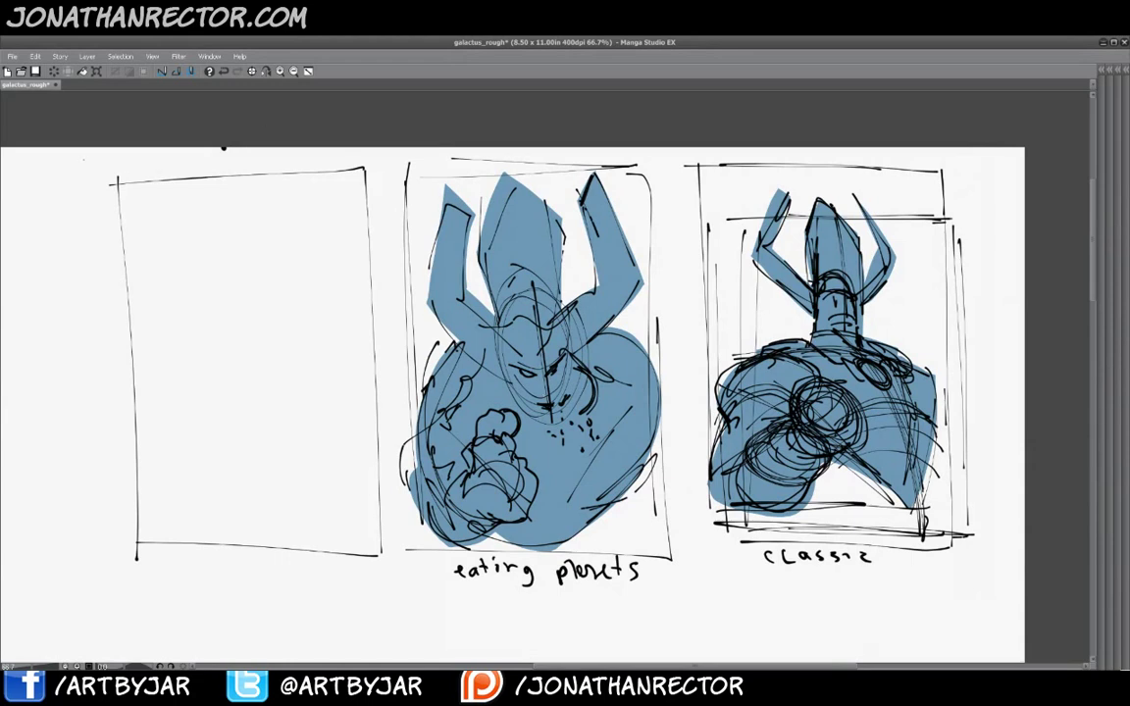
pyautogui.moveTo(52, 164); pyautogui.dragTo(68, 154)
pyautogui.moveTo(206, 290); pyautogui.dragTo(319, 286)
pyautogui.moveTo(171, 290); pyautogui.dragTo(302, 269)
pyautogui.moveTo(172, 342)
pyautogui.mouseDown()
pyautogui.moveTo(277, 295)
pyautogui.moveTo(351, 324)
pyautogui.moveTo(326, 414)
pyautogui.mouseUp()
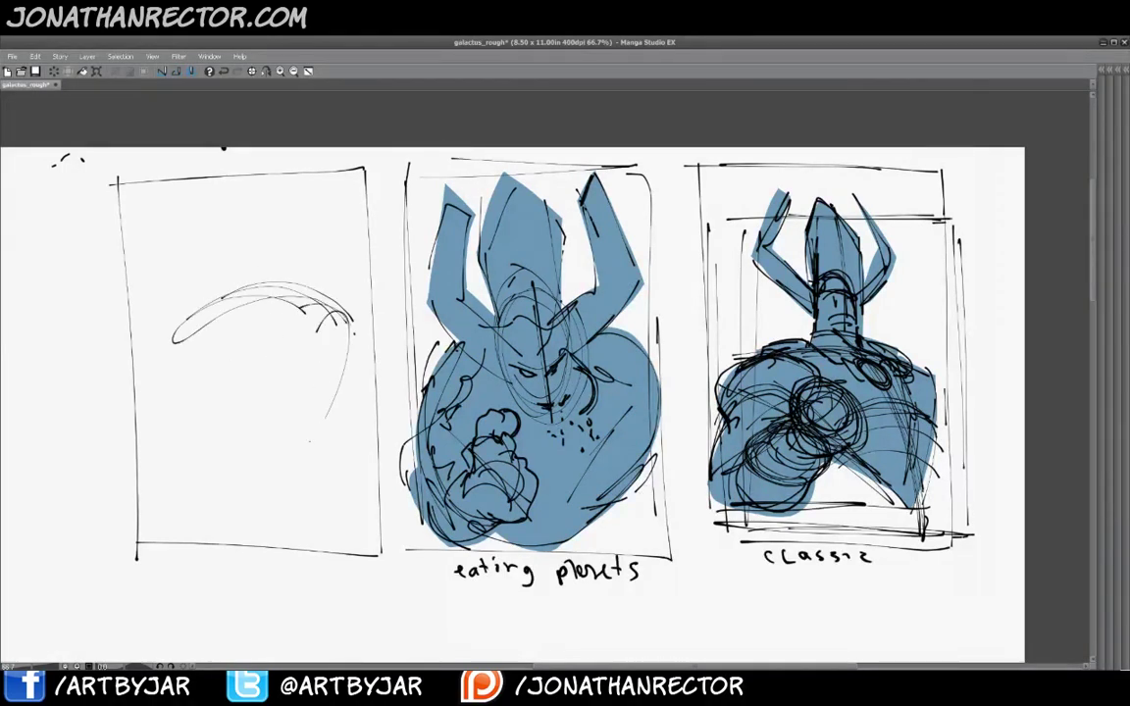
pyautogui.moveTo(307, 287); pyautogui.dragTo(280, 404)
pyautogui.moveTo(297, 353); pyautogui.dragTo(174, 424)
pyautogui.moveTo(172, 316)
pyautogui.mouseDown()
pyautogui.moveTo(165, 410)
pyautogui.moveTo(177, 434)
pyautogui.mouseUp()
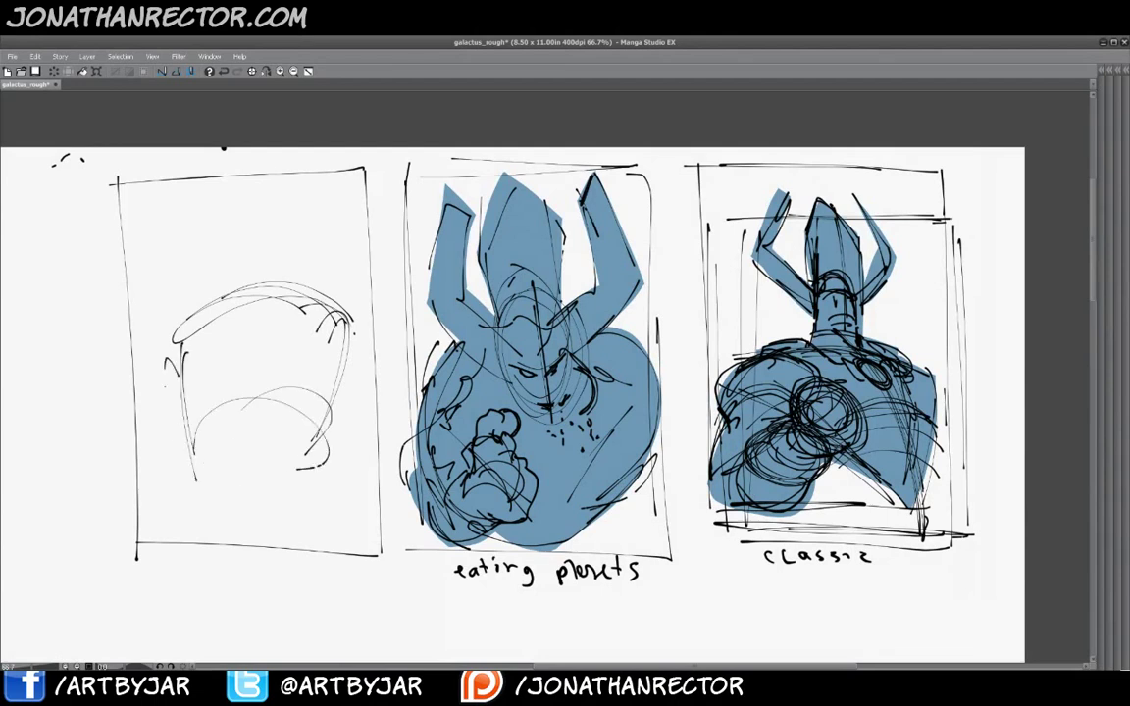
# Add the outer arm contours and a vertical centre line to the torso sketch
pyautogui.moveTo(166, 361); pyautogui.dragTo(190, 478)
pyautogui.moveTo(316, 311); pyautogui.dragTo(304, 407)
pyautogui.moveTo(263, 439); pyautogui.dragTo(272, 291)
pyautogui.moveTo(273, 292); pyautogui.dragTo(259, 475)
pyautogui.moveTo(319, 422)
pyautogui.mouseDown()
pyautogui.moveTo(351, 340)
pyautogui.moveTo(314, 453)
pyautogui.mouseUp()
pyautogui.moveTo(314, 297); pyautogui.dragTo(354, 334)
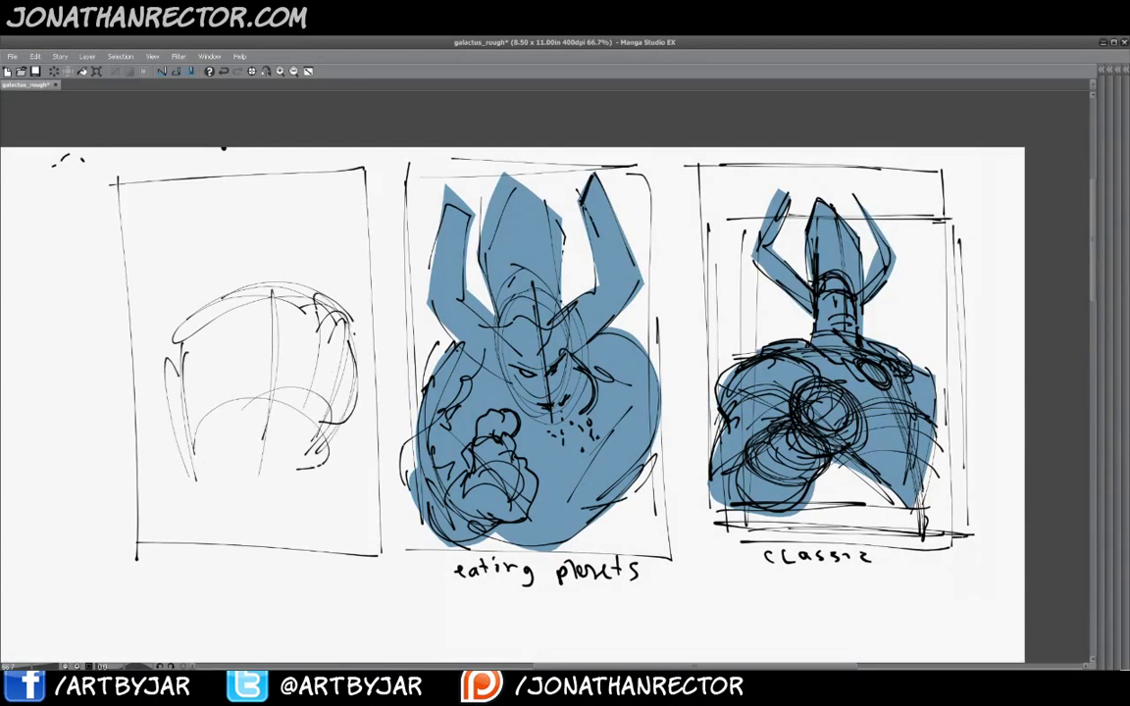
# Sketch the head with a tall helmet crest and two angular horns above the torso
pyautogui.moveTo(314, 438); pyautogui.dragTo(216, 341)
pyautogui.moveTo(184, 417); pyautogui.dragTo(263, 319)
pyautogui.moveTo(226, 302); pyautogui.dragTo(243, 262)
pyautogui.moveTo(245, 259); pyautogui.dragTo(246, 246)
pyautogui.moveTo(246, 238)
pyautogui.mouseDown()
pyautogui.moveTo(257, 263)
pyautogui.moveTo(243, 250)
pyautogui.moveTo(265, 245)
pyautogui.moveTo(255, 233)
pyautogui.moveTo(297, 216)
pyautogui.mouseUp()
pyautogui.moveTo(291, 207); pyautogui.dragTo(293, 178)
pyautogui.moveTo(284, 183)
pyautogui.mouseDown()
pyautogui.moveTo(295, 175)
pyautogui.moveTo(320, 210)
pyautogui.mouseUp()
pyautogui.moveTo(321, 212); pyautogui.dragTo(291, 253)
pyautogui.moveTo(237, 243)
pyautogui.mouseDown()
pyautogui.moveTo(216, 230)
pyautogui.moveTo(193, 172)
pyautogui.mouseUp()
pyautogui.moveTo(182, 205)
pyautogui.mouseDown()
pyautogui.moveTo(196, 170)
pyautogui.moveTo(185, 220)
pyautogui.mouseUp()
pyautogui.moveTo(183, 226); pyautogui.dragTo(218, 242)
pyautogui.moveTo(216, 176)
pyautogui.mouseDown()
pyautogui.moveTo(216, 213)
pyautogui.moveTo(253, 179)
pyautogui.moveTo(273, 227)
pyautogui.moveTo(212, 270)
pyautogui.mouseUp()
# Draw the neck and sloping collar lines joining the helmeted head to the shoulders
pyautogui.moveTo(253, 233); pyautogui.dragTo(279, 263)
pyautogui.moveTo(253, 245); pyautogui.dragTo(342, 311)
pyautogui.moveTo(295, 302)
pyautogui.mouseDown()
pyautogui.moveTo(219, 335)
pyautogui.moveTo(282, 296)
pyautogui.mouseUp()
pyautogui.moveTo(282, 292)
pyautogui.mouseDown()
pyautogui.moveTo(339, 306)
pyautogui.moveTo(193, 326)
pyautogui.mouseUp()
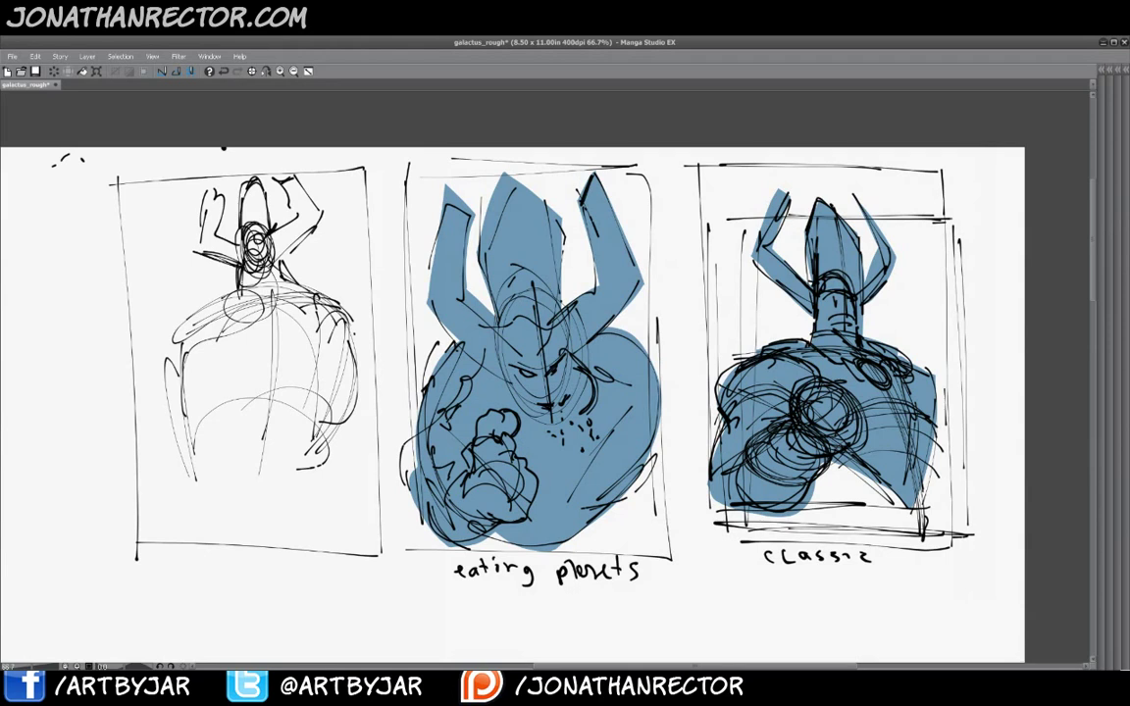
# Darken the collar and the torso's centre line, and draw a curved line across the lower chest
pyautogui.moveTo(255, 296); pyautogui.dragTo(274, 302)
pyautogui.moveTo(274, 299)
pyautogui.mouseDown()
pyautogui.moveTo(242, 310)
pyautogui.moveTo(304, 301)
pyautogui.mouseUp()
pyautogui.moveTo(249, 298)
pyautogui.mouseDown()
pyautogui.moveTo(201, 328)
pyautogui.moveTo(232, 347)
pyautogui.mouseUp()
pyautogui.moveTo(245, 298)
pyautogui.mouseDown()
pyautogui.moveTo(243, 426)
pyautogui.moveTo(239, 404)
pyautogui.mouseUp()
pyautogui.moveTo(240, 396); pyautogui.dragTo(252, 427)
pyautogui.moveTo(234, 369); pyautogui.dragTo(257, 438)
pyautogui.moveTo(188, 361); pyautogui.dragTo(300, 339)
pyautogui.moveTo(149, 390); pyautogui.dragTo(279, 340)
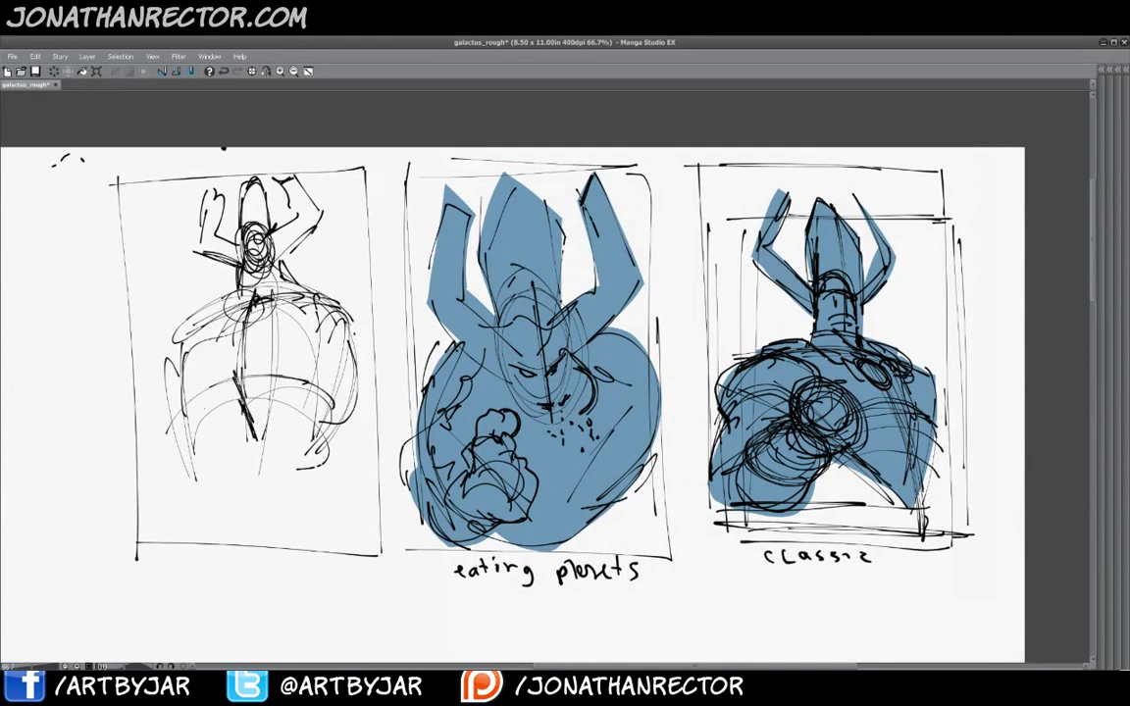
# Strengthen the chest plate outline with angular edges at both shoulders
pyautogui.moveTo(179, 349); pyautogui.dragTo(304, 382)
pyautogui.moveTo(157, 383); pyautogui.dragTo(290, 333)
pyautogui.moveTo(245, 373); pyautogui.dragTo(183, 386)
pyautogui.moveTo(185, 392)
pyautogui.mouseDown()
pyautogui.moveTo(166, 348)
pyautogui.moveTo(236, 303)
pyautogui.mouseUp()
pyautogui.moveTo(165, 353)
pyautogui.mouseDown()
pyautogui.moveTo(228, 304)
pyautogui.moveTo(345, 338)
pyautogui.mouseUp()
pyautogui.moveTo(350, 341); pyautogui.dragTo(310, 390)
pyautogui.moveTo(300, 348)
pyautogui.mouseDown()
pyautogui.moveTo(256, 387)
pyautogui.moveTo(240, 441)
pyautogui.mouseUp()
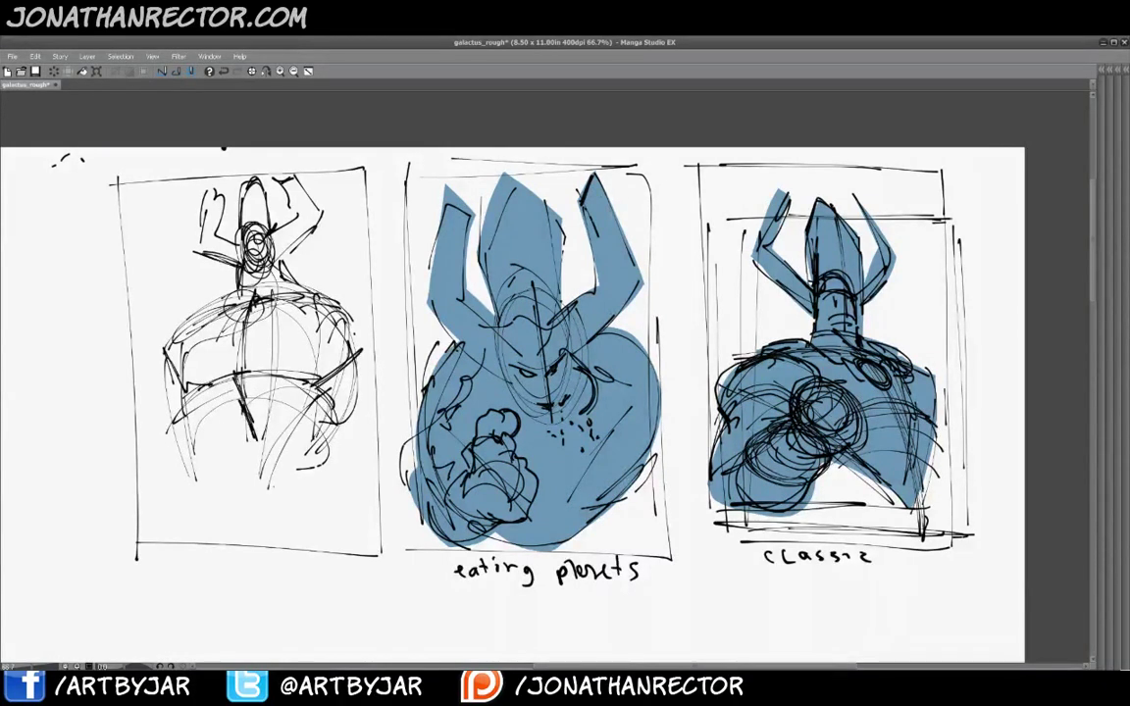
# Sketch lines tapering from the chest to a pointed waist and reinforce the figure's shoulder edges
pyautogui.moveTo(237, 393); pyautogui.dragTo(184, 443)
pyautogui.moveTo(159, 341); pyautogui.dragTo(191, 399)
pyautogui.moveTo(243, 395); pyautogui.dragTo(189, 456)
pyautogui.moveTo(190, 384); pyautogui.dragTo(259, 496)
pyautogui.moveTo(188, 391); pyautogui.dragTo(244, 480)
pyautogui.moveTo(183, 387)
pyautogui.mouseDown()
pyautogui.moveTo(210, 317)
pyautogui.moveTo(366, 345)
pyautogui.moveTo(318, 381)
pyautogui.mouseUp()
pyautogui.moveTo(331, 288); pyautogui.dragTo(361, 375)
pyautogui.moveTo(359, 314); pyautogui.dragTo(334, 391)
pyautogui.moveTo(320, 287)
pyautogui.mouseDown()
pyautogui.moveTo(345, 398)
pyautogui.moveTo(350, 369)
pyautogui.mouseUp()
# Redraw the first thumbnail's frame slightly larger around the figure with loose border lines
pyautogui.moveTo(381, 184); pyautogui.dragTo(399, 547)
pyautogui.moveTo(384, 180); pyautogui.dragTo(176, 182)
pyautogui.moveTo(104, 183)
pyautogui.mouseDown()
pyautogui.moveTo(139, 546)
pyautogui.moveTo(358, 545)
pyautogui.mouseUp()
pyautogui.moveTo(358, 545)
pyautogui.mouseDown()
pyautogui.moveTo(143, 544)
pyautogui.moveTo(116, 162)
pyautogui.mouseUp()
pyautogui.moveTo(116, 162); pyautogui.dragTo(135, 531)
pyautogui.moveTo(140, 577)
pyautogui.mouseDown()
pyautogui.moveTo(379, 549)
pyautogui.moveTo(390, 220)
pyautogui.mouseUp()
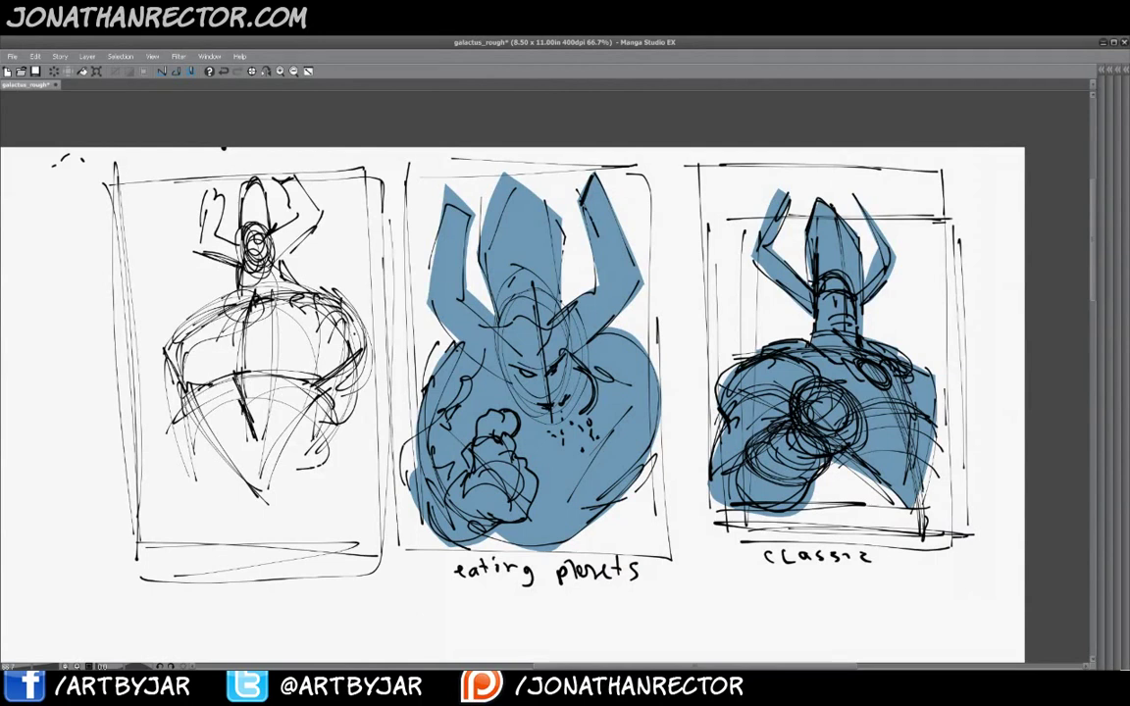
# Build up rounded, bulging shoulder and arm shapes on both sides of the torso
pyautogui.moveTo(322, 304); pyautogui.dragTo(335, 316)
pyautogui.moveTo(343, 304)
pyautogui.mouseDown()
pyautogui.moveTo(351, 405)
pyautogui.moveTo(355, 397)
pyautogui.mouseUp()
pyautogui.moveTo(374, 332)
pyautogui.mouseDown()
pyautogui.moveTo(364, 405)
pyautogui.moveTo(377, 444)
pyautogui.moveTo(389, 428)
pyautogui.mouseUp()
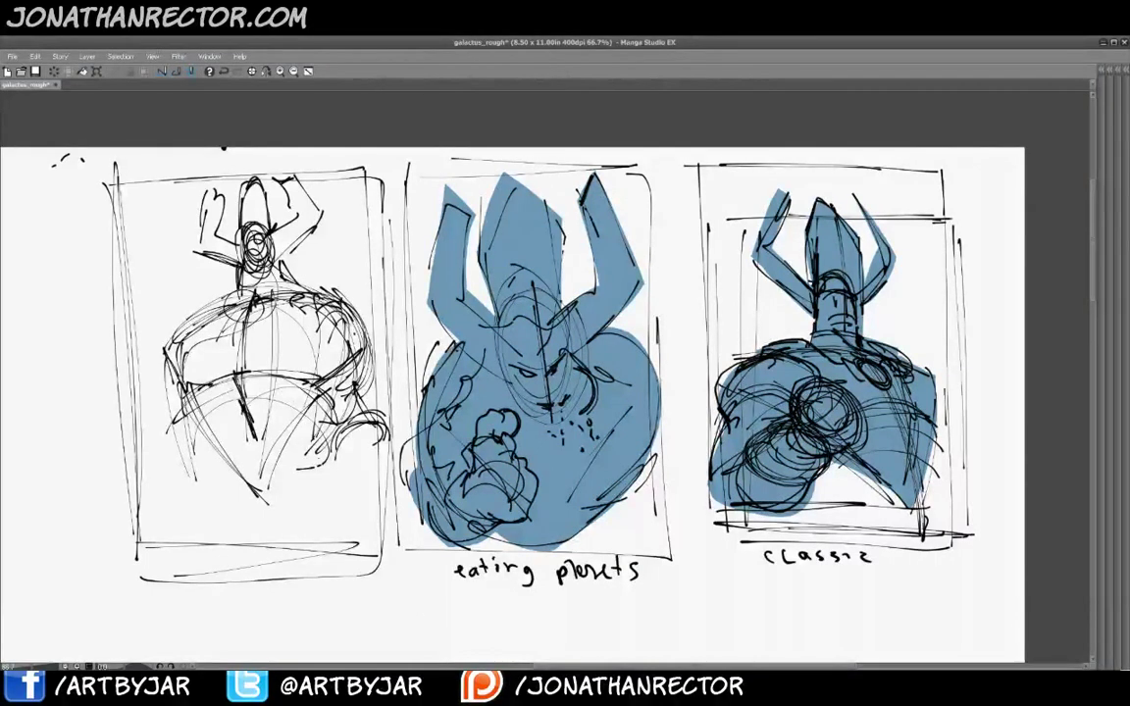
pyautogui.moveTo(184, 336); pyautogui.dragTo(188, 404)
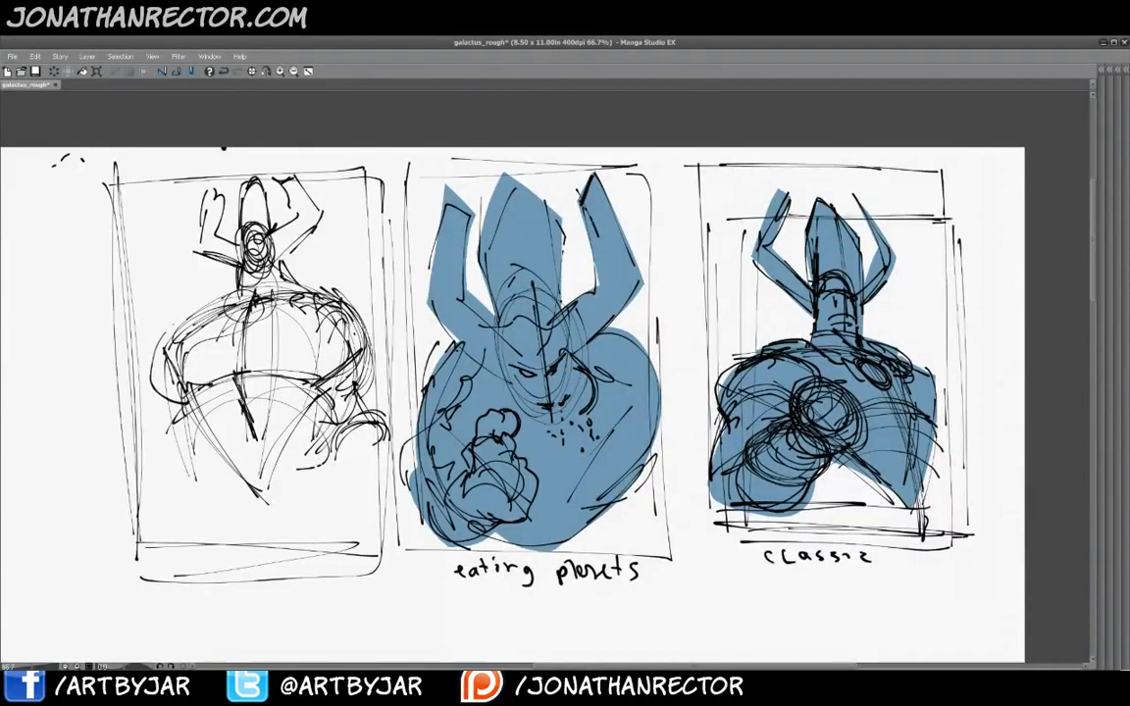
pyautogui.moveTo(200, 316)
pyautogui.mouseDown()
pyautogui.moveTo(173, 402)
pyautogui.moveTo(183, 404)
pyautogui.mouseUp()
pyautogui.moveTo(262, 275)
pyautogui.mouseDown()
pyautogui.moveTo(274, 269)
pyautogui.moveTo(298, 355)
pyautogui.moveTo(333, 343)
pyautogui.mouseUp()
pyautogui.moveTo(289, 269)
pyautogui.mouseDown()
pyautogui.moveTo(355, 328)
pyautogui.moveTo(285, 355)
pyautogui.mouseUp()
# Darken the lines tapering to the waist point and erase stray arm lines beside them
pyautogui.moveTo(344, 279); pyautogui.dragTo(245, 453)
pyautogui.moveTo(185, 397)
pyautogui.mouseDown()
pyautogui.moveTo(262, 529)
pyautogui.moveTo(267, 505)
pyautogui.mouseUp()
pyautogui.moveTo(318, 395); pyautogui.dragTo(270, 478)
pyautogui.moveTo(336, 416)
pyautogui.mouseDown()
pyautogui.moveTo(365, 434)
pyautogui.moveTo(310, 465)
pyautogui.mouseUp()
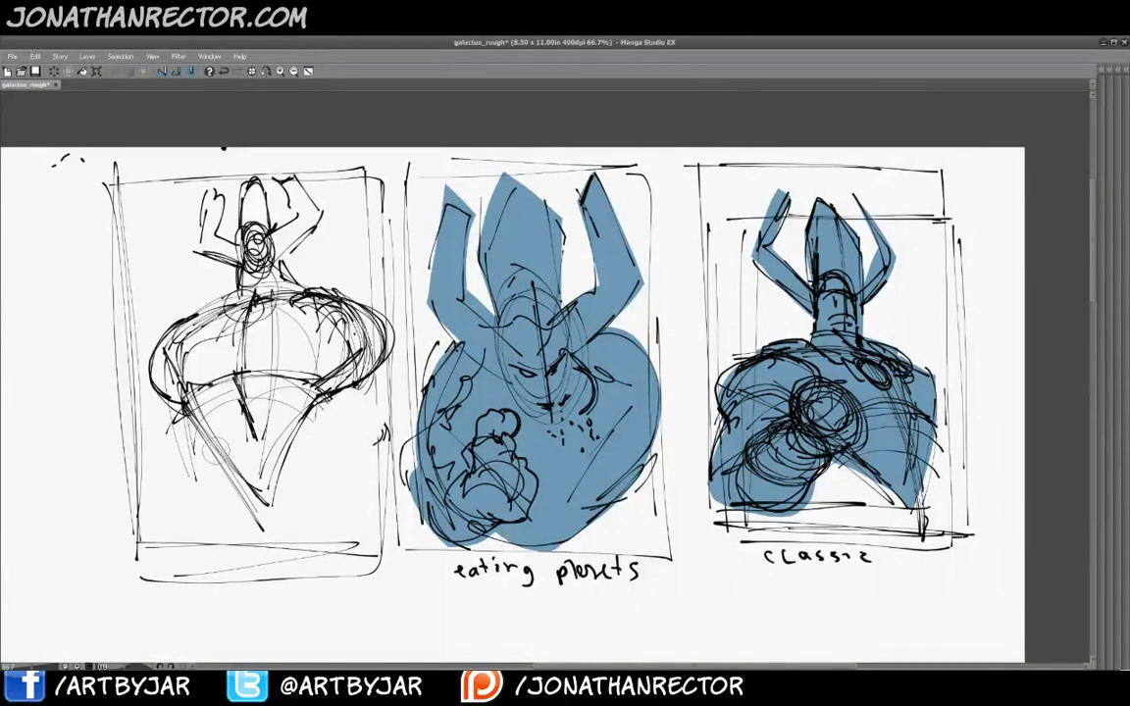
pyautogui.moveTo(190, 442); pyautogui.dragTo(194, 466)
# With the C-Tek pen, extend the waist point and add detail marks across the upper chest
pyautogui.press('Tab')
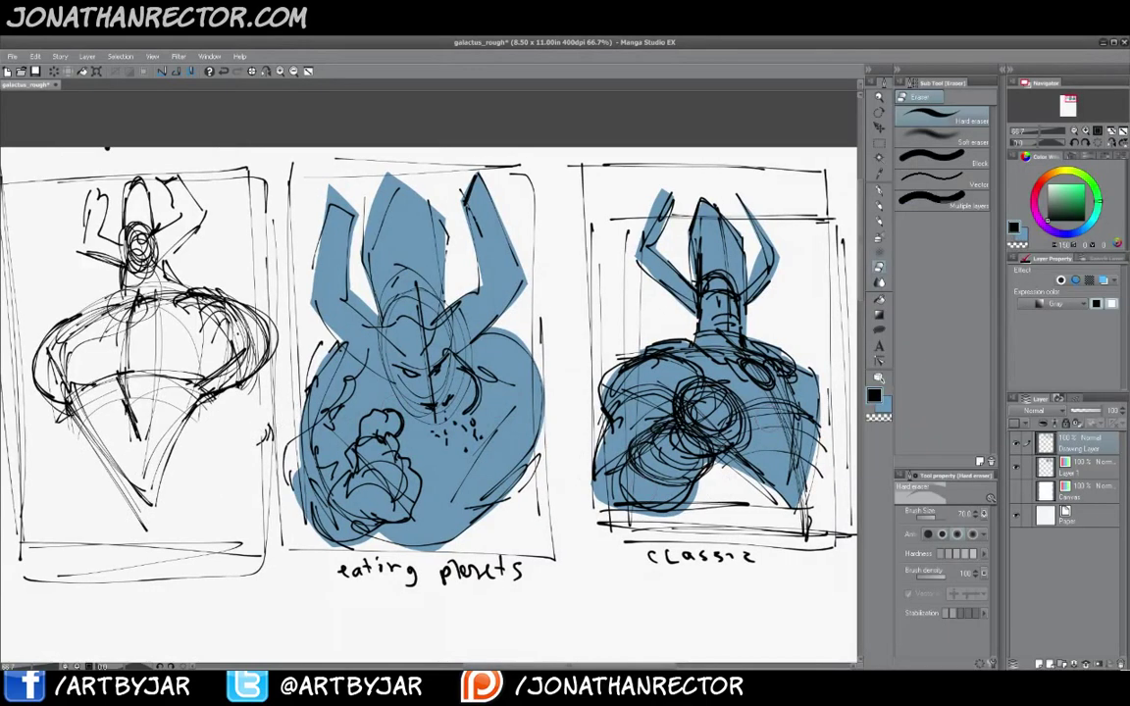
pyautogui.click(878, 193)
pyautogui.moveTo(173, 491); pyautogui.dragTo(259, 513)
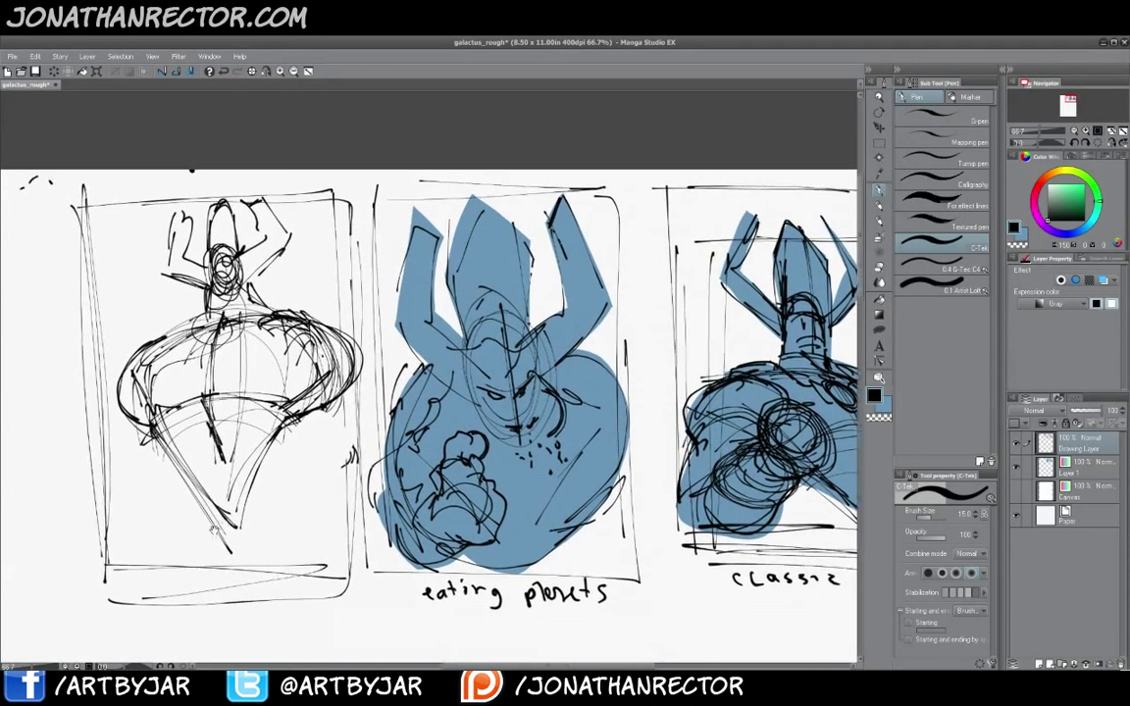
pyautogui.moveTo(221, 366); pyautogui.dragTo(232, 556)
pyautogui.moveTo(214, 337); pyautogui.dragTo(216, 355)
pyautogui.moveTo(205, 328); pyautogui.dragTo(182, 365)
pyautogui.moveTo(251, 319); pyautogui.dragTo(241, 356)
pyautogui.moveTo(293, 354); pyautogui.dragTo(160, 386)
# Fill the first thumbnail's figure silhouette with blue on Layer 1 using Lasso fill
pyautogui.click(1079, 473)
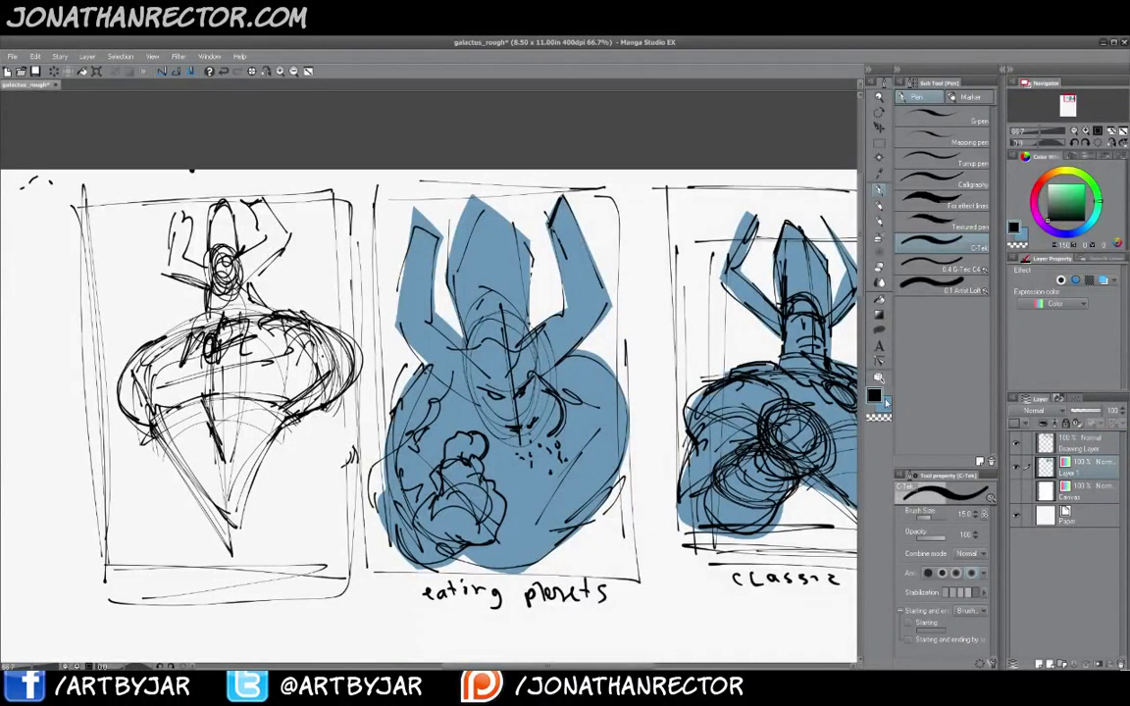
pyautogui.click(884, 403)
pyautogui.click(880, 335)
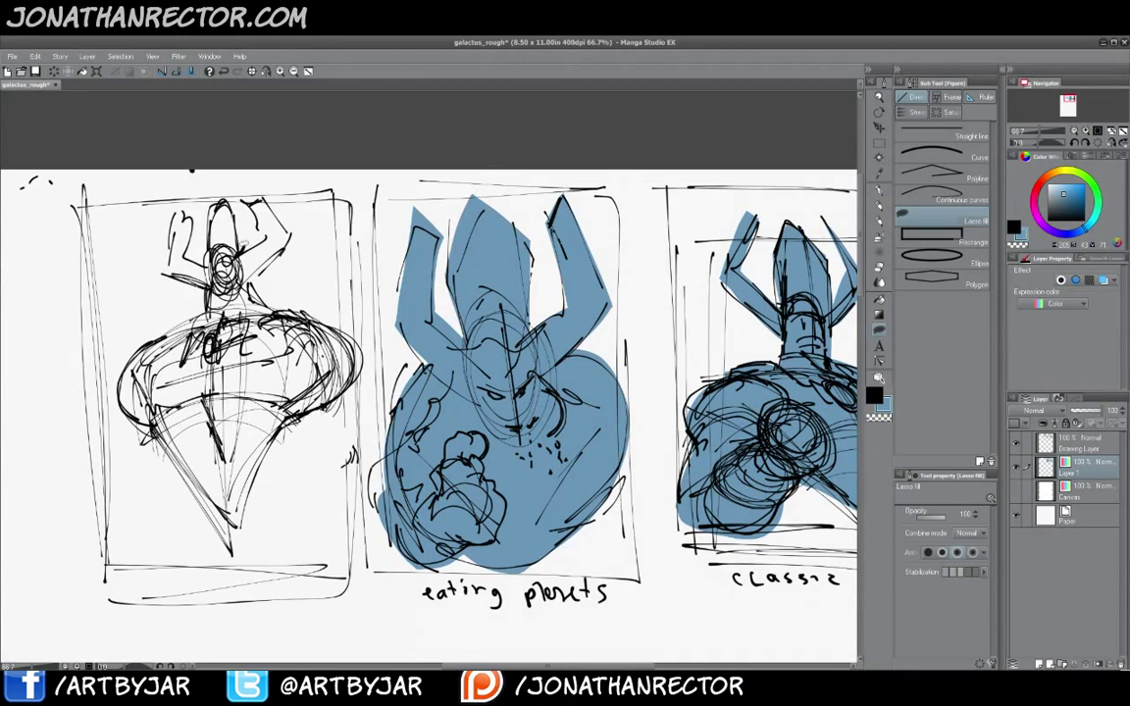
pyautogui.moveTo(244, 247)
pyautogui.mouseDown()
pyautogui.moveTo(235, 199)
pyautogui.moveTo(208, 243)
pyautogui.moveTo(178, 202)
pyautogui.moveTo(169, 276)
pyautogui.moveTo(208, 305)
pyautogui.moveTo(149, 350)
pyautogui.moveTo(118, 407)
pyautogui.moveTo(184, 487)
pyautogui.moveTo(243, 497)
pyautogui.moveTo(304, 419)
pyautogui.moveTo(241, 243)
pyautogui.moveTo(257, 196)
pyautogui.moveTo(226, 177)
pyautogui.moveTo(230, 208)
pyautogui.mouseUp()
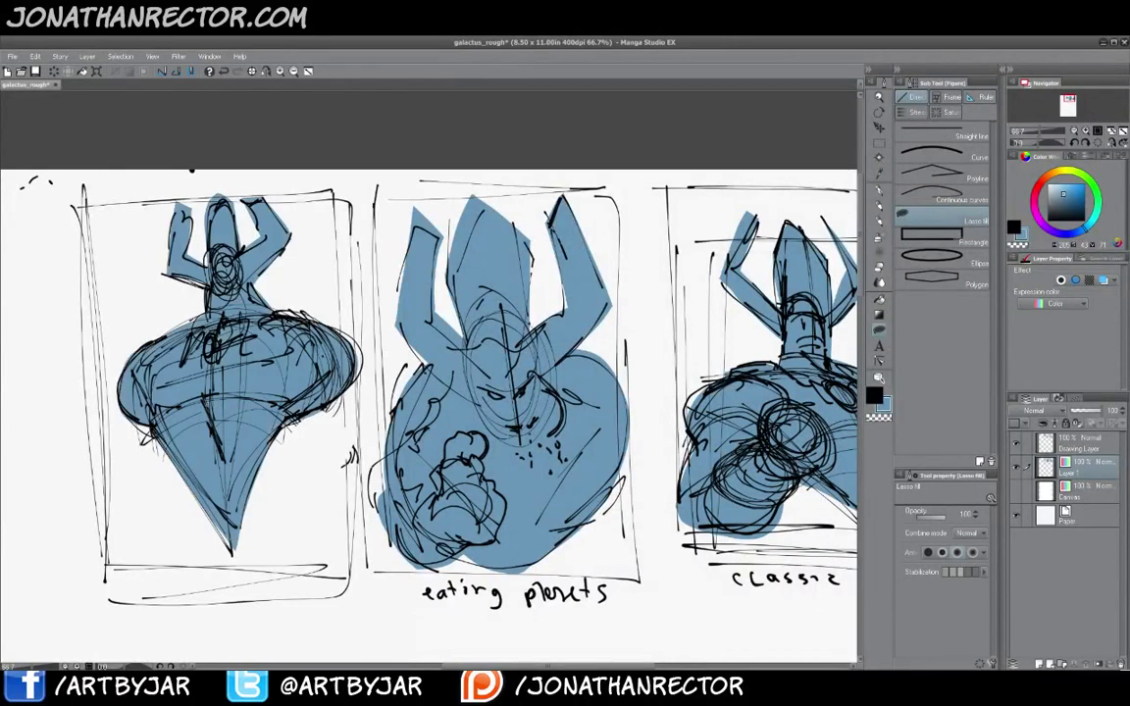
# Merge the Drawing Layer down into Layer 1
pyautogui.scroll(-5, 318, 539)
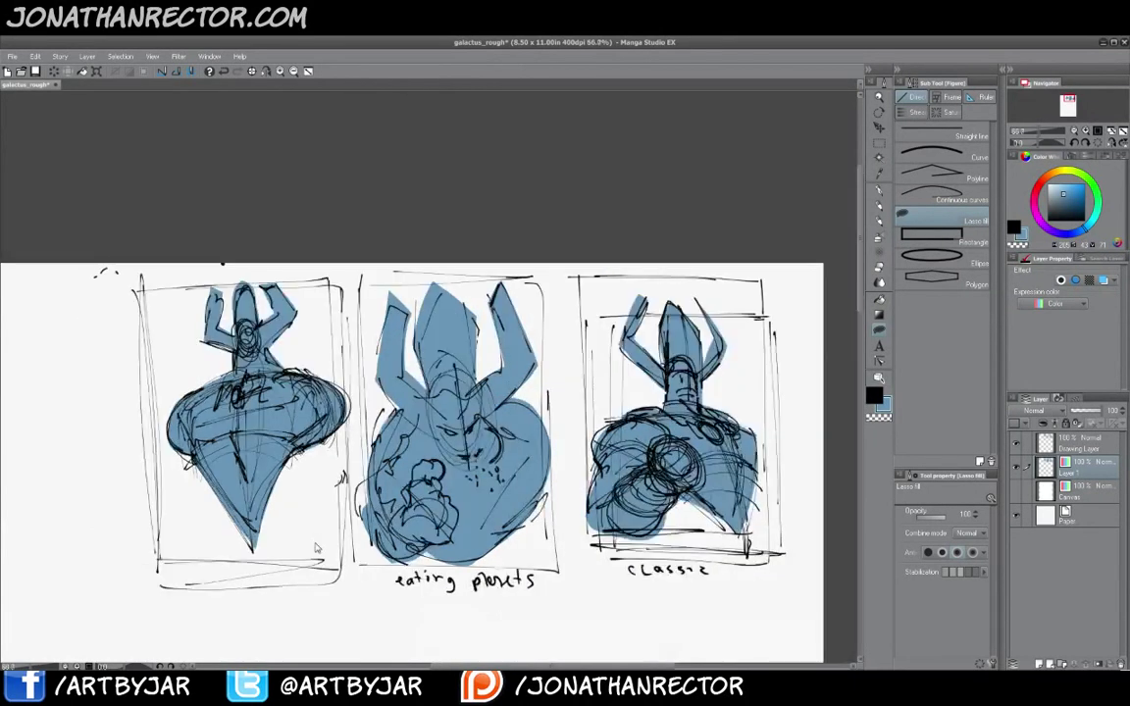
pyautogui.moveTo(292, 556); pyautogui.dragTo(308, 354)
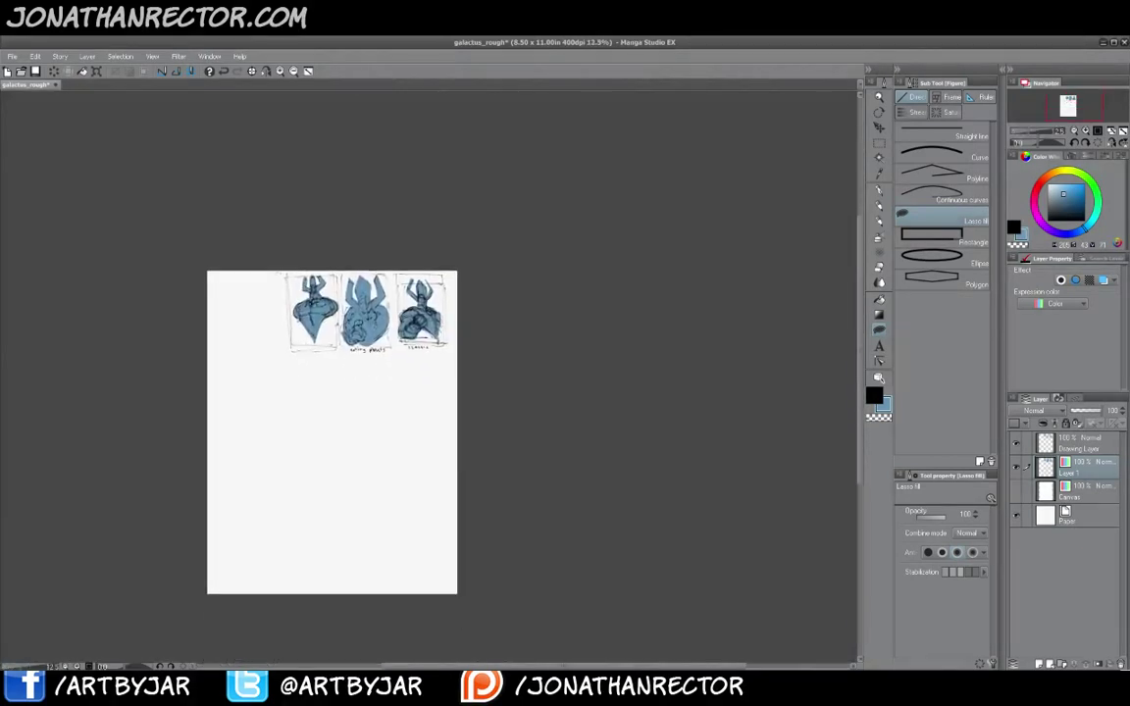
pyautogui.moveTo(344, 464); pyautogui.dragTo(459, 419)
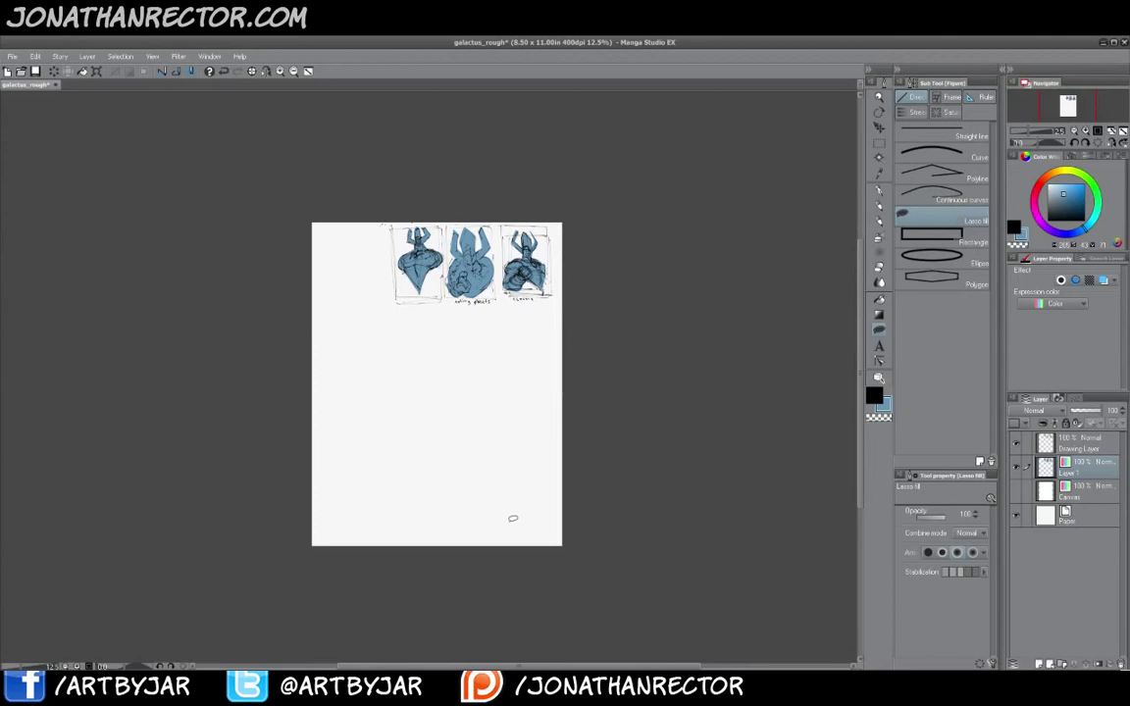
pyautogui.scroll(2, 512, 518)
pyautogui.moveTo(368, 267)
pyautogui.mouseDown()
pyautogui.moveTo(419, 443)
pyautogui.moveTo(432, 366)
pyautogui.mouseUp()
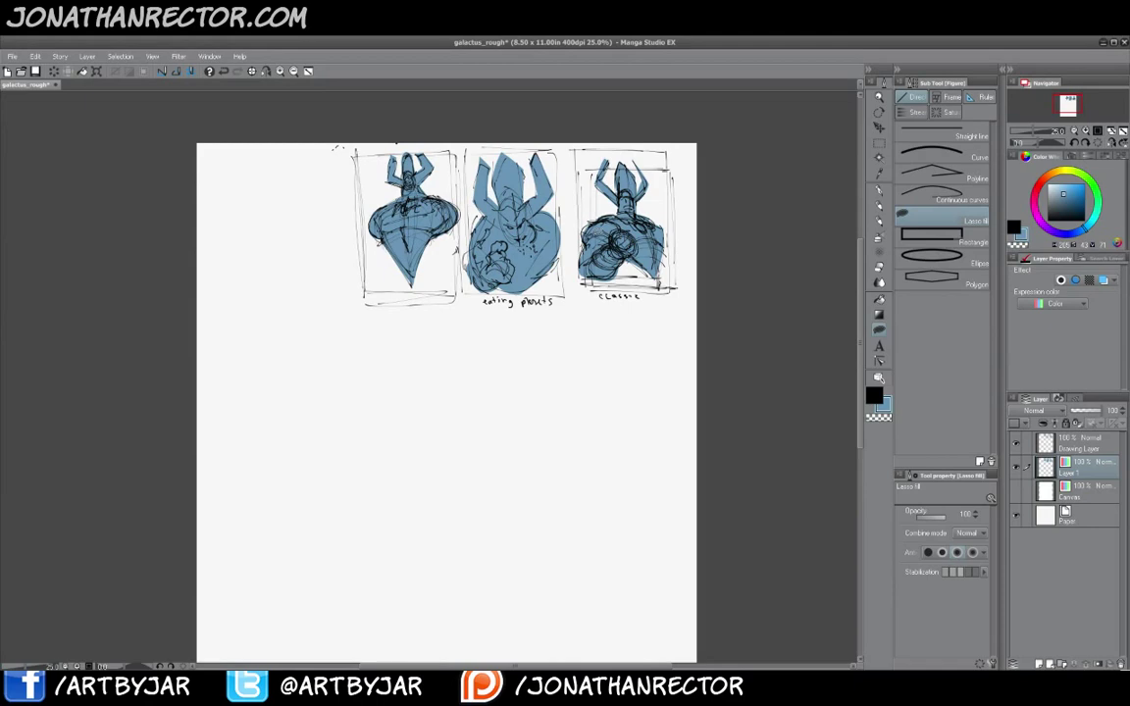
pyautogui.scroll(2, 593, 236)
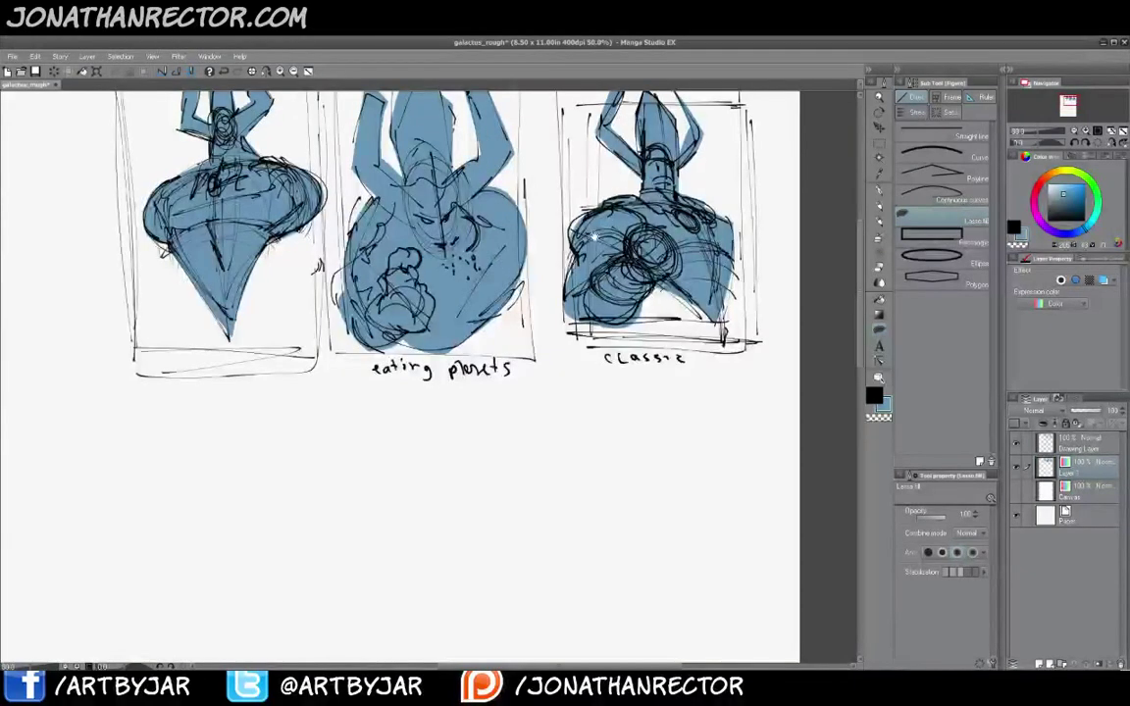
pyautogui.moveTo(290, 411); pyautogui.dragTo(350, 489)
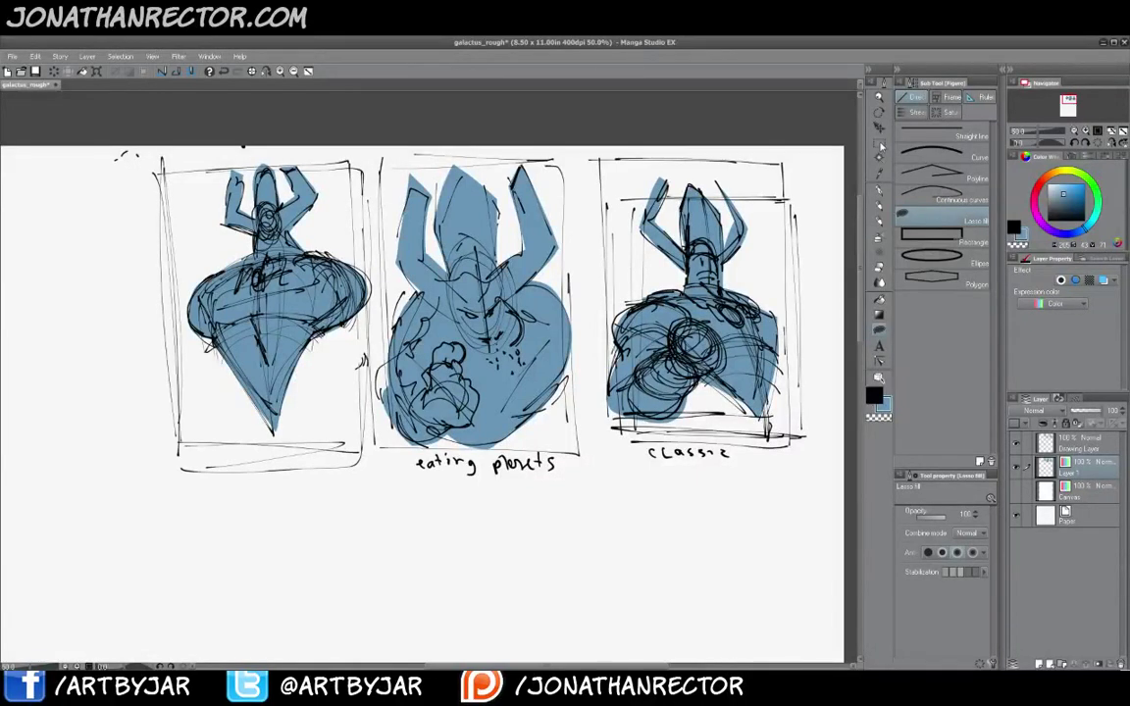
pyautogui.click(1080, 444)
pyautogui.hotkey('ctrl', 'e')
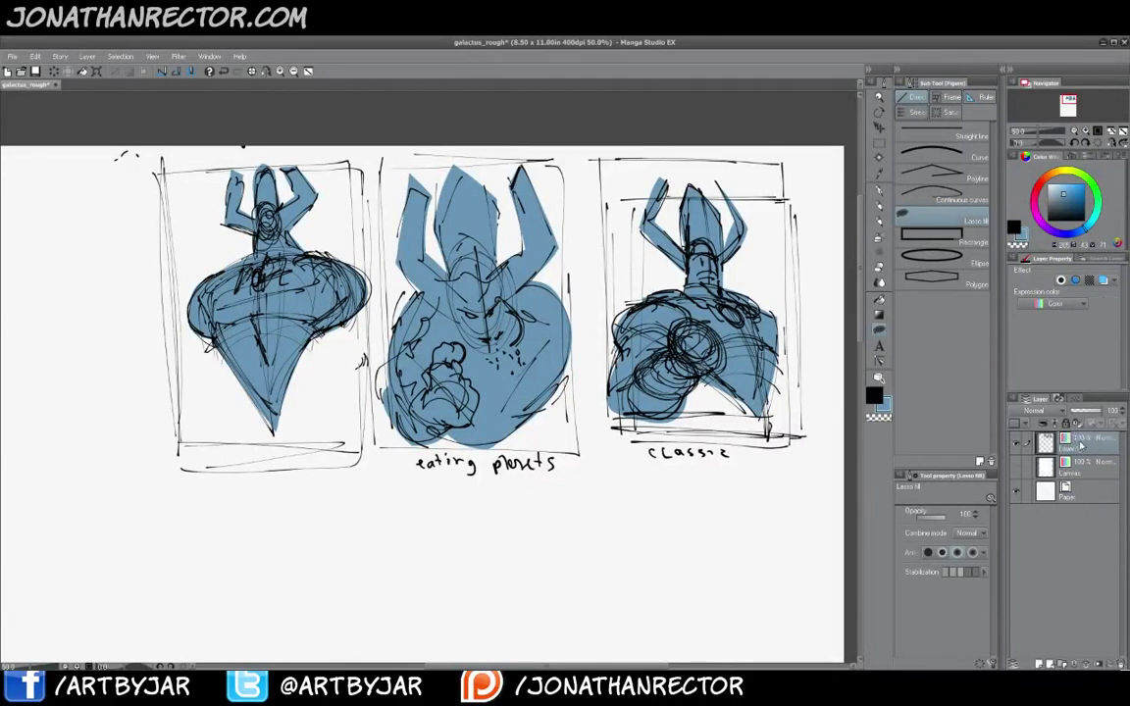
# Mirror the first thumbnail horizontally within a rectangular selection, rotate it slightly counterclockwise, and clear the selection
pyautogui.click(877, 146)
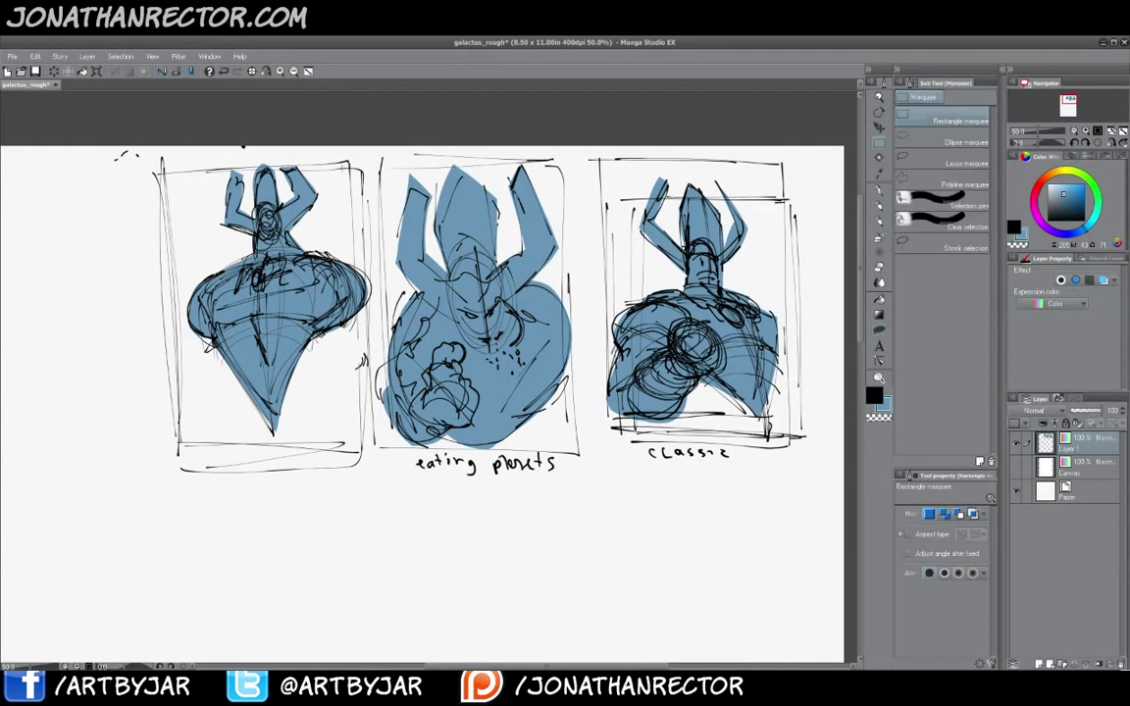
pyautogui.moveTo(363, 152); pyautogui.dragTo(154, 471)
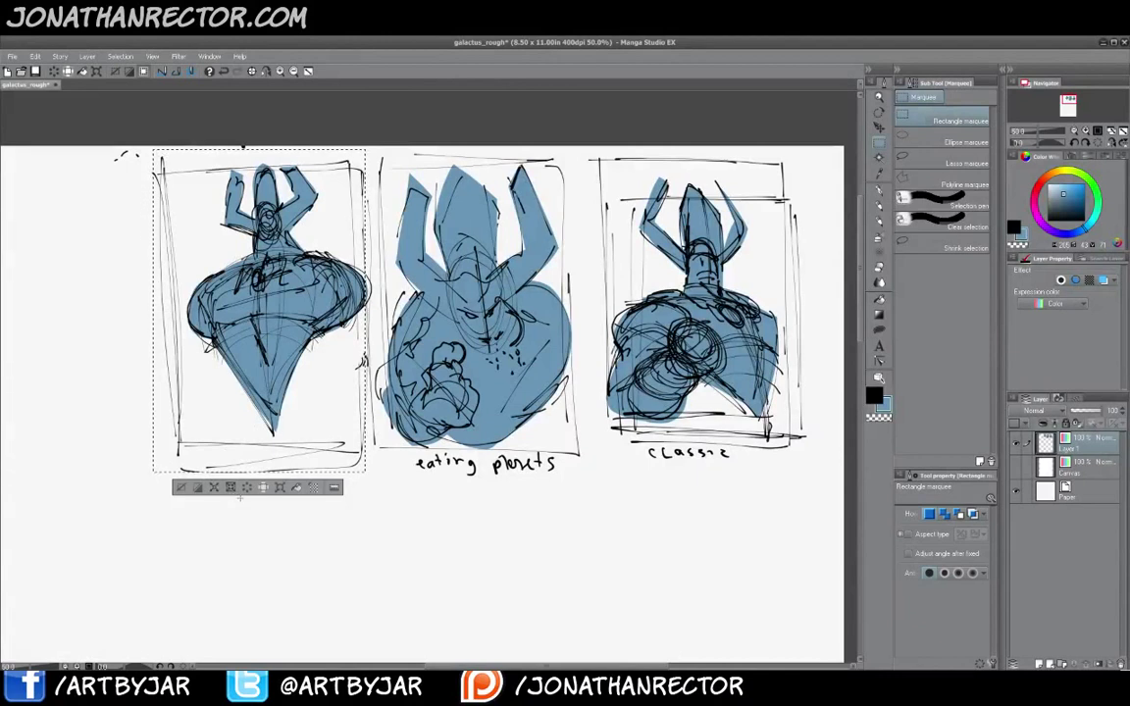
pyautogui.click(280, 487)
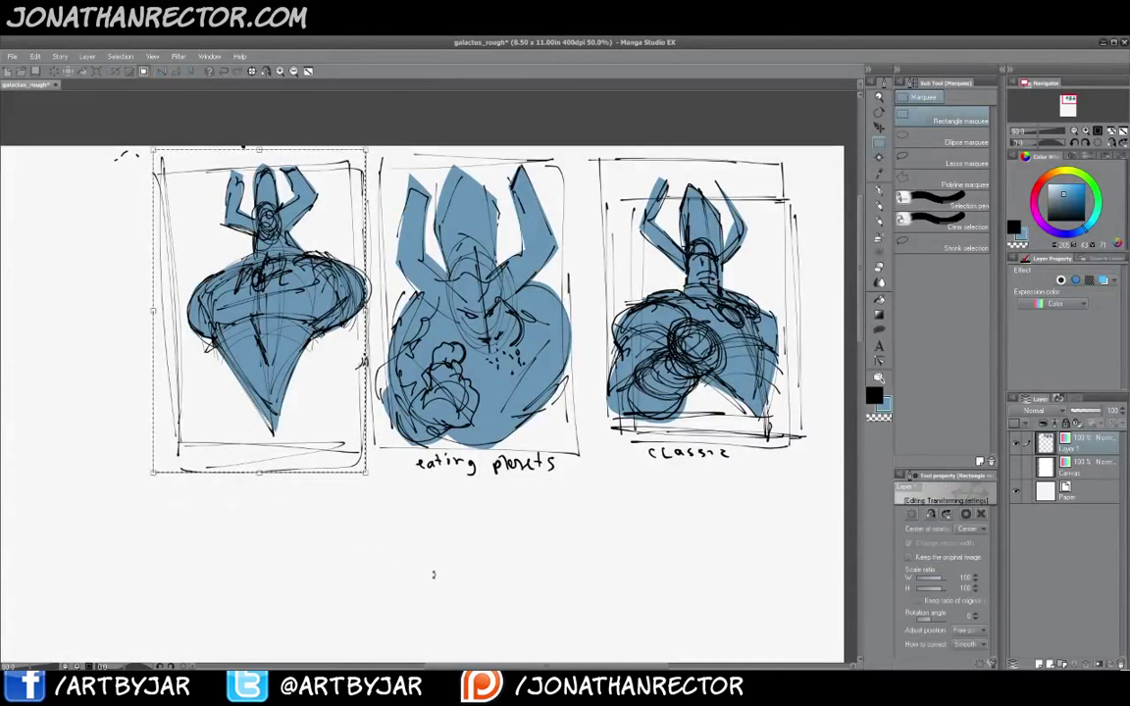
pyautogui.click(931, 516)
pyautogui.moveTo(150, 482); pyautogui.dragTo(168, 512)
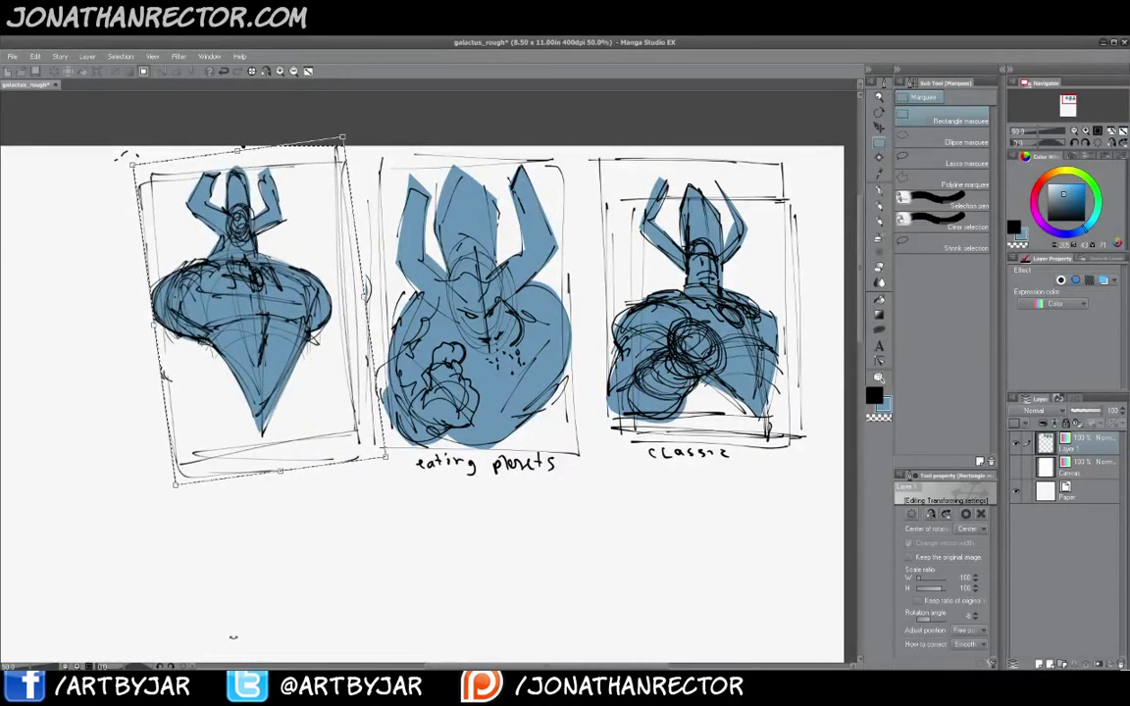
pyautogui.press('Return')
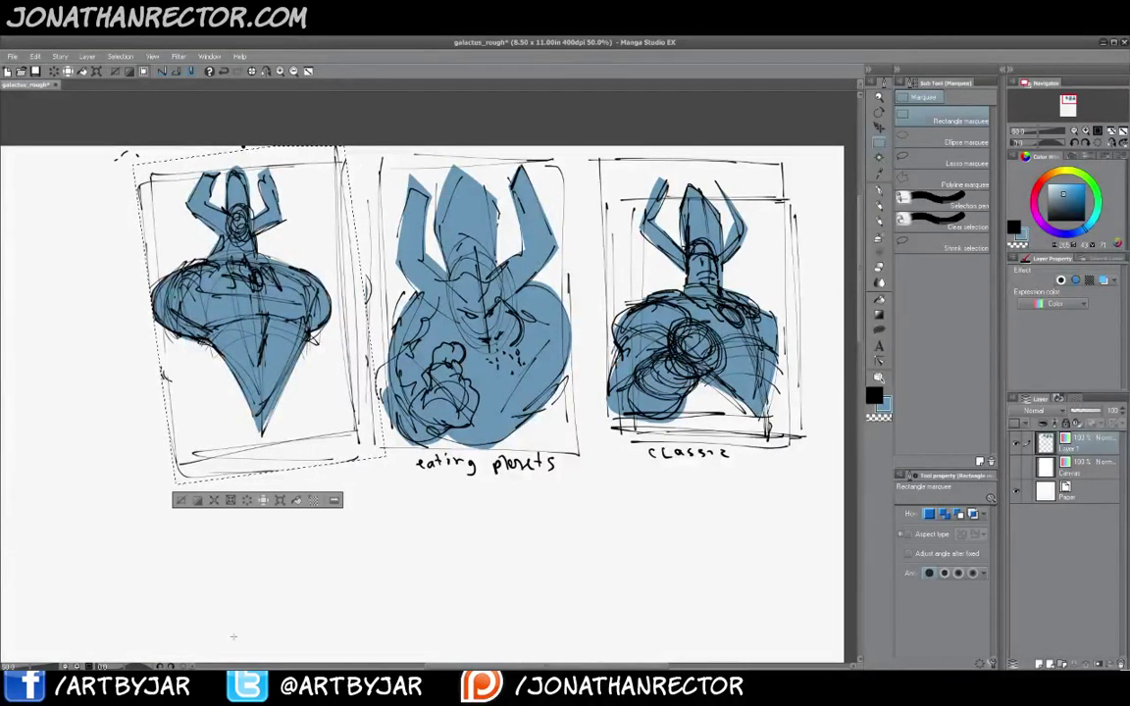
pyautogui.click(278, 579)
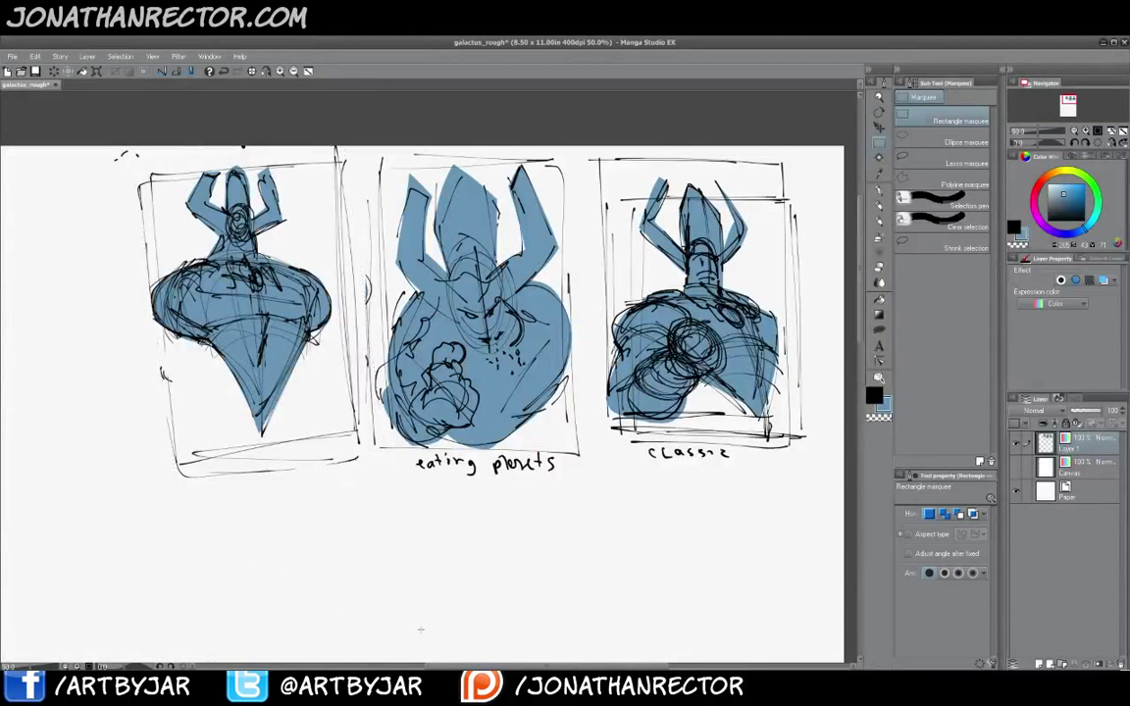
# Mirror the "classic" thumbnail horizontally within a rectangular selection, and clear the selection
pyautogui.moveTo(797, 153)
pyautogui.mouseDown()
pyautogui.moveTo(777, 160)
pyautogui.moveTo(602, 399)
pyautogui.moveTo(600, 442)
pyautogui.mouseUp()
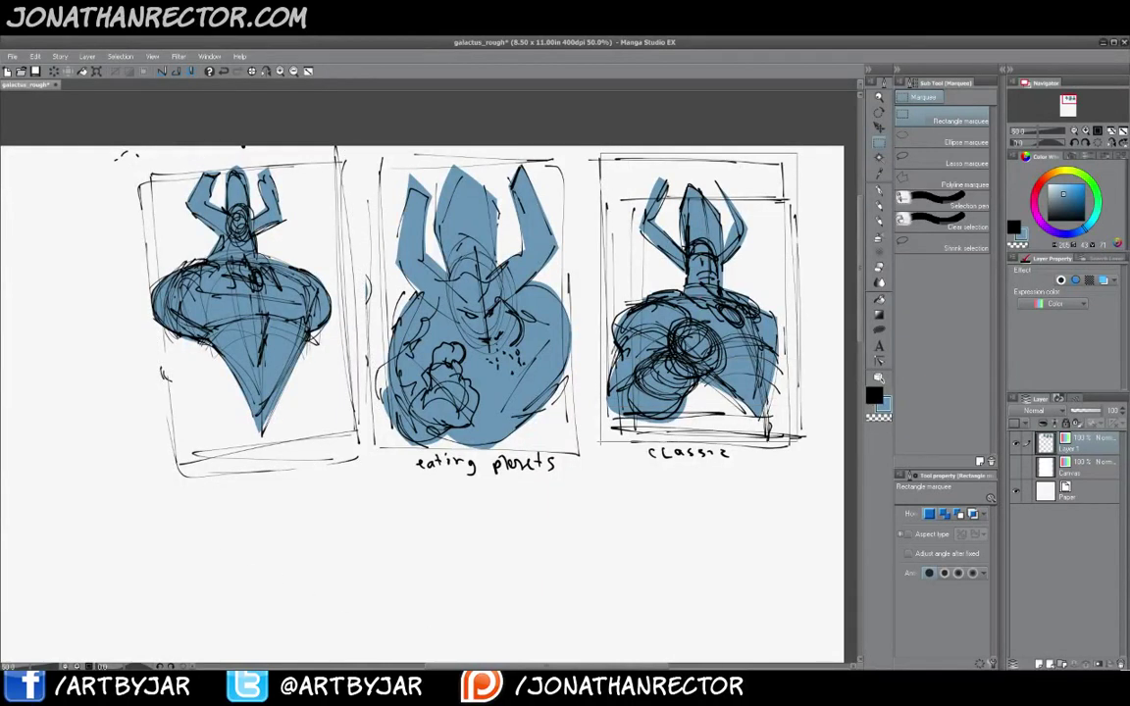
pyautogui.moveTo(796, 444); pyautogui.dragTo(796, 444)
pyautogui.click(719, 458)
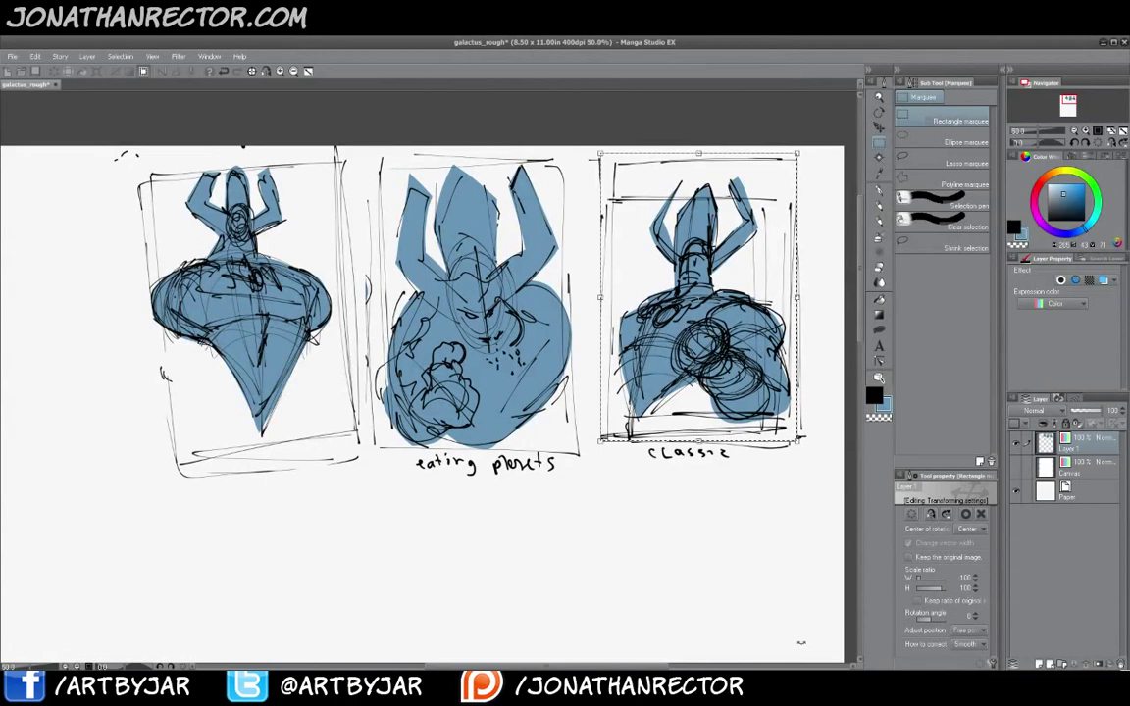
pyautogui.press('Return')
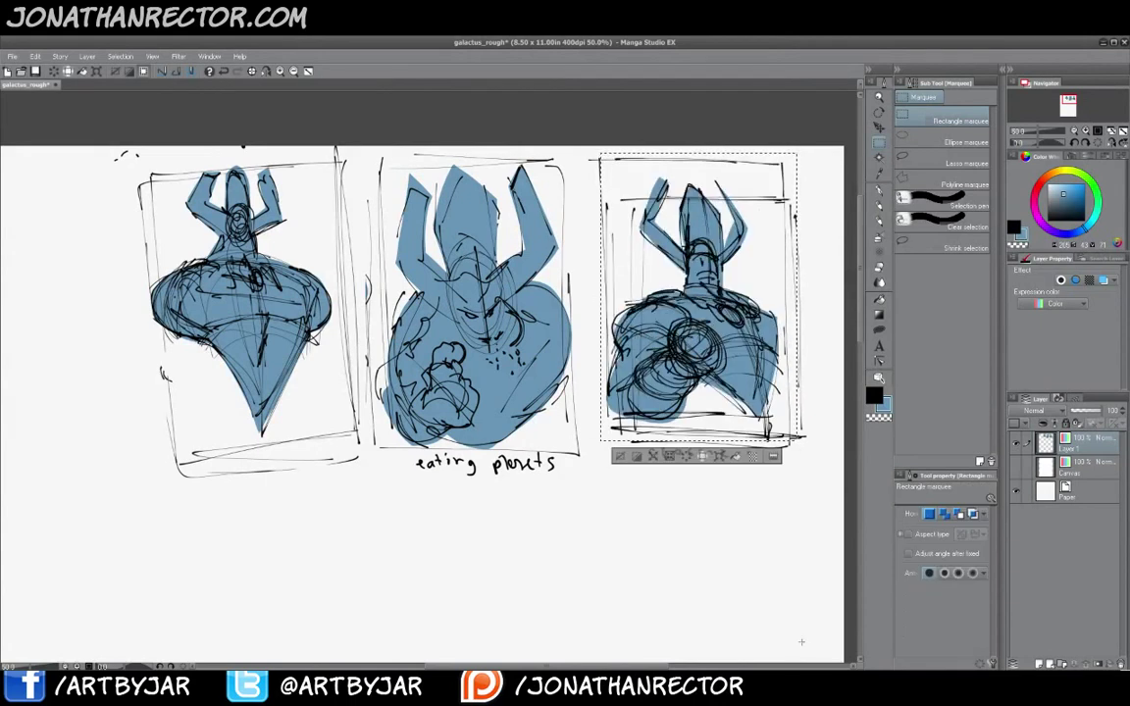
pyautogui.click(720, 459)
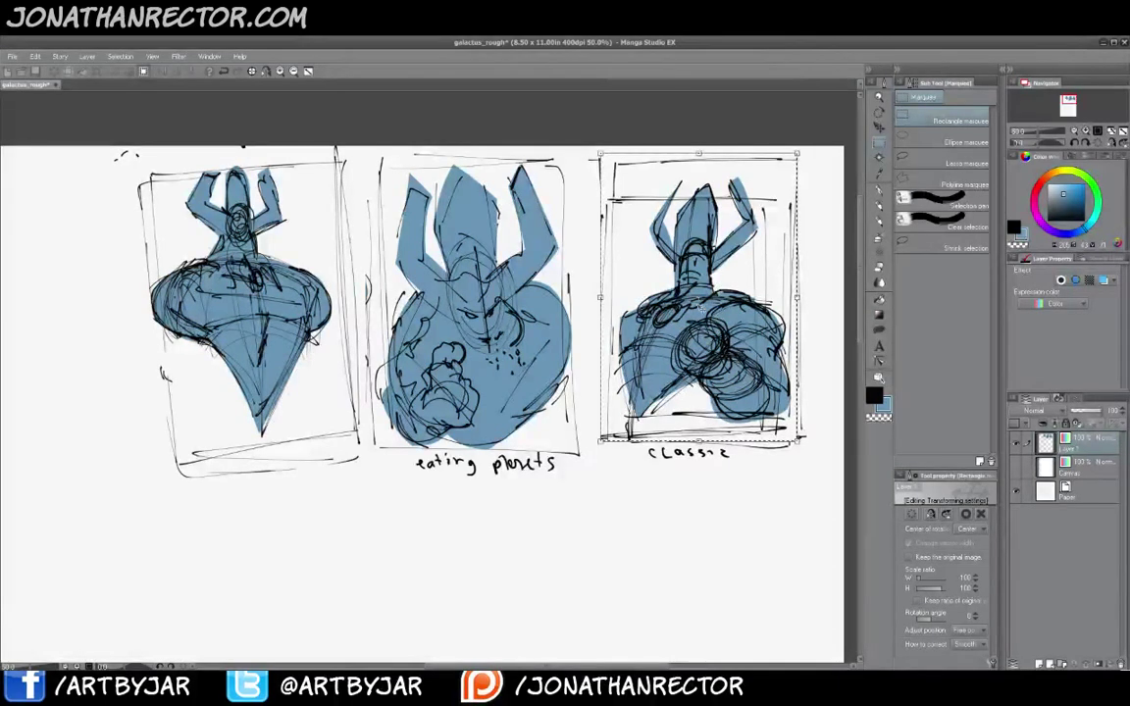
pyautogui.press('Return')
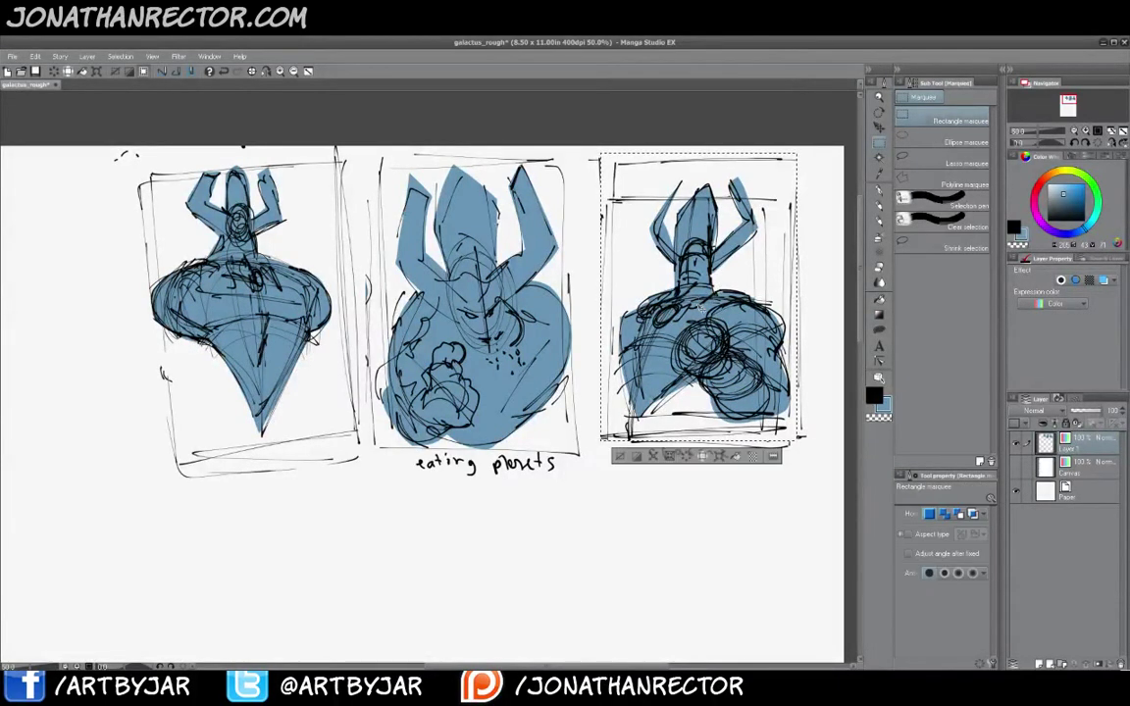
pyautogui.click(641, 556)
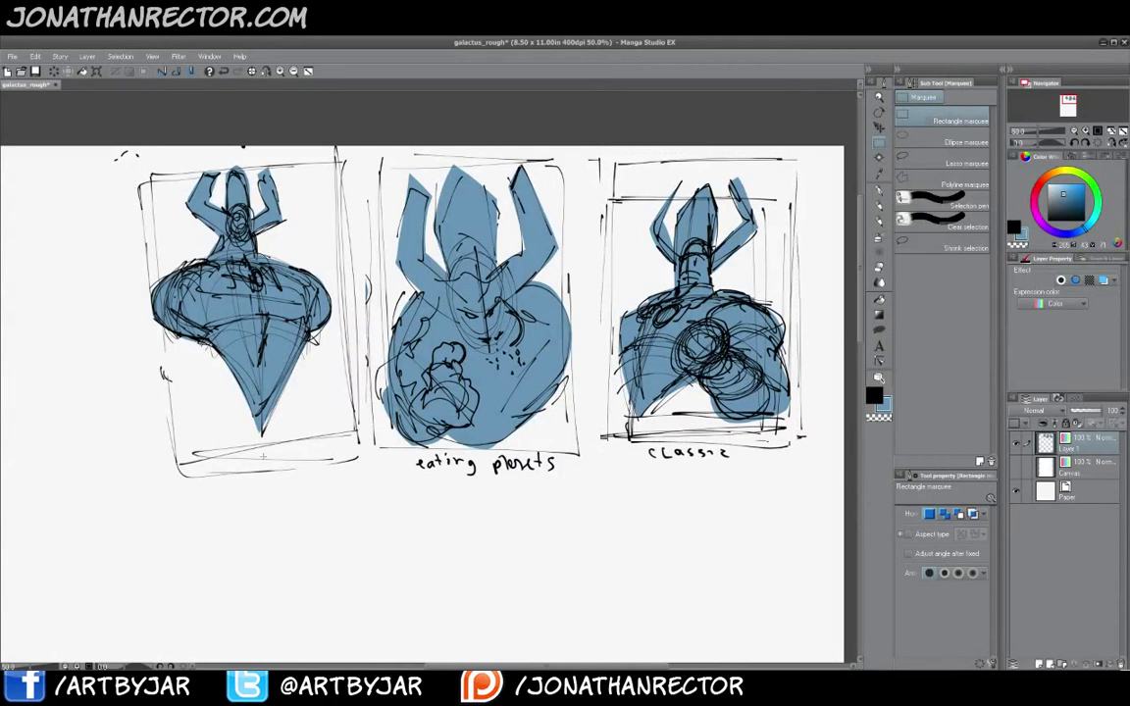
# Save a copy of the document as galactus_pencils in Manga Studio format
pyautogui.click(11, 56)
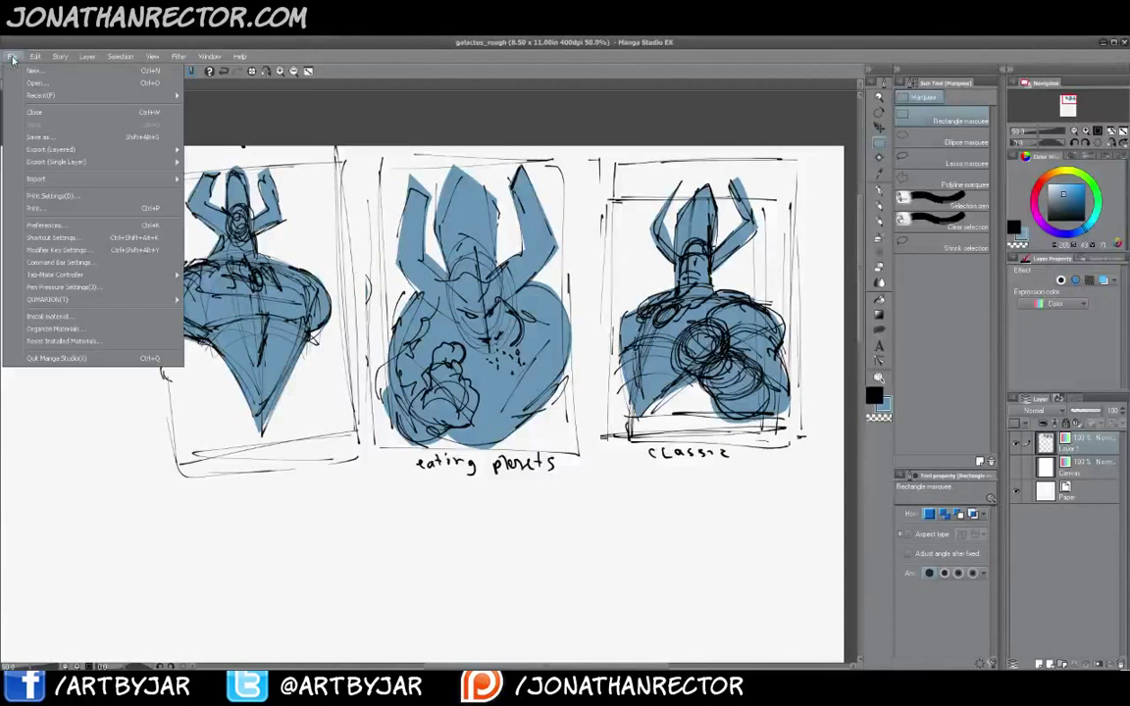
pyautogui.click(37, 136)
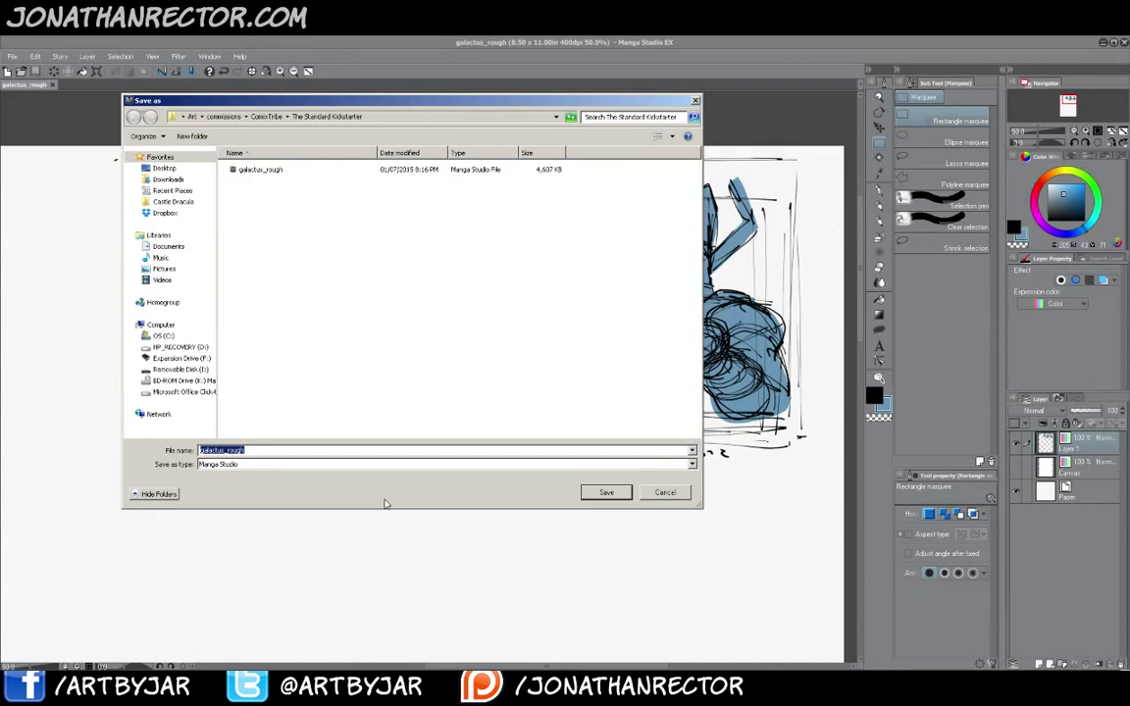
pyautogui.click(242, 451)
pyautogui.press('BackSpace')
pyautogui.press('BackSpace')
pyautogui.press('BackSpace')
pyautogui.press('BackSpace')
pyautogui.press('BackSpace')
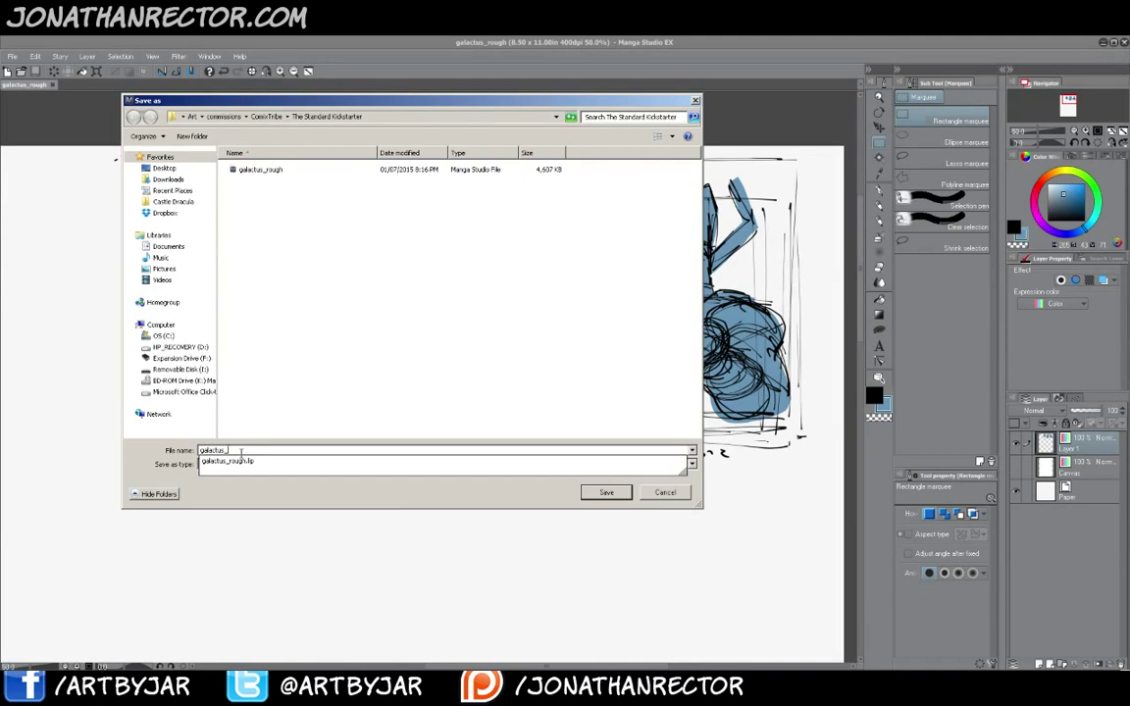
pyautogui.write('pencils')
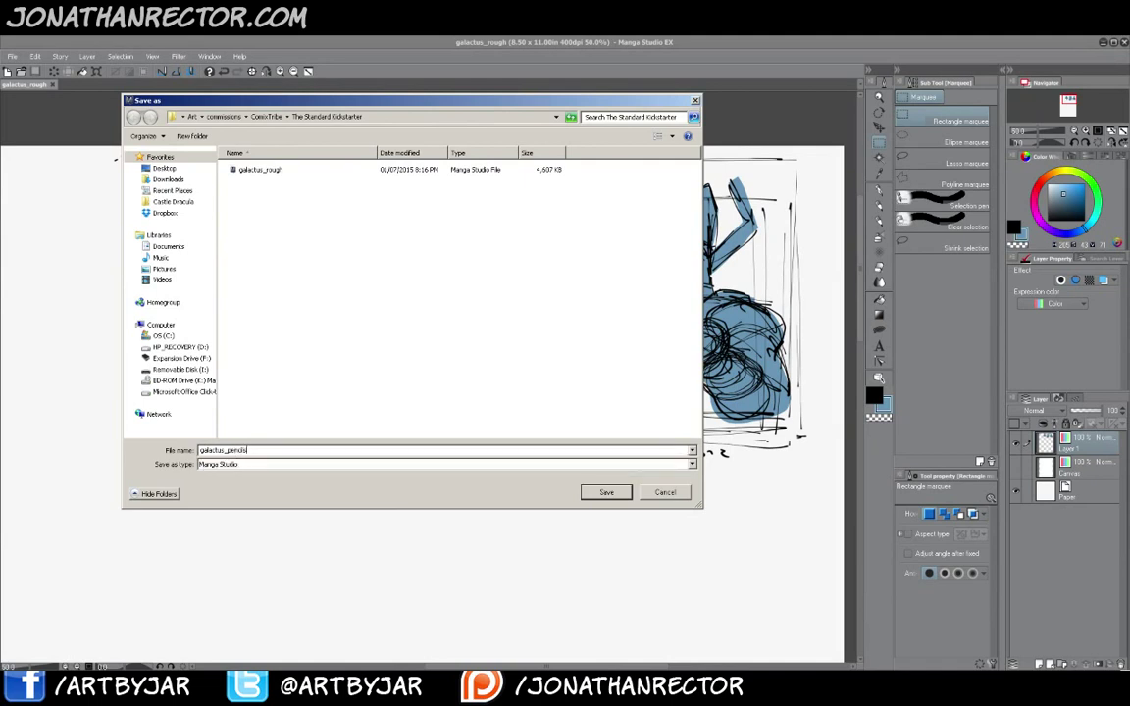
pyautogui.press('Return')
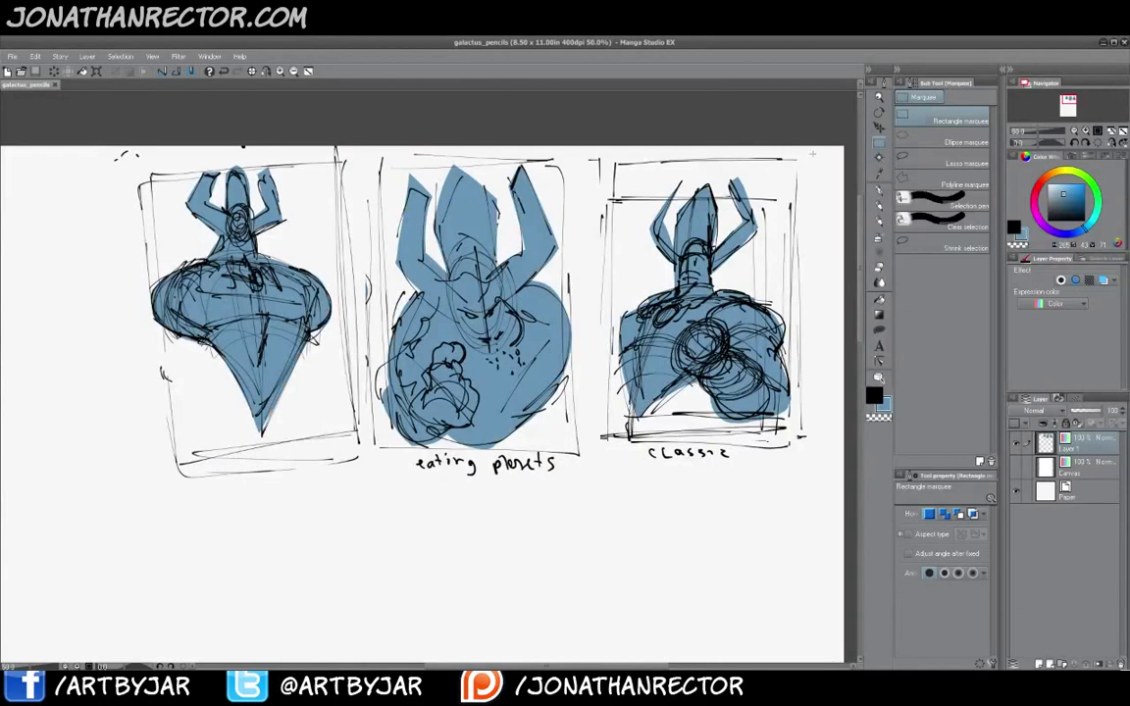
# Select the "classic" thumbnail with its caption and erase everything outside the selection
pyautogui.moveTo(607, 152); pyautogui.dragTo(812, 474)
pyautogui.moveTo(607, 474); pyautogui.dragTo(597, 469)
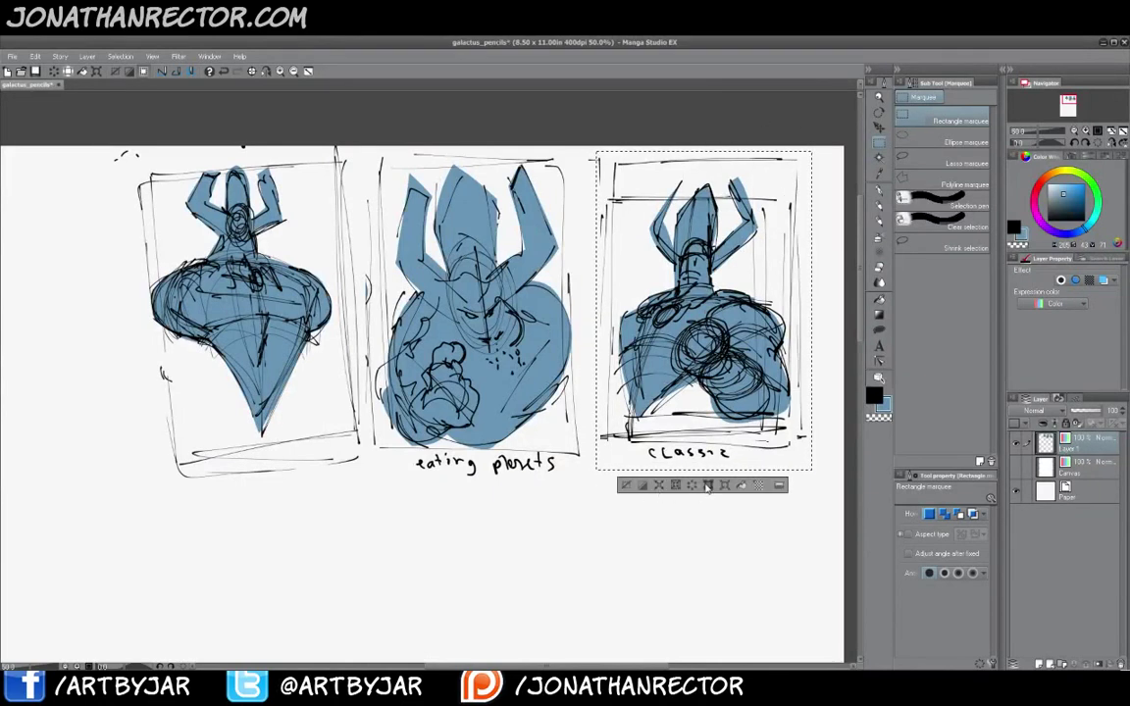
pyautogui.click(707, 485)
pyautogui.click(626, 485)
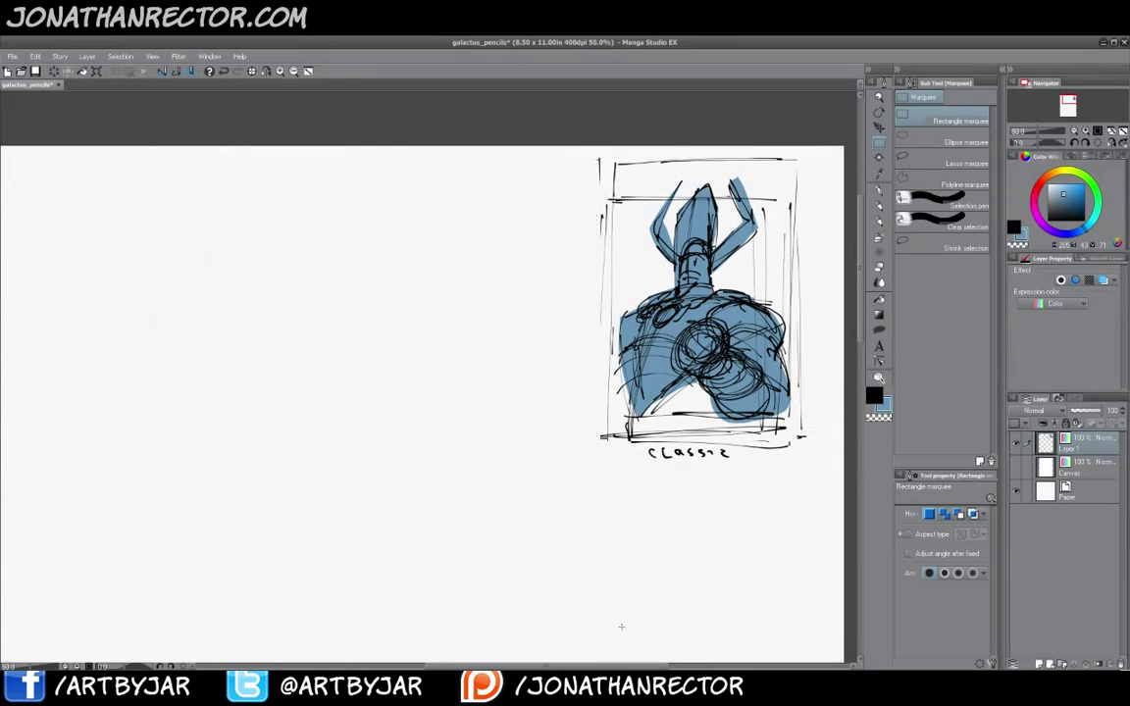
# Scale the "classic" thumbnail up to about 459% and position it to fill the page
pyautogui.scroll(-4, 621, 626)
pyautogui.moveTo(547, 561); pyautogui.dragTo(542, 383)
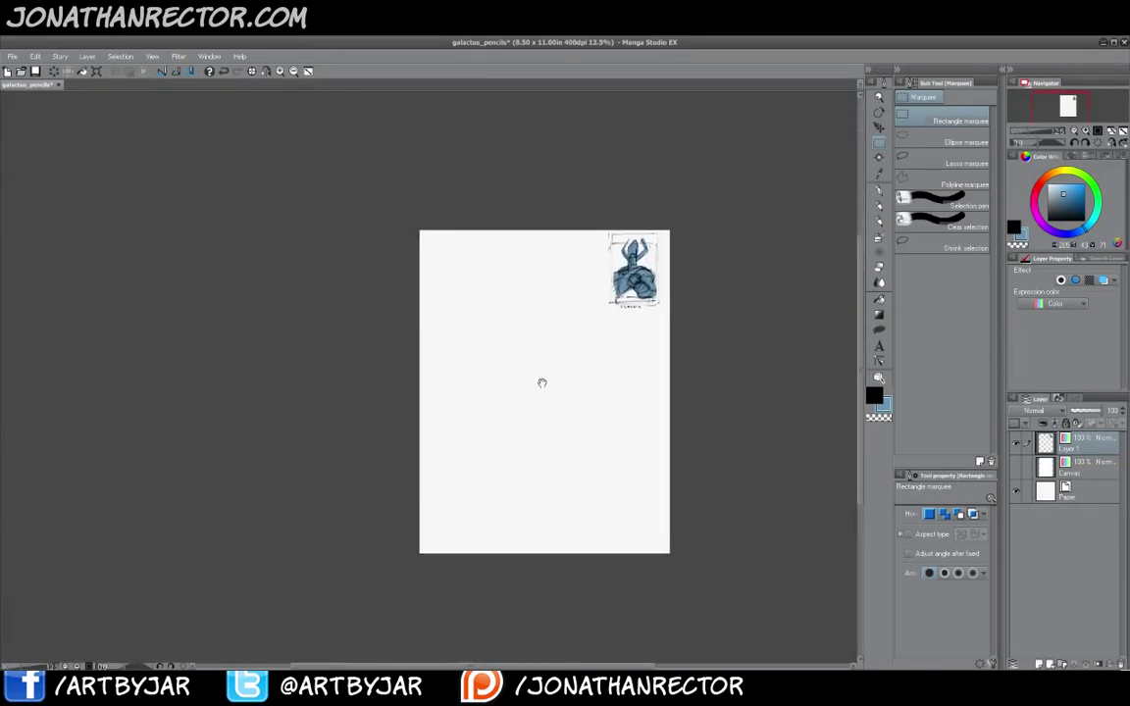
pyautogui.hotkey('ctrl', 't')
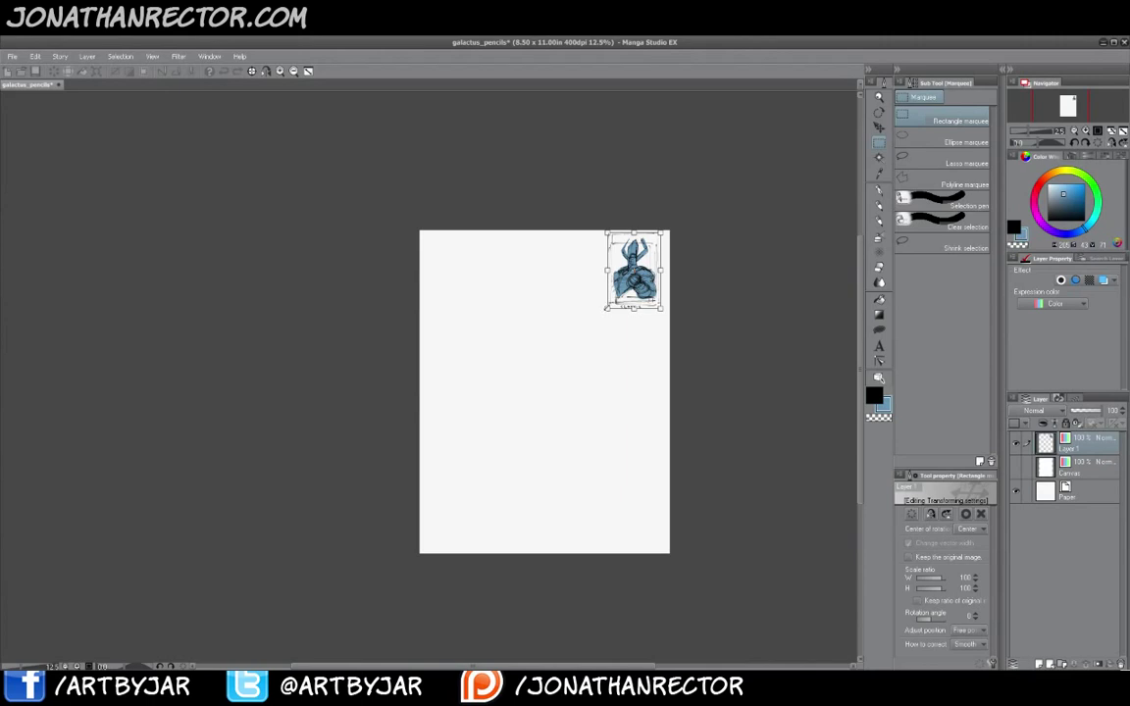
pyautogui.moveTo(606, 308)
pyautogui.mouseDown()
pyautogui.moveTo(478, 483)
pyautogui.moveTo(386, 579)
pyautogui.mouseUp()
pyautogui.moveTo(468, 493); pyautogui.dragTo(466, 479)
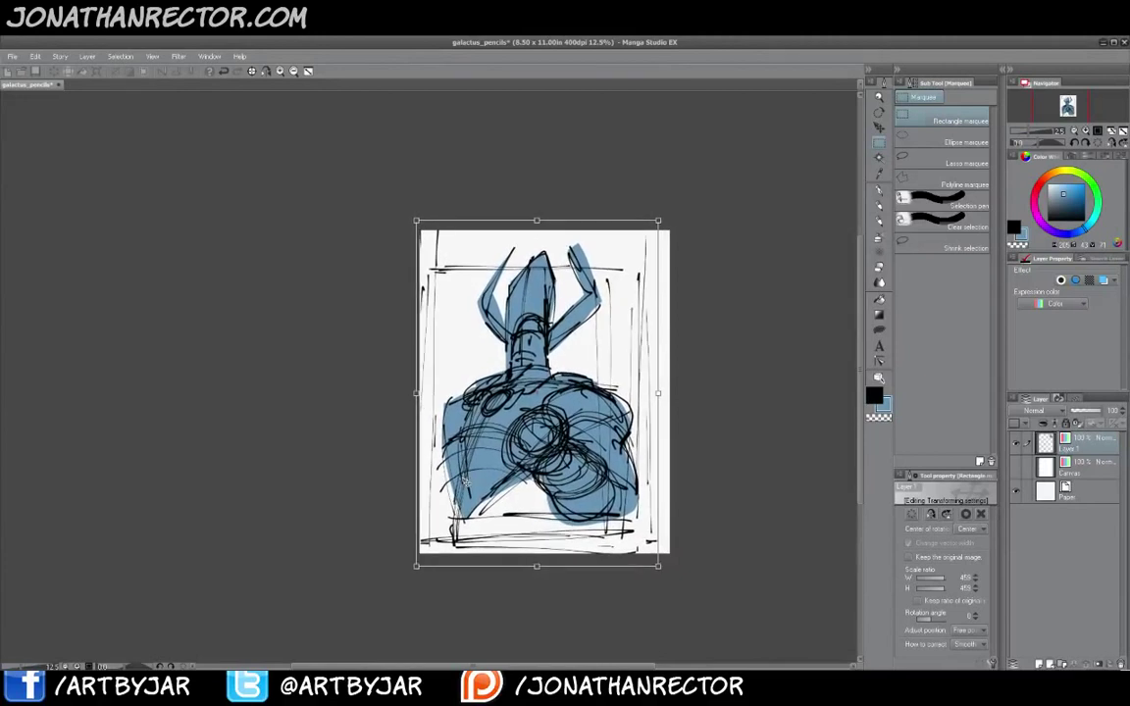
pyautogui.press('Return')
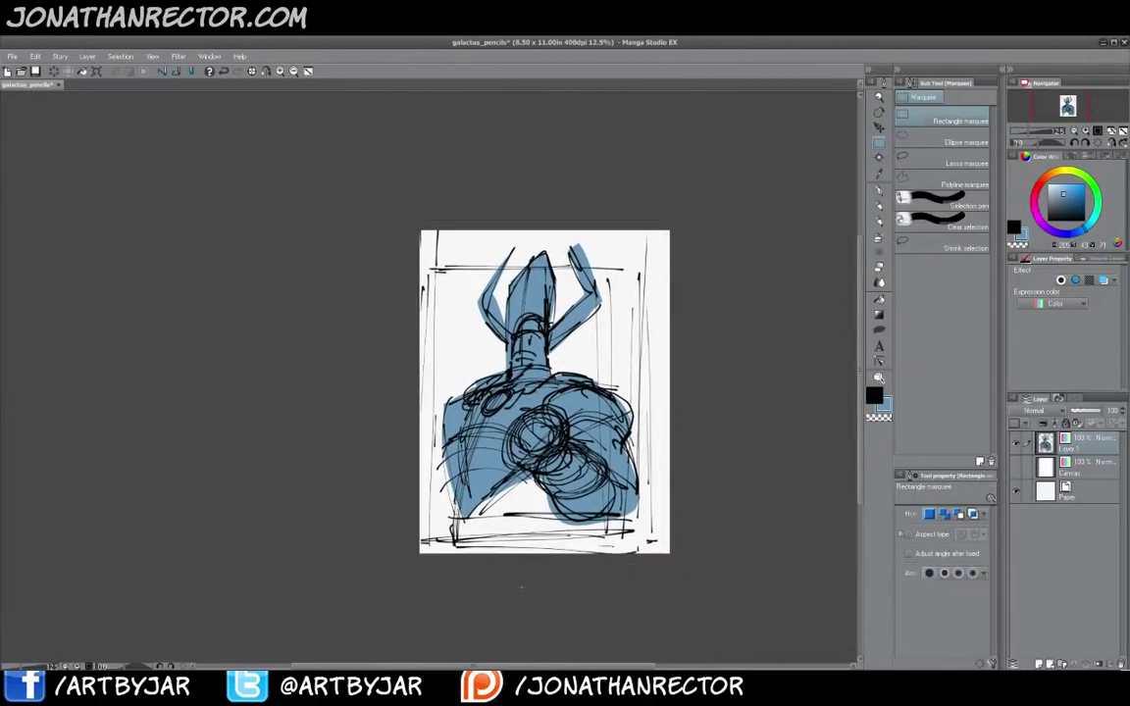
# Tint Layer 1 with the blue layer color and lower its opacity to 23%
pyautogui.click(1079, 411)
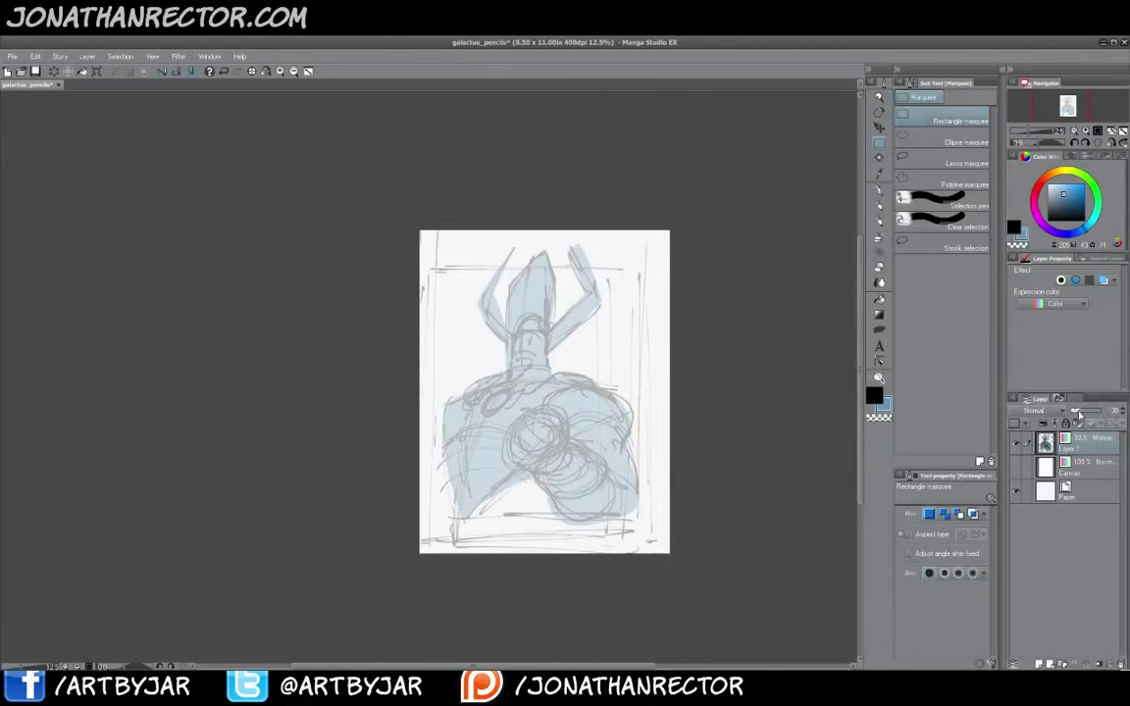
pyautogui.moveTo(1078, 412); pyautogui.dragTo(1102, 411)
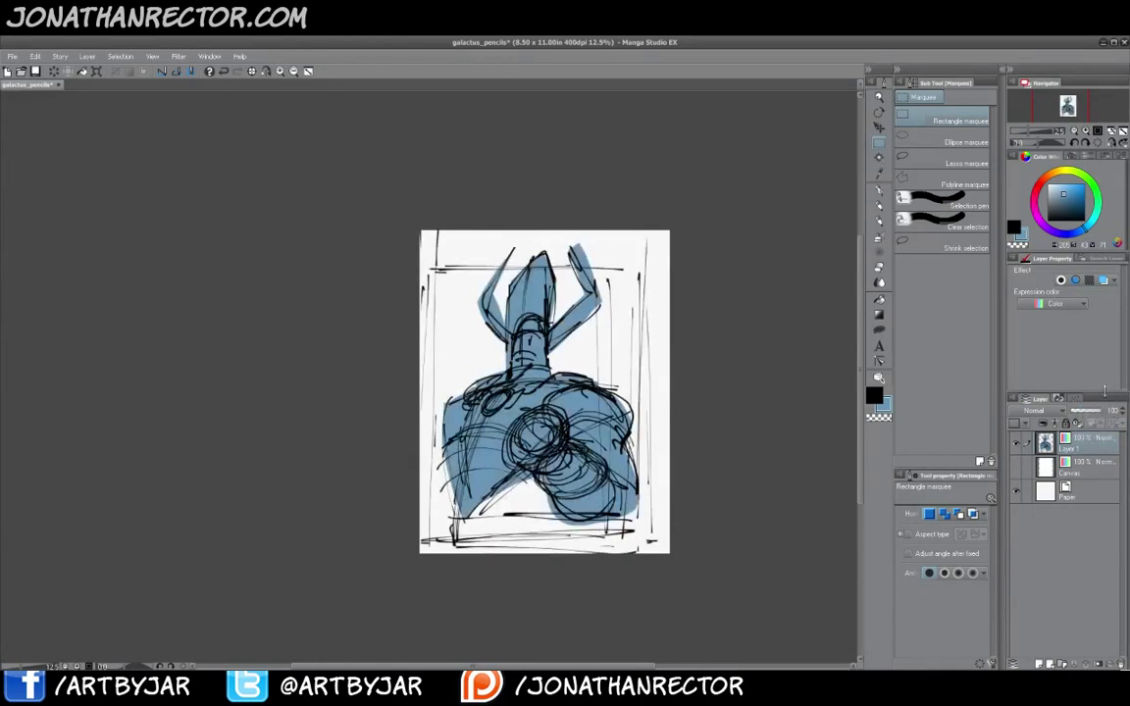
pyautogui.click(1102, 282)
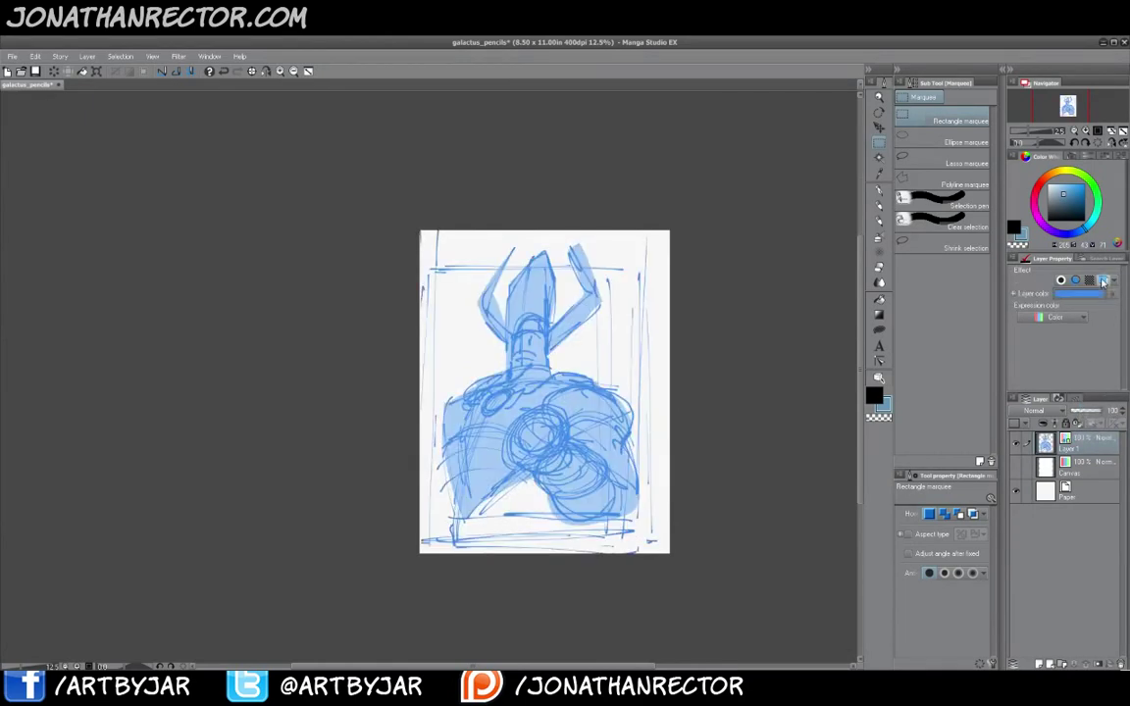
pyautogui.click(1077, 411)
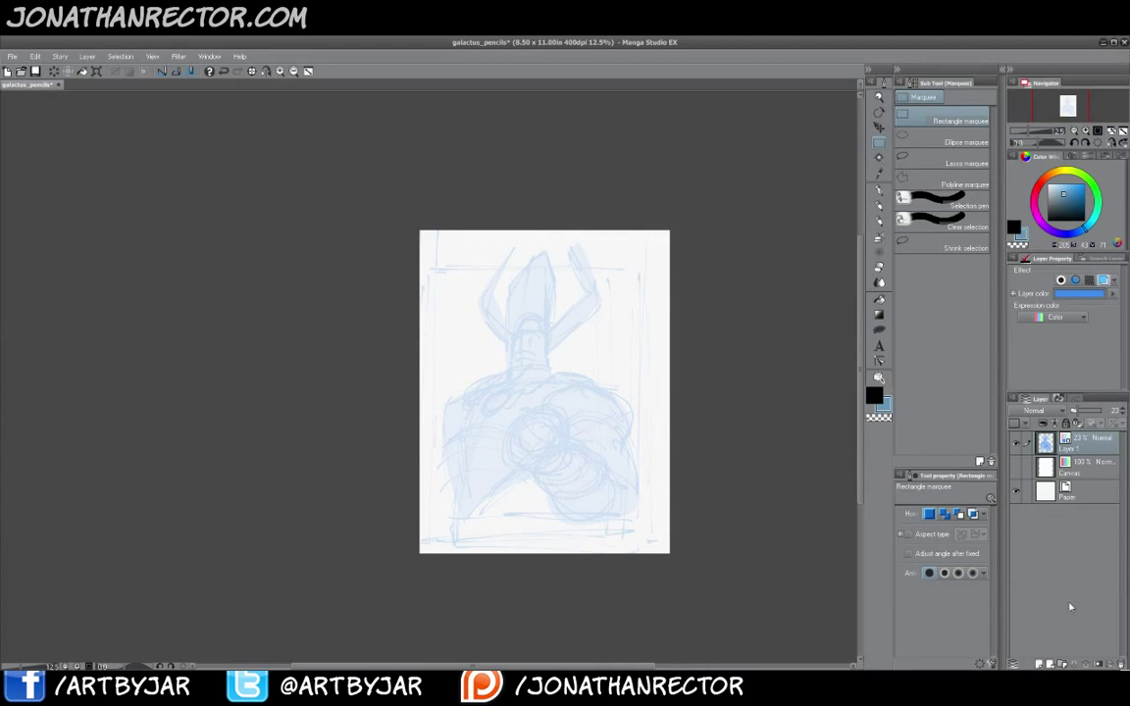
# Create two layer folders, naming the lower one "rough" and the upper one "pencils"
pyautogui.click(1061, 664)
pyautogui.click(1061, 664)
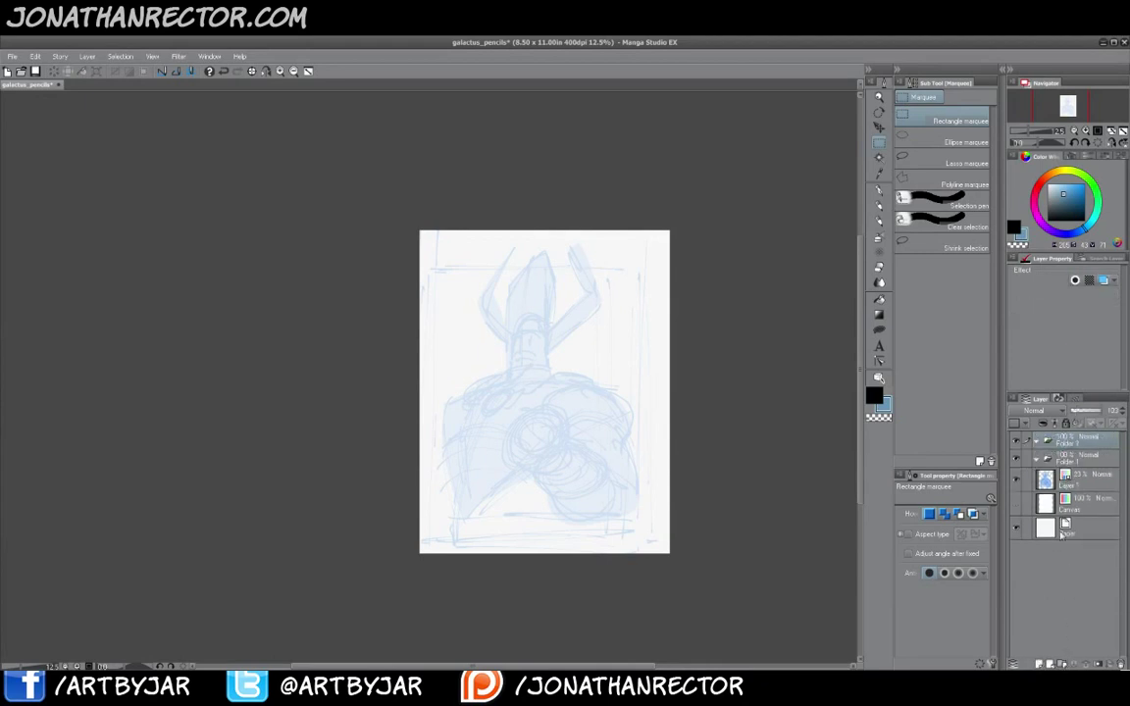
pyautogui.doubleClick(1067, 463)
pyautogui.write('rough')
pyautogui.press('Return')
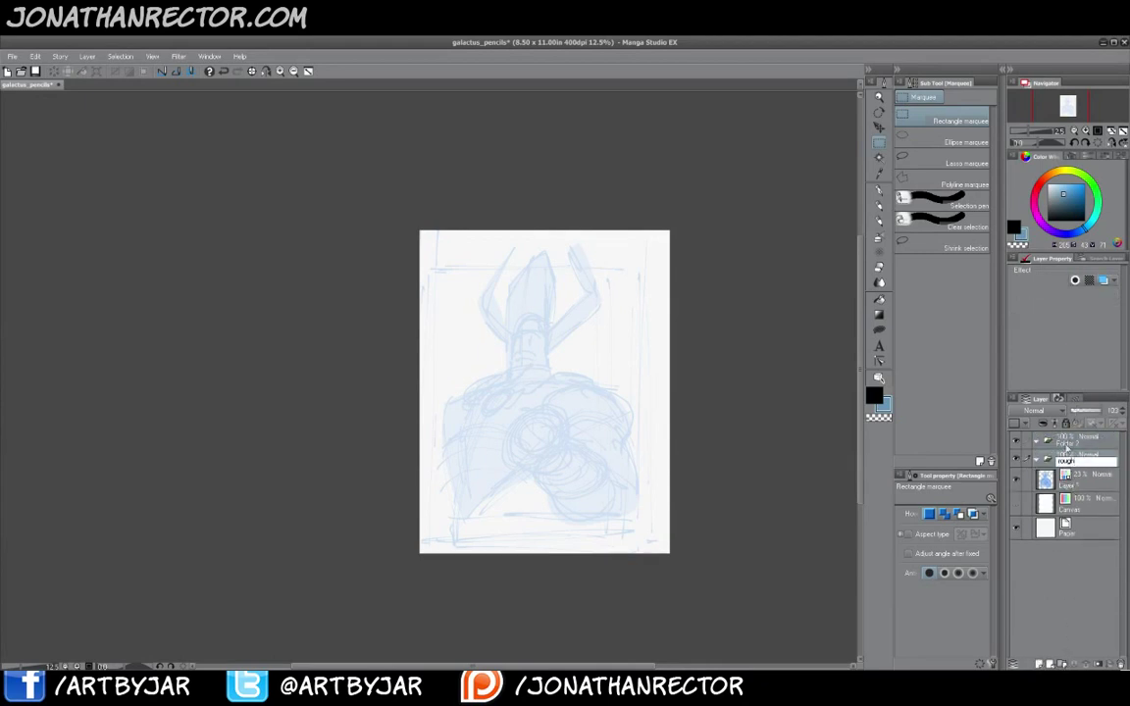
pyautogui.doubleClick(1067, 445)
pyautogui.write('pencils')
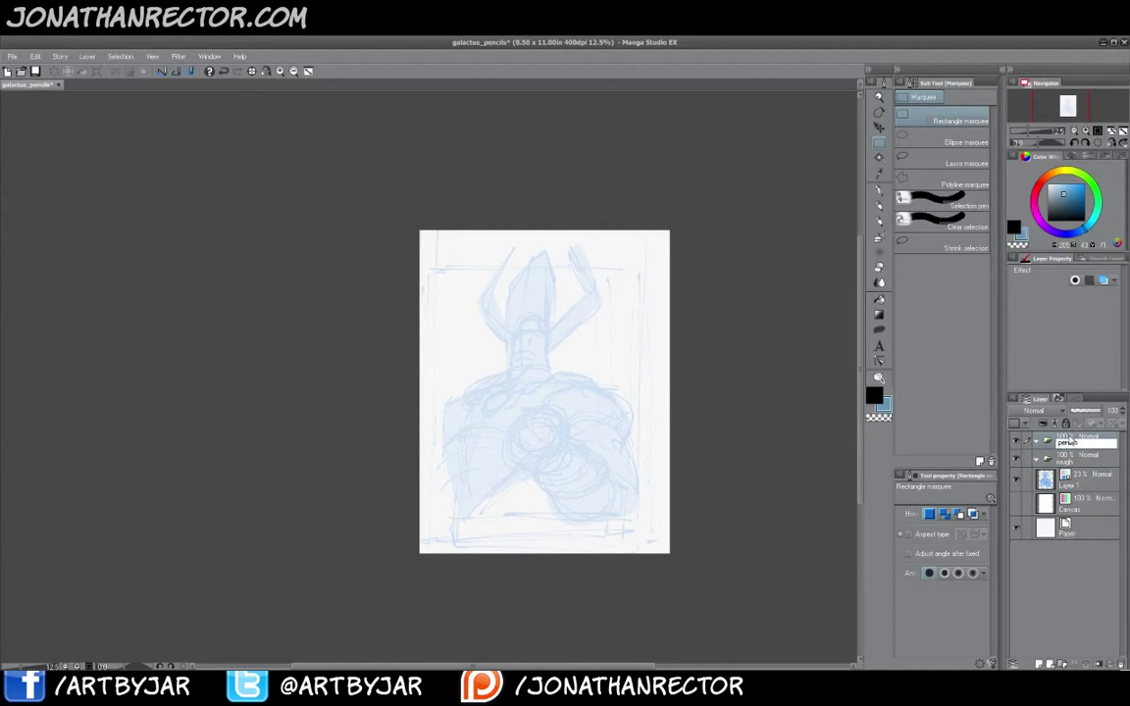
pyautogui.press('Return')
# Move Layer 1 into the rough folder and delete the Canvas layer
pyautogui.click(1082, 459)
pyautogui.moveTo(1082, 460); pyautogui.dragTo(1082, 461)
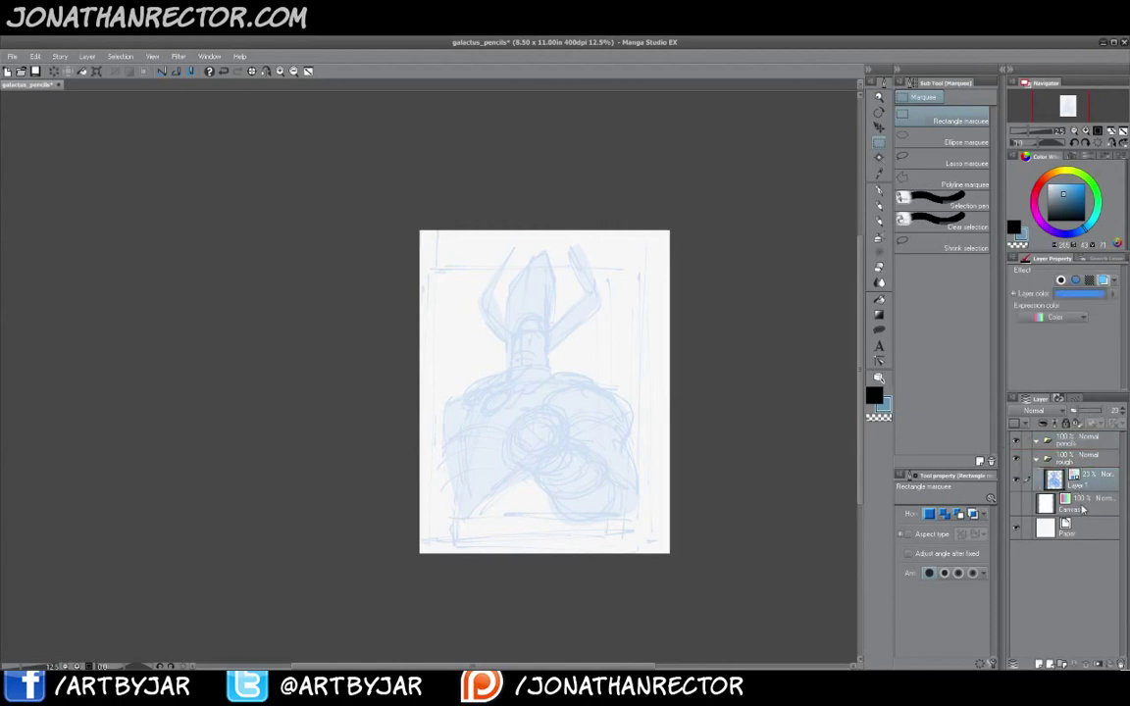
pyautogui.click(1119, 663)
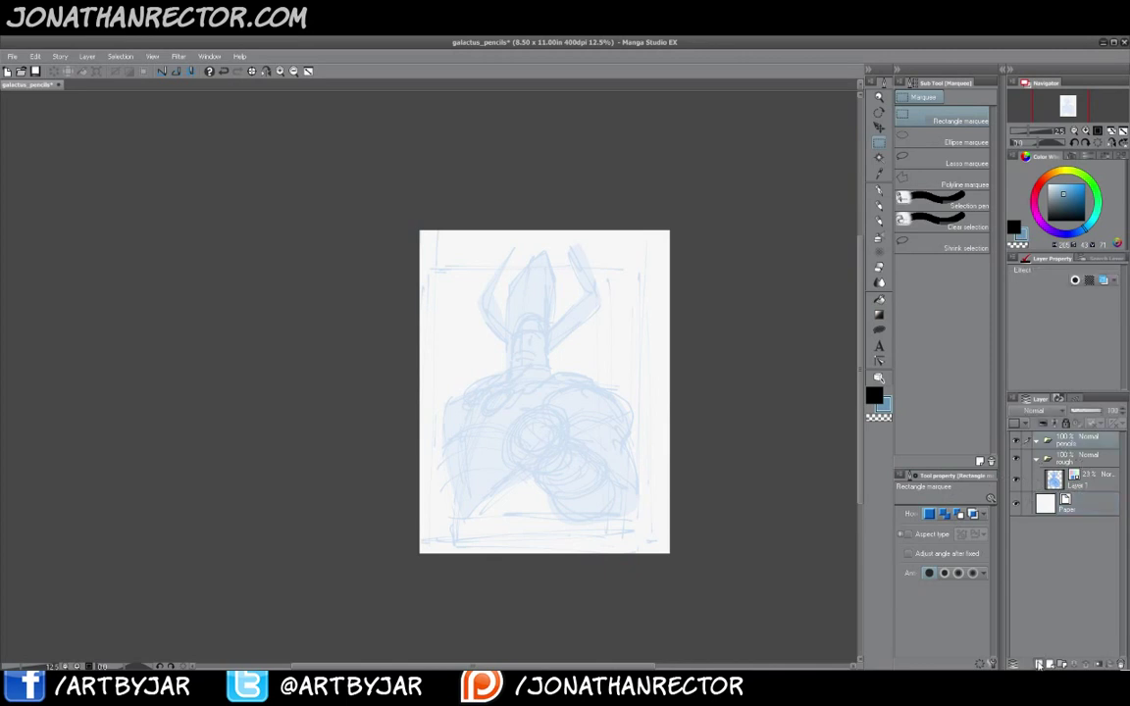
# Add a new layer inside the pencils folder and choose the 4B Real Pencil brush for drawing over the enlarged rough
pyautogui.hotkey('ctrl', 'shift', 'n')
pyautogui.press('e')
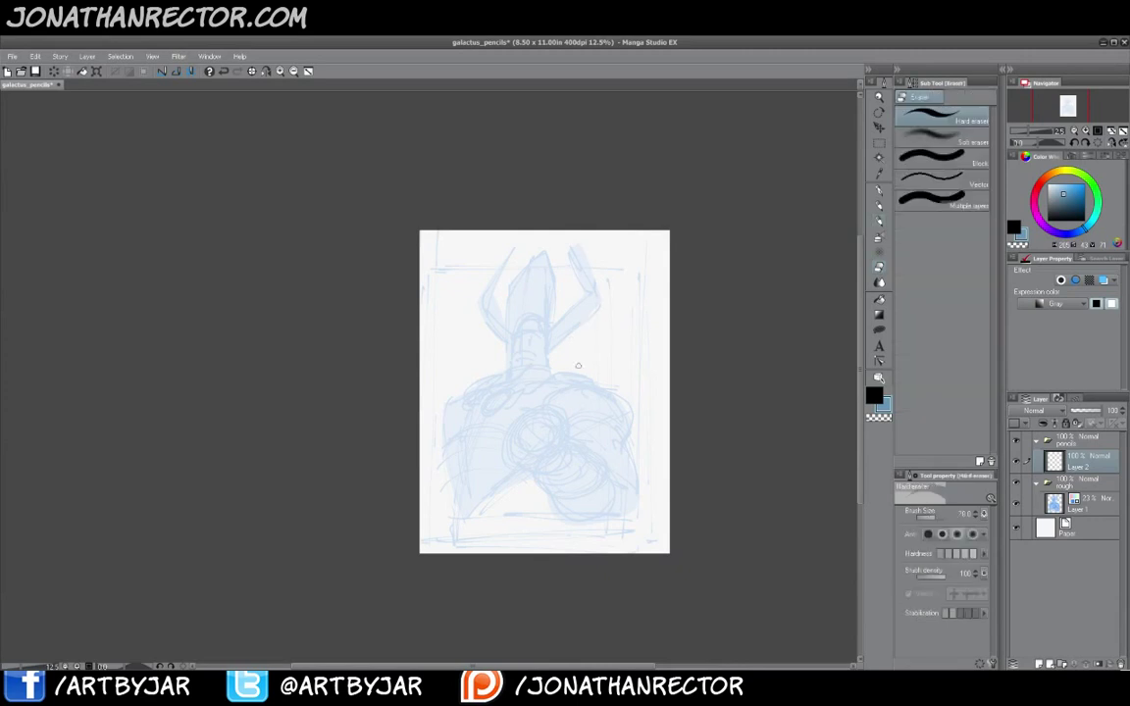
pyautogui.press('b')
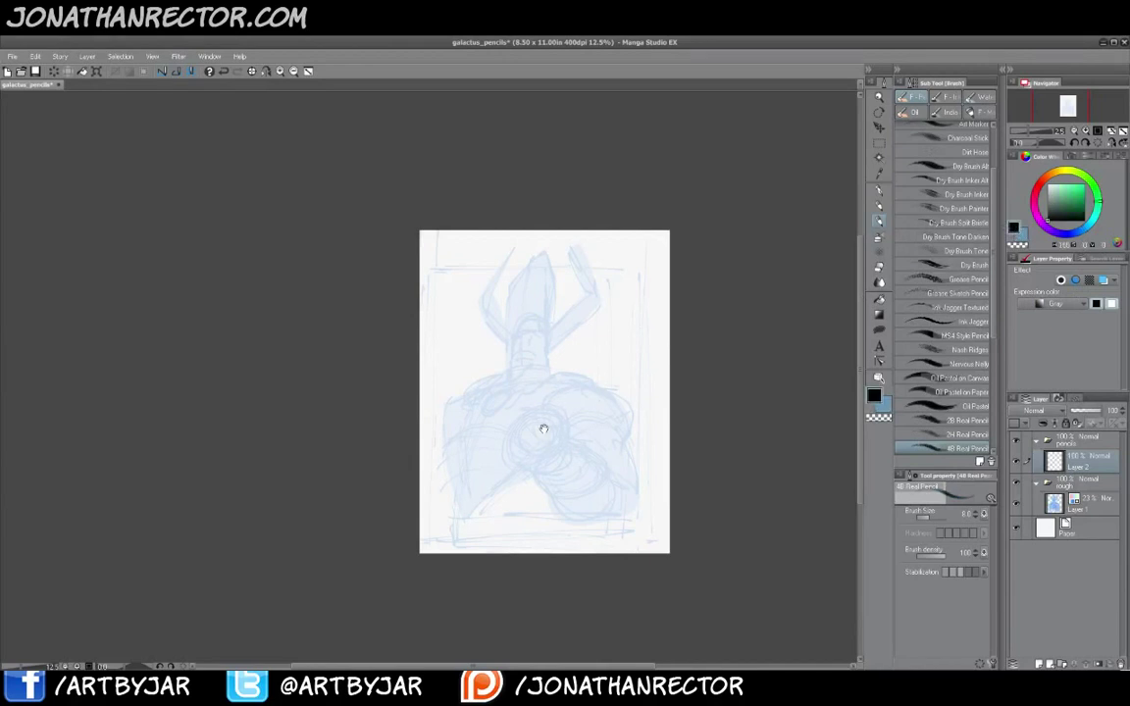
pyautogui.moveTo(542, 431); pyautogui.dragTo(576, 436)
pyautogui.scroll(2, 552, 471)
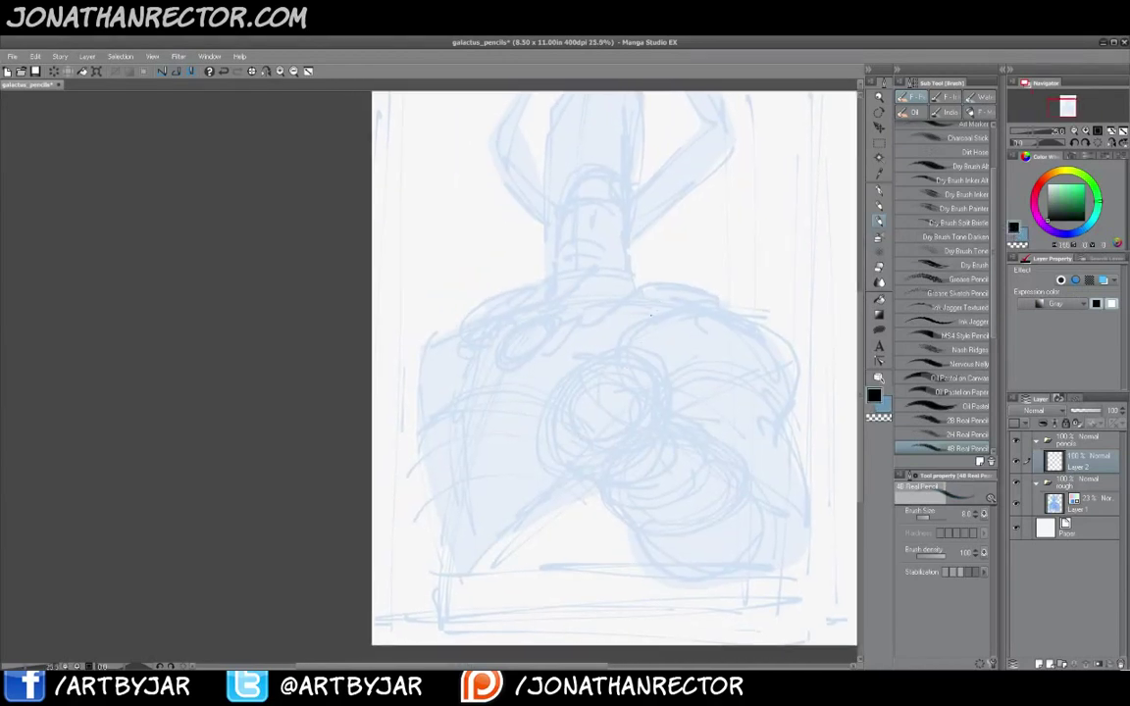
# Scribble test marks over the upper chest, raising the 4B Real Pencil's size to 12 and trying the Pencil tool
pyautogui.moveTo(646, 301)
pyautogui.mouseDown()
pyautogui.moveTo(608, 329)
pyautogui.moveTo(597, 310)
pyautogui.moveTo(585, 325)
pyautogui.moveTo(579, 305)
pyautogui.moveTo(559, 334)
pyautogui.mouseUp()
pyautogui.press(']')
pyautogui.press(']')
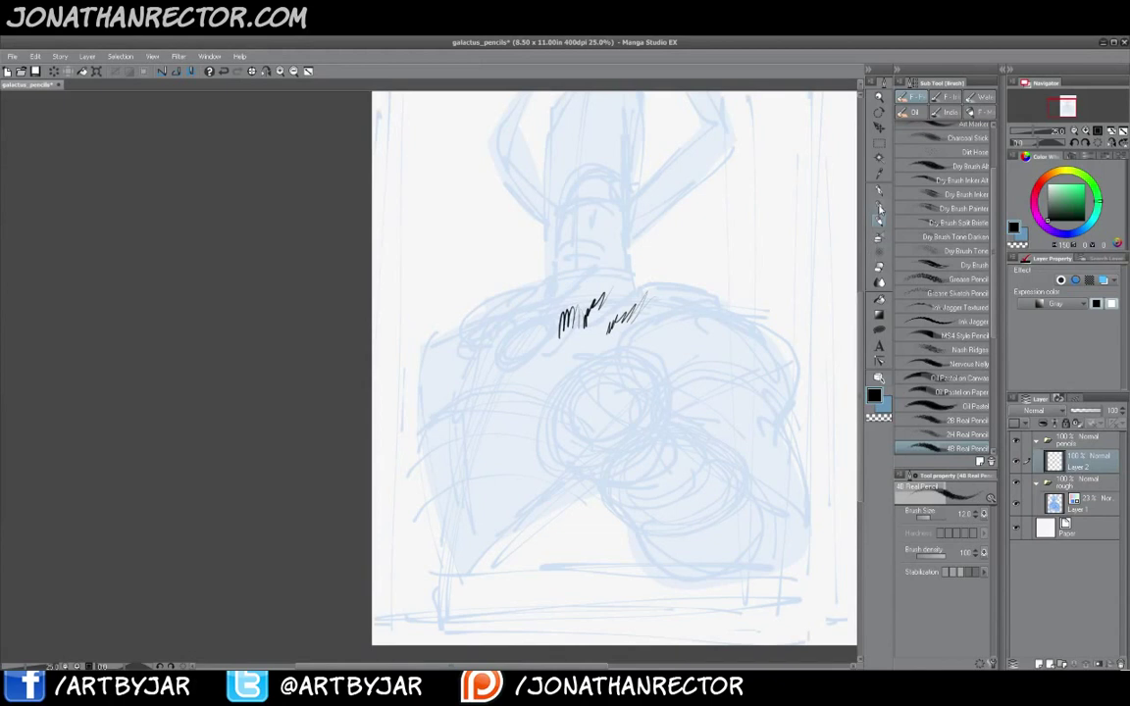
pyautogui.click(879, 206)
pyautogui.moveTo(684, 338)
pyautogui.mouseDown()
pyautogui.moveTo(641, 371)
pyautogui.moveTo(634, 289)
pyautogui.moveTo(666, 311)
pyautogui.moveTo(699, 377)
pyautogui.moveTo(656, 327)
pyautogui.moveTo(594, 343)
pyautogui.mouseUp()
# Erase the test scribbles on the chest with the hard eraser enlarged to size 200
pyautogui.press('e')
pyautogui.press(']')
pyautogui.press(']')
pyautogui.press(']')
pyautogui.press(']')
pyautogui.press(']')
pyautogui.press(']')
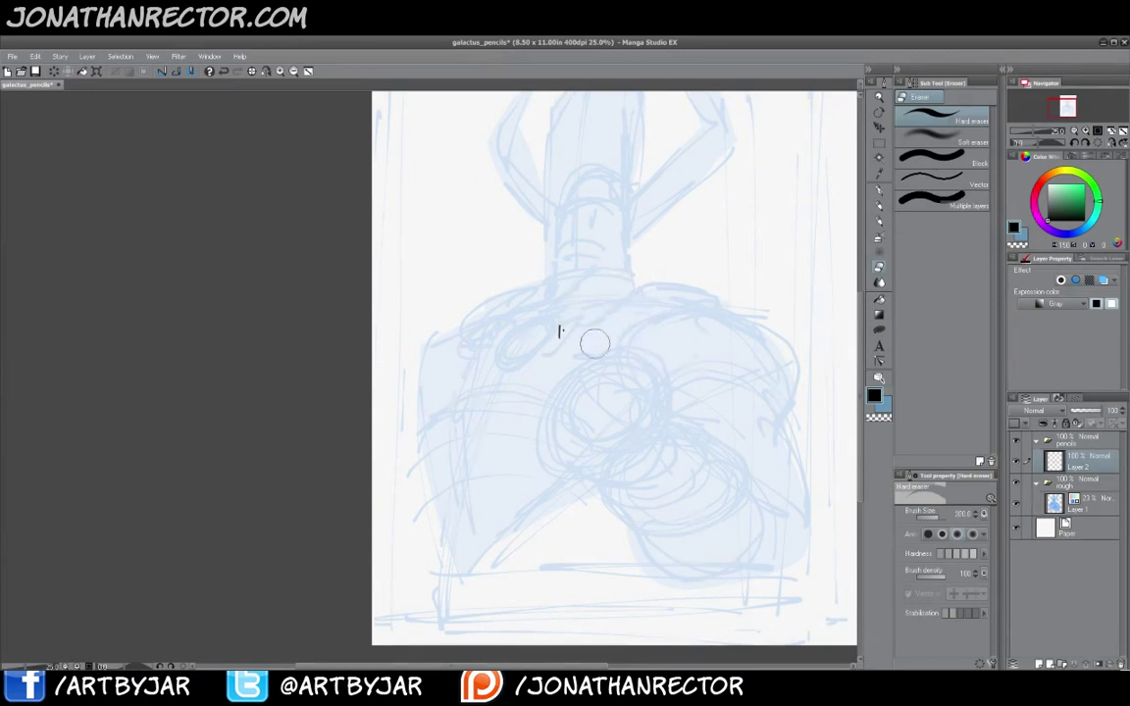
# Choose the soft eraser, enlarge it to size 300 and clear the remaining test marks
pyautogui.click(943, 140)
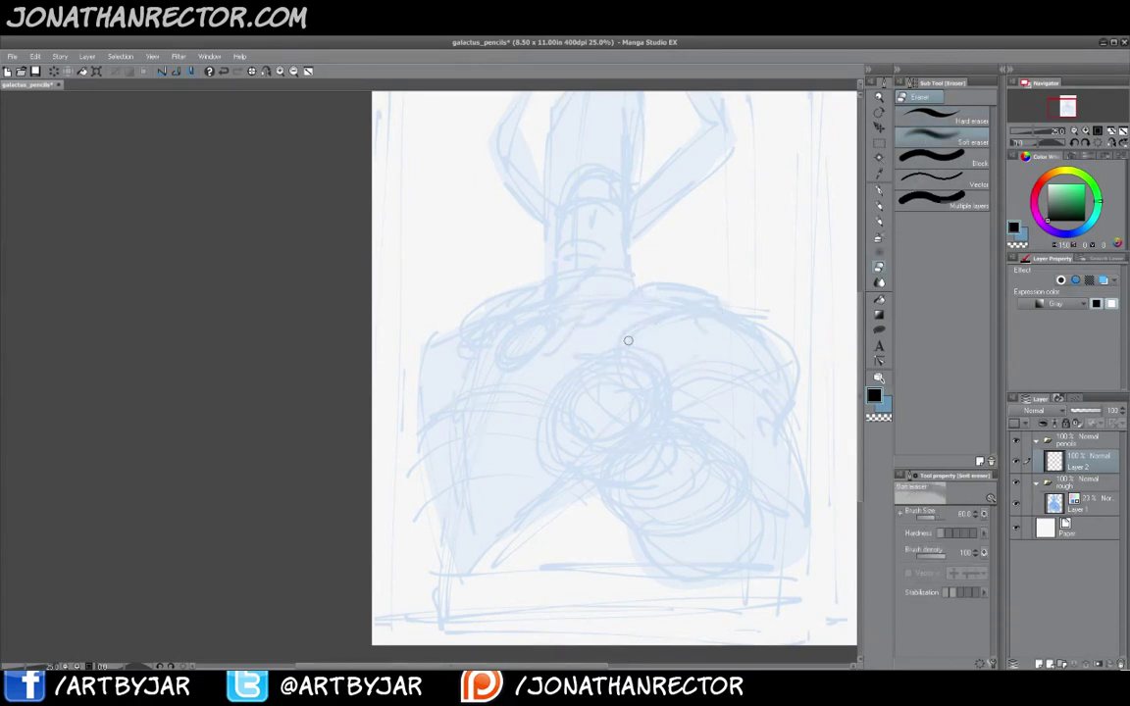
pyautogui.press(']')
pyautogui.press(']')
pyautogui.press(']')
pyautogui.moveTo(623, 335); pyautogui.dragTo(600, 399)
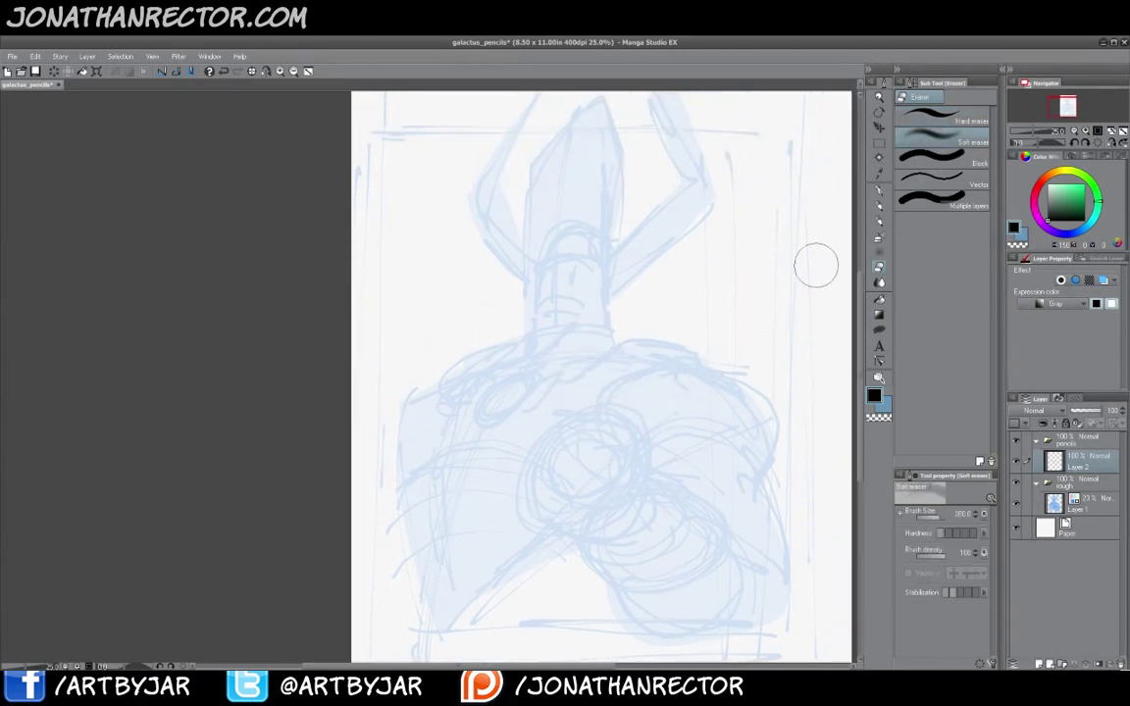
# Sketch a large tilted oval for the torso from the shoulders down over the rough, using Jonathan Pencil 4 at size 20
pyautogui.press('p')
pyautogui.moveTo(490, 434); pyautogui.dragTo(427, 424)
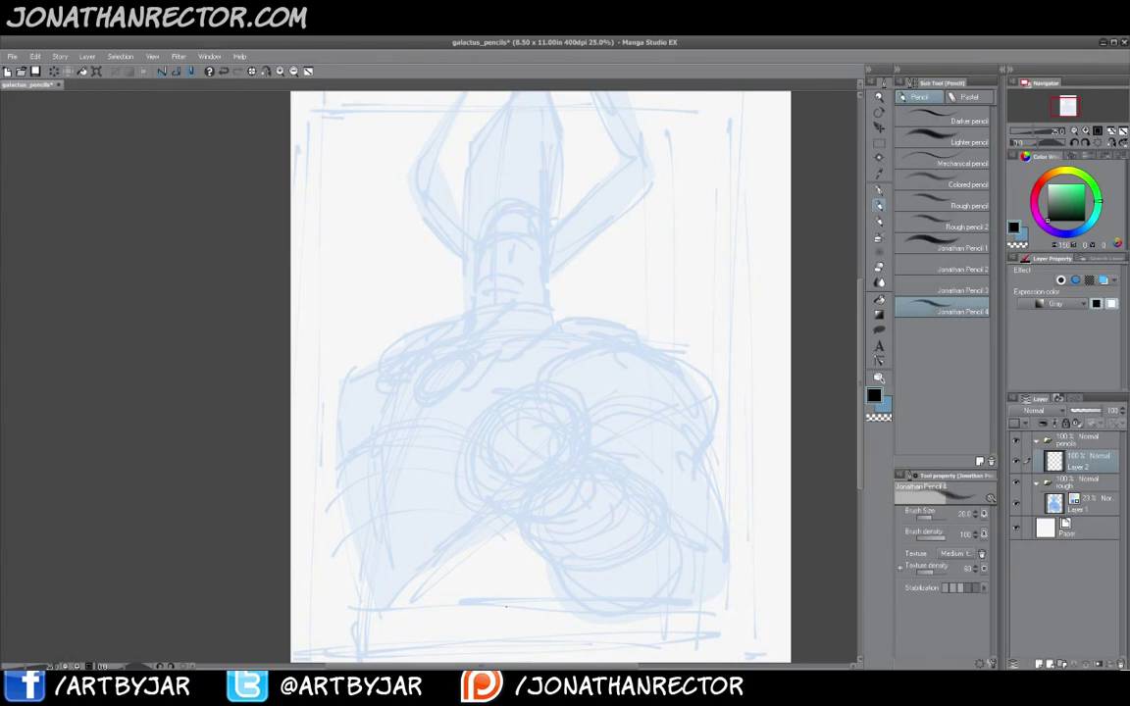
pyautogui.moveTo(497, 392)
pyautogui.mouseDown()
pyautogui.moveTo(511, 417)
pyautogui.moveTo(509, 406)
pyautogui.moveTo(449, 391)
pyautogui.moveTo(465, 355)
pyautogui.mouseUp()
pyautogui.moveTo(416, 438); pyautogui.dragTo(417, 426)
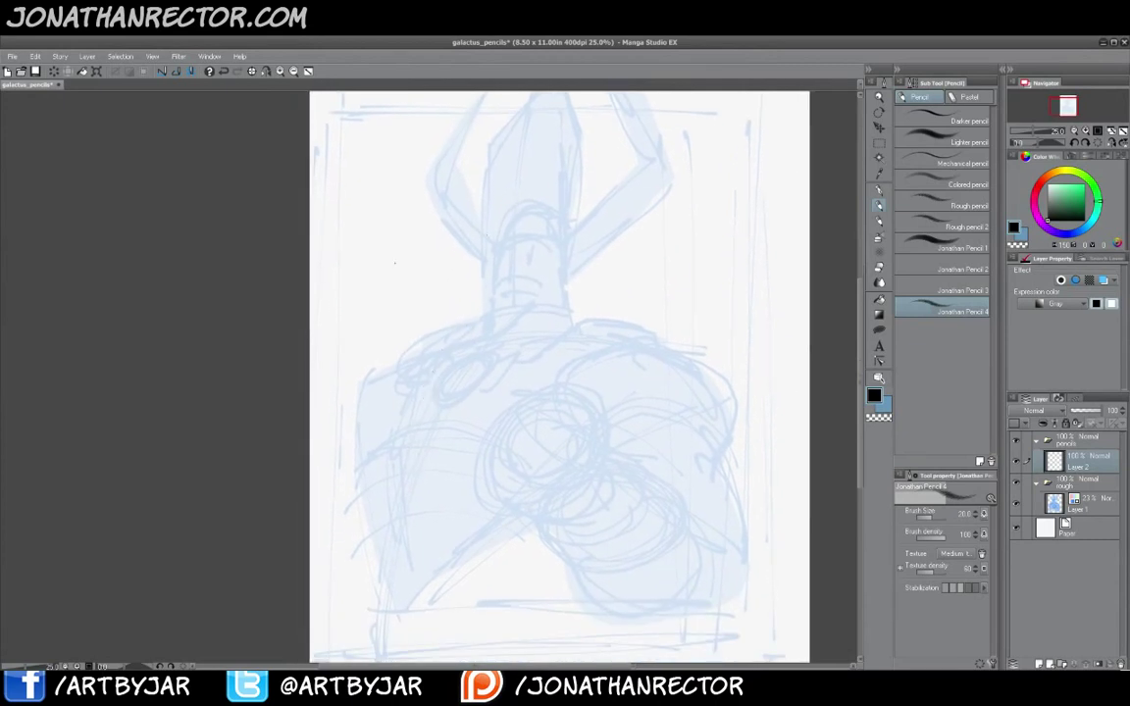
pyautogui.moveTo(571, 335)
pyautogui.mouseDown()
pyautogui.moveTo(426, 365)
pyautogui.moveTo(593, 323)
pyautogui.mouseUp()
pyautogui.moveTo(654, 461)
pyautogui.mouseDown()
pyautogui.moveTo(422, 553)
pyautogui.moveTo(377, 463)
pyautogui.mouseUp()
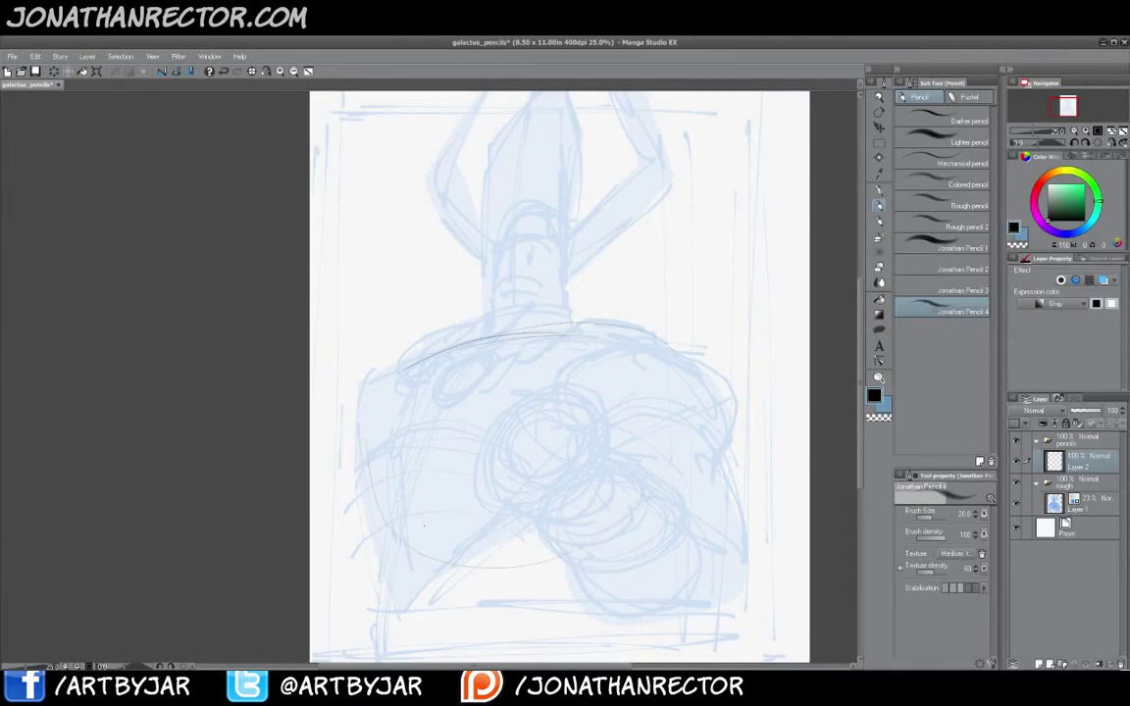
pyautogui.moveTo(404, 371); pyautogui.dragTo(379, 515)
pyautogui.moveTo(376, 437); pyautogui.dragTo(370, 514)
pyautogui.moveTo(414, 364)
pyautogui.mouseDown()
pyautogui.moveTo(387, 393)
pyautogui.moveTo(376, 474)
pyautogui.mouseUp()
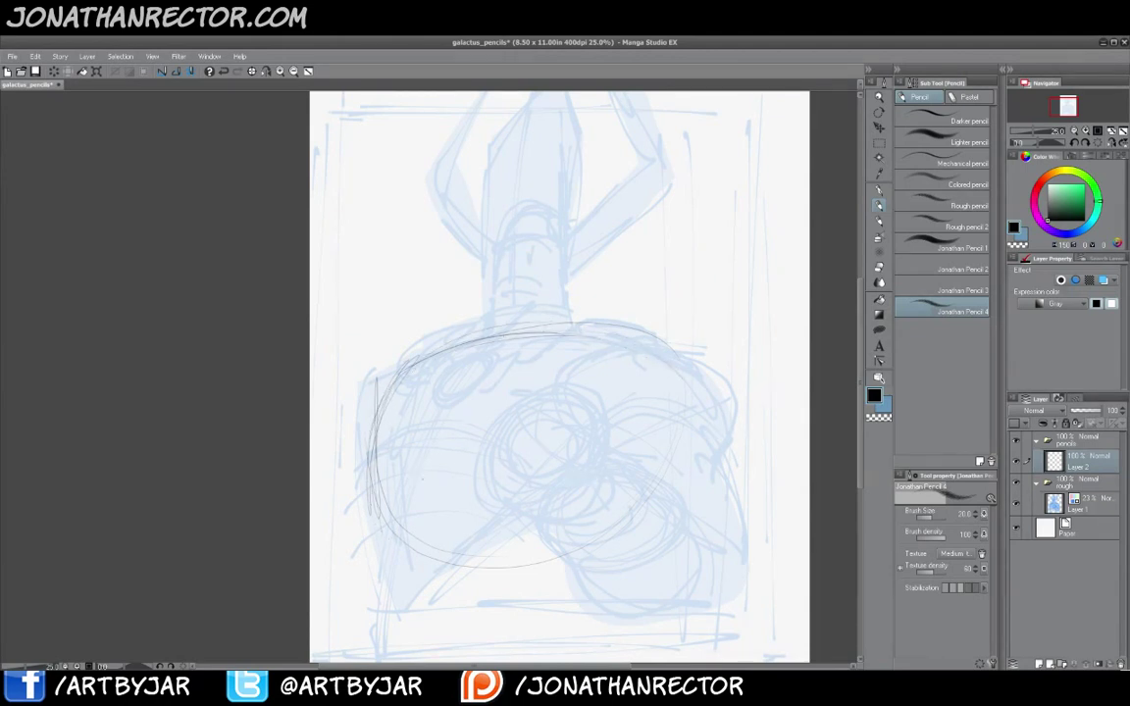
# Sketch the arched ribcage edge across the lower torso oval and strengthen the oval's outer contour
pyautogui.moveTo(366, 478)
pyautogui.mouseDown()
pyautogui.moveTo(471, 453)
pyautogui.moveTo(565, 554)
pyautogui.mouseUp()
pyautogui.moveTo(374, 488); pyautogui.dragTo(555, 500)
pyautogui.moveTo(644, 507)
pyautogui.mouseDown()
pyautogui.moveTo(683, 379)
pyautogui.moveTo(543, 325)
pyautogui.moveTo(442, 334)
pyautogui.moveTo(402, 353)
pyautogui.moveTo(374, 450)
pyautogui.mouseUp()
pyautogui.moveTo(448, 352); pyautogui.dragTo(618, 541)
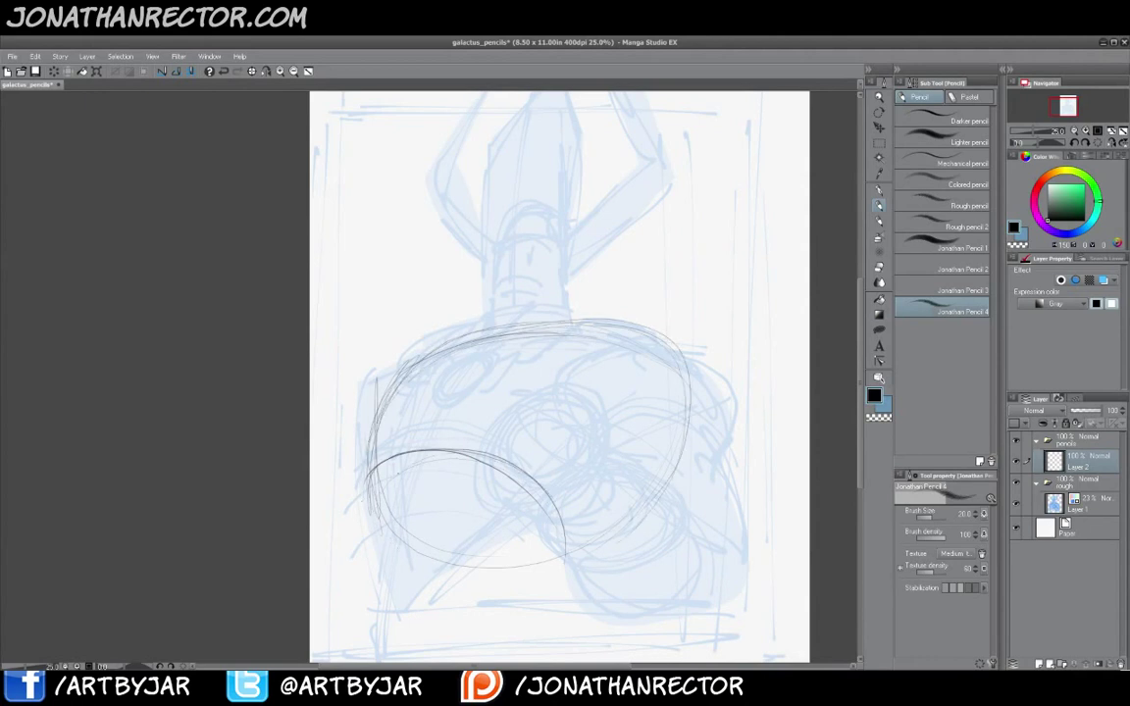
pyautogui.moveTo(392, 530)
pyautogui.mouseDown()
pyautogui.moveTo(368, 461)
pyautogui.moveTo(431, 345)
pyautogui.moveTo(378, 431)
pyautogui.mouseUp()
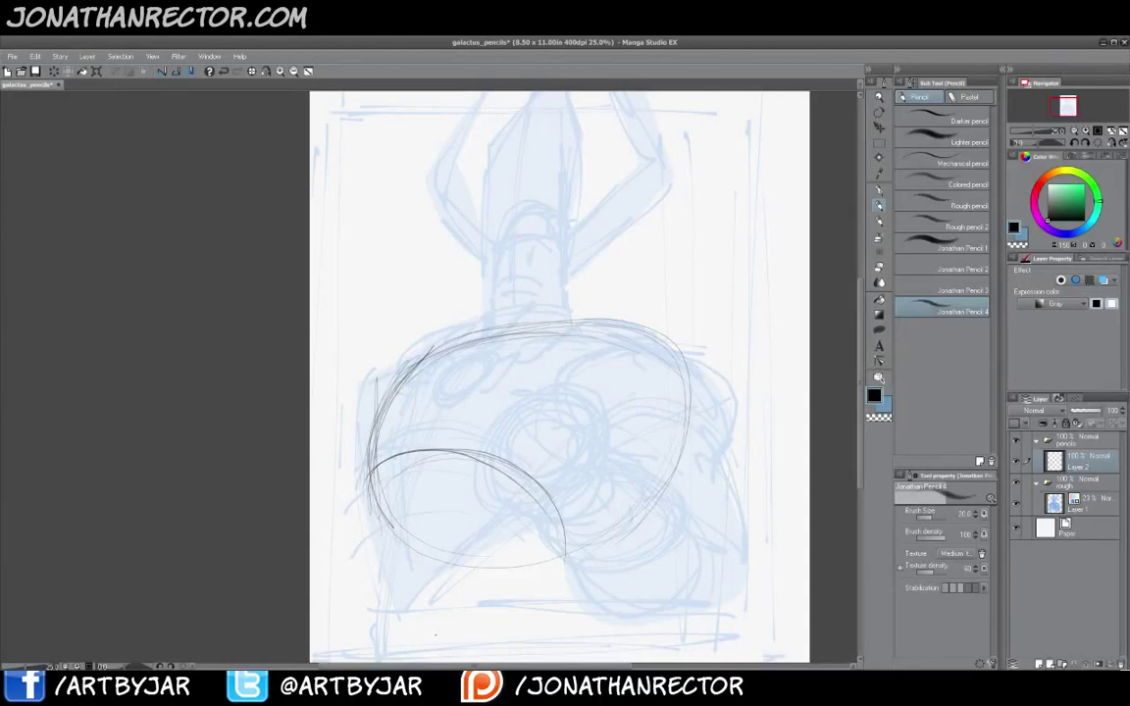
# Sketch an upright oval for the arm socket inside the torso and a center line down the chest and stomach
pyautogui.moveTo(447, 353)
pyautogui.mouseDown()
pyautogui.moveTo(501, 336)
pyautogui.moveTo(657, 337)
pyautogui.mouseUp()
pyautogui.moveTo(675, 440)
pyautogui.mouseDown()
pyautogui.moveTo(651, 350)
pyautogui.moveTo(664, 351)
pyautogui.moveTo(610, 453)
pyautogui.mouseUp()
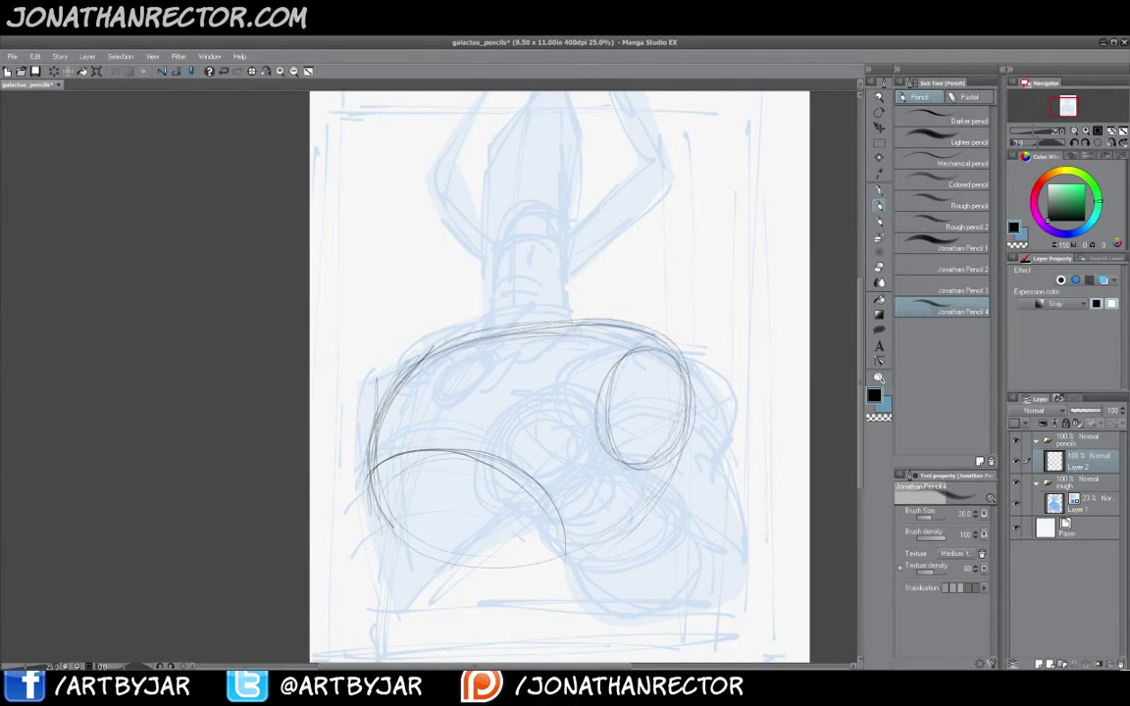
pyautogui.moveTo(431, 315)
pyautogui.mouseDown()
pyautogui.moveTo(370, 401)
pyautogui.moveTo(393, 365)
pyautogui.mouseUp()
pyautogui.moveTo(410, 453)
pyautogui.mouseDown()
pyautogui.moveTo(424, 480)
pyautogui.moveTo(404, 608)
pyautogui.mouseUp()
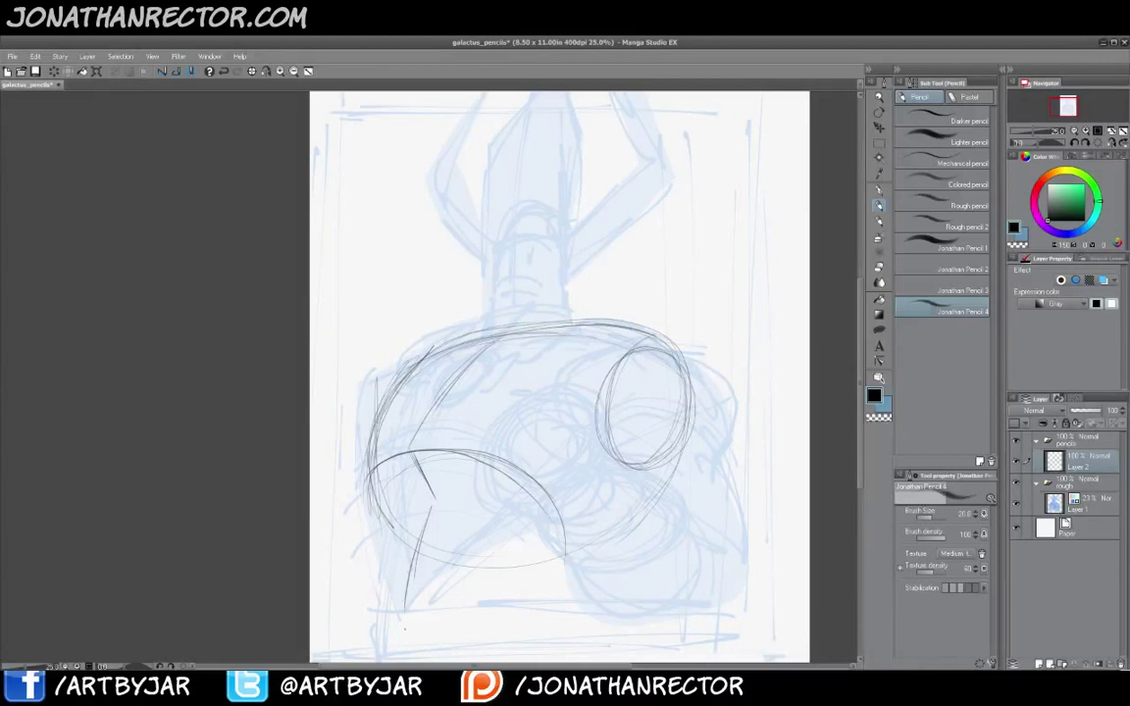
pyautogui.moveTo(421, 523); pyautogui.dragTo(429, 470)
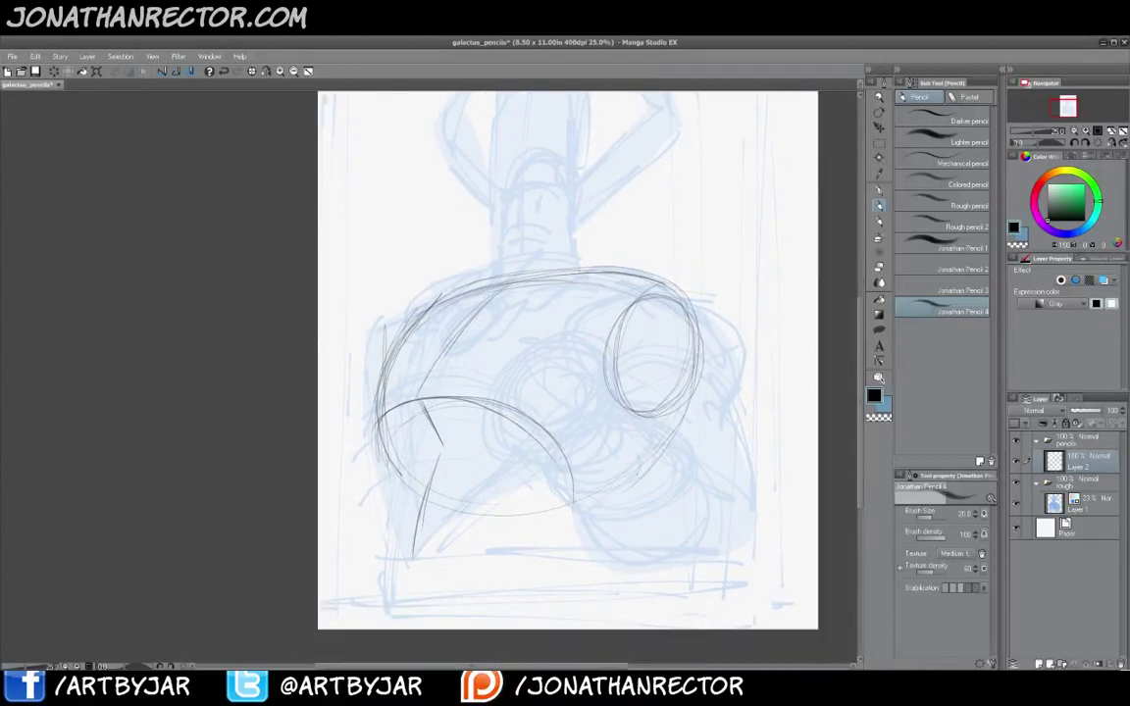
# Sketch both sides of the waist below the ribcage arch and soften the stray outer lines with the soft eraser
pyautogui.moveTo(566, 508); pyautogui.dragTo(621, 483)
pyautogui.moveTo(535, 512)
pyautogui.mouseDown()
pyautogui.moveTo(461, 570)
pyautogui.moveTo(426, 578)
pyautogui.mouseUp()
pyautogui.moveTo(382, 443); pyautogui.dragTo(411, 577)
pyautogui.moveTo(394, 478); pyautogui.dragTo(413, 554)
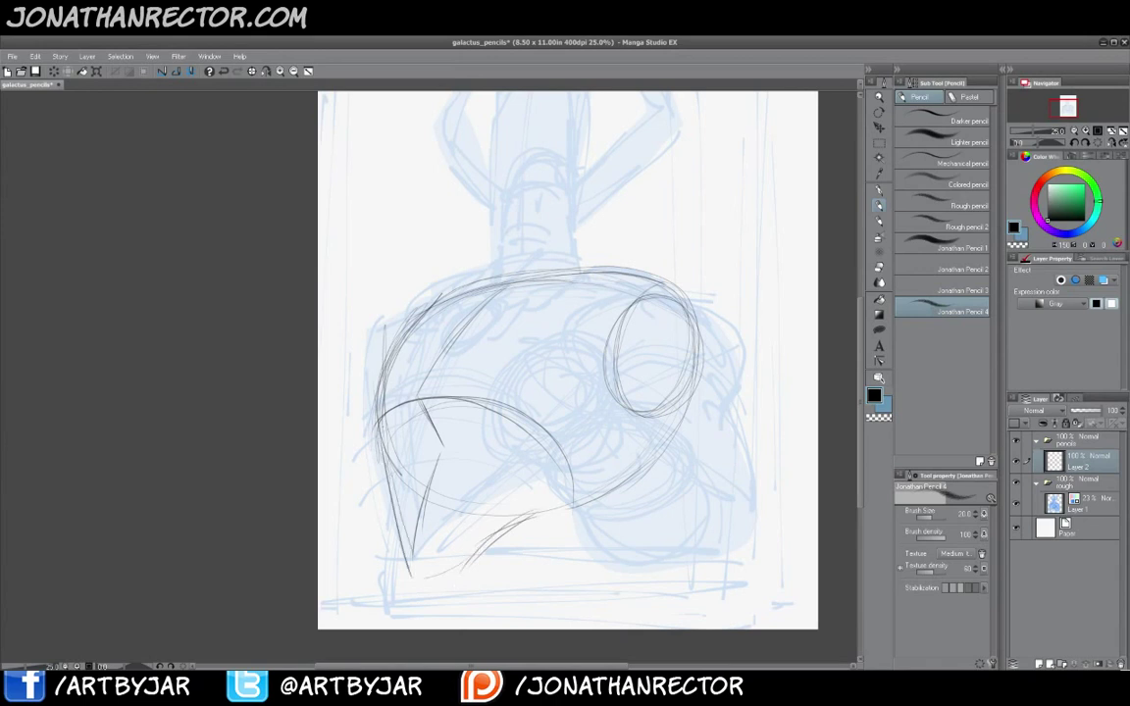
pyautogui.moveTo(382, 435)
pyautogui.mouseDown()
pyautogui.moveTo(410, 473)
pyautogui.moveTo(410, 566)
pyautogui.mouseUp()
pyautogui.moveTo(406, 481); pyautogui.dragTo(407, 570)
pyautogui.press('e')
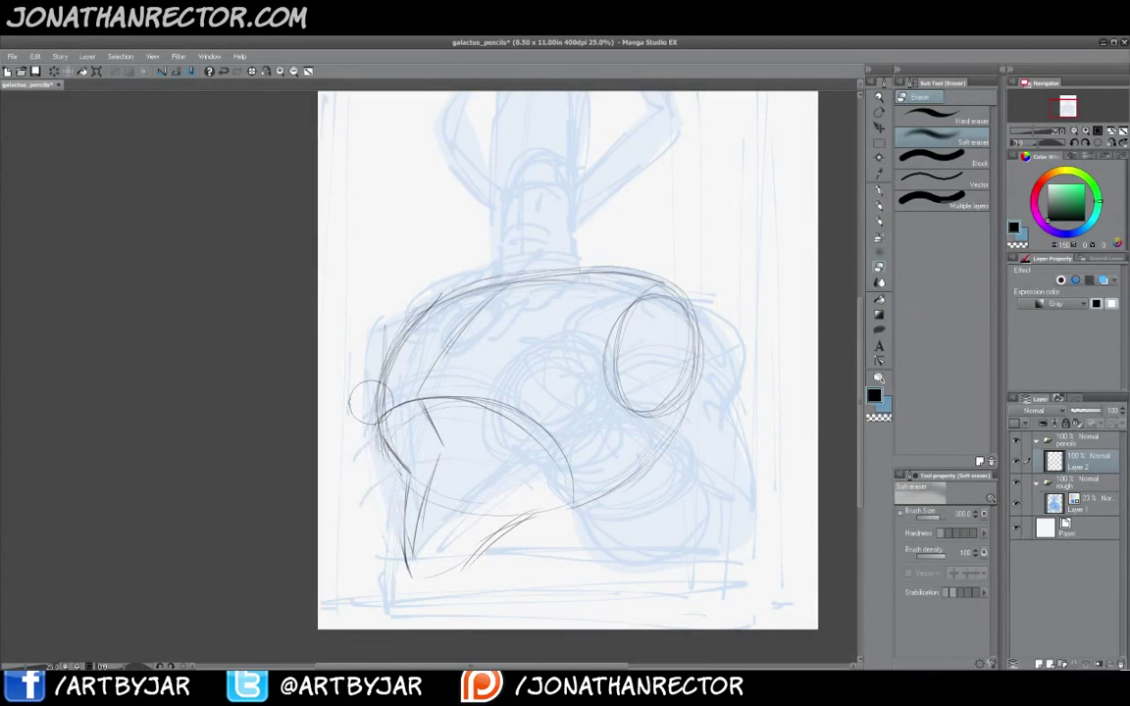
pyautogui.press('p')
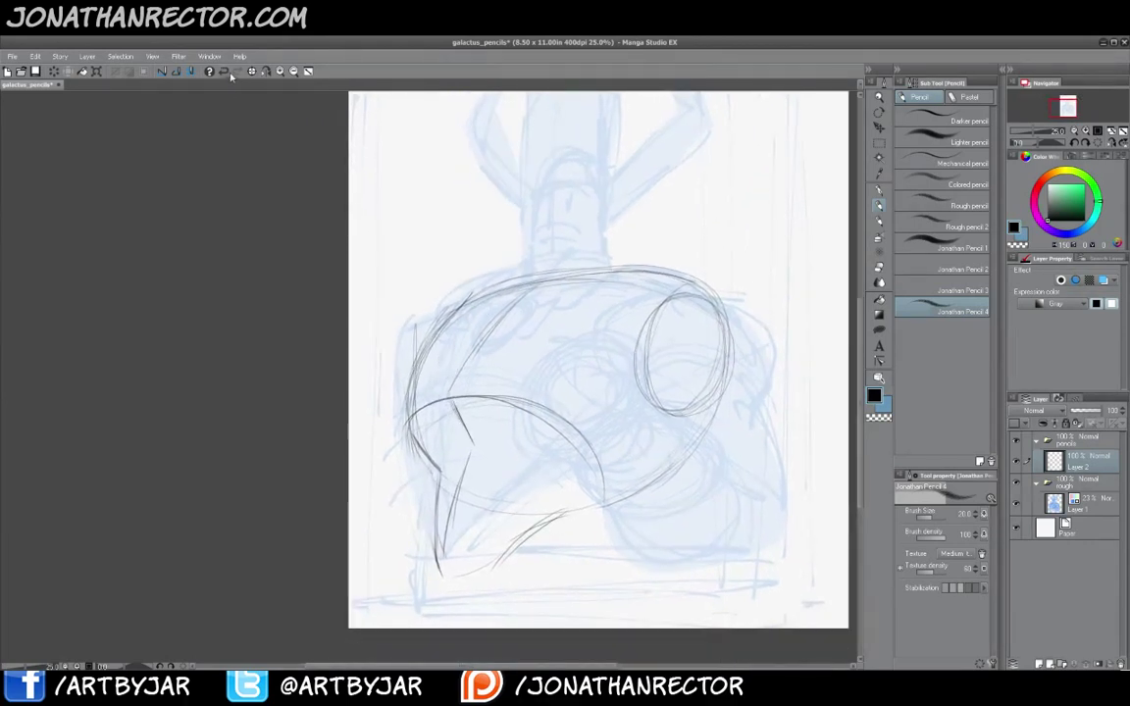
# Flip the canvas view horizontally and sketch the lower edge of the band across the upper chest, with short corner marks
pyautogui.click(264, 72)
pyautogui.moveTo(214, 477); pyautogui.dragTo(292, 469)
pyautogui.moveTo(330, 400); pyautogui.dragTo(405, 422)
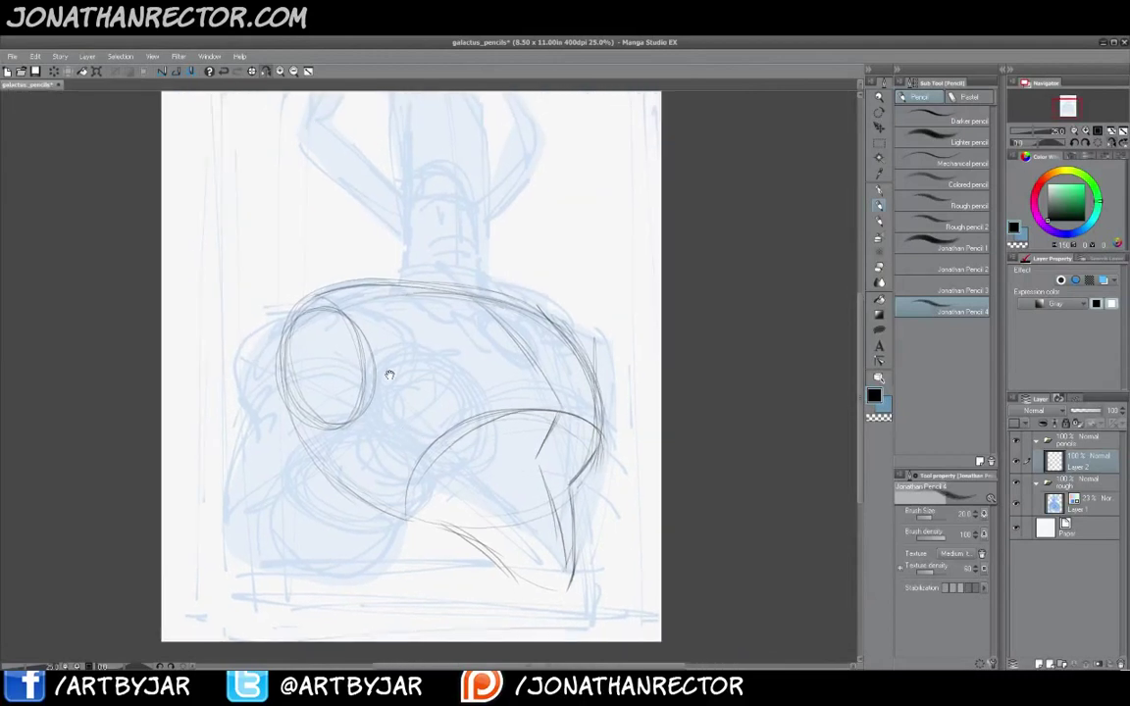
pyautogui.moveTo(518, 353)
pyautogui.mouseDown()
pyautogui.moveTo(423, 361)
pyautogui.moveTo(363, 326)
pyautogui.mouseUp()
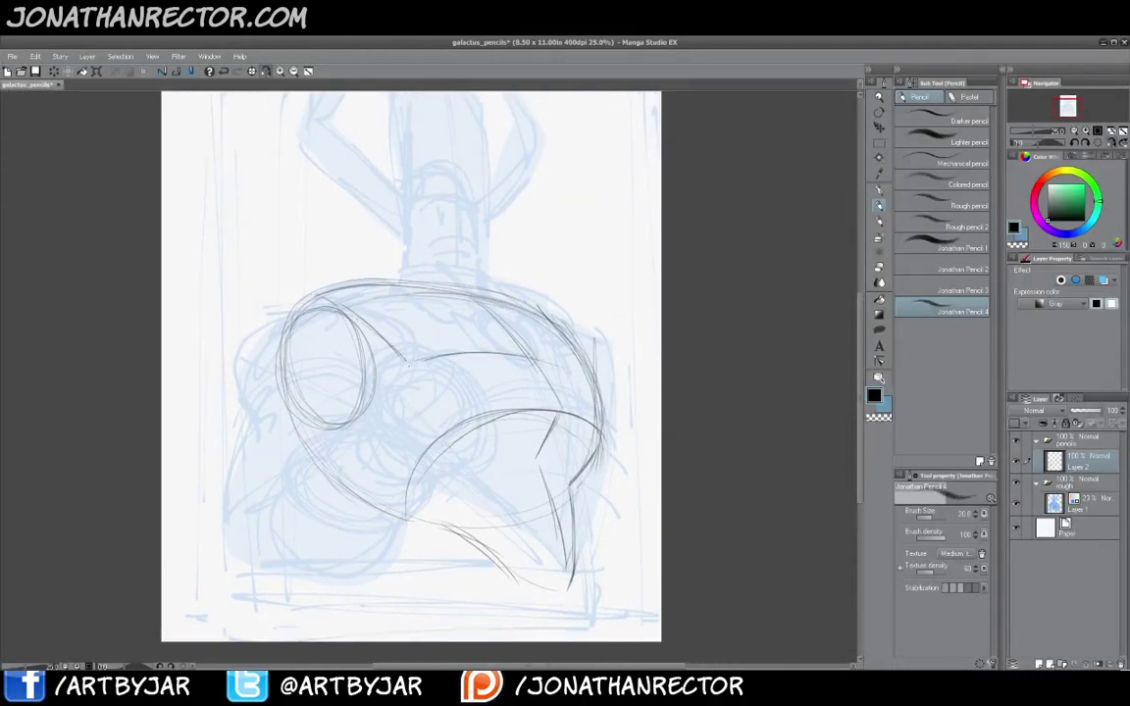
pyautogui.moveTo(599, 369); pyautogui.dragTo(592, 377)
pyautogui.moveTo(585, 353)
pyautogui.mouseDown()
pyautogui.moveTo(563, 312)
pyautogui.moveTo(539, 301)
pyautogui.moveTo(524, 354)
pyautogui.mouseUp()
pyautogui.moveTo(532, 347); pyautogui.dragTo(524, 356)
pyautogui.moveTo(455, 281); pyautogui.dragTo(498, 301)
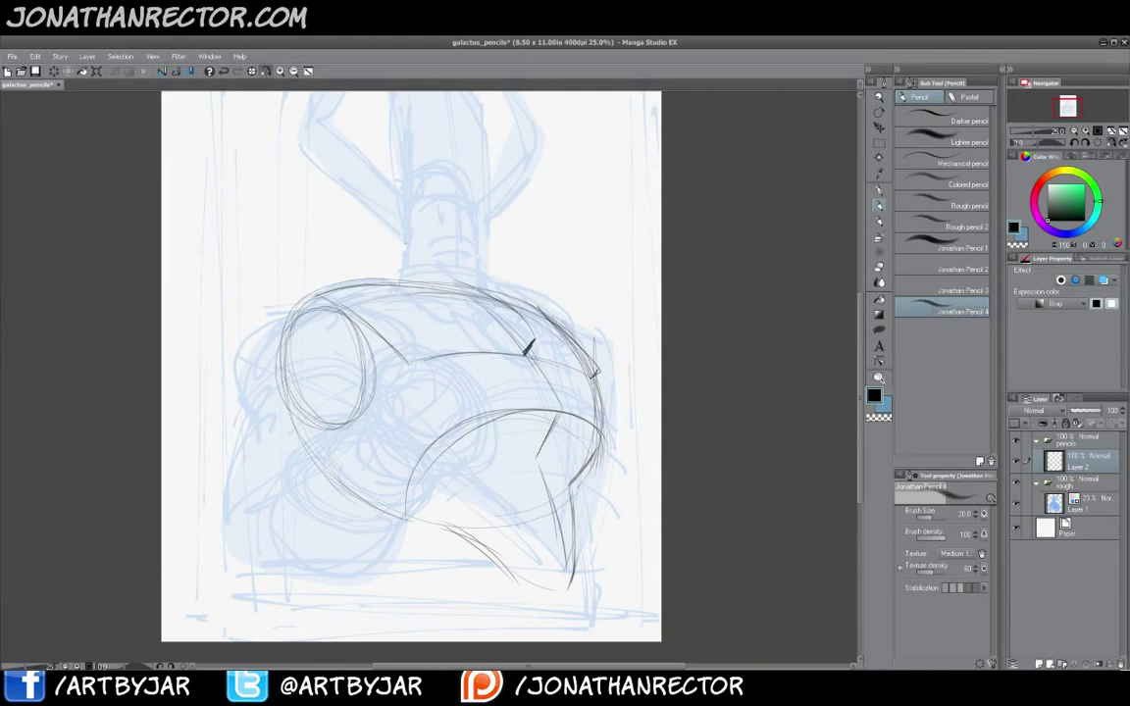
# Sketch the chest band's upper edge and connect its corners toward both shoulders
pyautogui.moveTo(469, 327); pyautogui.dragTo(397, 337)
pyautogui.moveTo(540, 341); pyautogui.dragTo(597, 363)
pyautogui.moveTo(424, 337); pyautogui.dragTo(406, 357)
pyautogui.moveTo(348, 306); pyautogui.dragTo(410, 327)
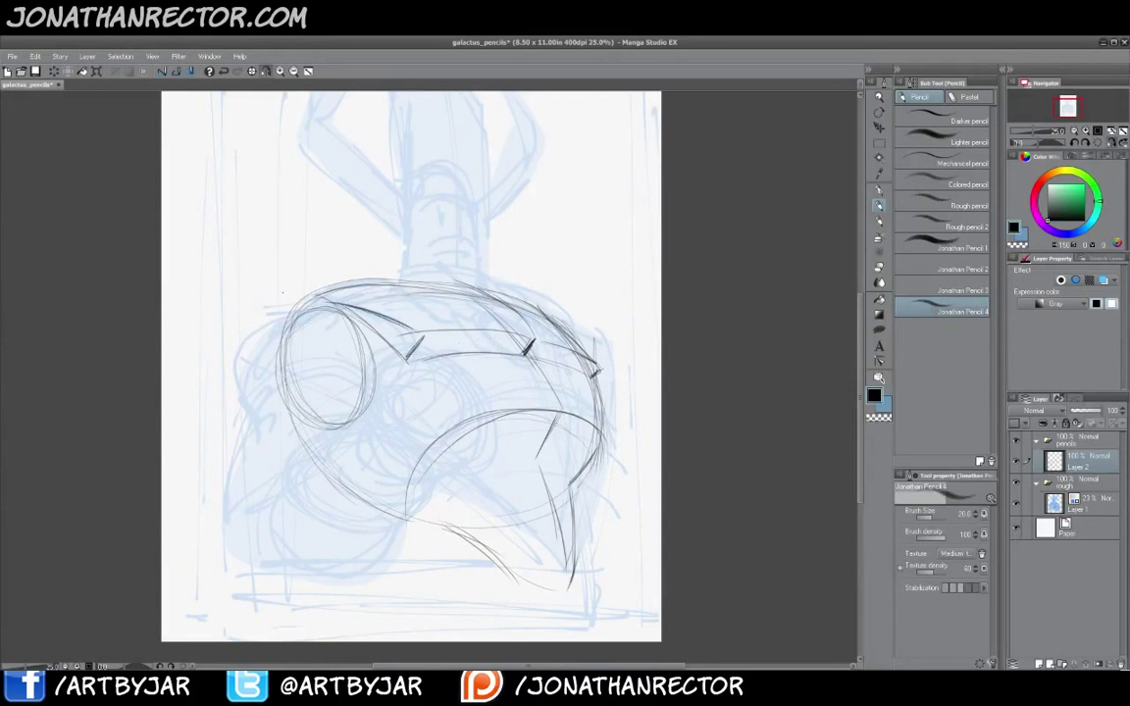
# Darken the shoulder line along the torso's top and erase the stray arc above it with the soft eraser
pyautogui.moveTo(470, 287)
pyautogui.mouseDown()
pyautogui.moveTo(346, 268)
pyautogui.moveTo(300, 306)
pyautogui.mouseUp()
pyautogui.moveTo(490, 296); pyautogui.dragTo(533, 309)
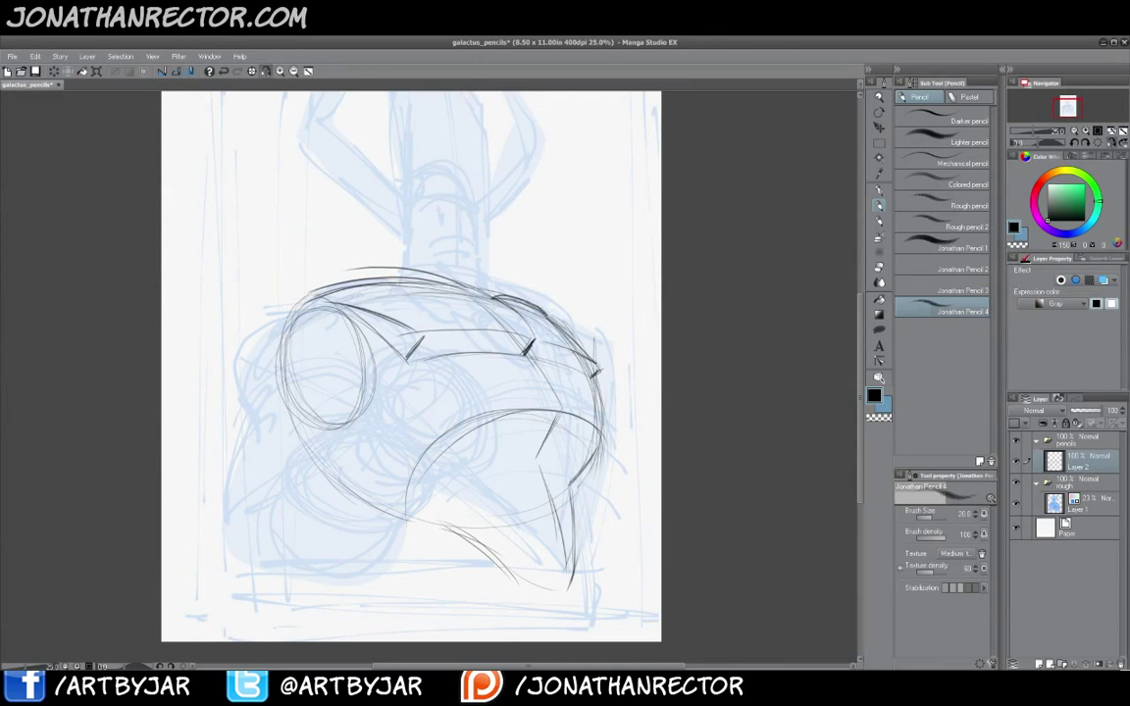
pyautogui.press('e')
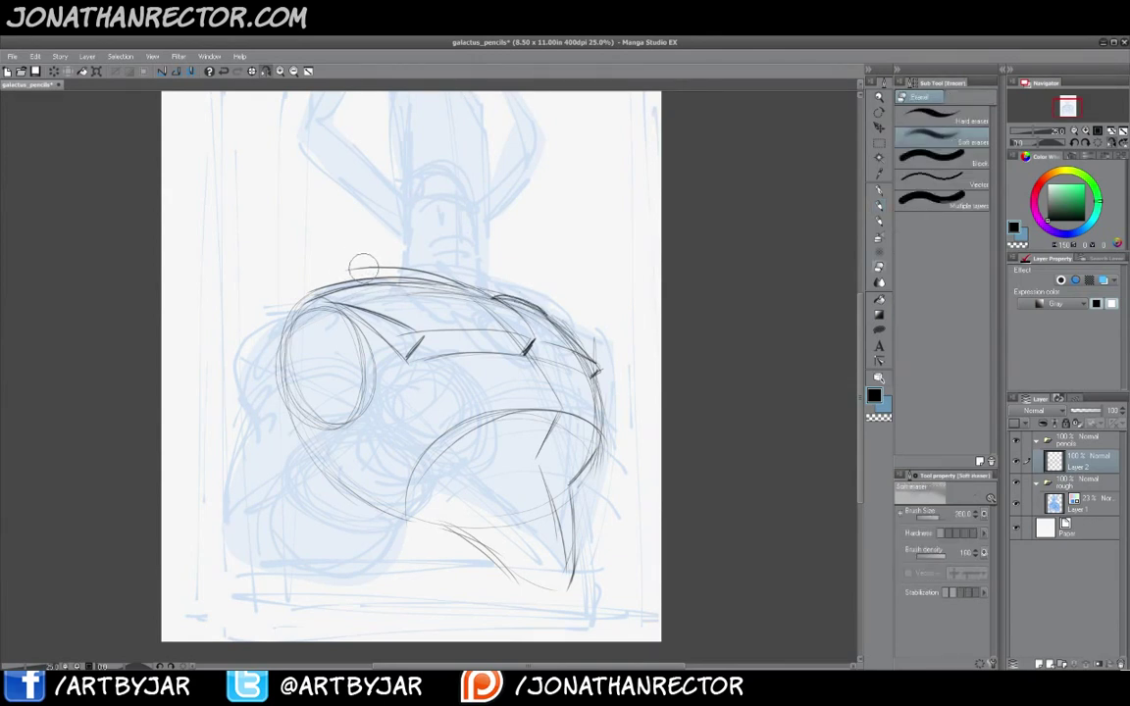
pyautogui.moveTo(348, 267); pyautogui.dragTo(496, 280)
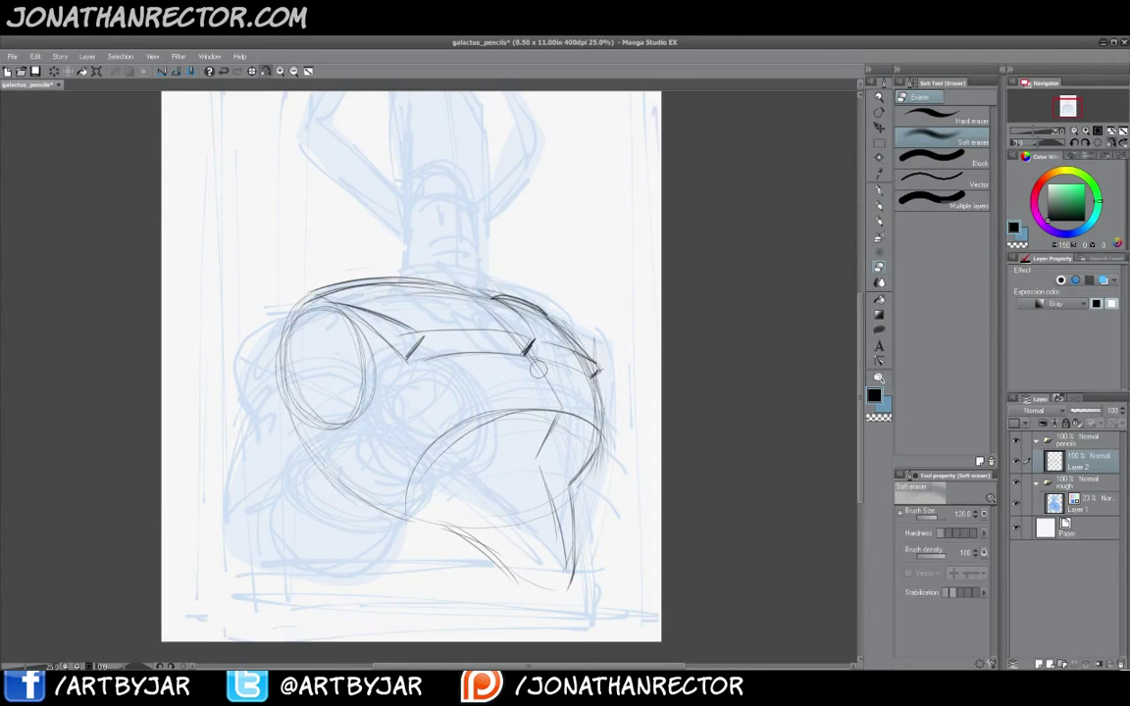
# Pencil a parallel rim above the ribcage arch, close its inner end and darken the torso's side contour
pyautogui.press('p')
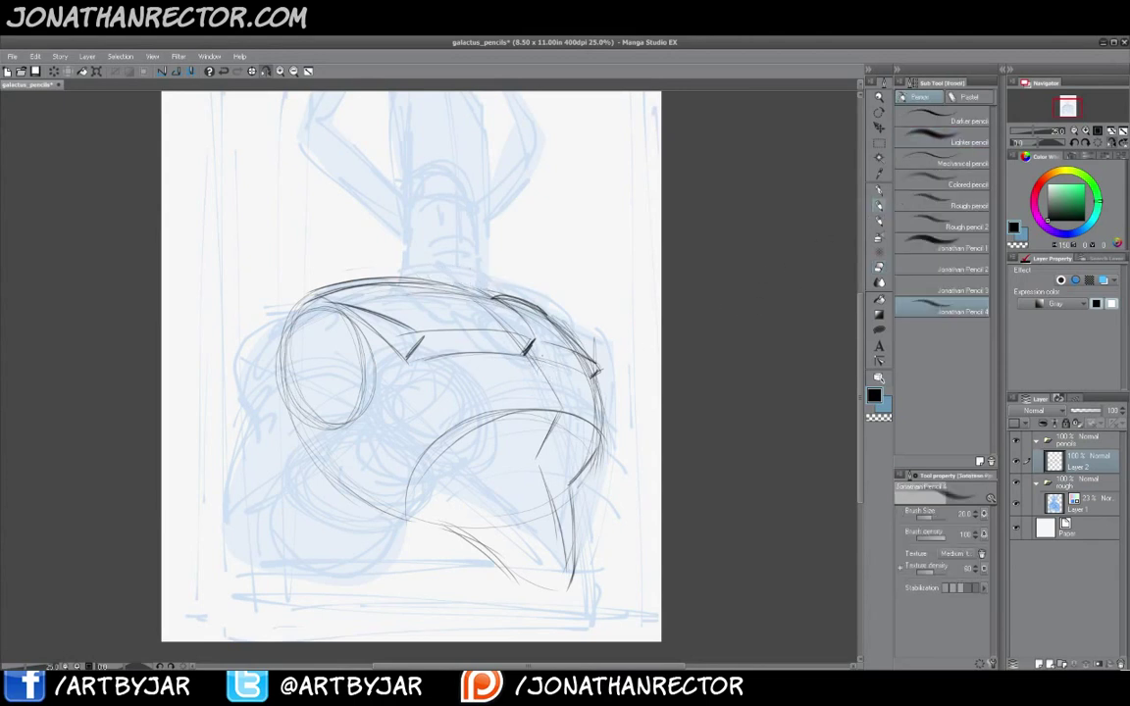
pyautogui.moveTo(522, 394)
pyautogui.mouseDown()
pyautogui.moveTo(568, 395)
pyautogui.moveTo(454, 403)
pyautogui.mouseUp()
pyautogui.moveTo(435, 411)
pyautogui.mouseDown()
pyautogui.moveTo(404, 440)
pyautogui.moveTo(409, 473)
pyautogui.moveTo(428, 472)
pyautogui.moveTo(419, 519)
pyautogui.mouseUp()
pyautogui.moveTo(460, 400)
pyautogui.mouseDown()
pyautogui.moveTo(406, 461)
pyautogui.moveTo(415, 473)
pyautogui.moveTo(319, 446)
pyautogui.moveTo(299, 401)
pyautogui.mouseUp()
pyautogui.moveTo(590, 407)
pyautogui.mouseDown()
pyautogui.moveTo(600, 468)
pyautogui.moveTo(585, 481)
pyautogui.moveTo(603, 437)
pyautogui.mouseUp()
pyautogui.moveTo(487, 373); pyautogui.dragTo(507, 317)
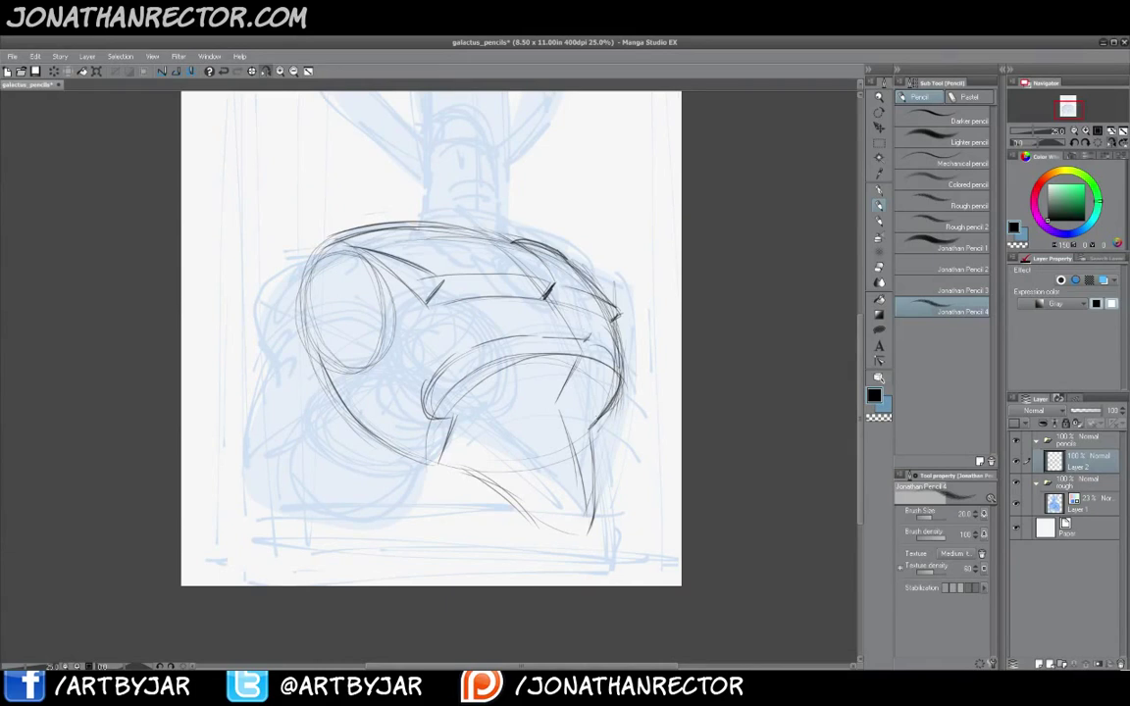
# Sketch the belly segment under the ribcage arch and the curved waist sides, darkening the torso's lower curve
pyautogui.moveTo(619, 381)
pyautogui.mouseDown()
pyautogui.moveTo(591, 417)
pyautogui.moveTo(489, 424)
pyautogui.mouseUp()
pyautogui.moveTo(506, 375); pyautogui.dragTo(475, 423)
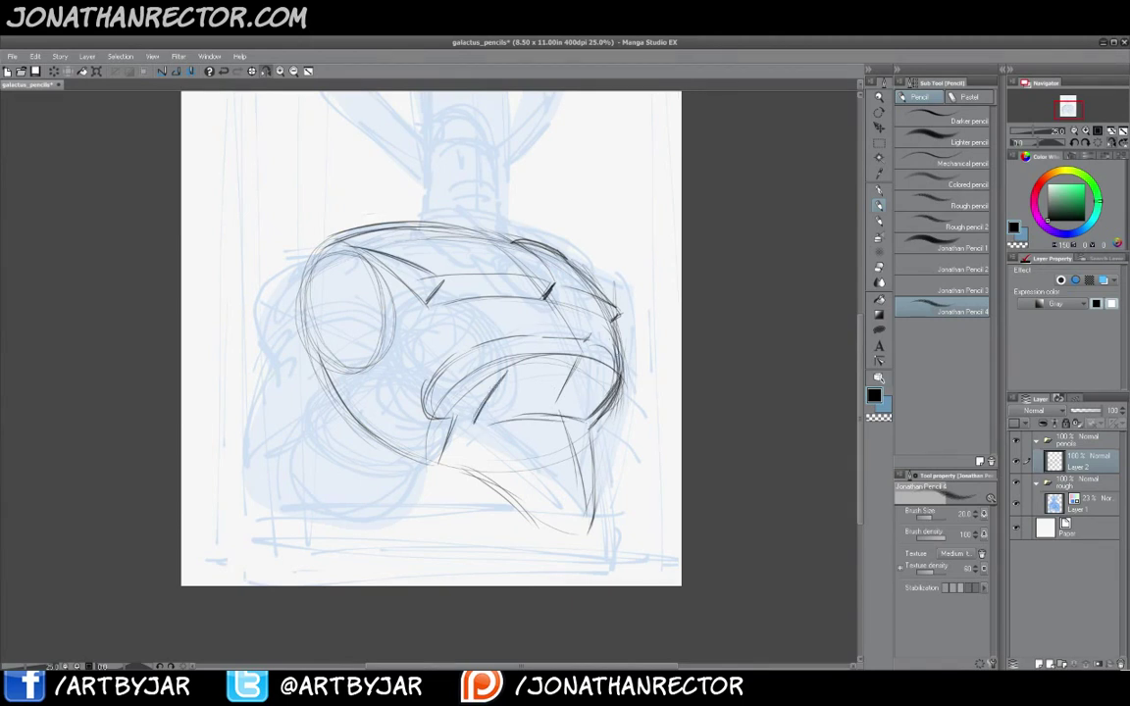
pyautogui.moveTo(461, 434)
pyautogui.mouseDown()
pyautogui.moveTo(526, 416)
pyautogui.moveTo(601, 480)
pyautogui.moveTo(595, 508)
pyautogui.mouseUp()
pyautogui.moveTo(562, 422); pyautogui.dragTo(586, 513)
pyautogui.moveTo(478, 427)
pyautogui.mouseDown()
pyautogui.moveTo(545, 515)
pyautogui.moveTo(545, 540)
pyautogui.mouseUp()
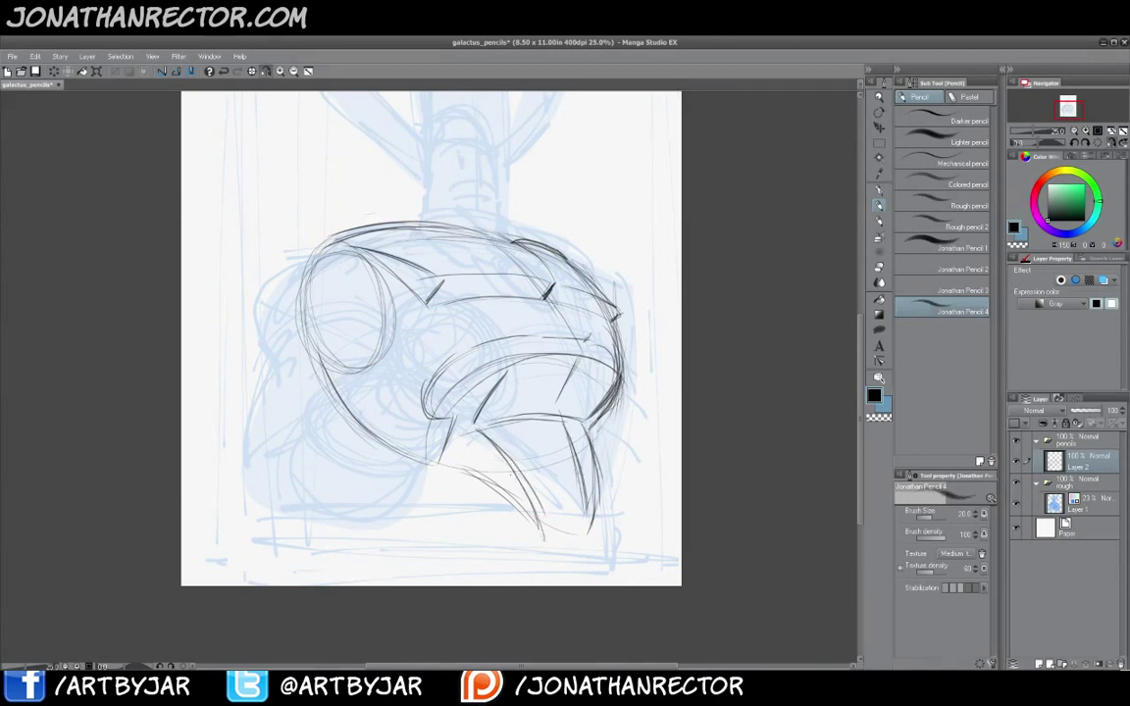
pyautogui.moveTo(448, 449)
pyautogui.mouseDown()
pyautogui.moveTo(495, 492)
pyautogui.moveTo(490, 512)
pyautogui.mouseUp()
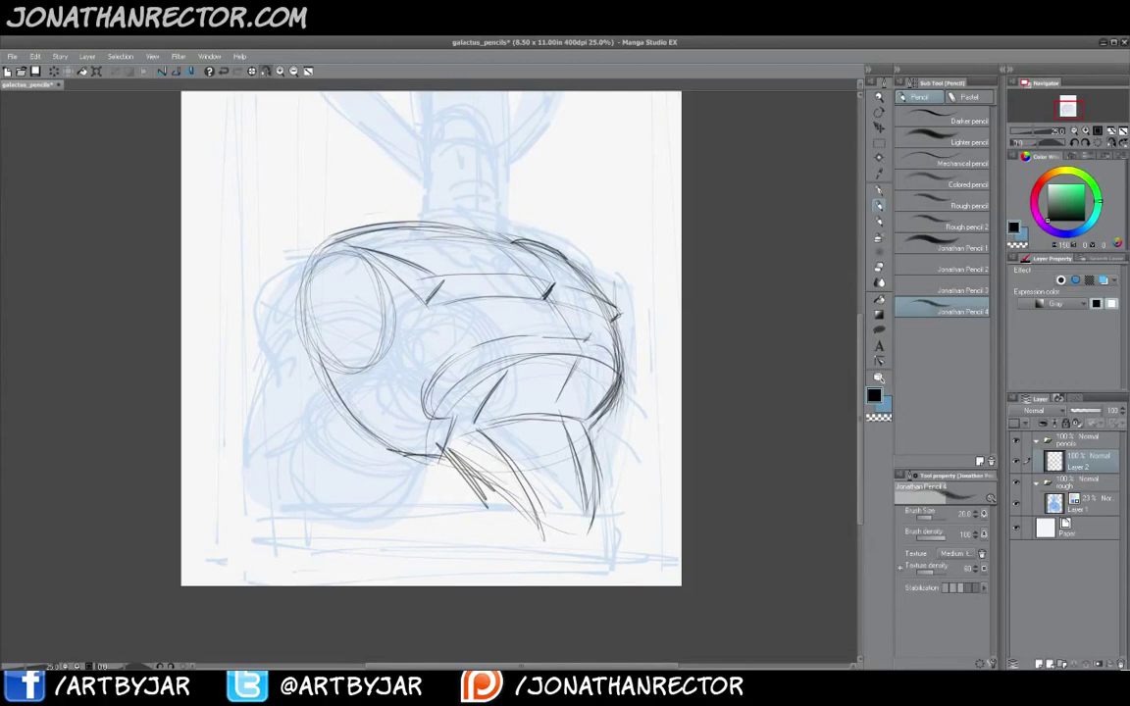
pyautogui.moveTo(323, 368)
pyautogui.mouseDown()
pyautogui.moveTo(391, 441)
pyautogui.moveTo(444, 459)
pyautogui.moveTo(490, 511)
pyautogui.mouseUp()
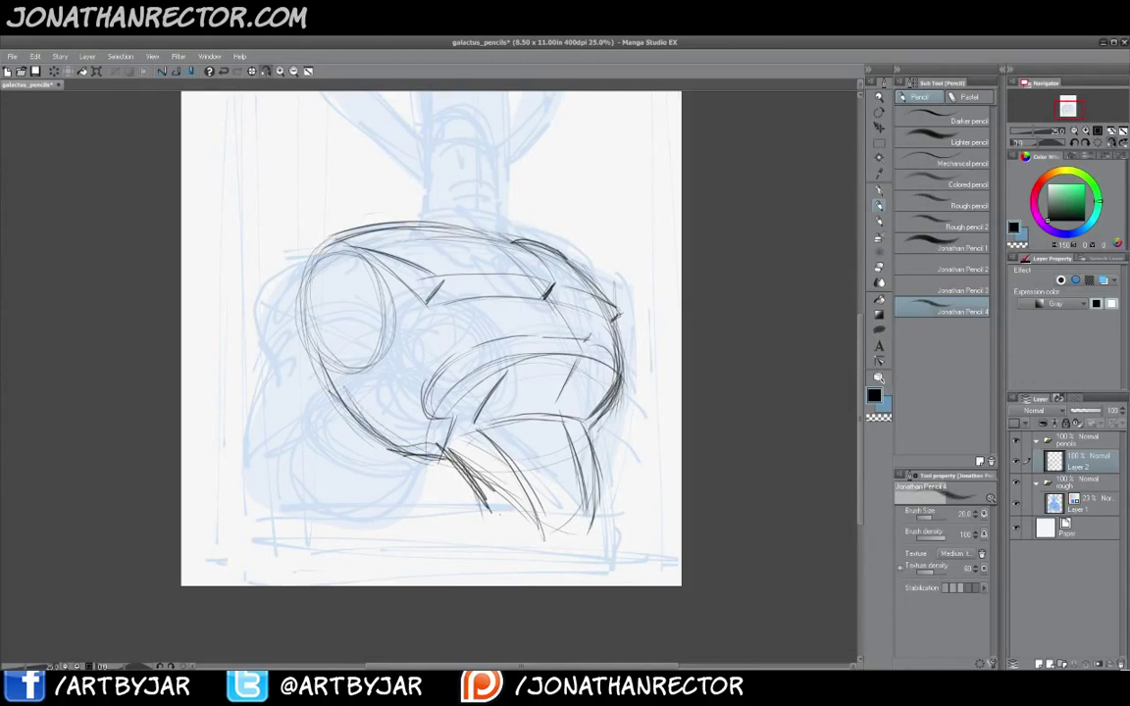
# Sketch a small proportion figure beside the helmet's horn, with box head, shoulders, torso, arms and legs
pyautogui.moveTo(411, 361); pyautogui.dragTo(416, 507)
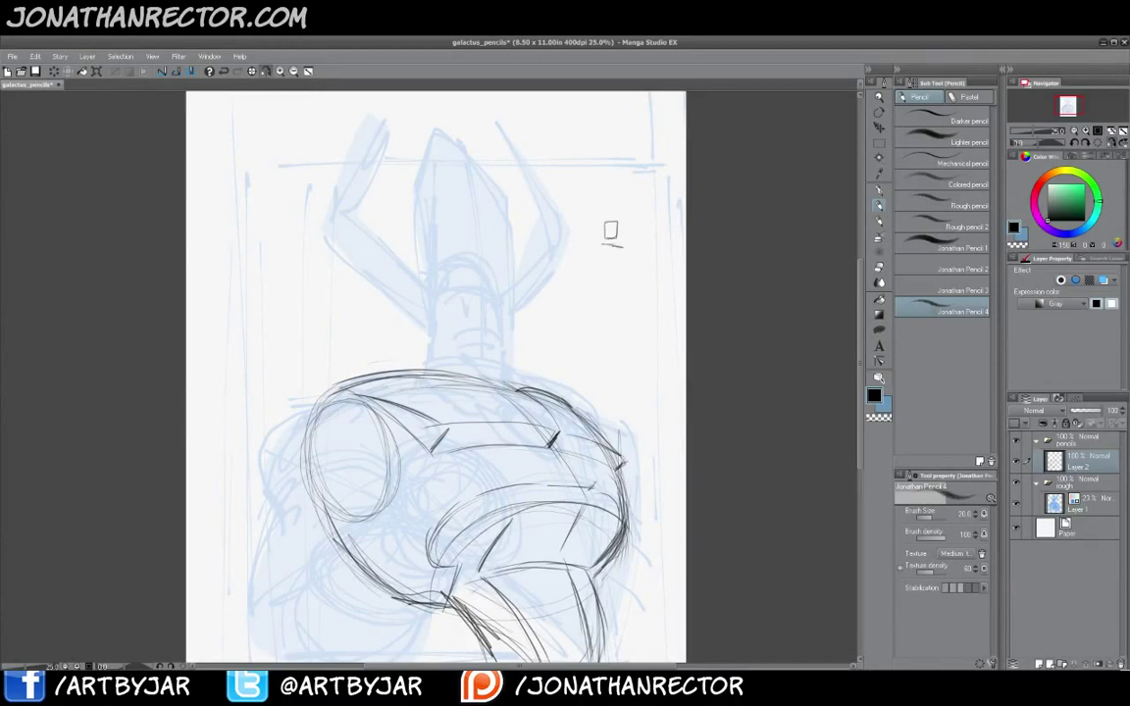
pyautogui.moveTo(601, 245)
pyautogui.mouseDown()
pyautogui.moveTo(631, 260)
pyautogui.moveTo(585, 248)
pyautogui.moveTo(634, 262)
pyautogui.moveTo(625, 278)
pyautogui.moveTo(598, 274)
pyautogui.moveTo(625, 294)
pyautogui.moveTo(599, 278)
pyautogui.moveTo(606, 310)
pyautogui.mouseUp()
pyautogui.moveTo(600, 297)
pyautogui.mouseDown()
pyautogui.moveTo(594, 349)
pyautogui.moveTo(624, 351)
pyautogui.mouseUp()
pyautogui.moveTo(628, 302); pyautogui.dragTo(625, 352)
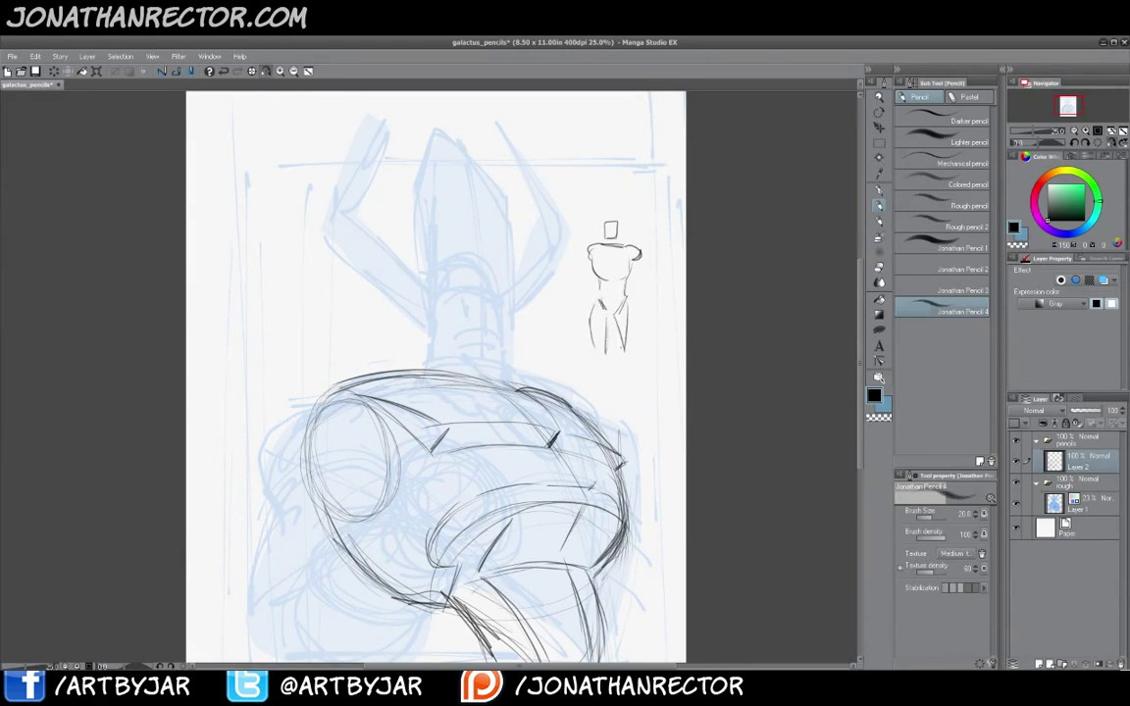
pyautogui.moveTo(587, 260)
pyautogui.mouseDown()
pyautogui.moveTo(580, 280)
pyautogui.moveTo(583, 259)
pyautogui.moveTo(640, 261)
pyautogui.moveTo(586, 264)
pyautogui.mouseUp()
pyautogui.moveTo(584, 270)
pyautogui.mouseDown()
pyautogui.moveTo(577, 285)
pyautogui.moveTo(587, 290)
pyautogui.moveTo(641, 279)
pyautogui.mouseUp()
# Select the small proportion figure with the Lasso marquee and copy it to its own layer
pyautogui.scroll(-2, 507, 196)
pyautogui.scroll(4, 445, 312)
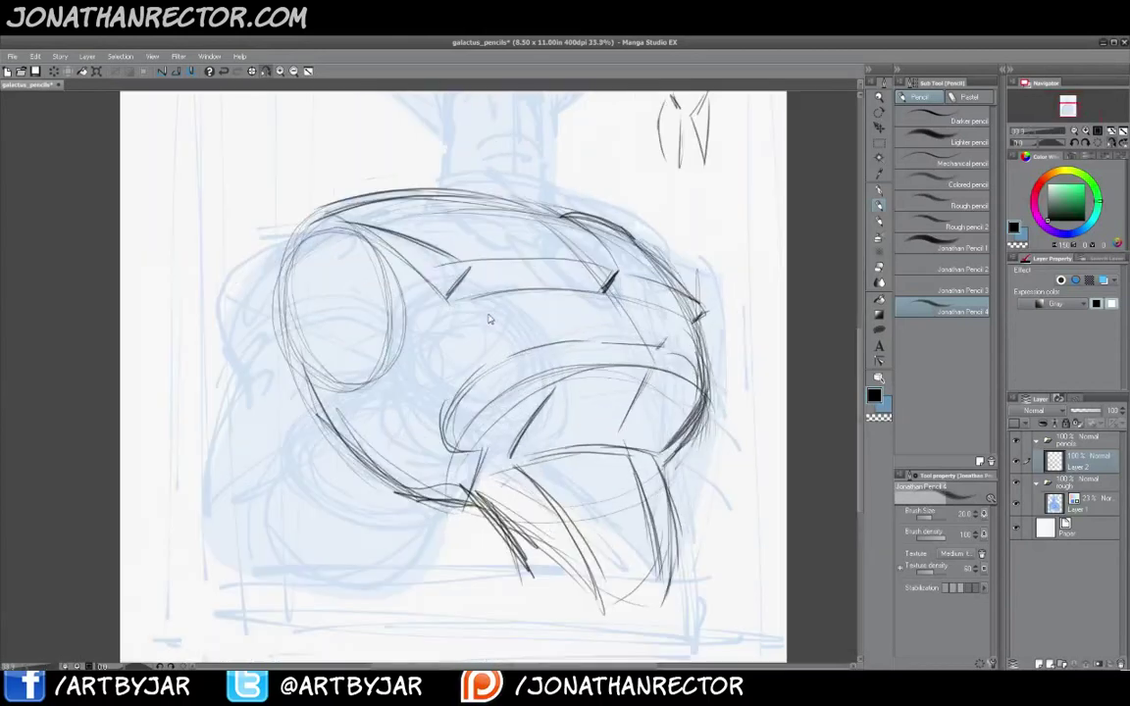
pyautogui.moveTo(615, 281); pyautogui.dragTo(522, 535)
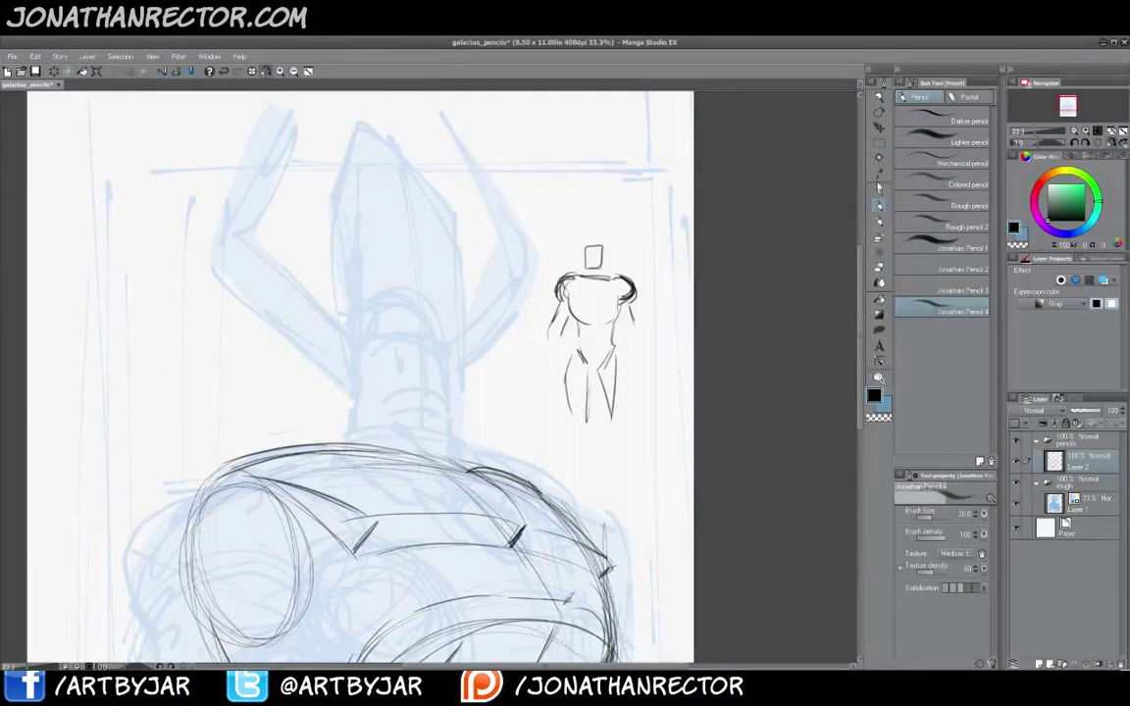
pyautogui.press('m')
pyautogui.click(912, 162)
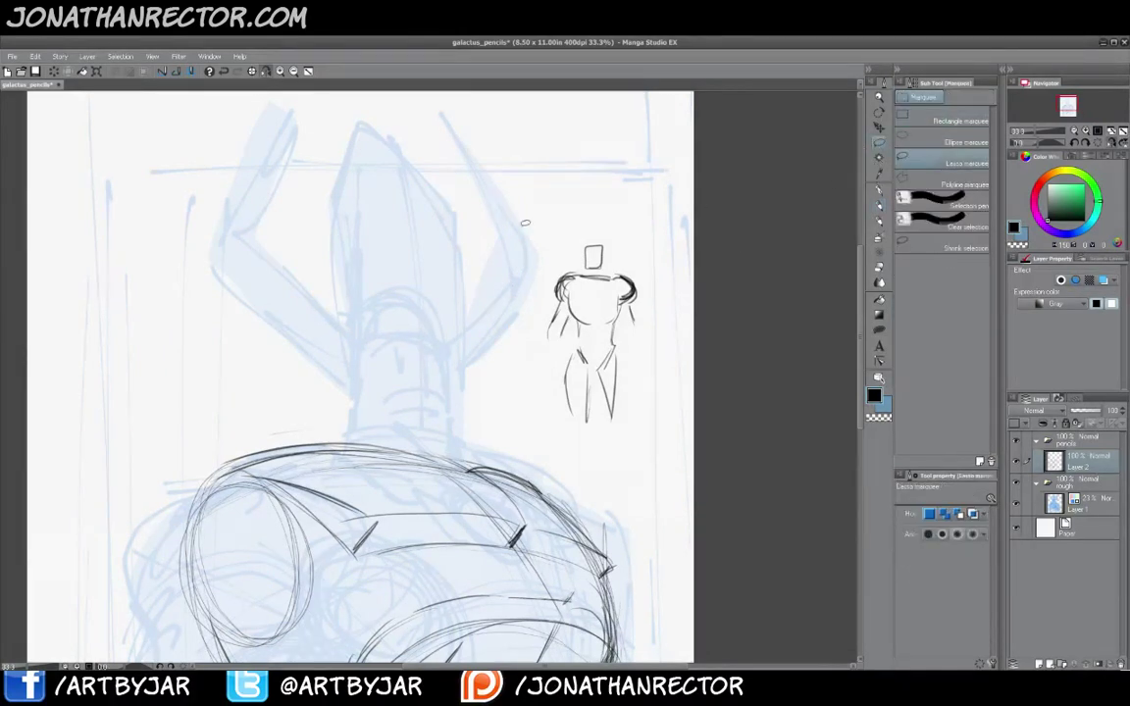
pyautogui.moveTo(587, 224)
pyautogui.mouseDown()
pyautogui.moveTo(589, 445)
pyautogui.moveTo(569, 228)
pyautogui.mouseUp()
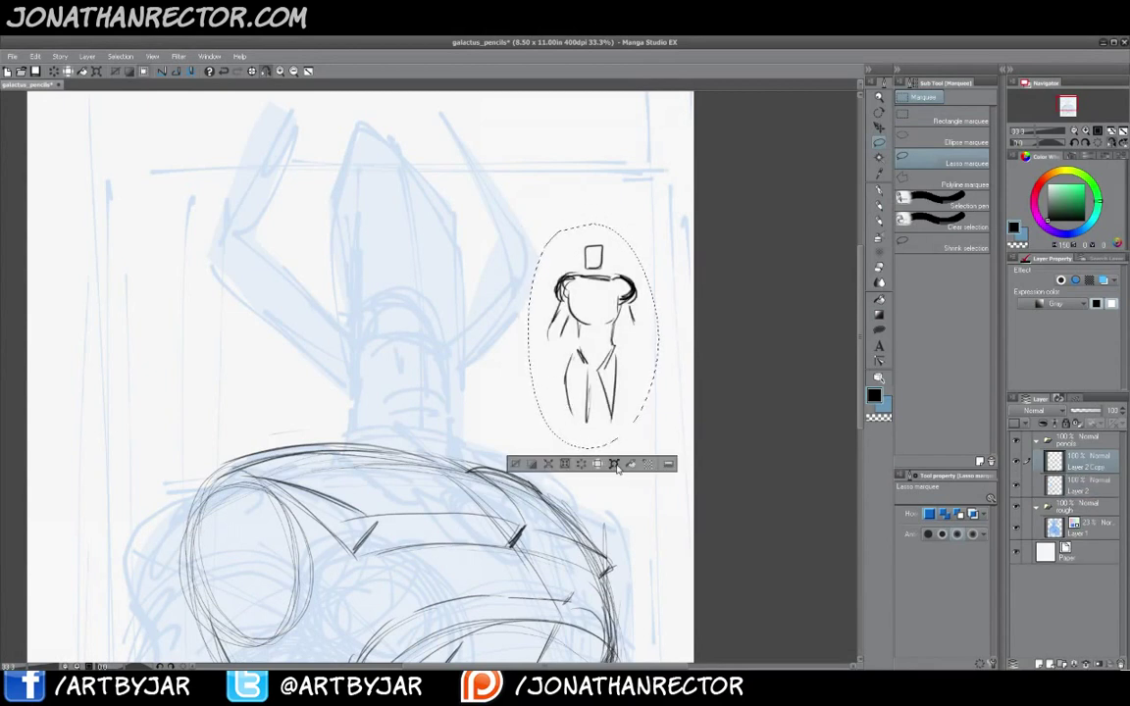
# Move the copied proportion figure beside the original so both stand next to each other, and clear the selection
pyautogui.hotkey('ctrl', 't')
pyautogui.press('Return')
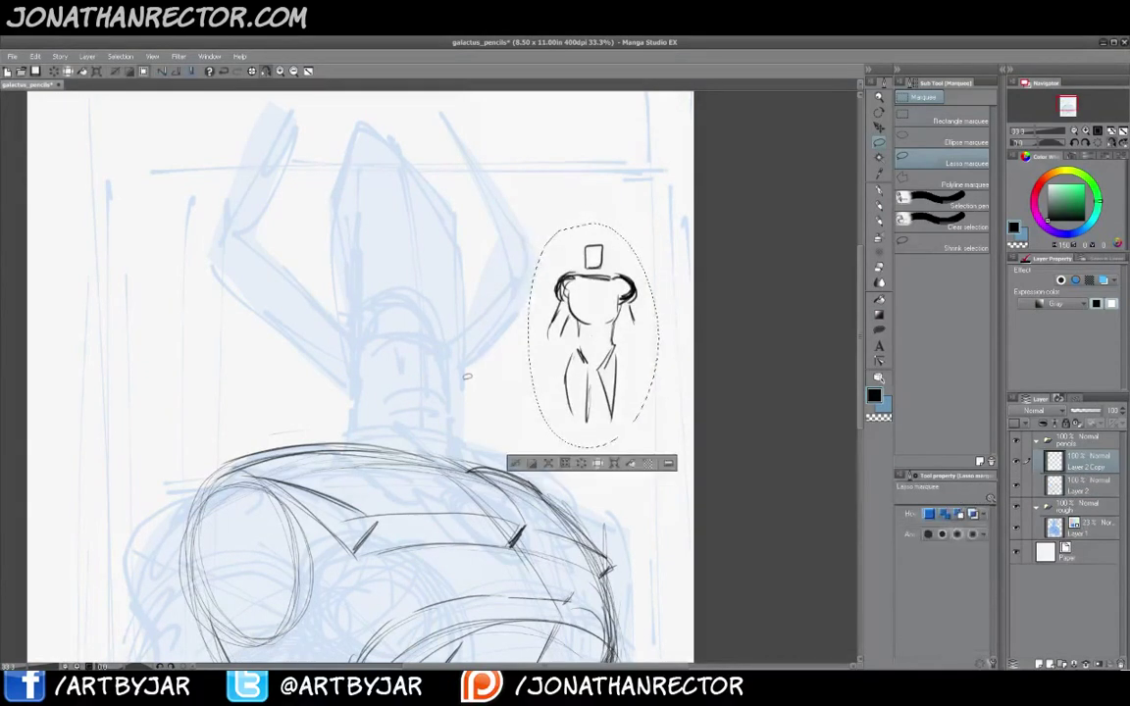
pyautogui.click(613, 464)
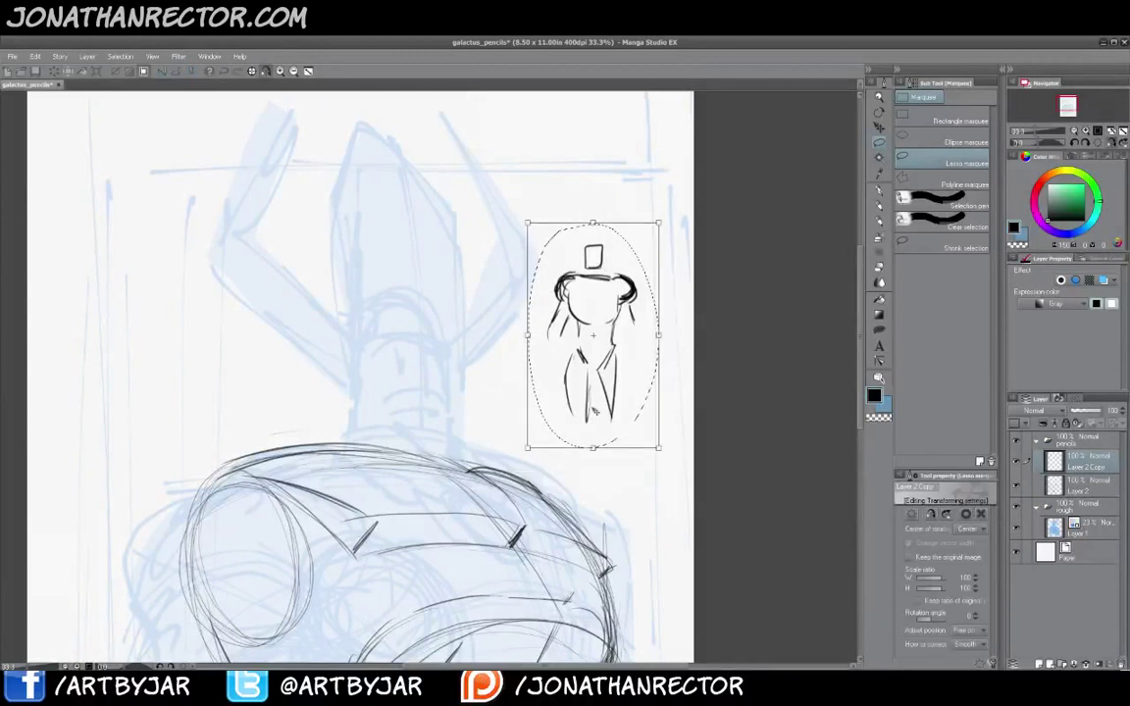
pyautogui.moveTo(591, 408); pyautogui.dragTo(457, 400)
pyautogui.press('Return')
pyautogui.hotkey('ctrl', 'd')
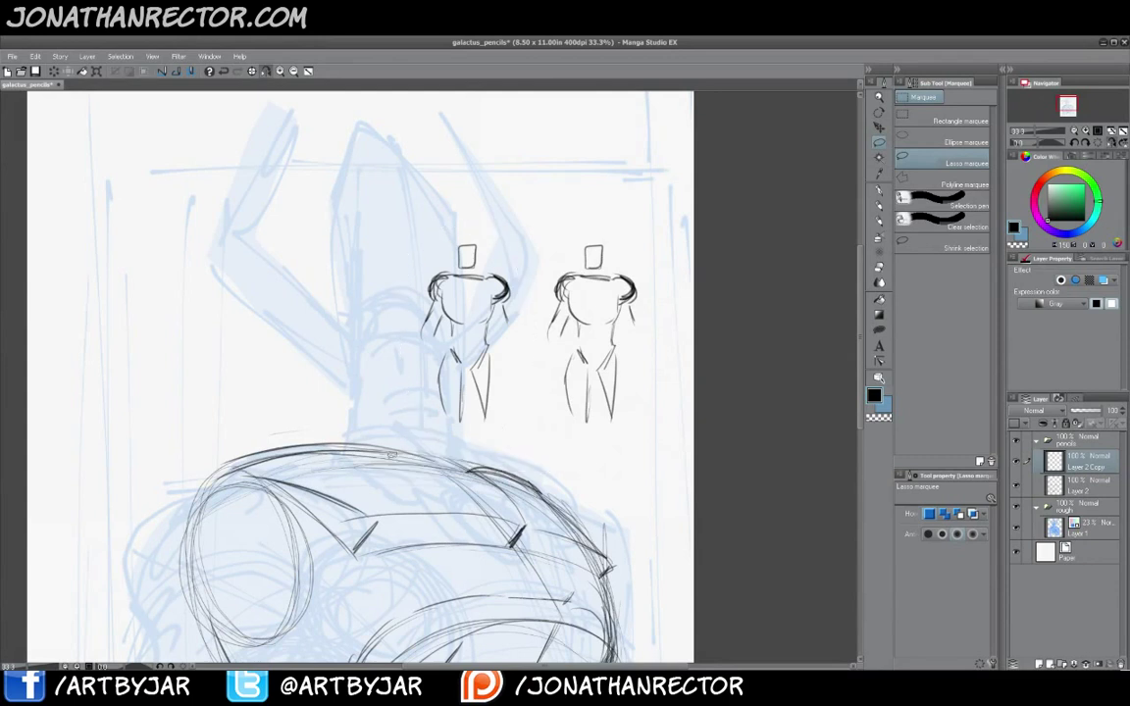
# Erase the copied figure's rounded ribcage and redraw its torso as a V shape tapering into a narrow waist
pyautogui.click(879, 204)
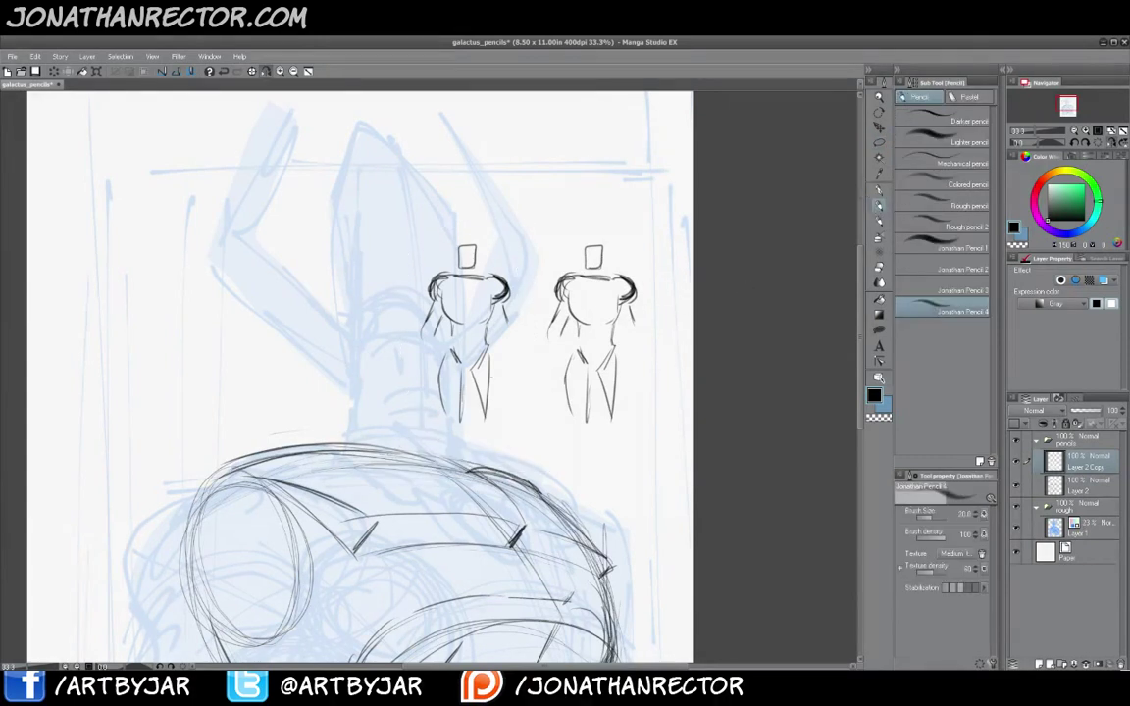
pyautogui.press('e')
pyautogui.moveTo(486, 316); pyautogui.dragTo(485, 327)
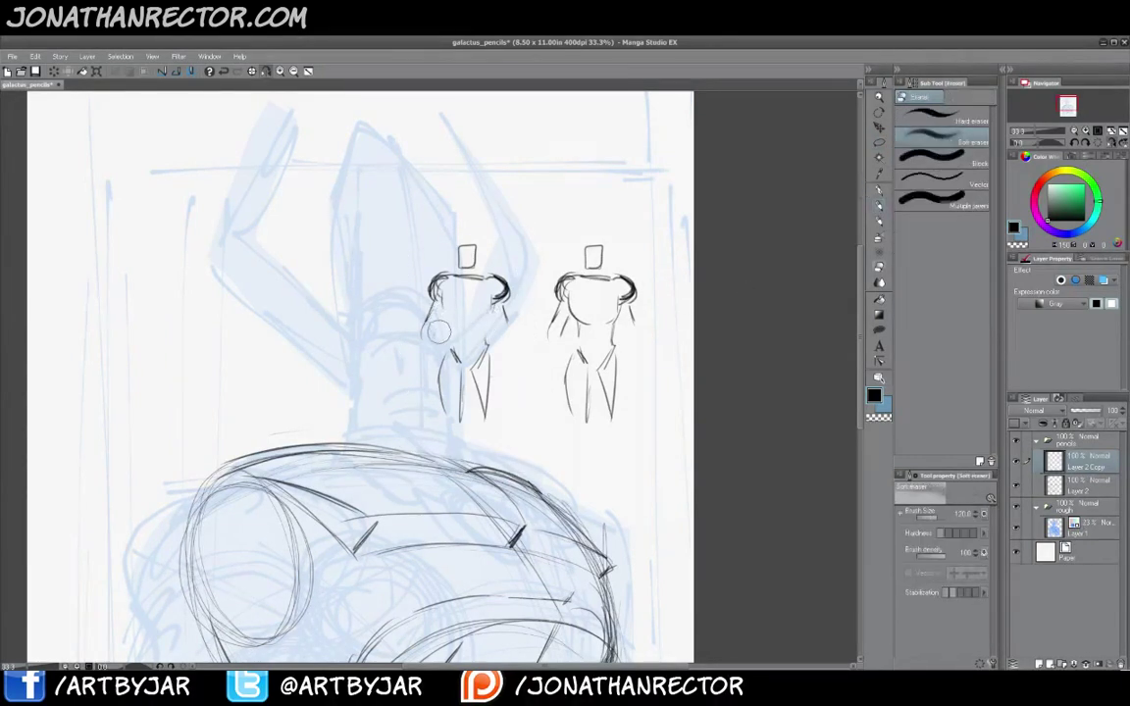
pyautogui.click(877, 197)
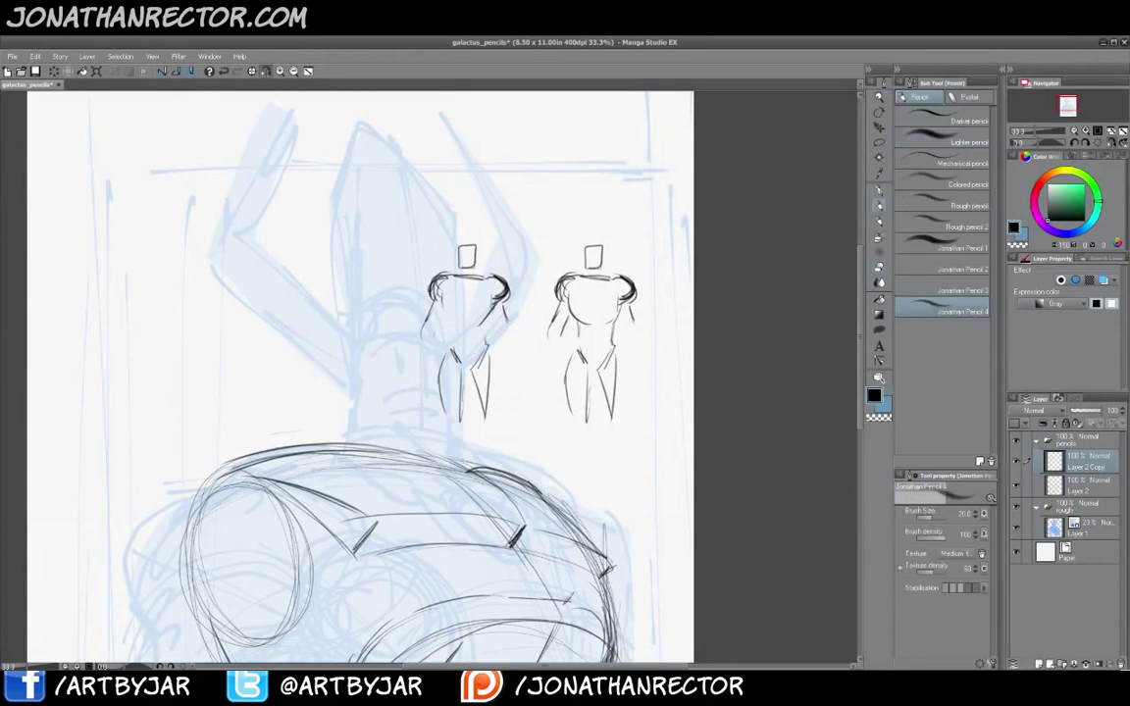
pyautogui.moveTo(438, 297)
pyautogui.mouseDown()
pyautogui.moveTo(460, 326)
pyautogui.moveTo(453, 343)
pyautogui.moveTo(484, 343)
pyautogui.mouseUp()
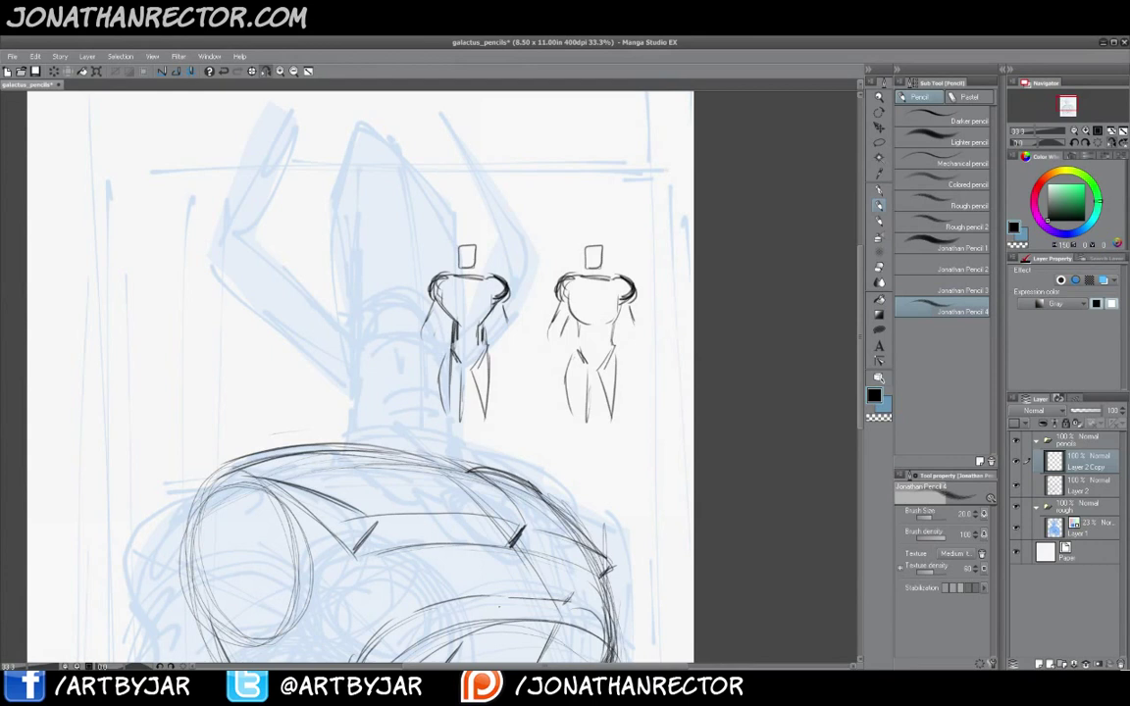
# Hide the blue rough and sketch a downward-pointing triangle and a wide flat-bottomed trapezoid beside the figures as torso shape comparisons
pyautogui.click(1016, 527)
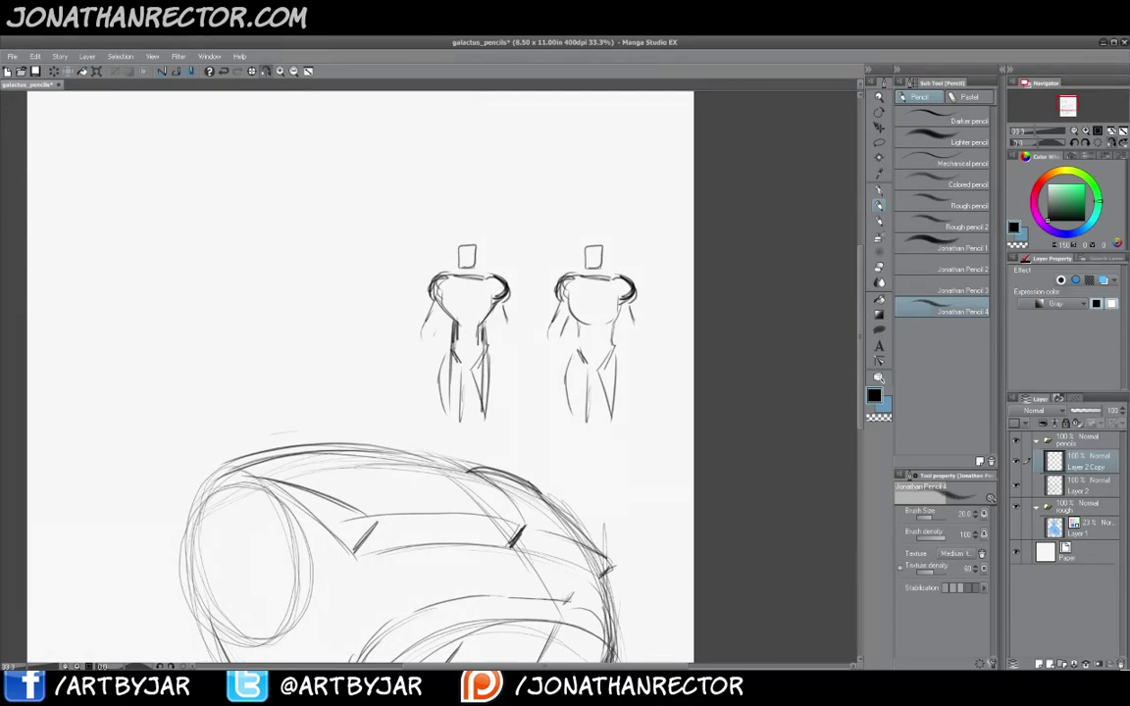
pyautogui.moveTo(315, 228)
pyautogui.mouseDown()
pyautogui.moveTo(424, 225)
pyautogui.moveTo(353, 319)
pyautogui.moveTo(371, 363)
pyautogui.mouseUp()
pyautogui.moveTo(424, 226); pyautogui.dragTo(370, 376)
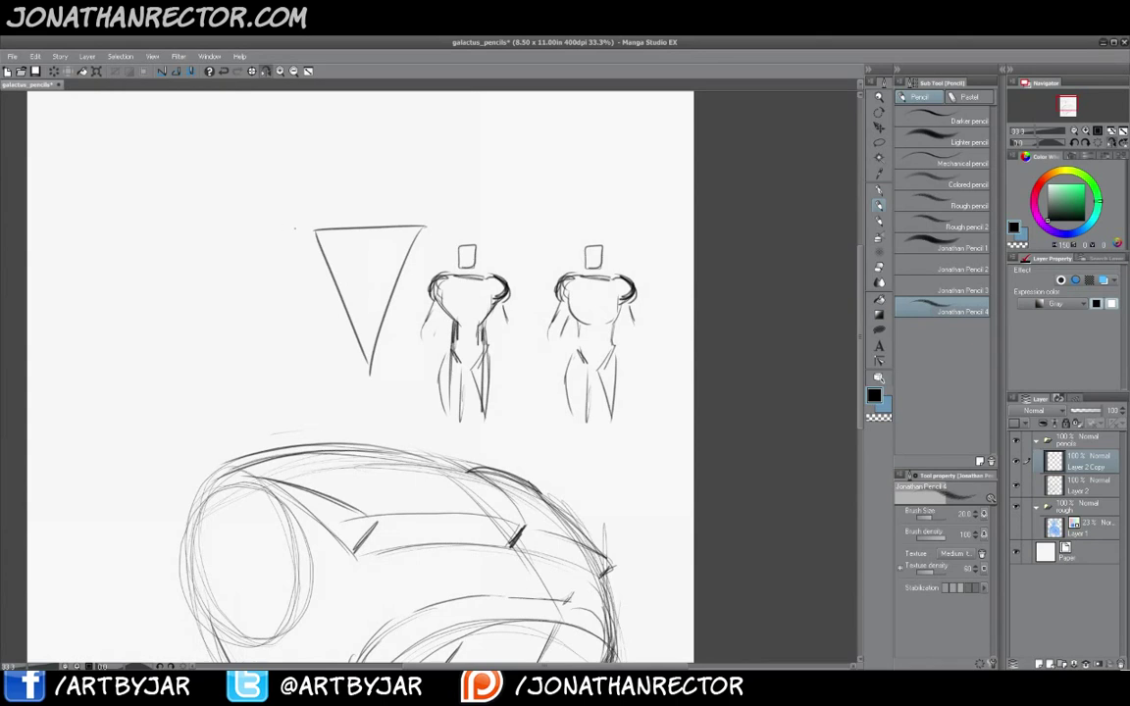
pyautogui.moveTo(294, 229); pyautogui.dragTo(160, 235)
pyautogui.moveTo(292, 230); pyautogui.dragTo(287, 363)
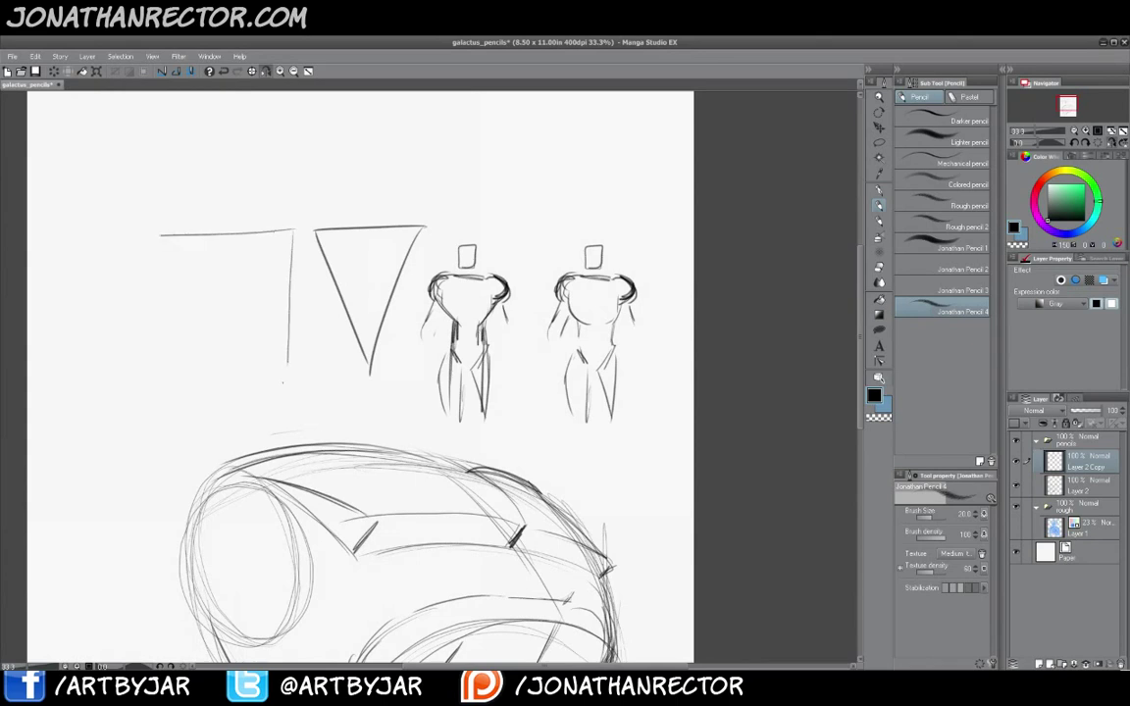
pyautogui.moveTo(156, 236); pyautogui.dragTo(199, 378)
pyautogui.moveTo(293, 233)
pyautogui.mouseDown()
pyautogui.moveTo(276, 378)
pyautogui.moveTo(196, 378)
pyautogui.mouseUp()
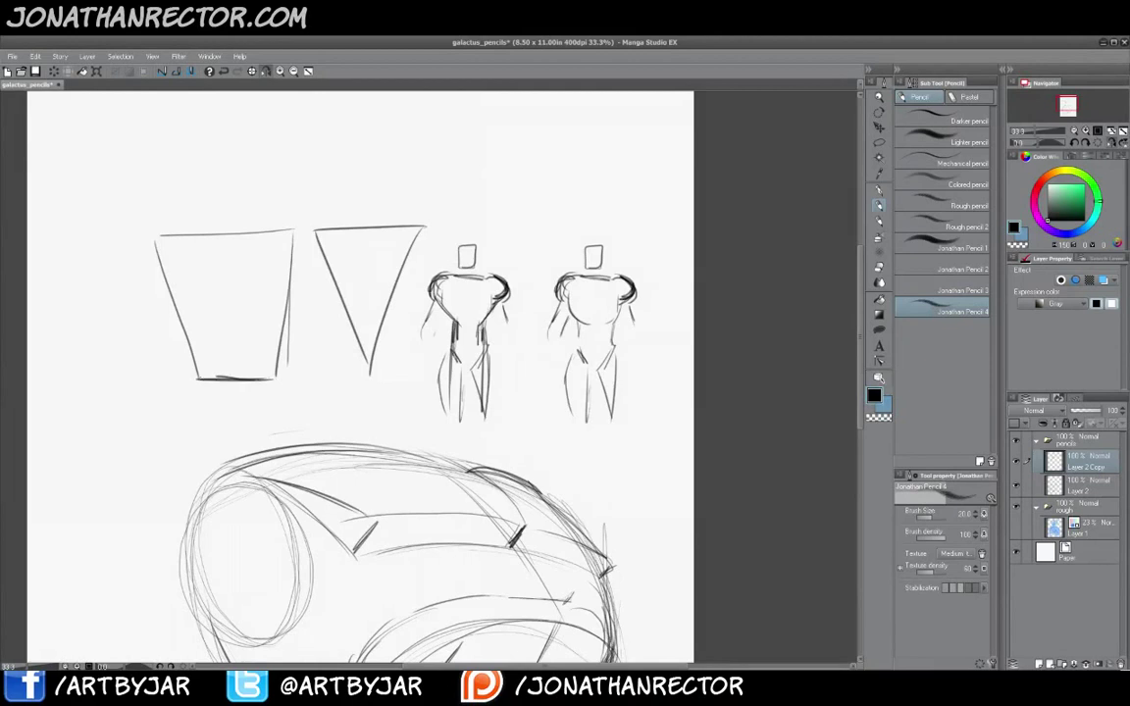
pyautogui.moveTo(299, 233); pyautogui.dragTo(290, 378)
pyautogui.moveTo(162, 236); pyautogui.dragTo(299, 232)
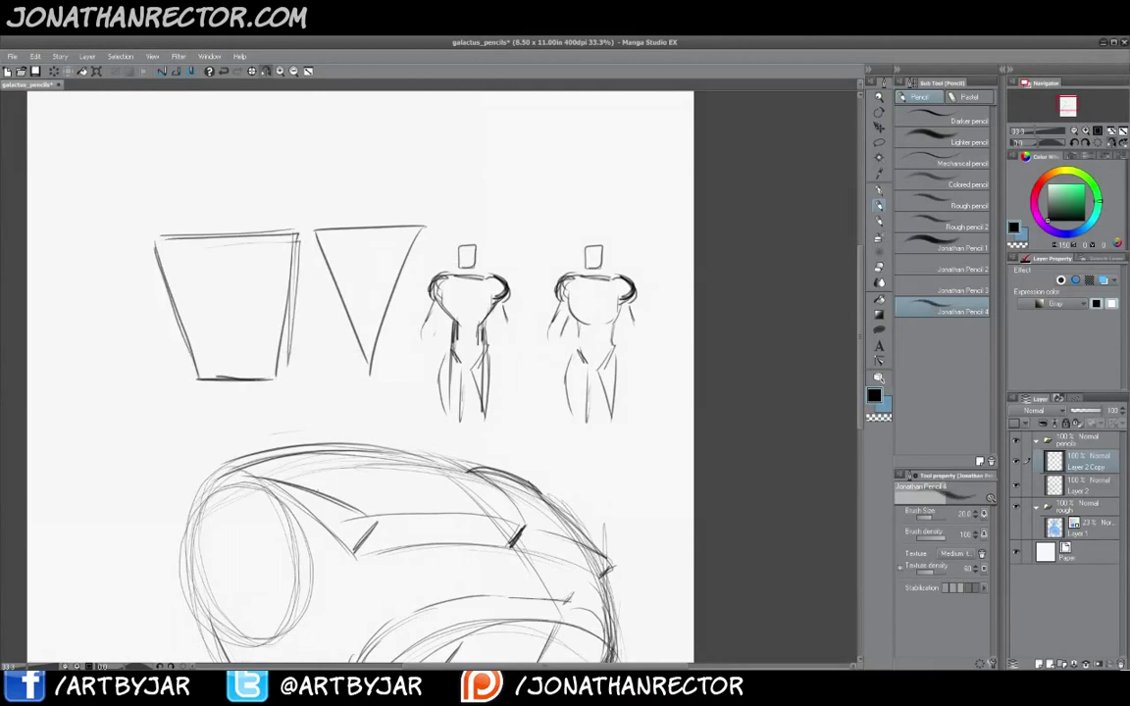
# Add waist lines, a circle and a check mark to the triangle torso, and mark the trapezoid with an X
pyautogui.moveTo(344, 287); pyautogui.dragTo(356, 378)
pyautogui.moveTo(384, 323); pyautogui.dragTo(382, 381)
pyautogui.moveTo(382, 194); pyautogui.dragTo(466, 161)
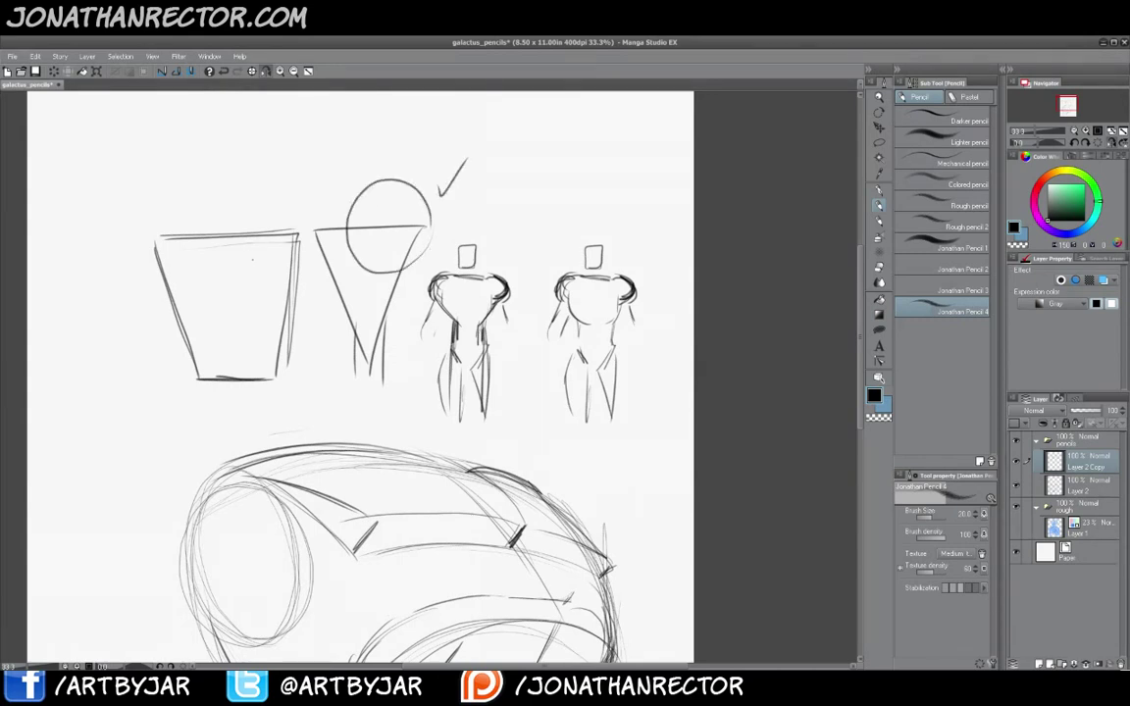
pyautogui.moveTo(239, 289); pyautogui.dragTo(249, 302)
pyautogui.moveTo(249, 289); pyautogui.dragTo(239, 303)
# Lasso and clear the comparison sketches on Layer 2 Copy, and delete that layer
pyautogui.press('m')
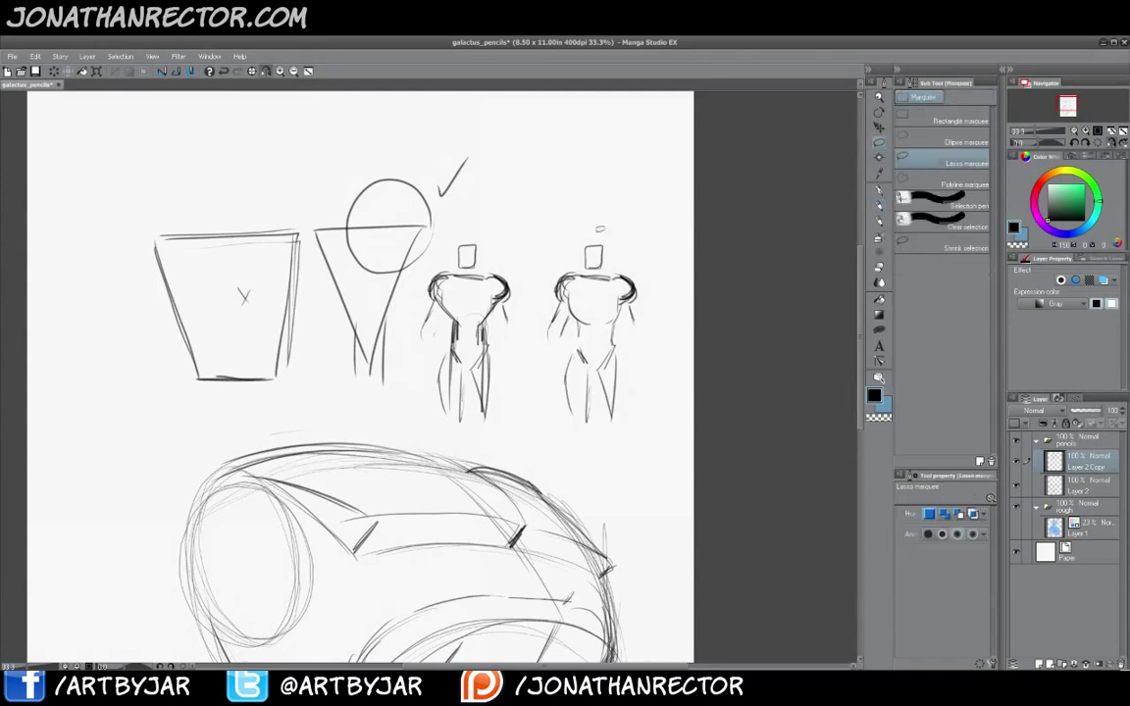
pyautogui.moveTo(407, 134)
pyautogui.mouseDown()
pyautogui.moveTo(645, 196)
pyautogui.moveTo(496, 450)
pyautogui.moveTo(112, 307)
pyautogui.moveTo(235, 139)
pyautogui.mouseUp()
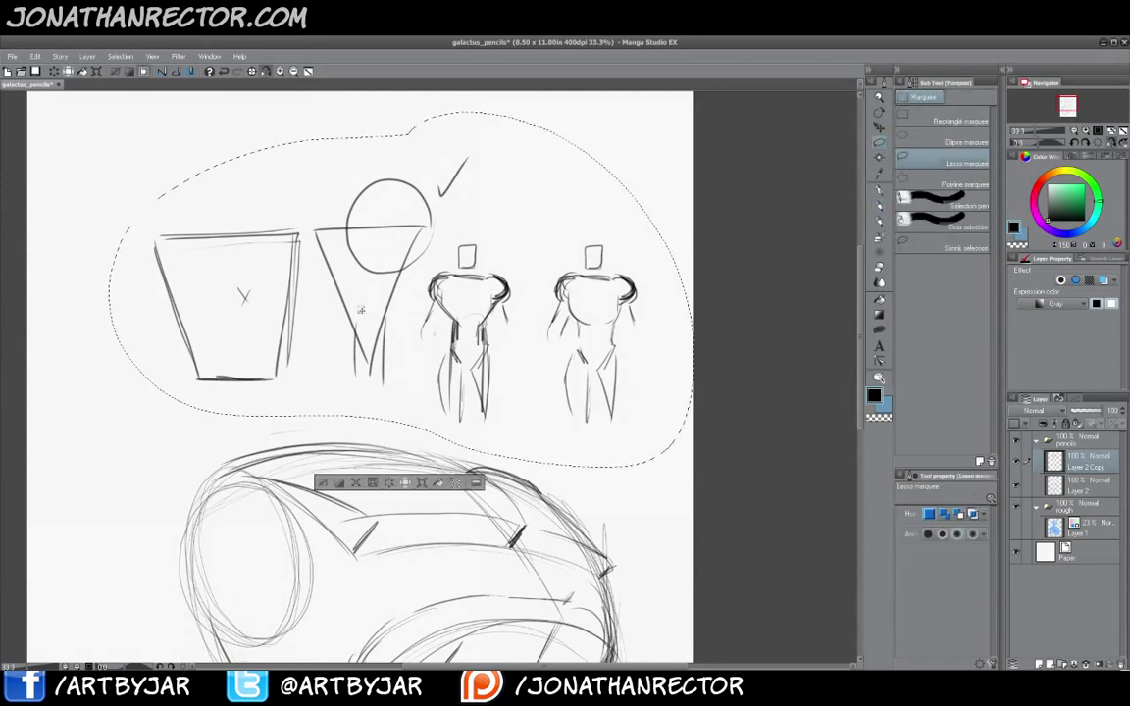
pyautogui.click(389, 485)
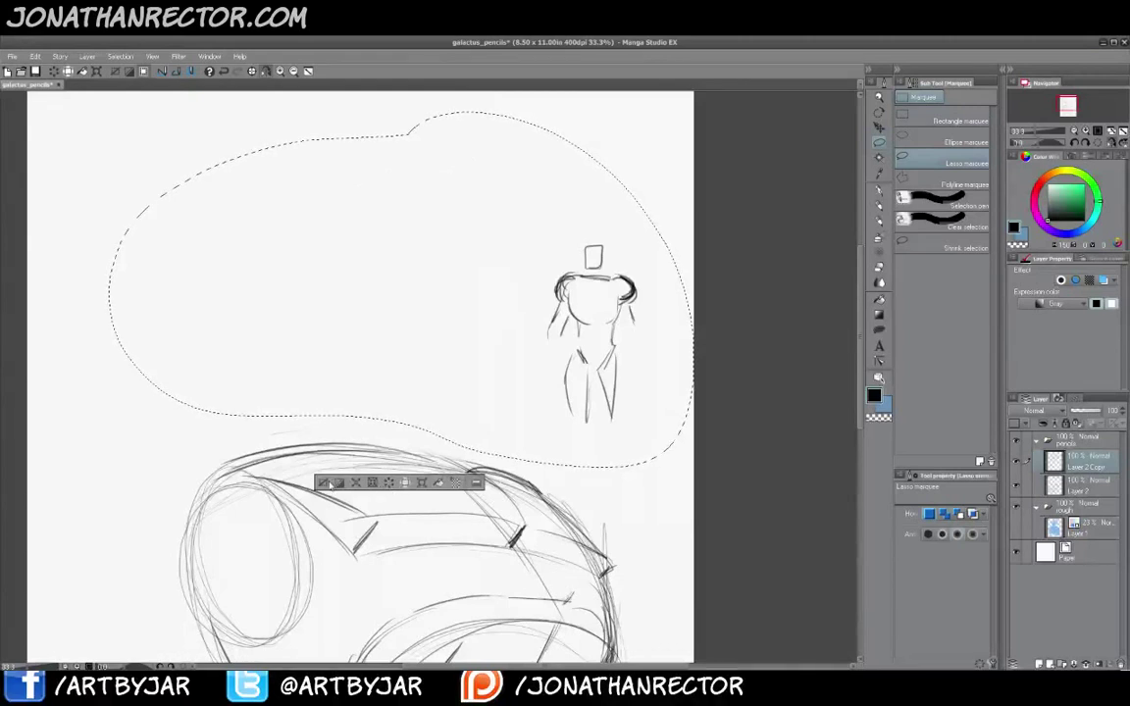
pyautogui.click(323, 482)
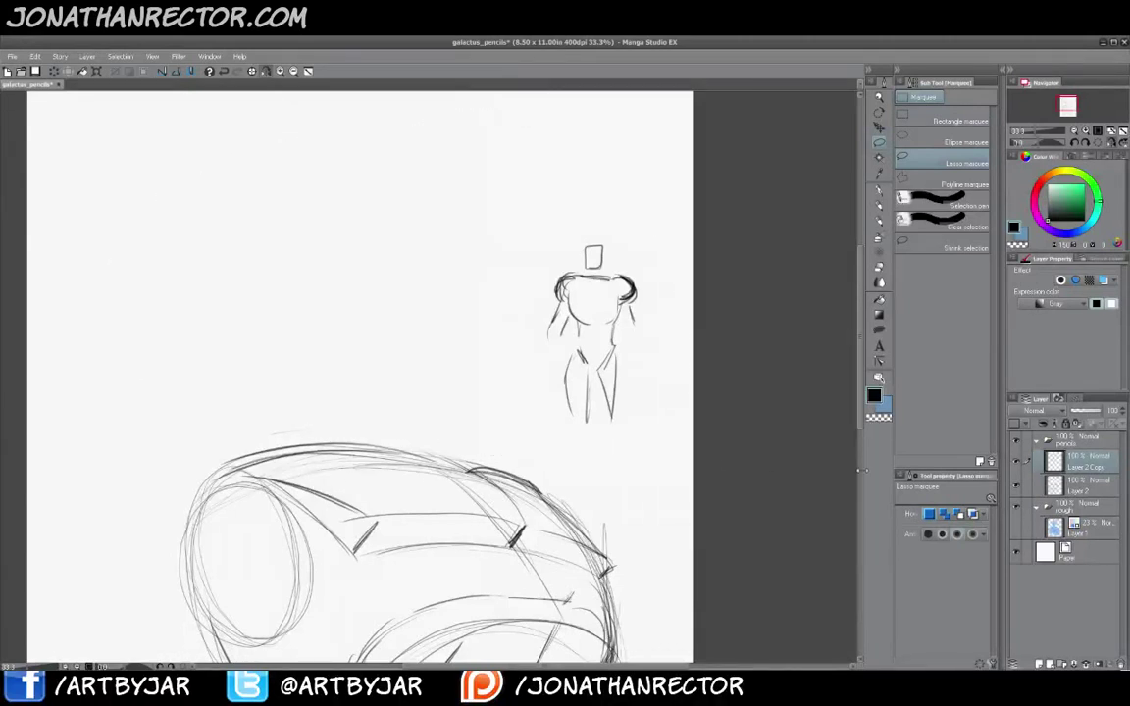
pyautogui.click(1121, 665)
pyautogui.click(1121, 664)
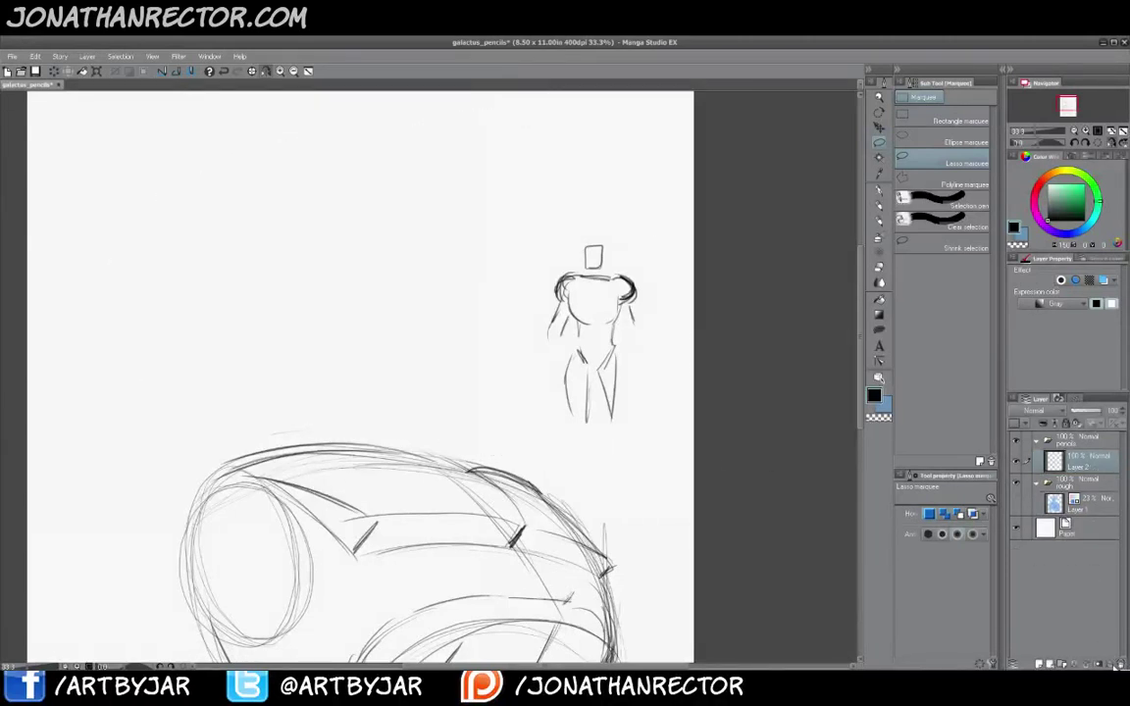
# Lasso the remaining proportion figure and clear it from Layer 2, keeping the torso pencils
pyautogui.click(1016, 462)
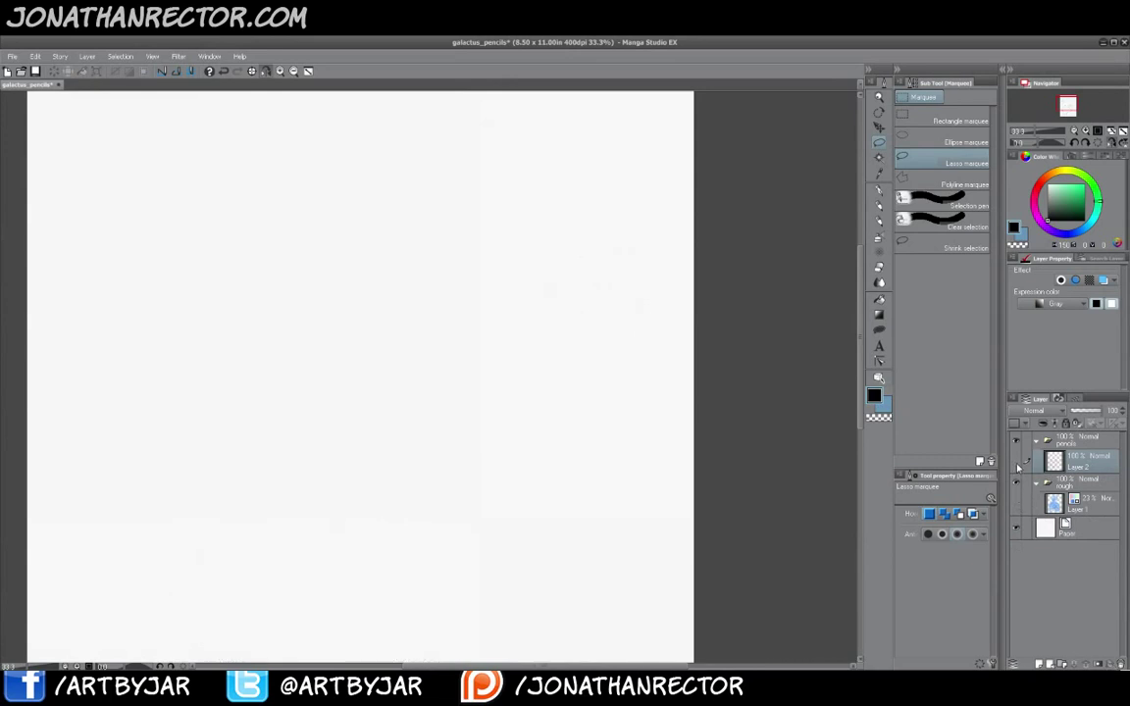
pyautogui.click(1016, 462)
pyautogui.moveTo(671, 235)
pyautogui.mouseDown()
pyautogui.moveTo(661, 428)
pyautogui.moveTo(589, 211)
pyautogui.mouseUp()
pyautogui.click(515, 471)
pyautogui.click(515, 474)
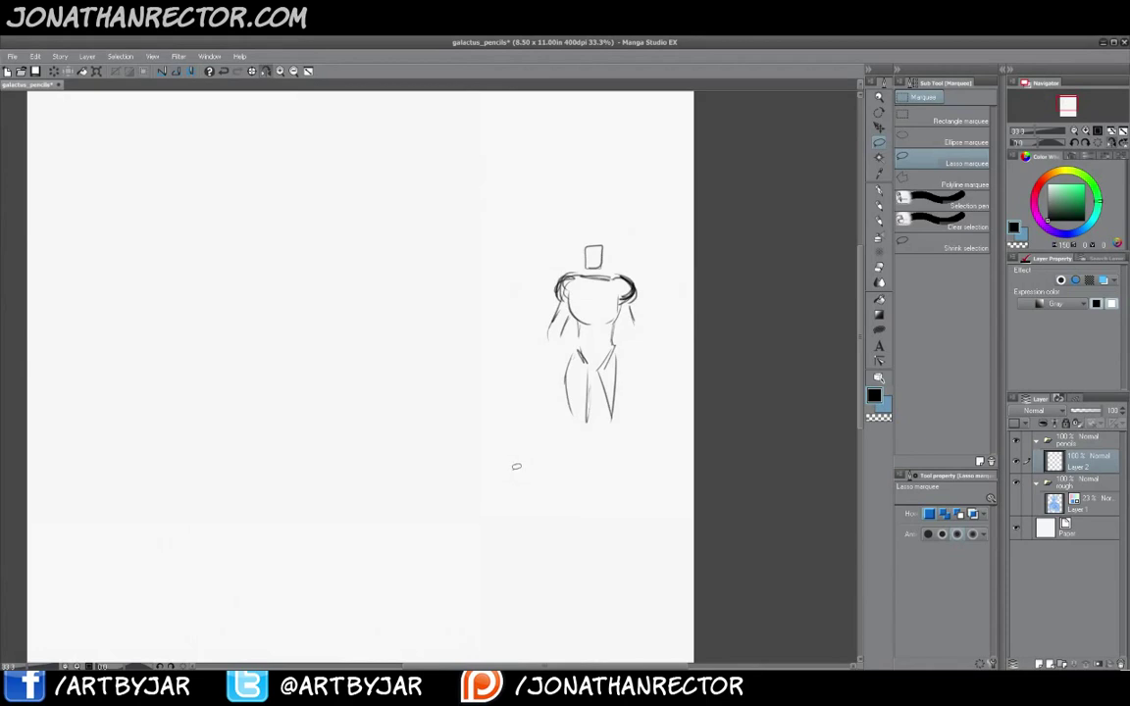
pyautogui.hotkey('ctrl', 'z')
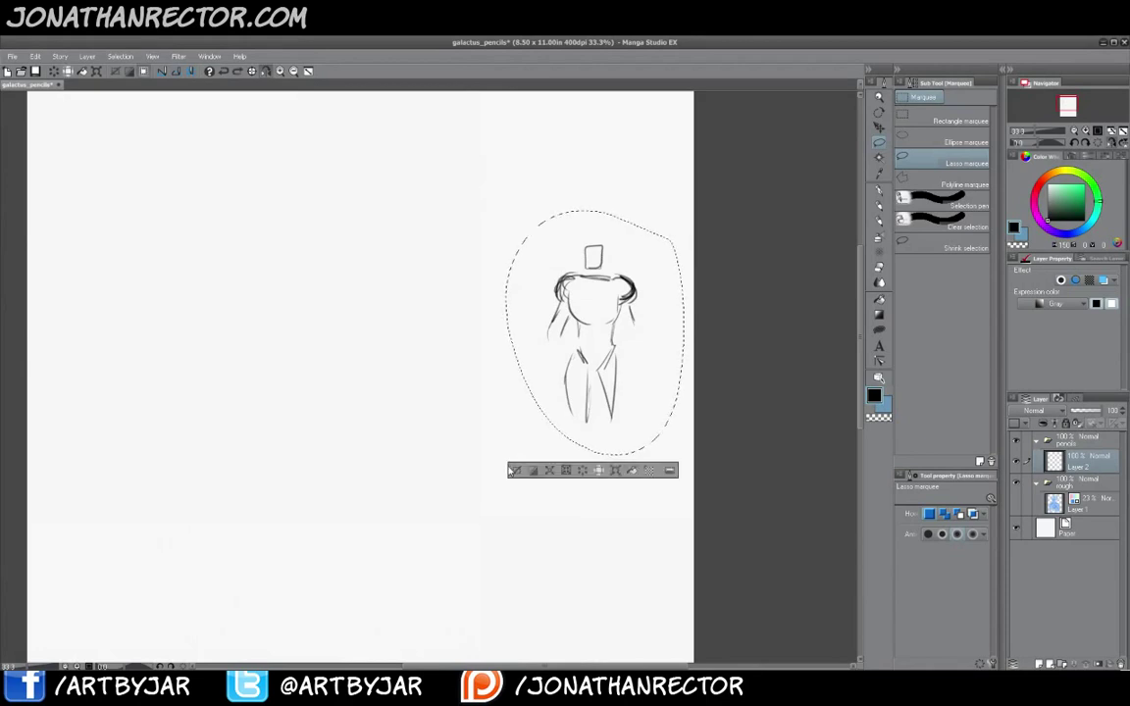
pyautogui.hotkey('ctrl', 'z')
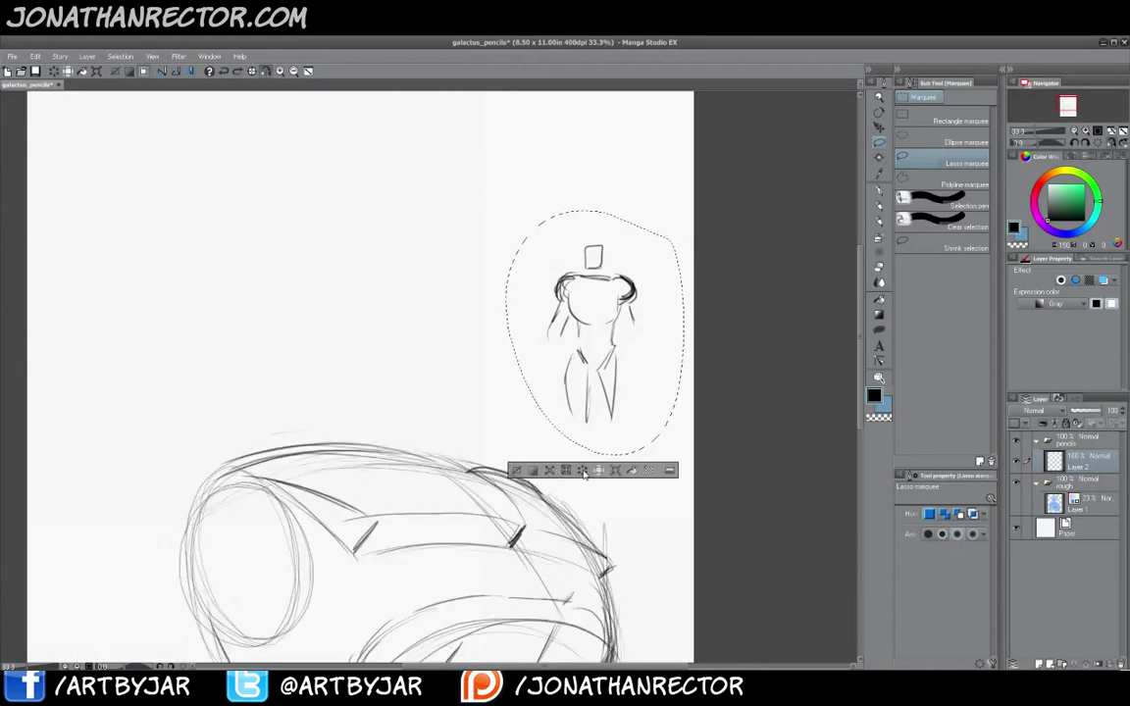
pyautogui.click(551, 471)
pyautogui.click(517, 473)
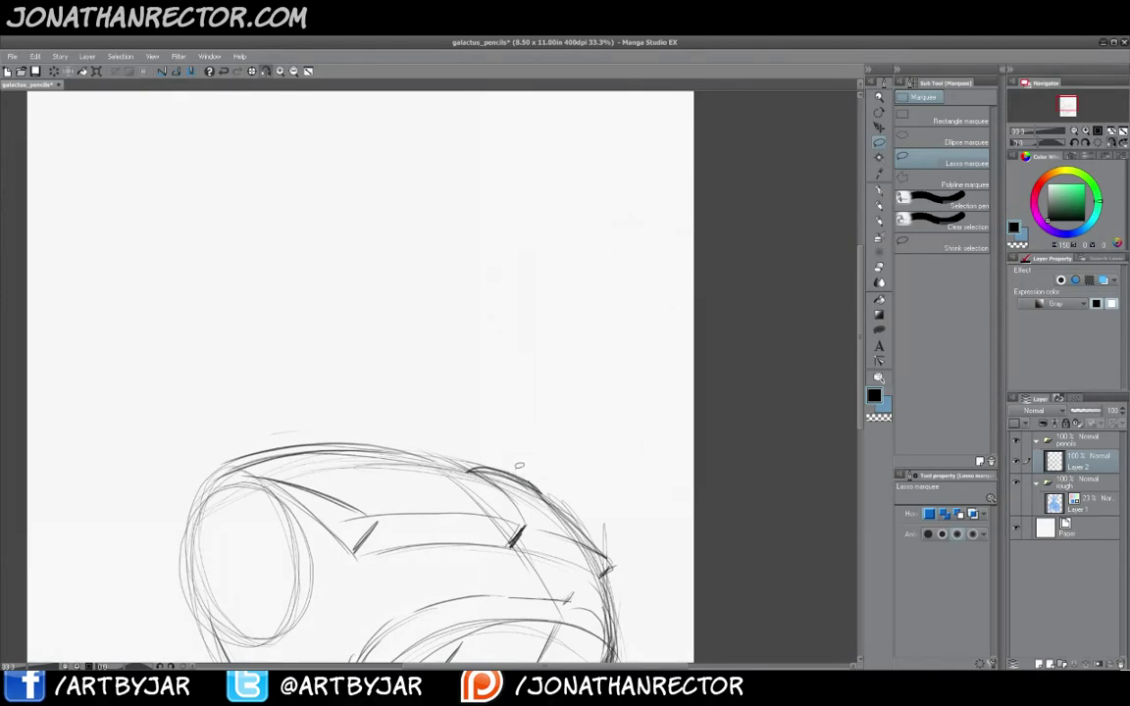
# Show the blue rough again and pencil a higher curved rim above the ribcage arch
pyautogui.moveTo(403, 499); pyautogui.dragTo(454, 227)
pyautogui.click(880, 207)
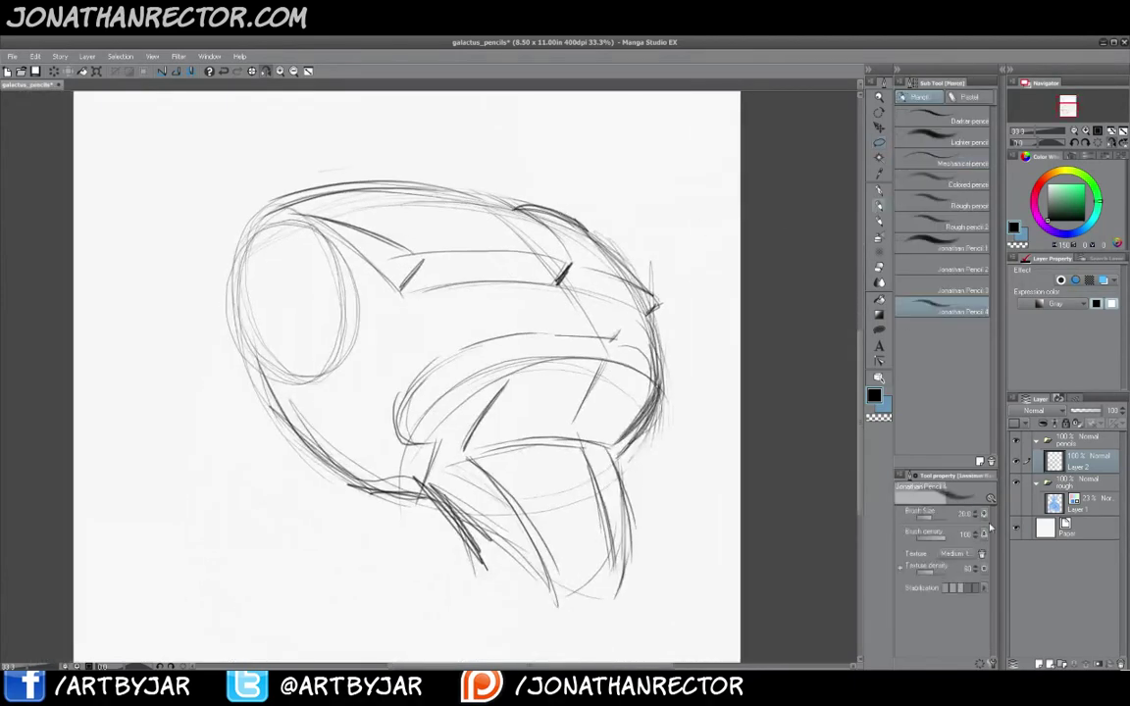
pyautogui.click(1016, 504)
pyautogui.moveTo(232, 422); pyautogui.dragTo(236, 521)
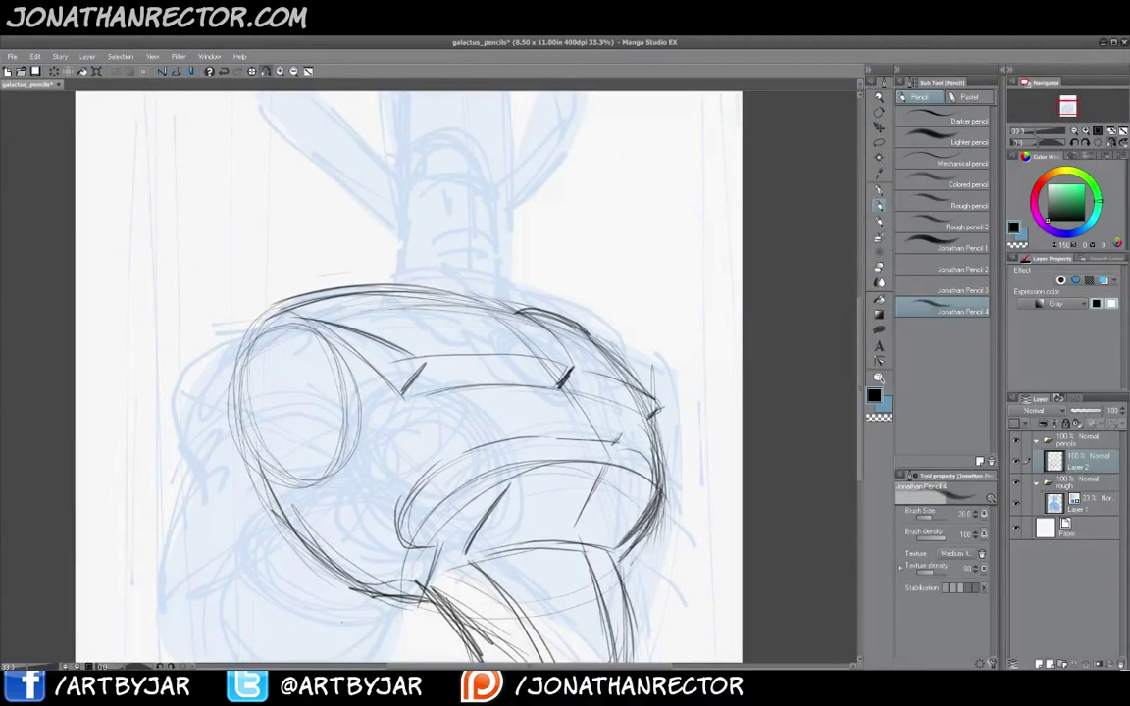
pyautogui.moveTo(373, 484)
pyautogui.mouseDown()
pyautogui.moveTo(420, 465)
pyautogui.moveTo(412, 408)
pyautogui.mouseUp()
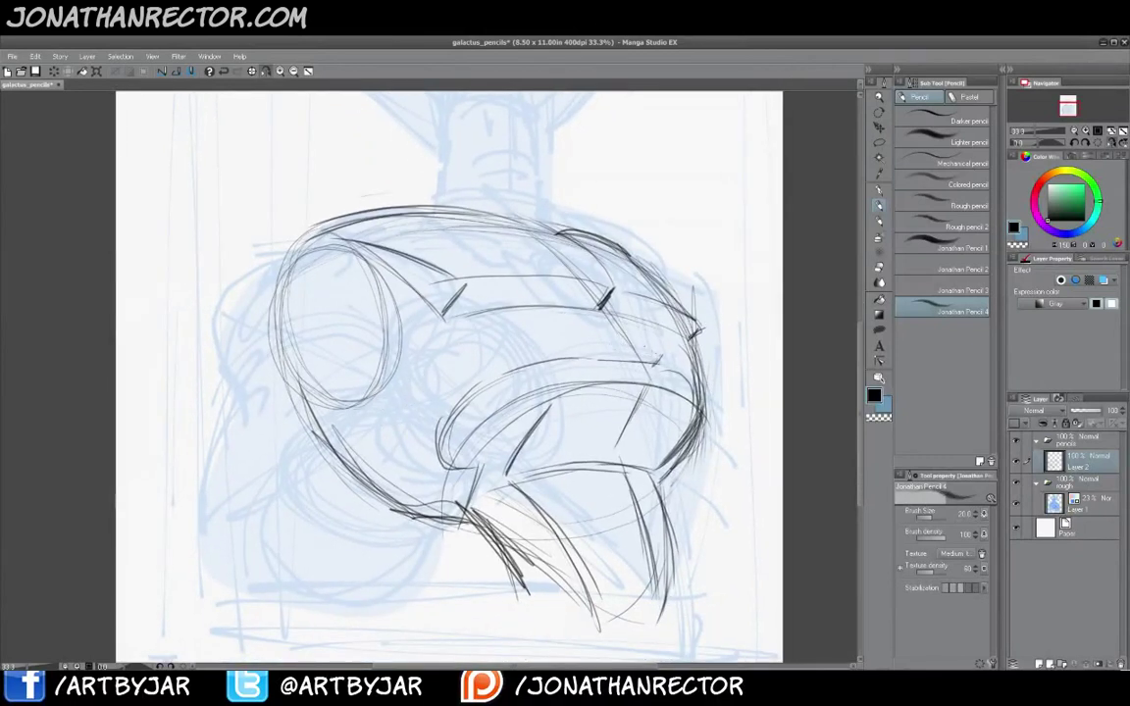
pyautogui.moveTo(581, 348); pyautogui.dragTo(655, 350)
pyautogui.moveTo(490, 403); pyautogui.dragTo(595, 344)
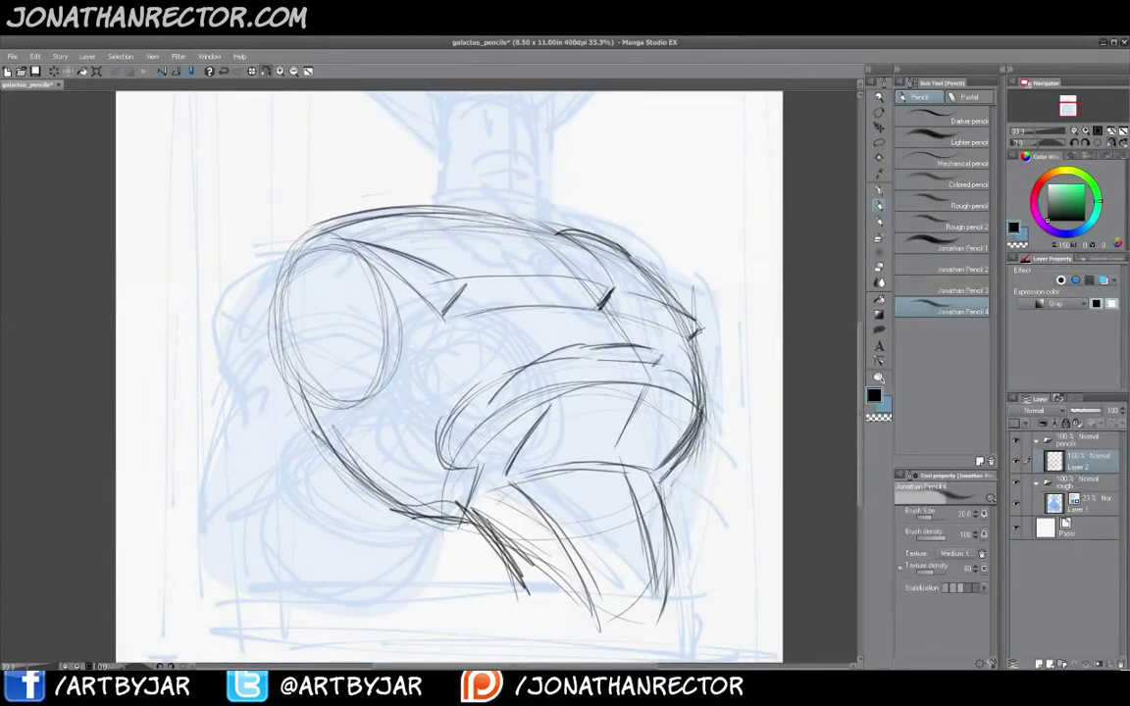
pyautogui.moveTo(431, 382); pyautogui.dragTo(519, 312)
pyautogui.moveTo(412, 412)
pyautogui.mouseDown()
pyautogui.moveTo(478, 329)
pyautogui.moveTo(449, 456)
pyautogui.mouseUp()
# Soften the old rim's inner end with the Soft eraser and lower the rough Layer 1's opacity to 11%
pyautogui.press('e')
pyautogui.click(1086, 506)
pyautogui.click(1075, 412)
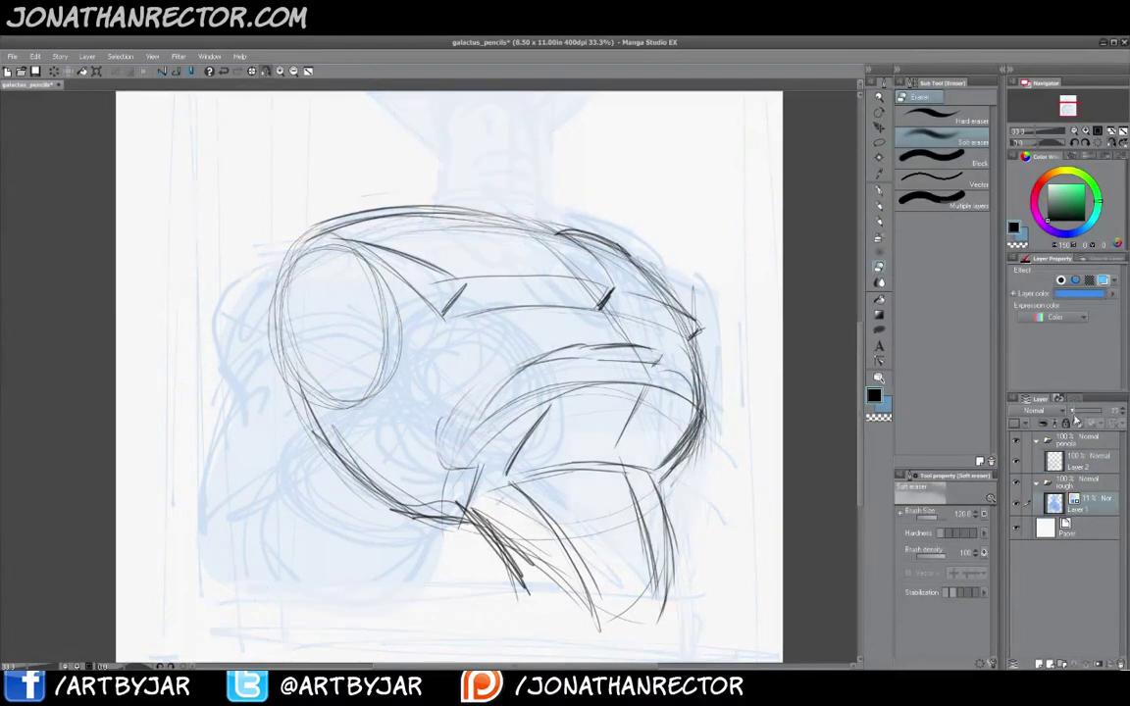
# On Layer 2, softly erase the old ribcage arch lines and the torso's far side contour
pyautogui.click(1087, 461)
pyautogui.moveTo(504, 378); pyautogui.dragTo(439, 467)
pyautogui.moveTo(510, 378)
pyautogui.mouseDown()
pyautogui.moveTo(636, 341)
pyautogui.moveTo(648, 386)
pyautogui.moveTo(550, 417)
pyautogui.mouseUp()
pyautogui.moveTo(663, 436)
pyautogui.mouseDown()
pyautogui.moveTo(683, 413)
pyautogui.moveTo(696, 370)
pyautogui.mouseUp()
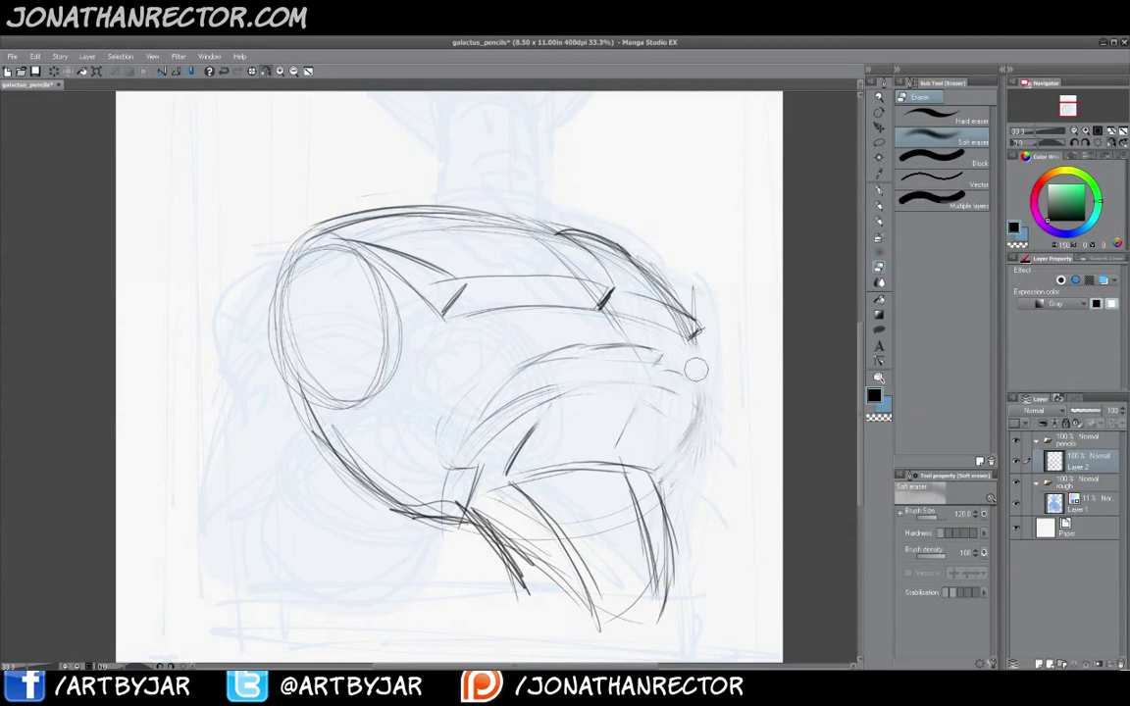
# Redraw the ribcage arch's outer rim down to its inner end, and lightly restate the torso's far side contour
pyautogui.press('p')
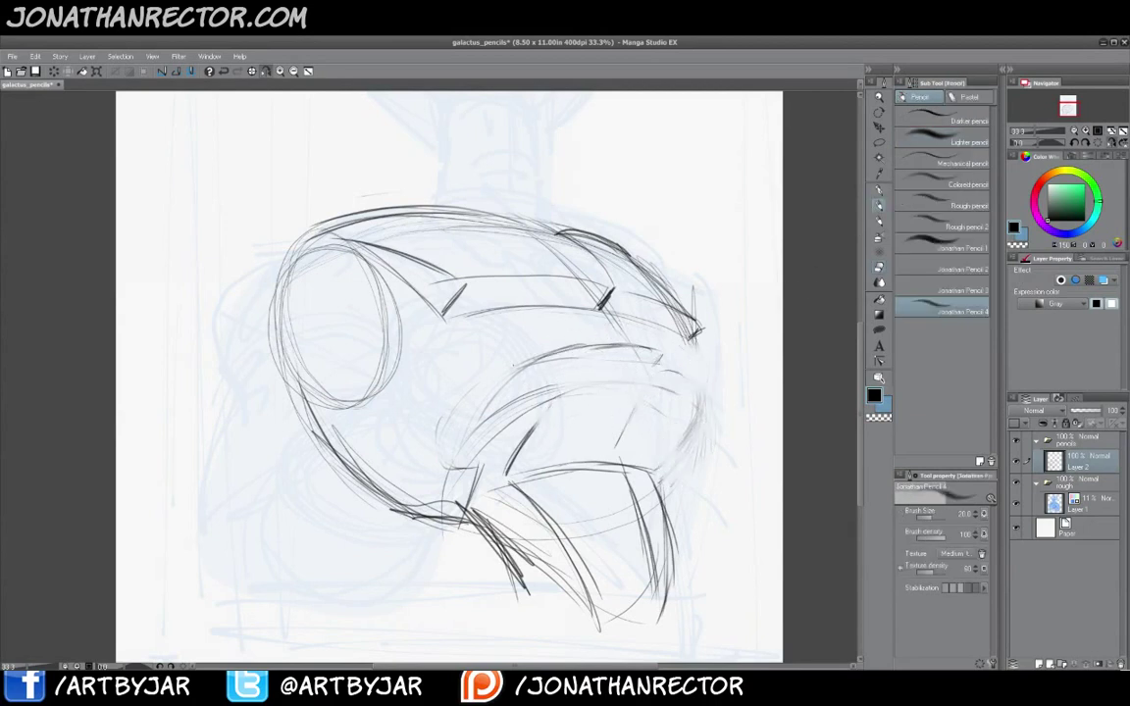
pyautogui.moveTo(564, 352)
pyautogui.mouseDown()
pyautogui.moveTo(494, 383)
pyautogui.moveTo(446, 442)
pyautogui.moveTo(461, 468)
pyautogui.mouseUp()
pyautogui.moveTo(512, 367); pyautogui.dragTo(449, 455)
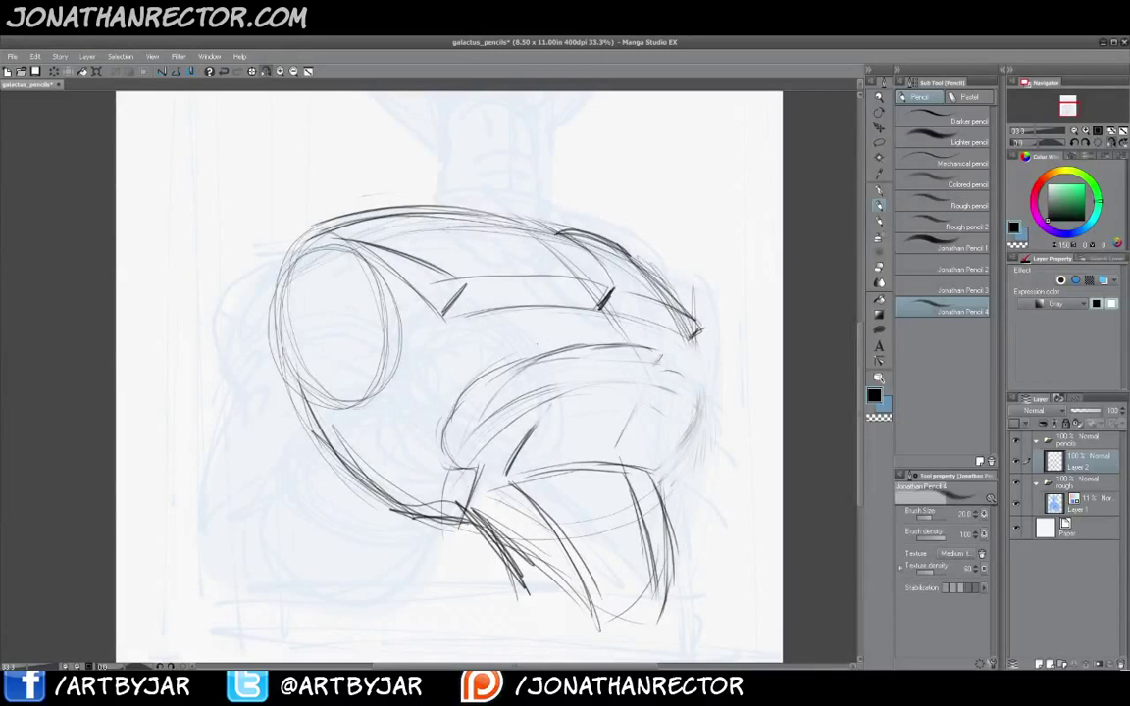
pyautogui.moveTo(579, 348)
pyautogui.mouseDown()
pyautogui.moveTo(662, 353)
pyautogui.moveTo(710, 388)
pyautogui.moveTo(699, 442)
pyautogui.mouseUp()
# Pencil the torso's centre line from the chest band across the ribcage arch and down through the waist
pyautogui.moveTo(610, 305)
pyautogui.mouseDown()
pyautogui.moveTo(638, 355)
pyautogui.moveTo(618, 432)
pyautogui.mouseUp()
pyautogui.moveTo(643, 362)
pyautogui.mouseDown()
pyautogui.moveTo(602, 444)
pyautogui.moveTo(587, 447)
pyautogui.mouseUp()
pyautogui.moveTo(640, 377); pyautogui.dragTo(603, 445)
pyautogui.moveTo(610, 308)
pyautogui.mouseDown()
pyautogui.moveTo(643, 359)
pyautogui.moveTo(607, 443)
pyautogui.mouseUp()
pyautogui.moveTo(637, 397)
pyautogui.mouseDown()
pyautogui.moveTo(597, 450)
pyautogui.moveTo(629, 498)
pyautogui.moveTo(651, 606)
pyautogui.mouseUp()
pyautogui.moveTo(616, 468); pyautogui.dragTo(647, 571)
# Pencil the far end of the ribcage arch and a curved belly line beneath it
pyautogui.moveTo(638, 348); pyautogui.dragTo(671, 430)
pyautogui.moveTo(681, 378)
pyautogui.mouseDown()
pyautogui.moveTo(672, 422)
pyautogui.moveTo(631, 461)
pyautogui.mouseUp()
pyautogui.moveTo(676, 396)
pyautogui.mouseDown()
pyautogui.moveTo(634, 453)
pyautogui.moveTo(543, 455)
pyautogui.mouseUp()
pyautogui.moveTo(580, 431); pyautogui.dragTo(652, 447)
pyautogui.moveTo(517, 452)
pyautogui.mouseDown()
pyautogui.moveTo(686, 453)
pyautogui.moveTo(604, 432)
pyautogui.moveTo(551, 467)
pyautogui.moveTo(626, 450)
pyautogui.moveTo(518, 455)
pyautogui.moveTo(671, 444)
pyautogui.mouseUp()
# Softly erase the waist's centre line and far side lines below the belly curve
pyautogui.press('e')
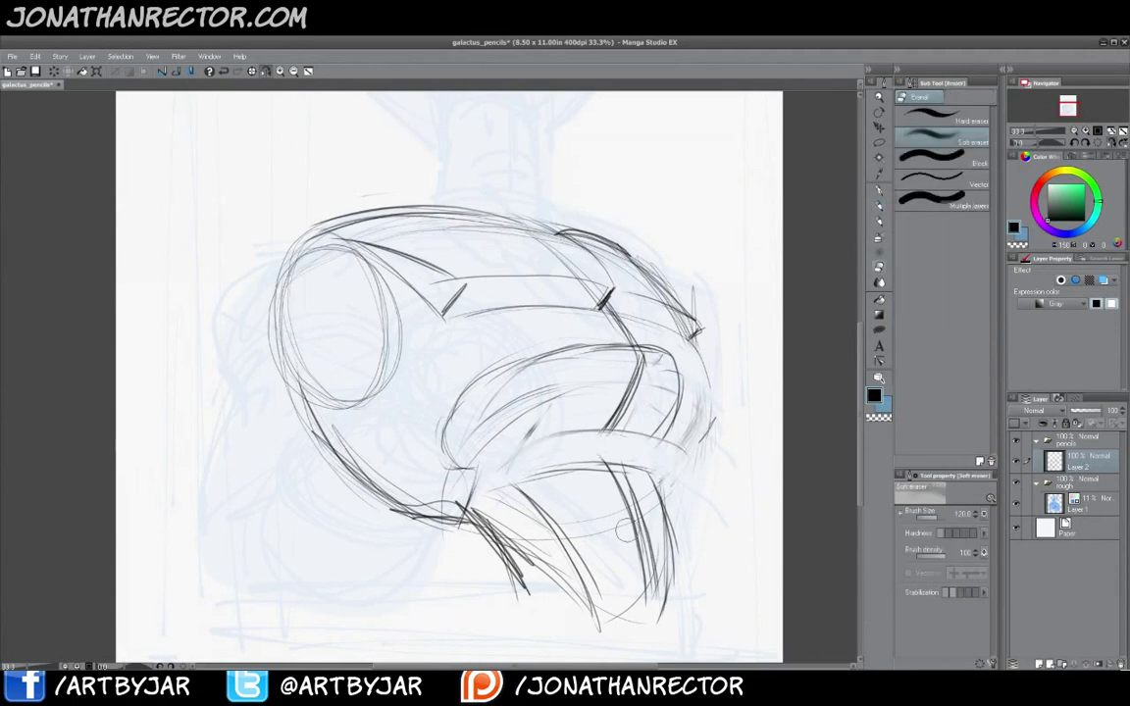
pyautogui.moveTo(605, 458); pyautogui.dragTo(651, 588)
pyautogui.moveTo(665, 490)
pyautogui.mouseDown()
pyautogui.moveTo(663, 603)
pyautogui.moveTo(525, 505)
pyautogui.mouseUp()
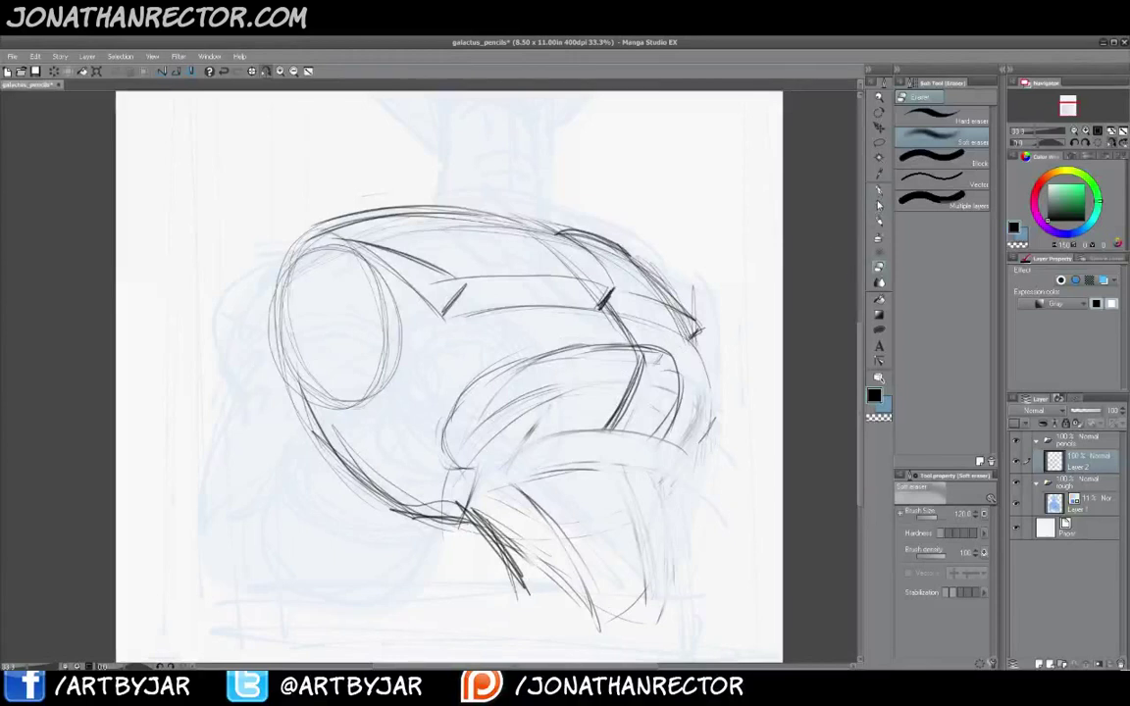
# Pencil the ribcage arch's top edge darker and farther across, and softly erase the centre line just above it
pyautogui.click(879, 206)
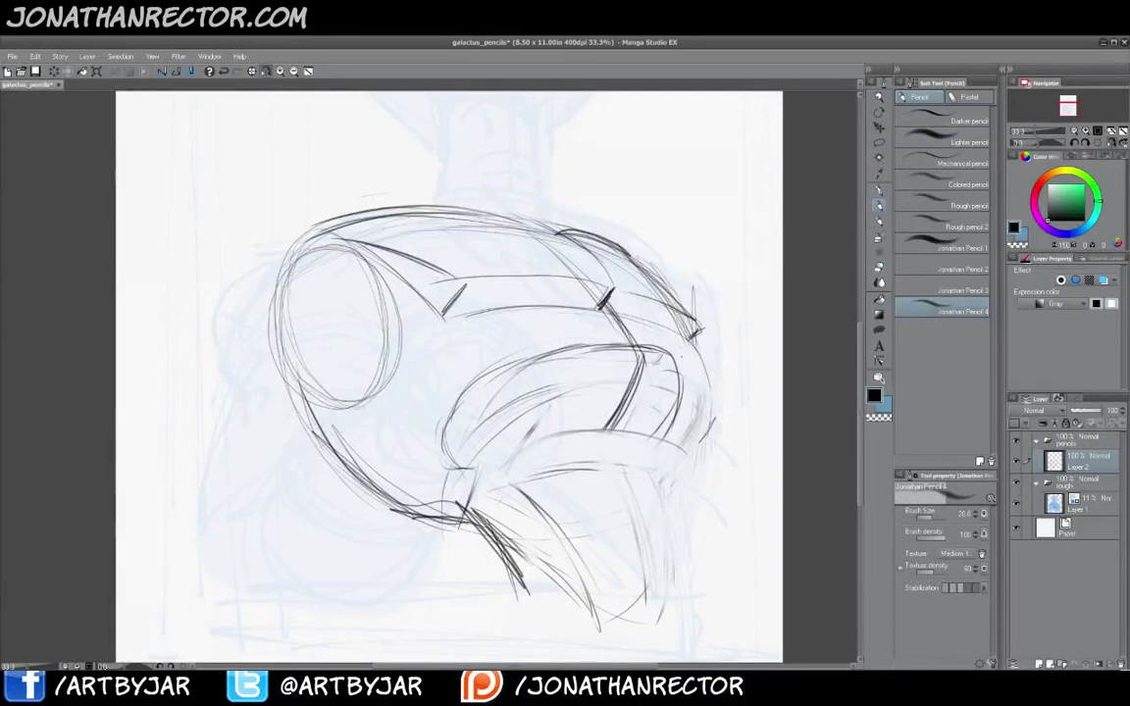
pyautogui.moveTo(566, 352); pyautogui.dragTo(651, 350)
pyautogui.moveTo(486, 316)
pyautogui.mouseDown()
pyautogui.moveTo(607, 325)
pyautogui.moveTo(564, 316)
pyautogui.mouseUp()
pyautogui.moveTo(427, 345); pyautogui.dragTo(489, 324)
pyautogui.press('e')
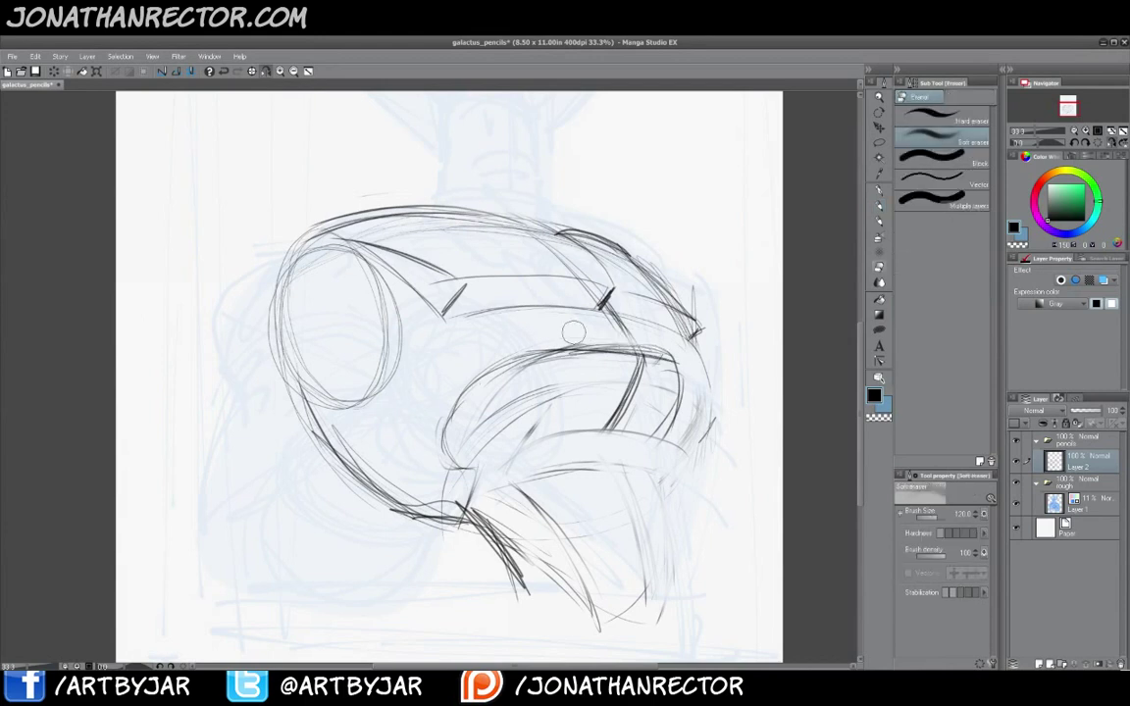
# Restate the ribcage arch's far inner end and strengthen the centre line inside the arch
pyautogui.click(879, 205)
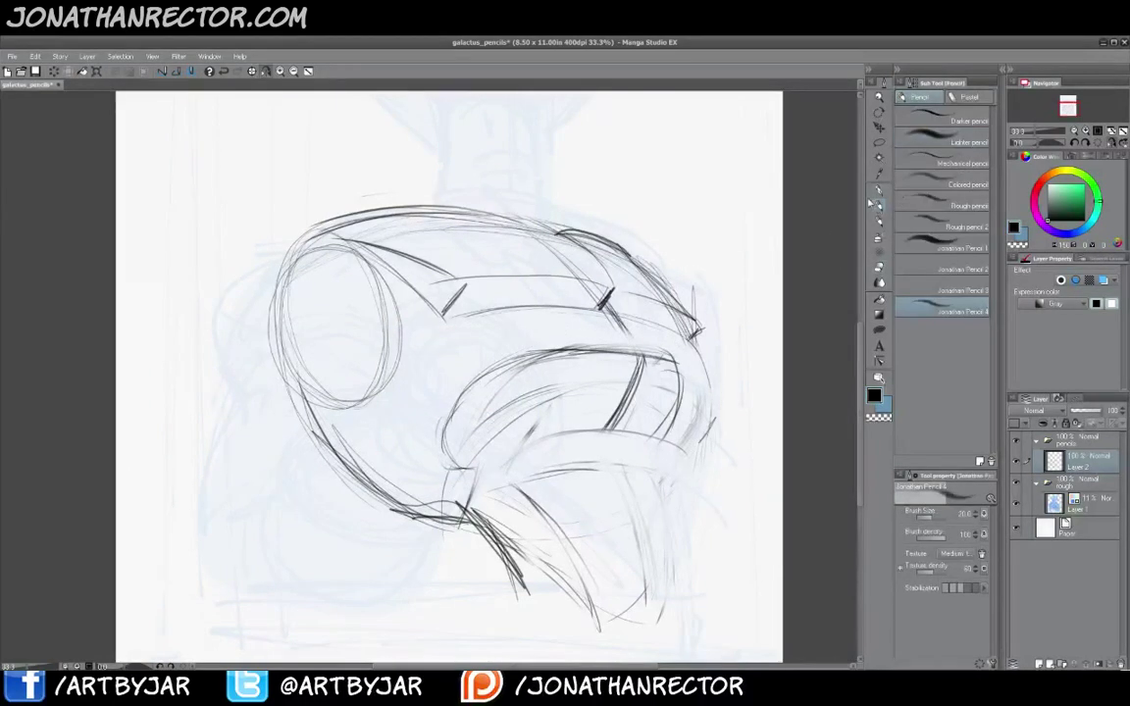
pyautogui.moveTo(442, 429)
pyautogui.mouseDown()
pyautogui.moveTo(541, 351)
pyautogui.moveTo(675, 359)
pyautogui.moveTo(683, 430)
pyautogui.mouseUp()
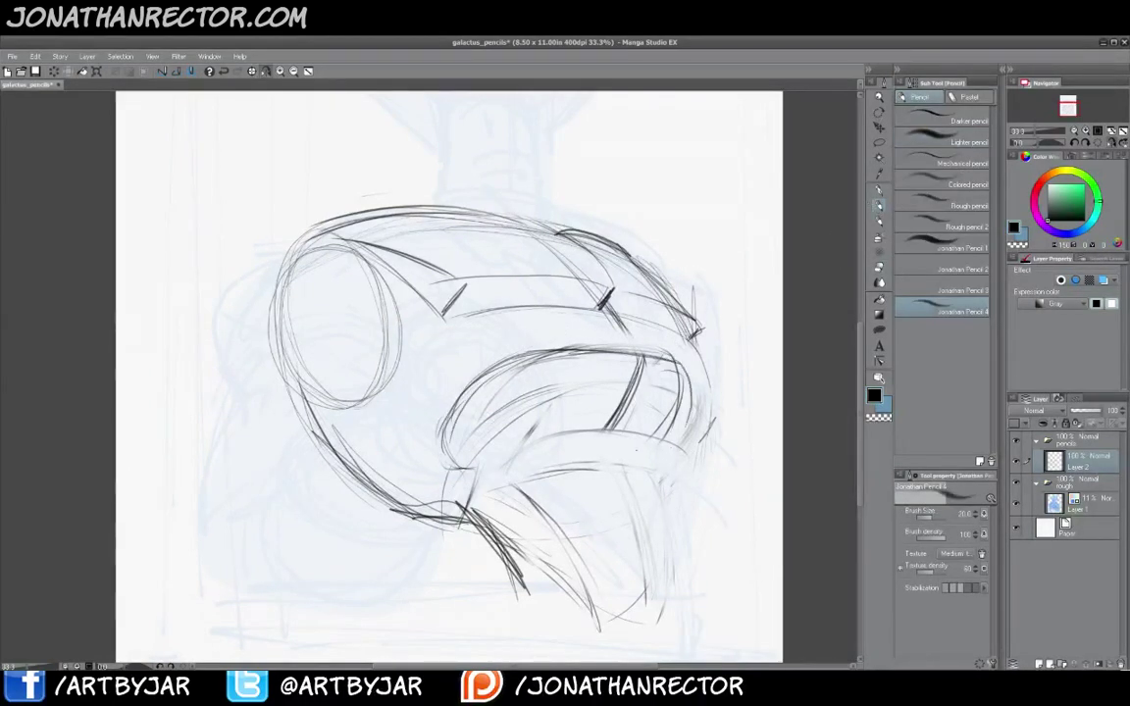
pyautogui.moveTo(644, 367); pyautogui.dragTo(606, 435)
pyautogui.moveTo(635, 396); pyautogui.dragTo(621, 419)
# Darken the curved belly line beneath the ribcage arch and pencil the inner rim line on the arch's near side
pyautogui.moveTo(529, 443)
pyautogui.mouseDown()
pyautogui.moveTo(612, 429)
pyautogui.moveTo(655, 453)
pyautogui.mouseUp()
pyautogui.moveTo(522, 447)
pyautogui.mouseDown()
pyautogui.moveTo(627, 433)
pyautogui.moveTo(657, 446)
pyautogui.moveTo(643, 435)
pyautogui.moveTo(523, 447)
pyautogui.mouseUp()
pyautogui.moveTo(525, 372); pyautogui.dragTo(462, 458)
pyautogui.moveTo(530, 367); pyautogui.dragTo(471, 447)
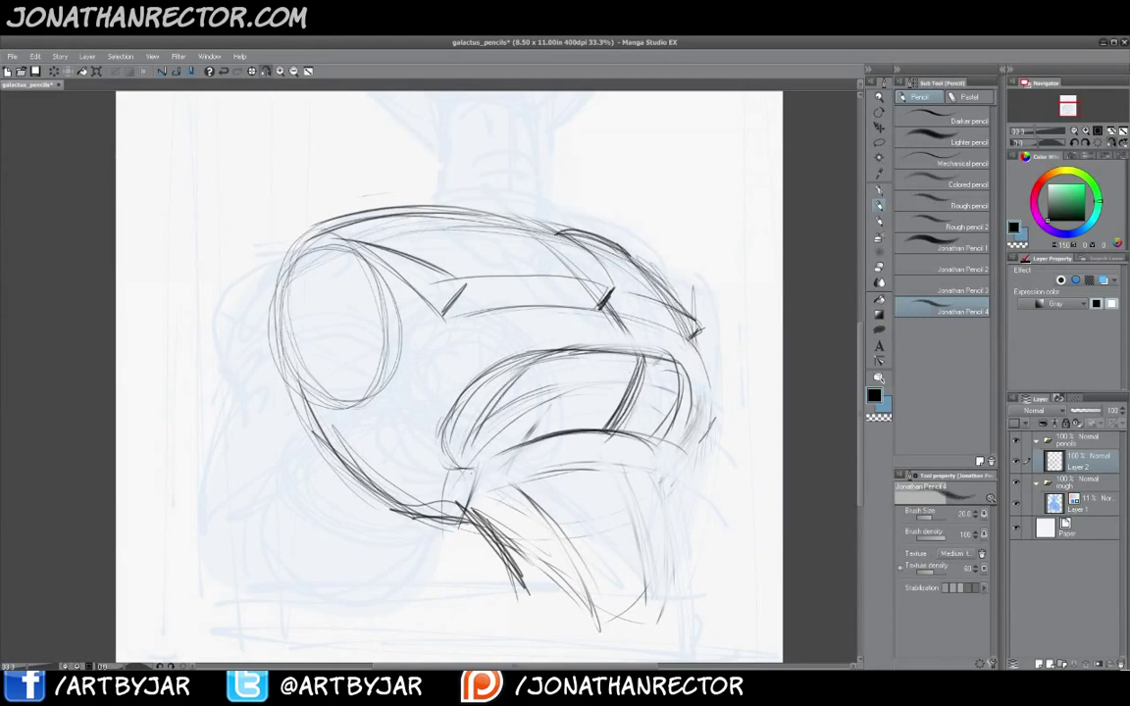
# Thicken the ribcage arch's far inner rim and centre line, and restate its near end
pyautogui.moveTo(669, 361)
pyautogui.mouseDown()
pyautogui.moveTo(683, 400)
pyautogui.moveTo(655, 439)
pyautogui.mouseUp()
pyautogui.moveTo(690, 392); pyautogui.dragTo(666, 431)
pyautogui.moveTo(642, 358); pyautogui.dragTo(609, 428)
pyautogui.moveTo(638, 380); pyautogui.dragTo(615, 420)
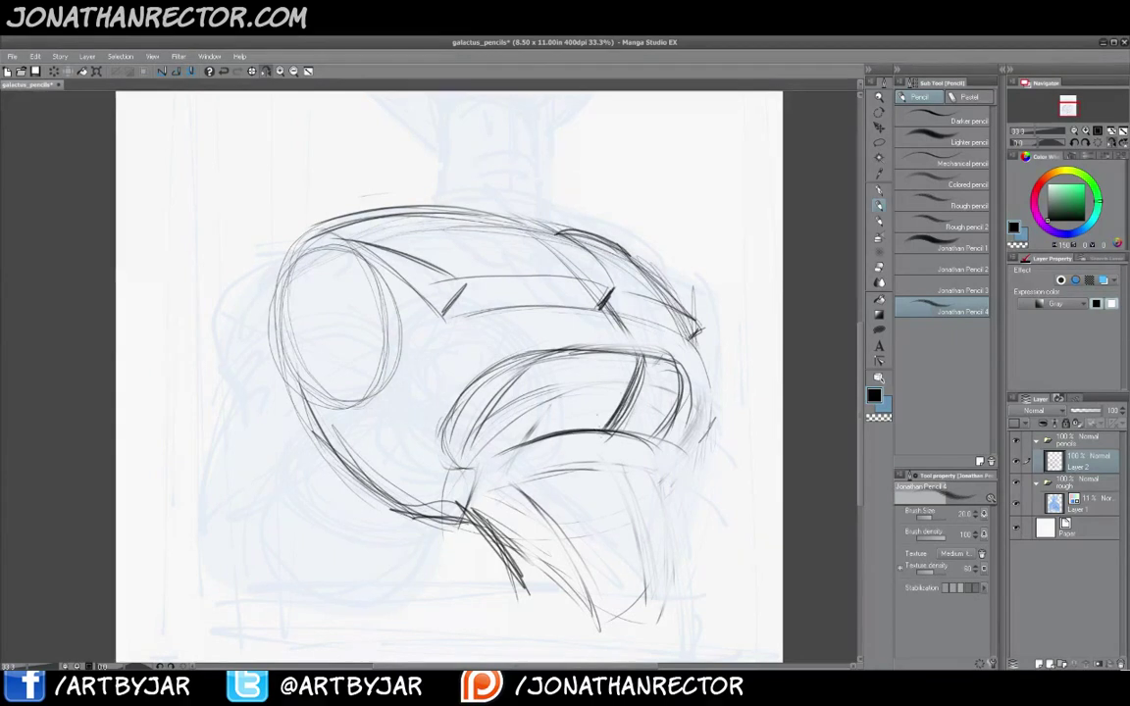
pyautogui.moveTo(451, 408); pyautogui.dragTo(430, 449)
# Pencil the waist's centre line and far contour below the belly curve, and darken the near side's waist lines
pyautogui.moveTo(611, 438); pyautogui.dragTo(646, 600)
pyautogui.moveTo(635, 480); pyautogui.dragTo(648, 571)
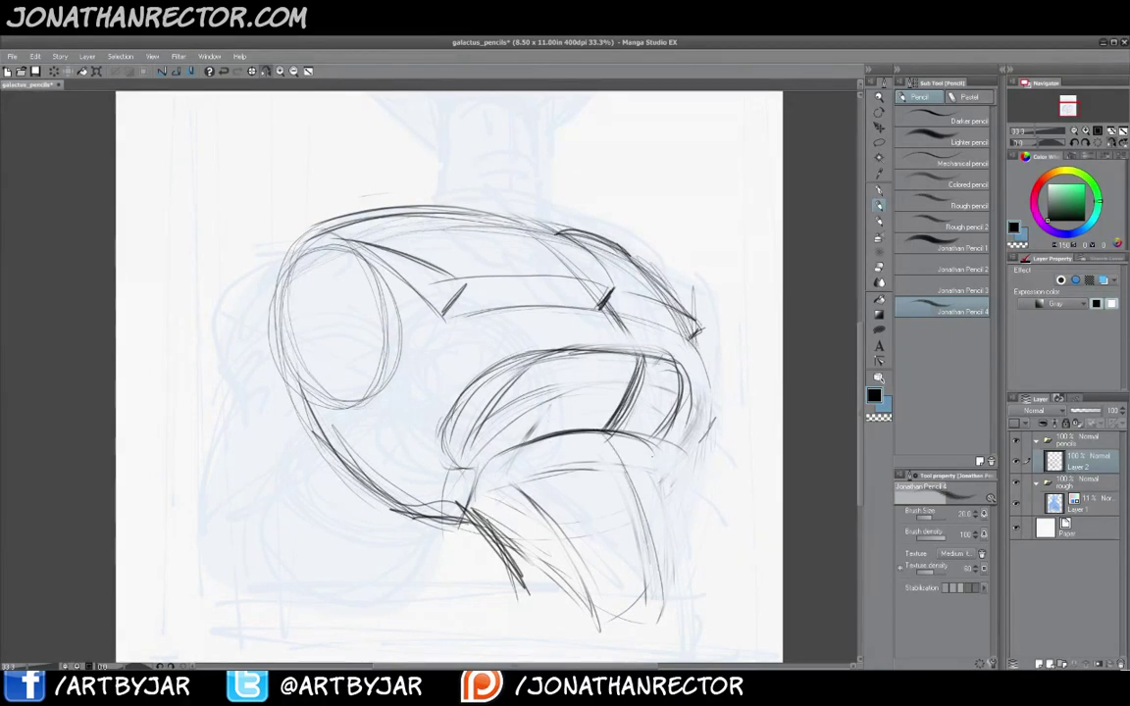
pyautogui.moveTo(653, 452); pyautogui.dragTo(674, 578)
pyautogui.moveTo(585, 403); pyautogui.dragTo(603, 518)
pyautogui.moveTo(432, 411)
pyautogui.mouseDown()
pyautogui.moveTo(505, 483)
pyautogui.moveTo(535, 539)
pyautogui.mouseUp()
pyautogui.moveTo(437, 468); pyautogui.dragTo(483, 542)
pyautogui.moveTo(461, 502); pyautogui.dragTo(520, 594)
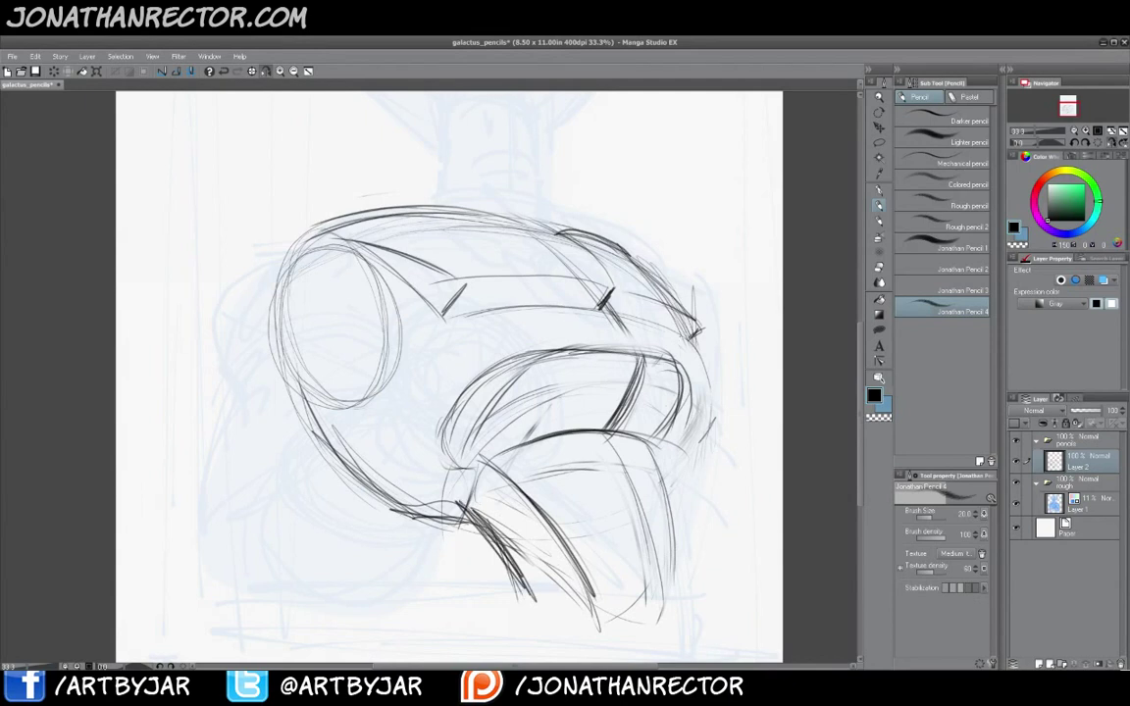
# Draw the ribcage arch's rounded outer far rim, and darken the far chest edge and the upper shoulder contour
pyautogui.moveTo(691, 338)
pyautogui.mouseDown()
pyautogui.moveTo(704, 361)
pyautogui.moveTo(697, 443)
pyautogui.moveTo(671, 464)
pyautogui.mouseUp()
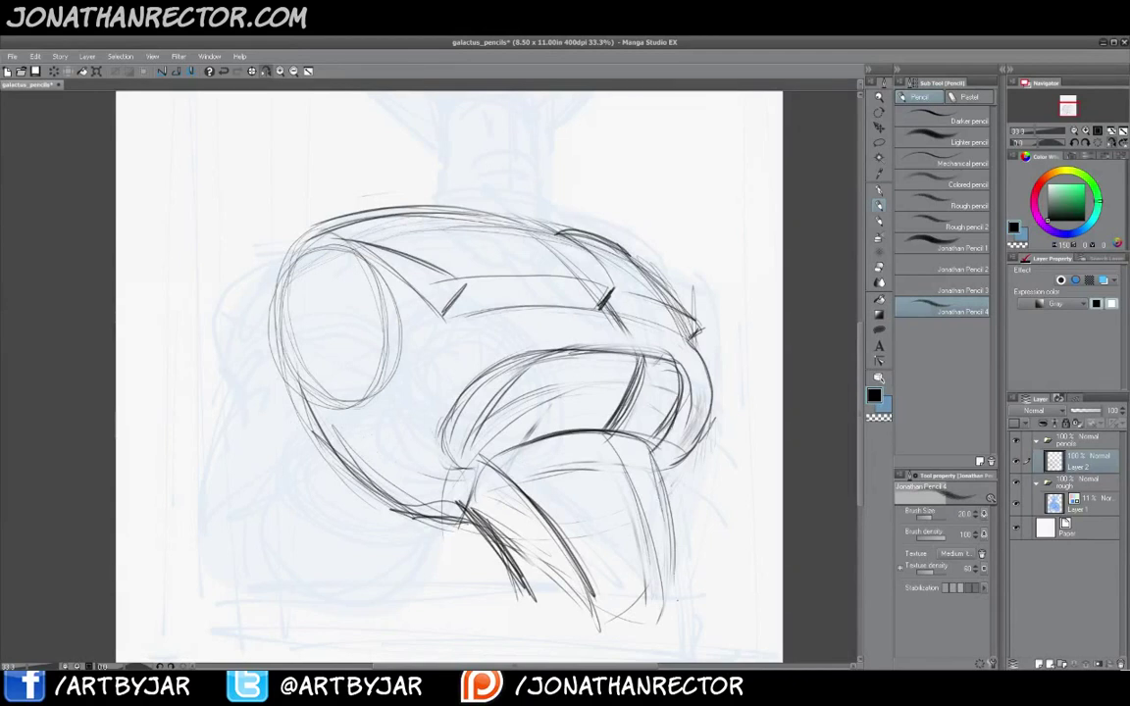
pyautogui.moveTo(698, 324); pyautogui.dragTo(688, 340)
pyautogui.moveTo(691, 314); pyautogui.dragTo(625, 251)
pyautogui.moveTo(621, 246); pyautogui.dragTo(694, 311)
pyautogui.moveTo(613, 285)
pyautogui.mouseDown()
pyautogui.moveTo(555, 232)
pyautogui.moveTo(429, 214)
pyautogui.mouseUp()
pyautogui.moveTo(508, 220); pyautogui.dragTo(346, 220)
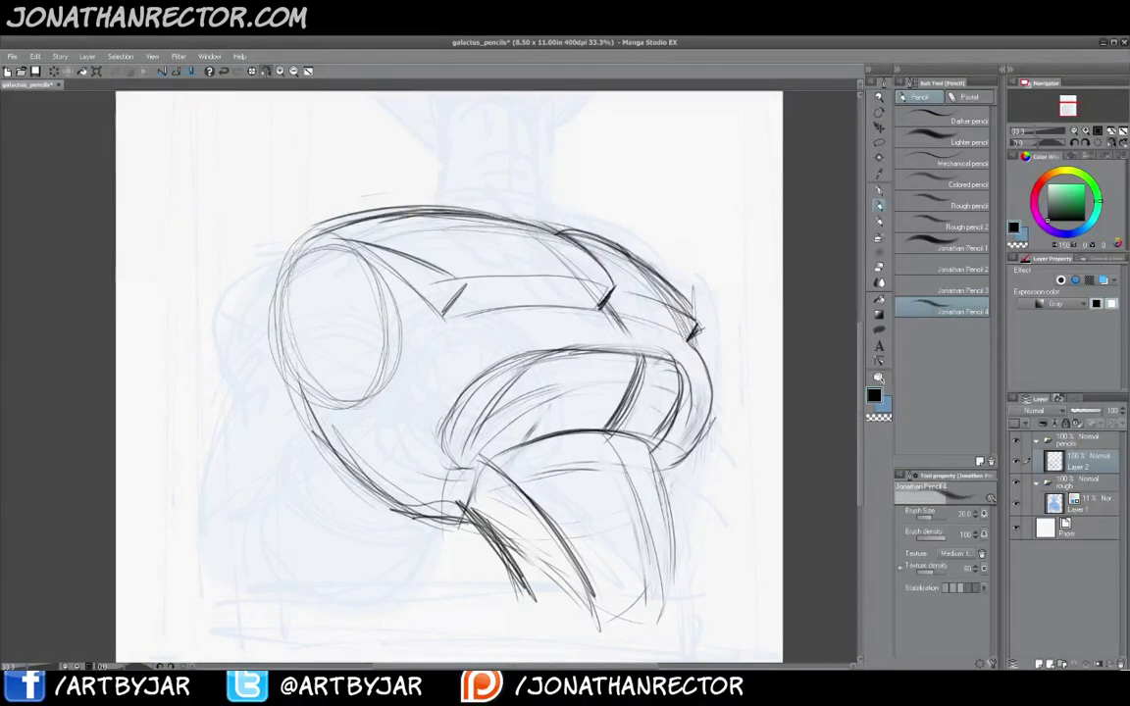
# Darken the pointed collar line beside the shoulder circle and pencil a rounded band between the chest and ribcage arch
pyautogui.moveTo(431, 210)
pyautogui.mouseDown()
pyautogui.moveTo(316, 230)
pyautogui.moveTo(442, 315)
pyautogui.mouseUp()
pyautogui.moveTo(345, 240); pyautogui.dragTo(441, 314)
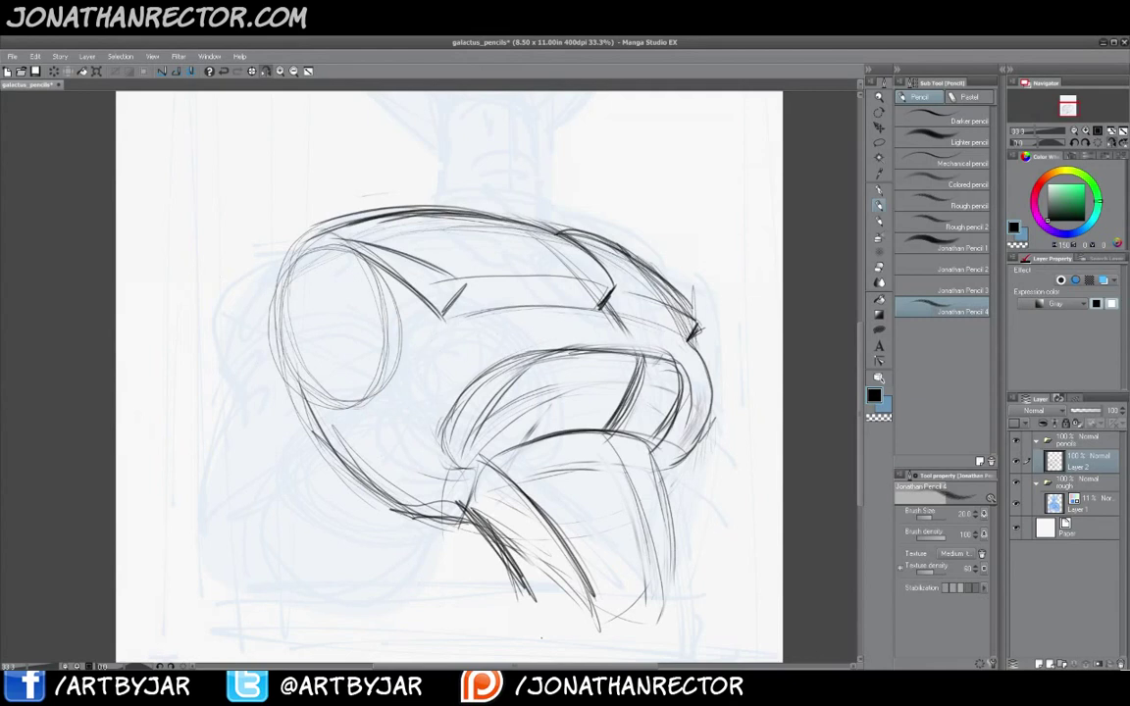
pyautogui.moveTo(493, 311); pyautogui.dragTo(498, 354)
pyautogui.moveTo(678, 335)
pyautogui.mouseDown()
pyautogui.moveTo(683, 358)
pyautogui.moveTo(617, 349)
pyautogui.mouseUp()
# Flip the canvas view horizontally and check the torso's proportions against the whole page
pyautogui.scroll(-5, 325, 223)
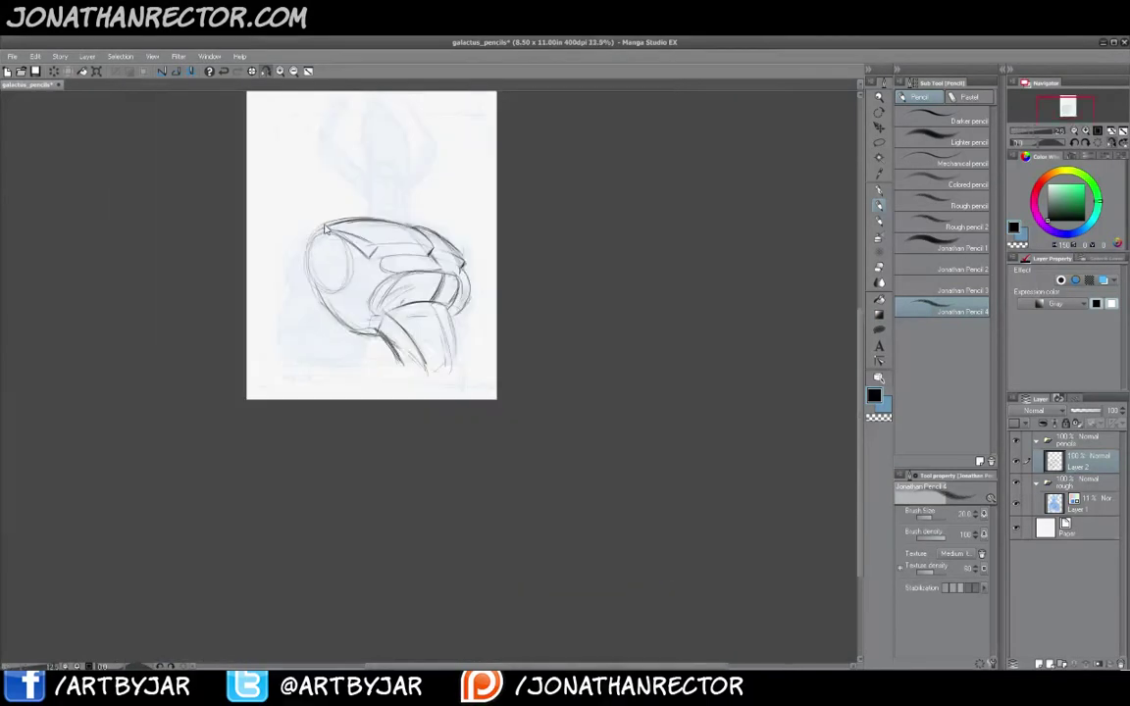
pyautogui.click(266, 70)
pyautogui.moveTo(391, 398); pyautogui.dragTo(388, 471)
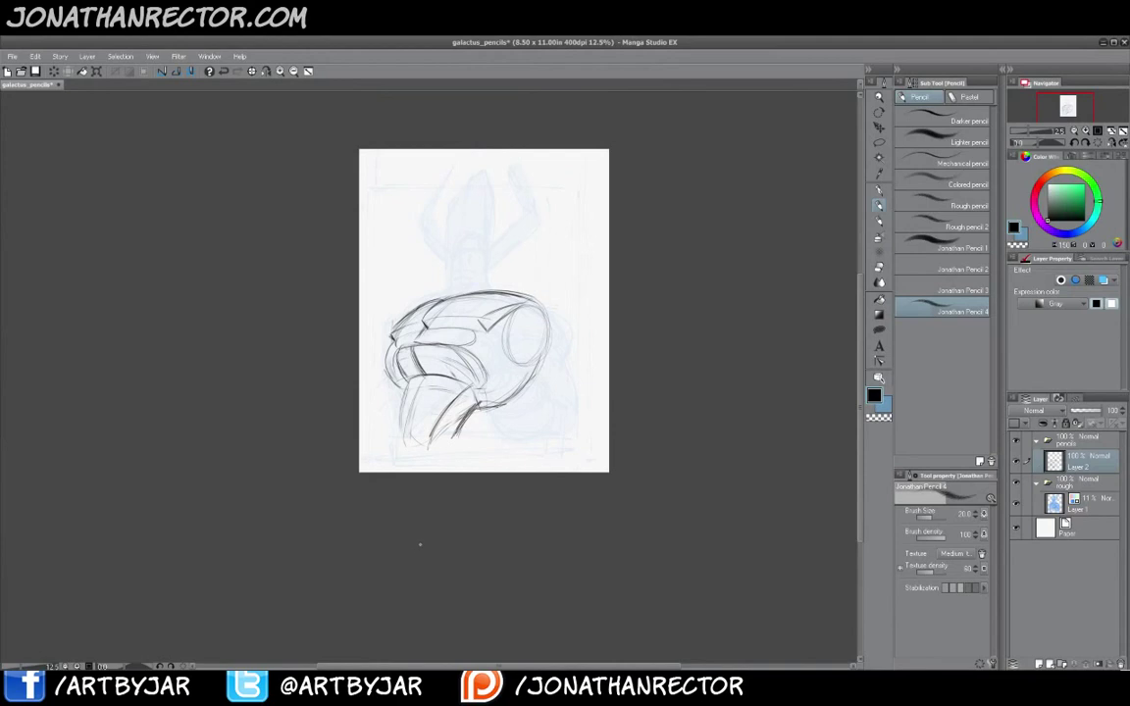
pyautogui.scroll(4, 424, 546)
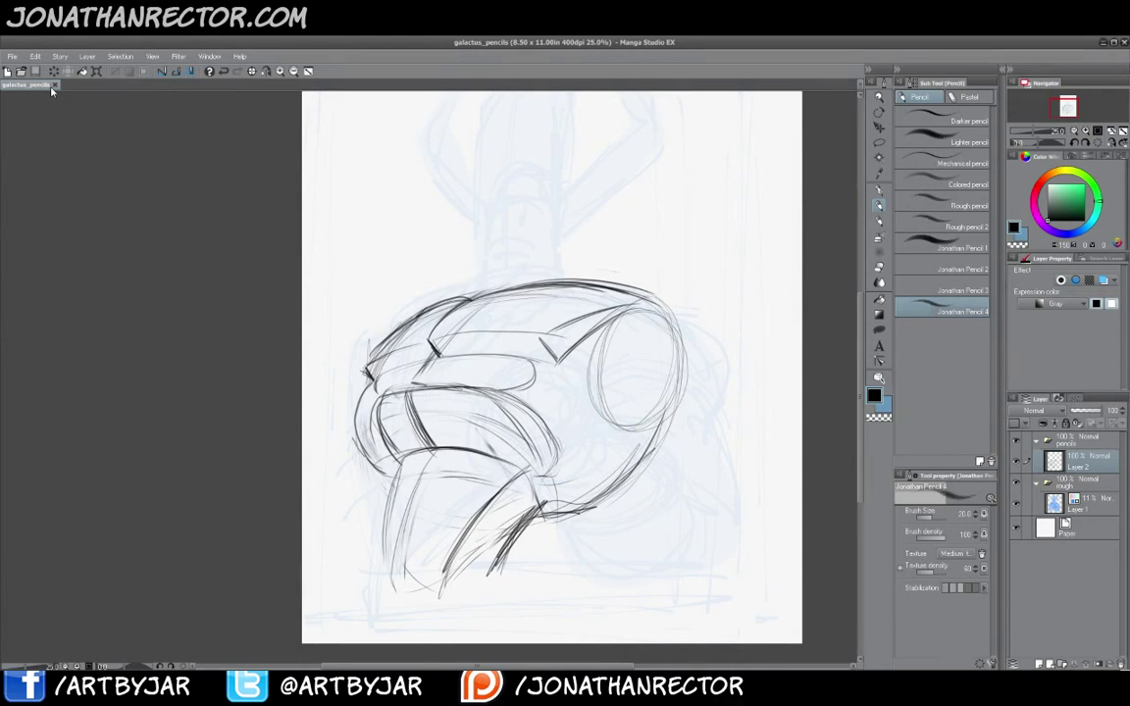
# Open the recent file raph_krang_contour and show its thumb layer folder
pyautogui.click(13, 56)
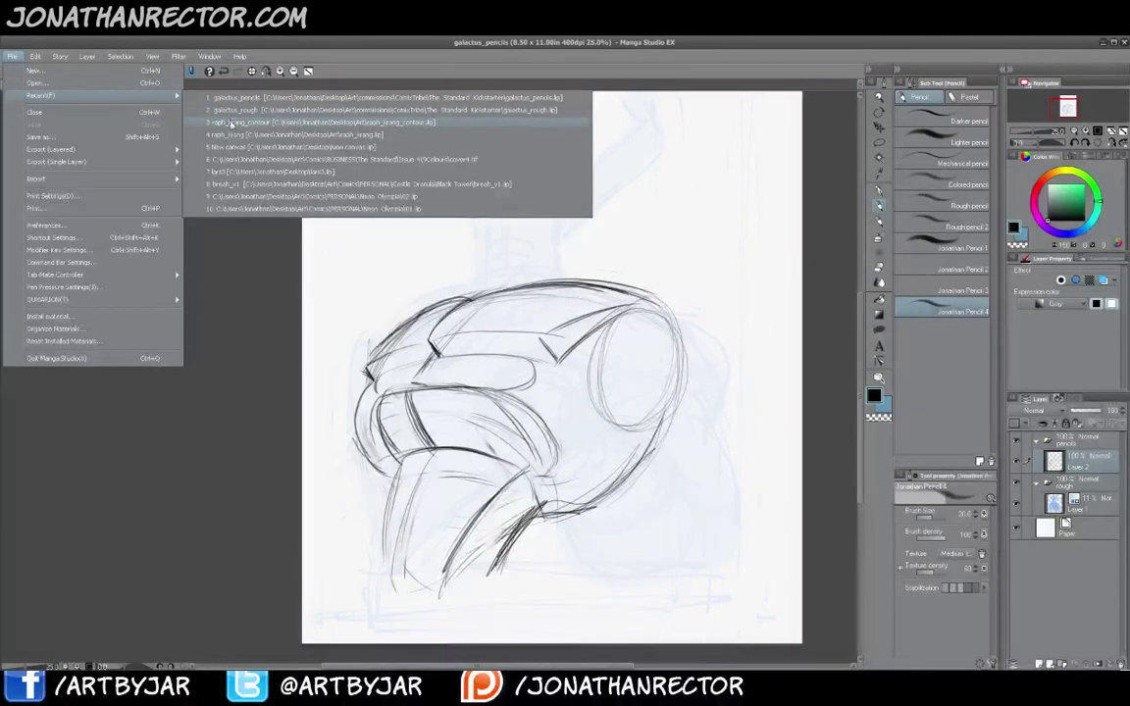
pyautogui.click(260, 170)
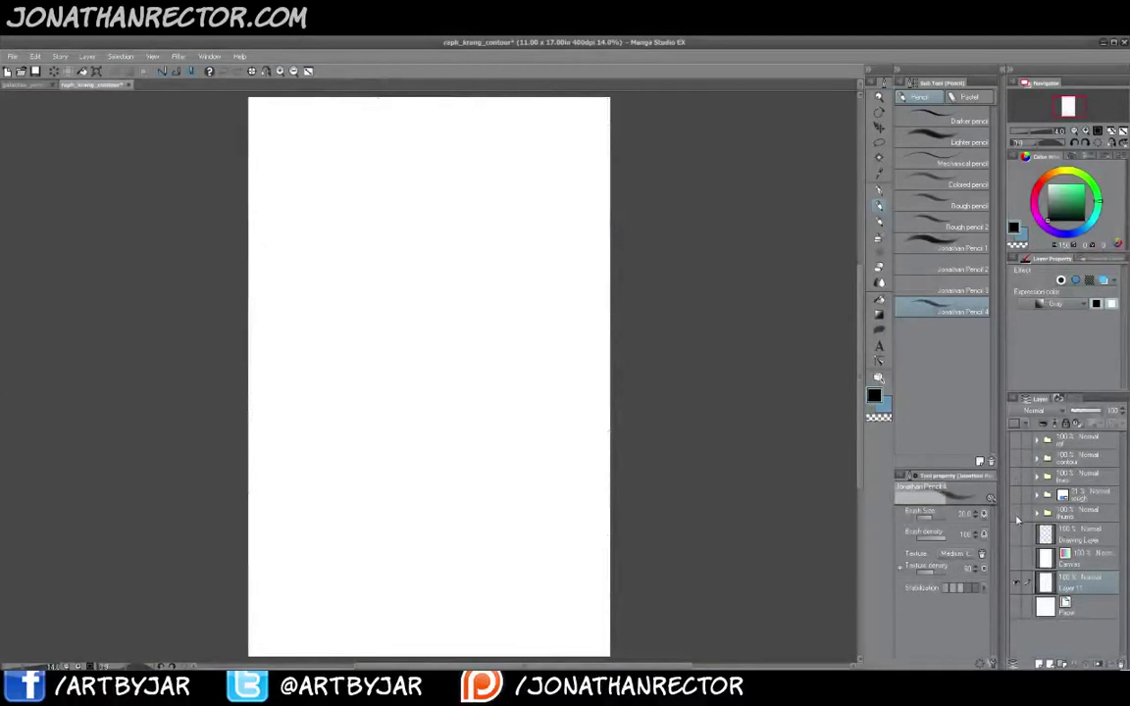
pyautogui.click(1015, 514)
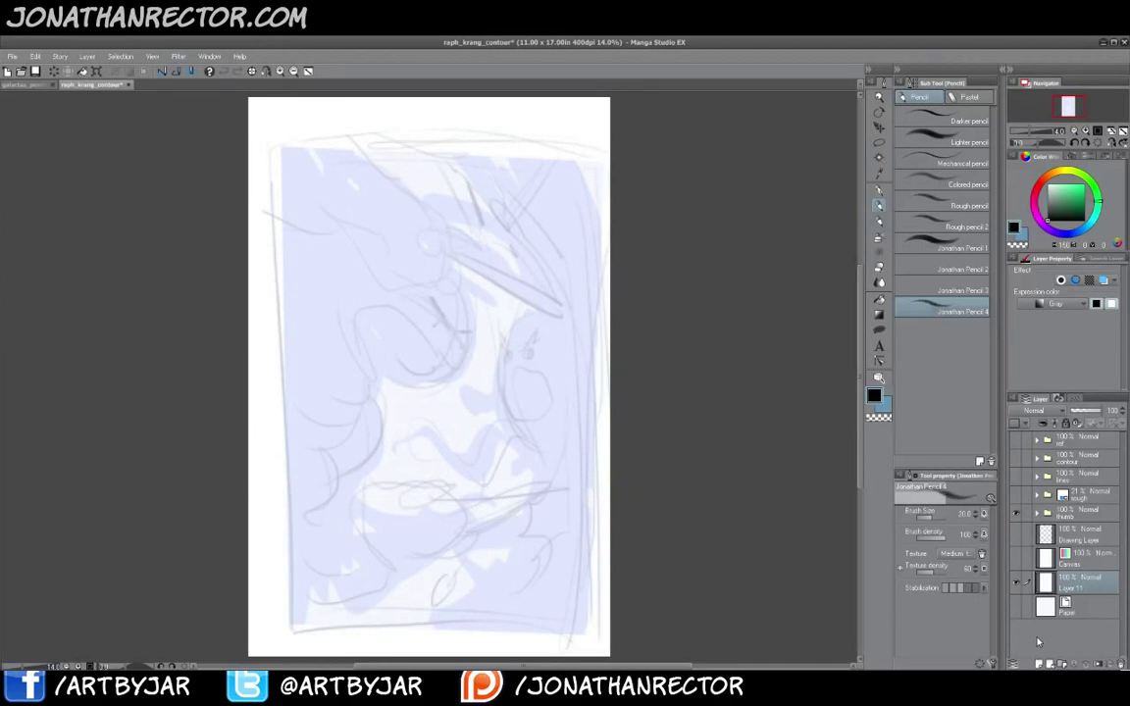
# Show the rough folder at 100 opacity without its layer colour, and lower the thumb folder's opacity to 50
pyautogui.click(1016, 510)
pyautogui.click(1096, 498)
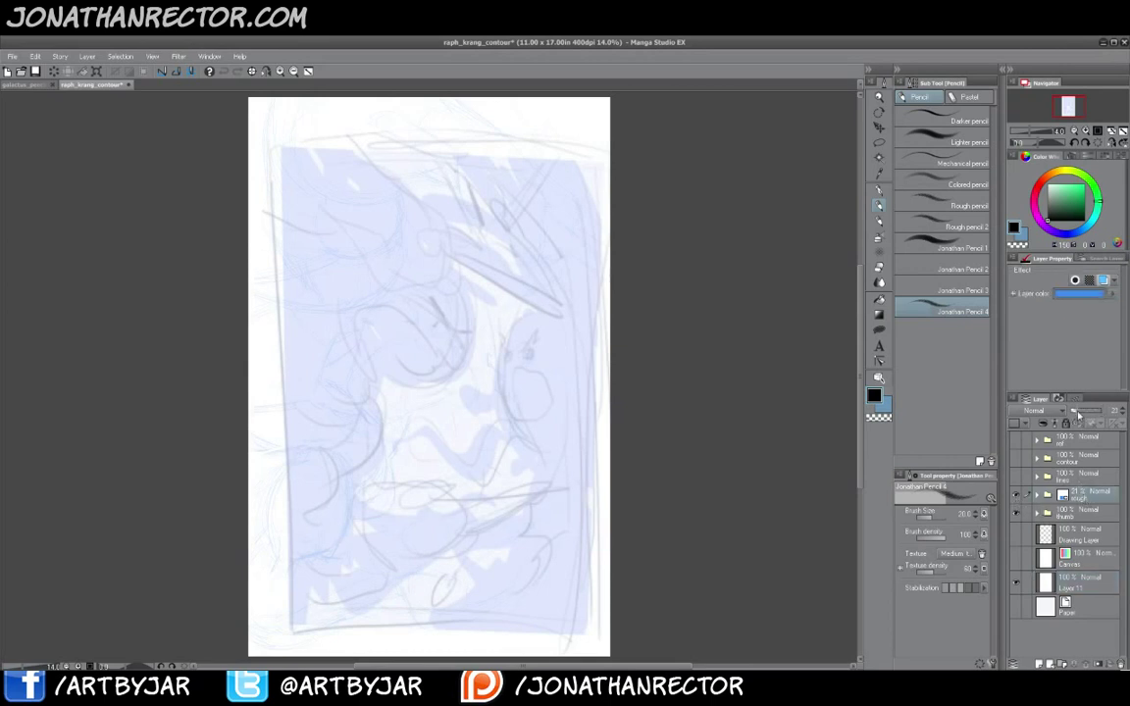
pyautogui.moveTo(1089, 410); pyautogui.dragTo(1107, 413)
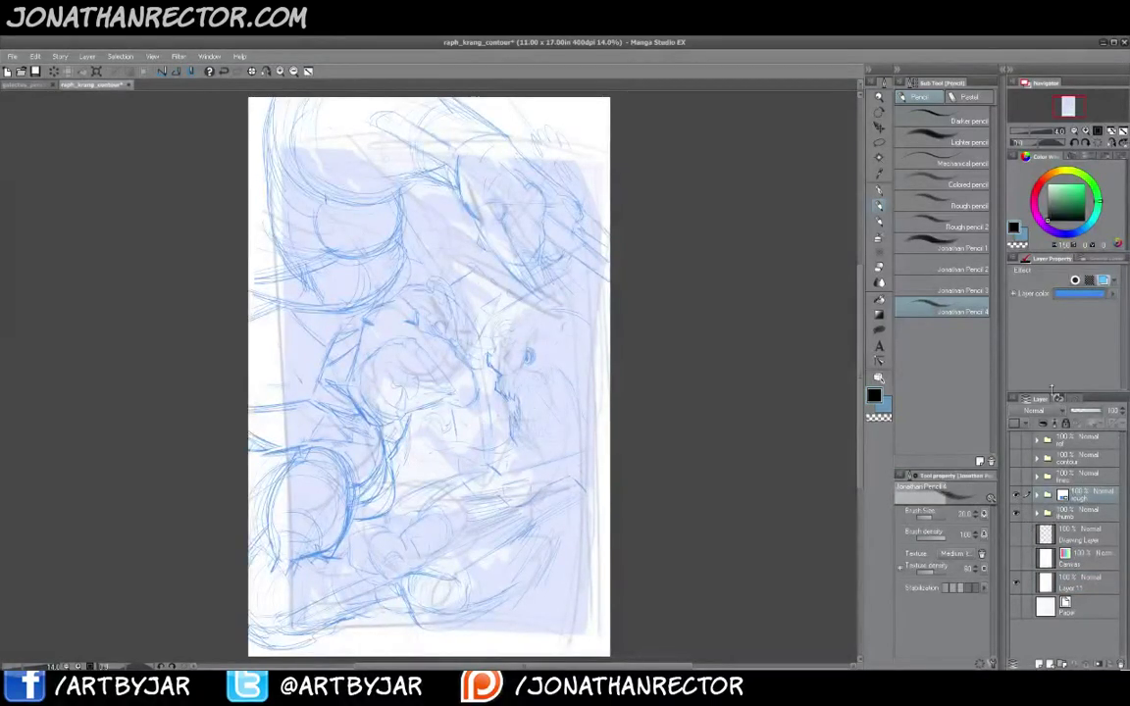
pyautogui.click(1104, 280)
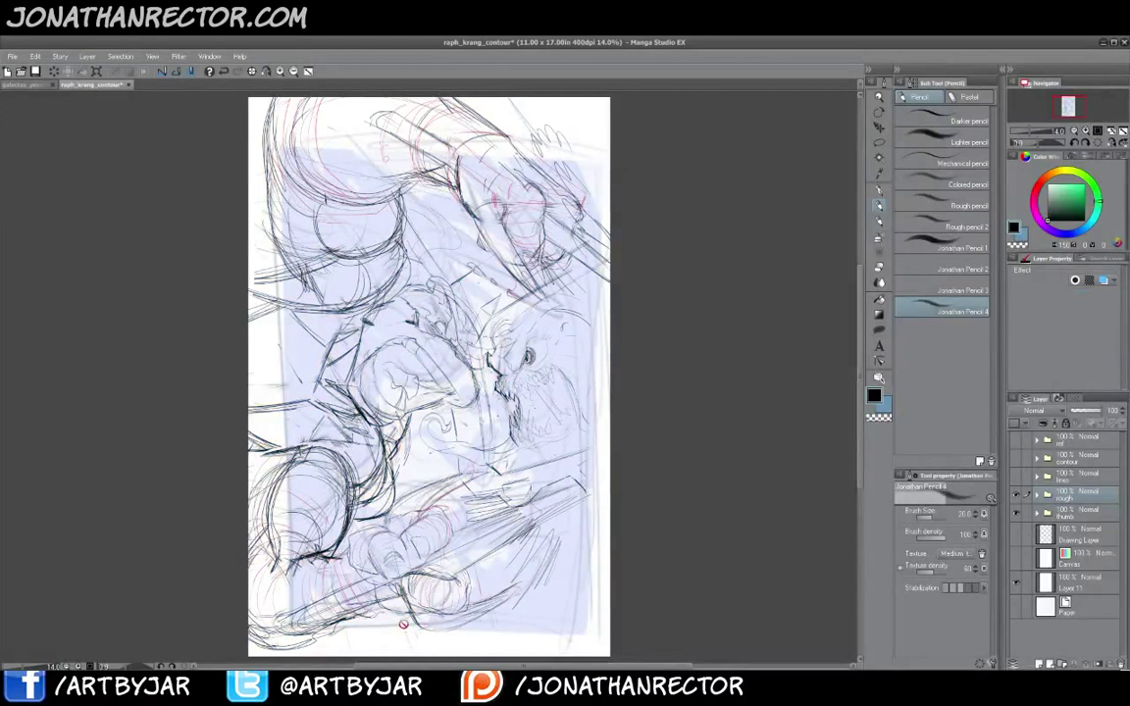
pyautogui.click(1082, 516)
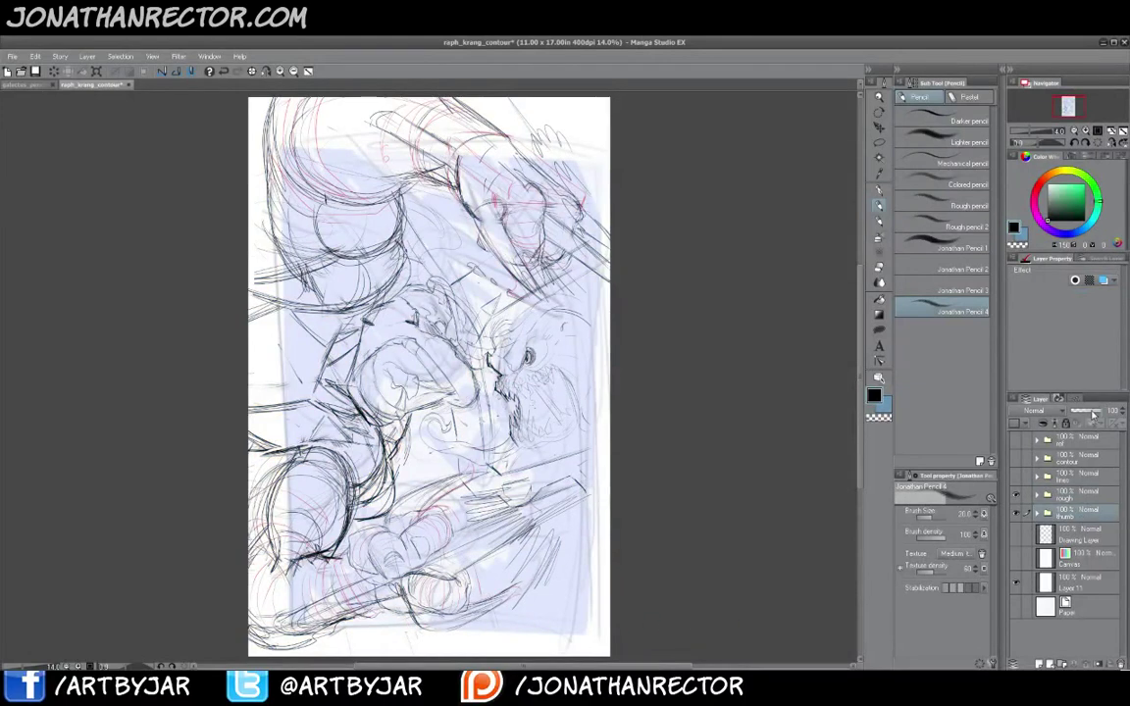
pyautogui.click(1087, 412)
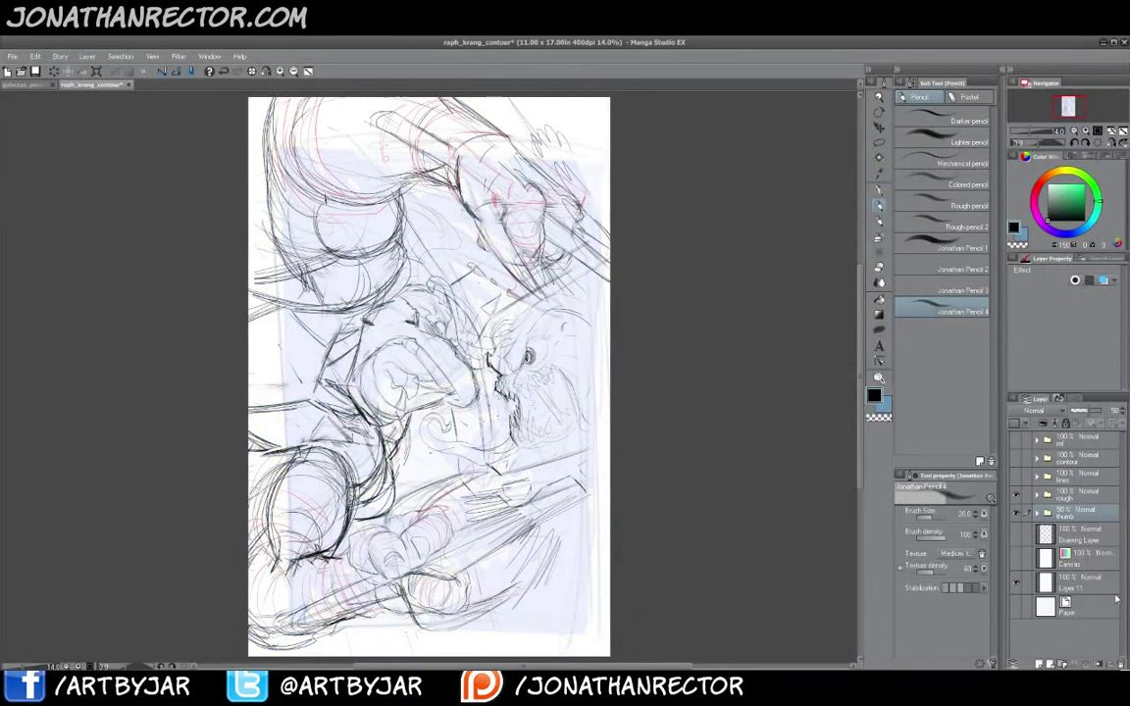
# Hide the thumb folder, show the lines folder, and fade the rough to 36 opacity with its blue layer colour on
pyautogui.scroll(3, 334, 409)
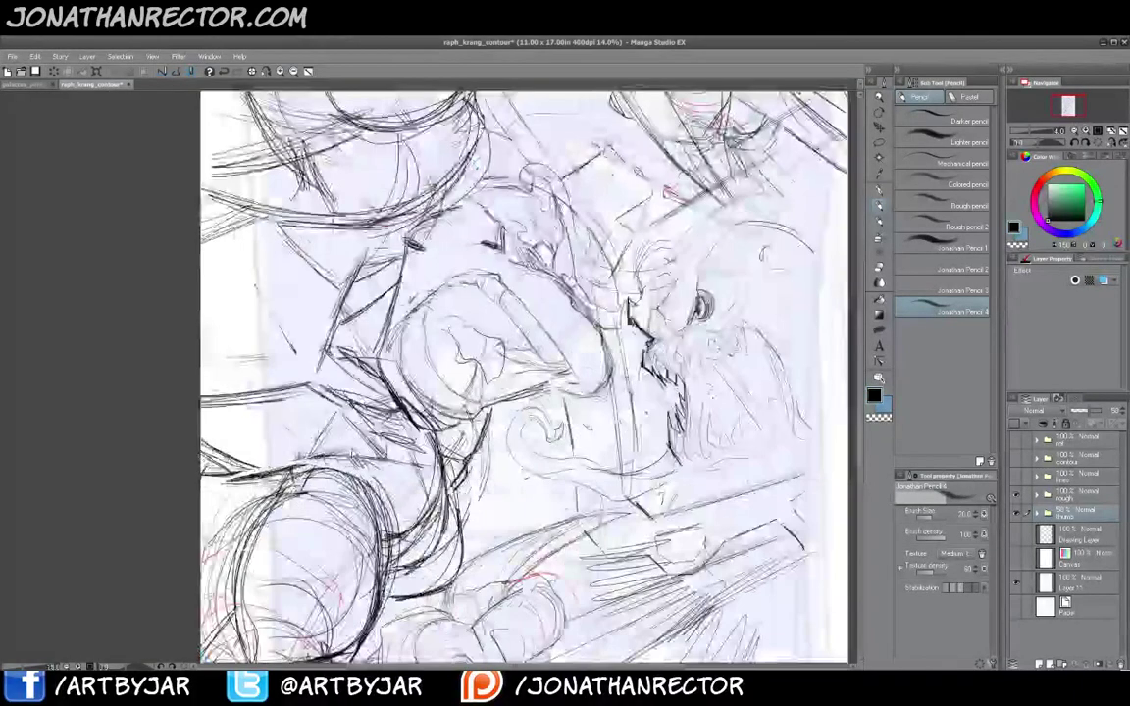
pyautogui.moveTo(457, 155); pyautogui.dragTo(401, 380)
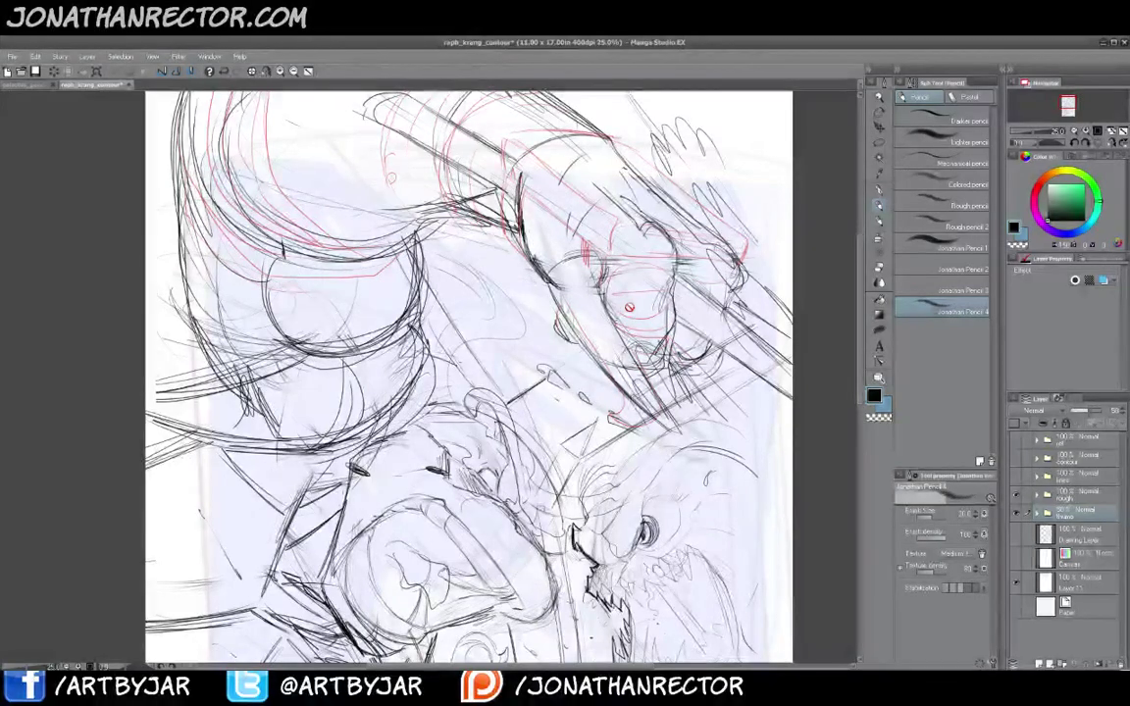
pyautogui.moveTo(330, 513); pyautogui.dragTo(351, 344)
pyautogui.moveTo(399, 491); pyautogui.dragTo(383, 402)
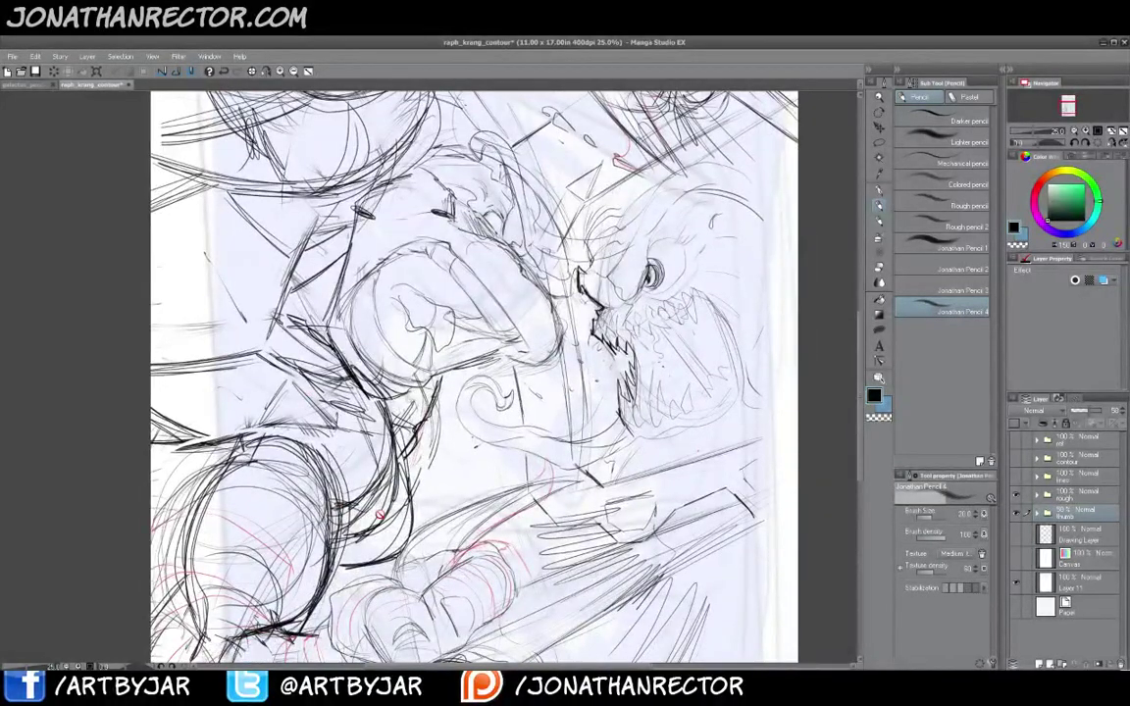
pyautogui.moveTo(379, 512); pyautogui.dragTo(373, 364)
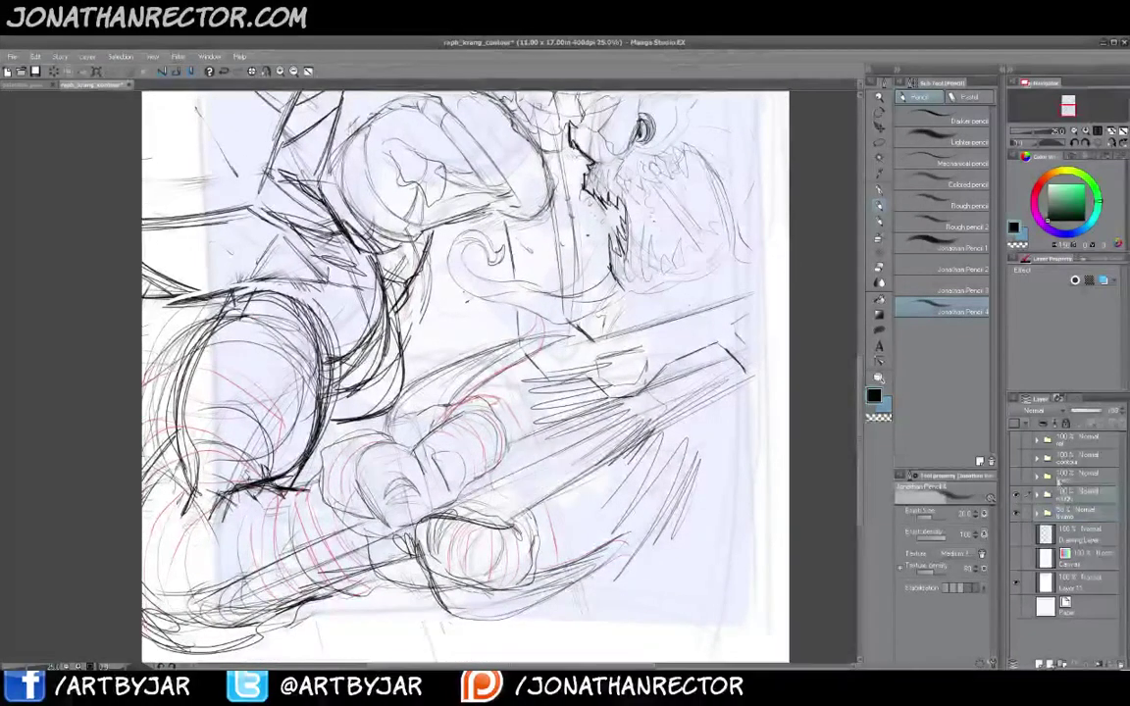
pyautogui.click(1102, 281)
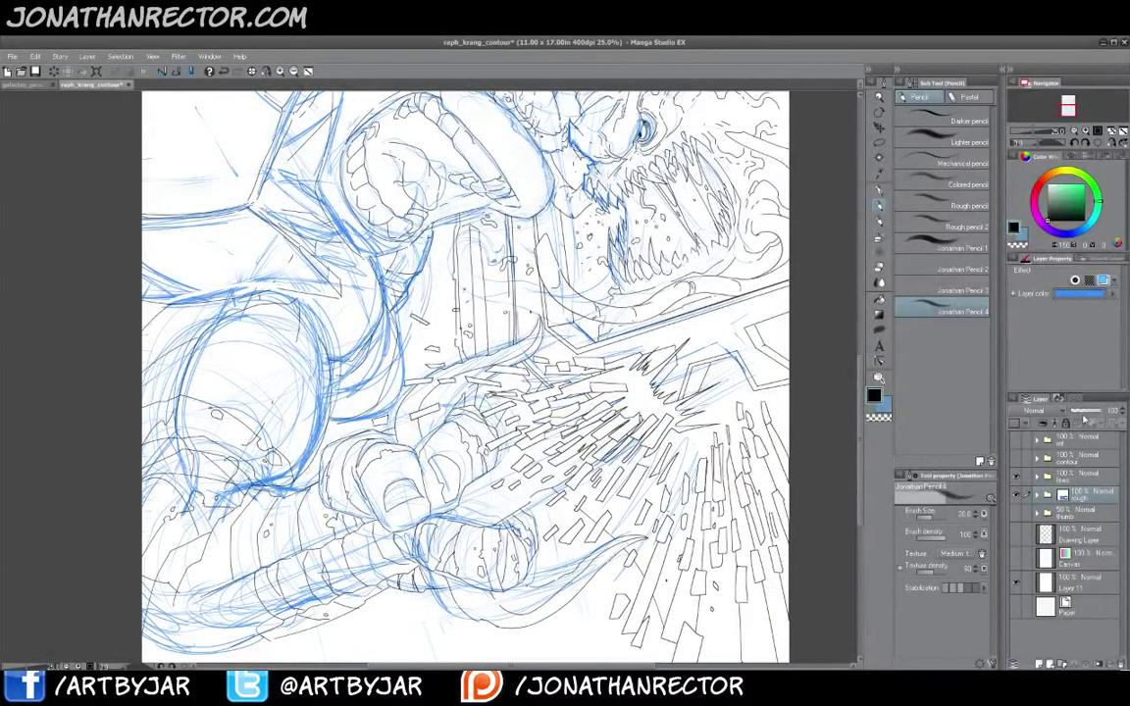
pyautogui.click(1084, 411)
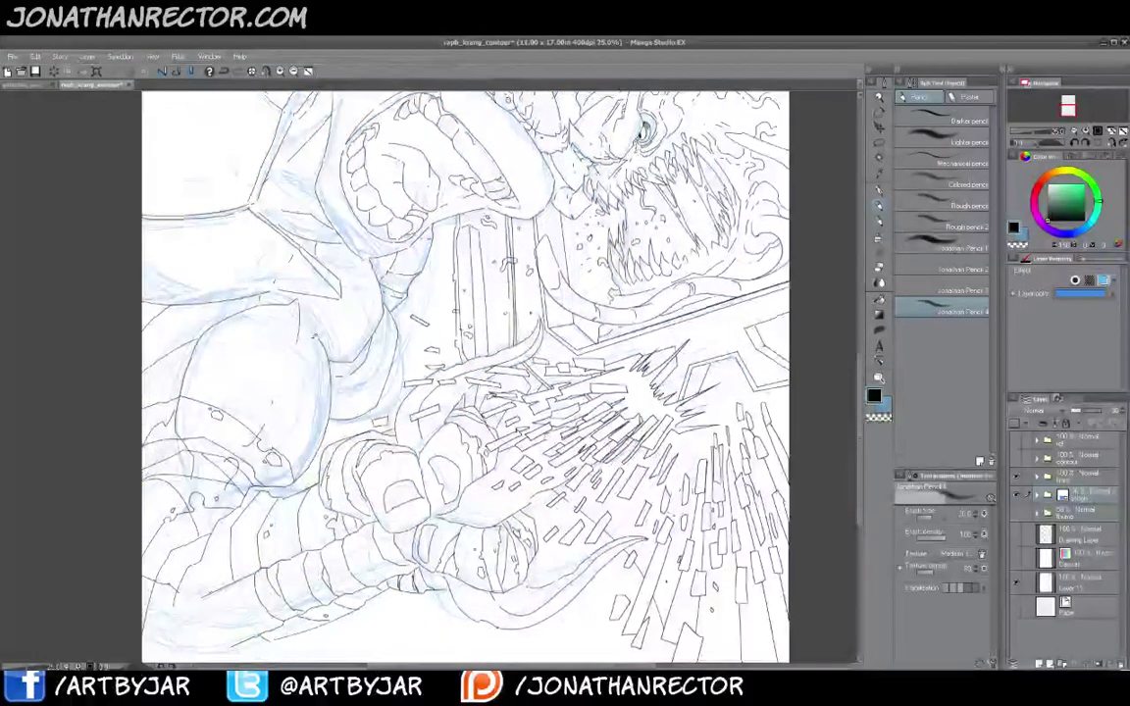
# Examine the contour linework over the faded blue rough, comparing both characters' heads, mouths and the surrounding debris up close
pyautogui.moveTo(466, 255); pyautogui.dragTo(468, 528)
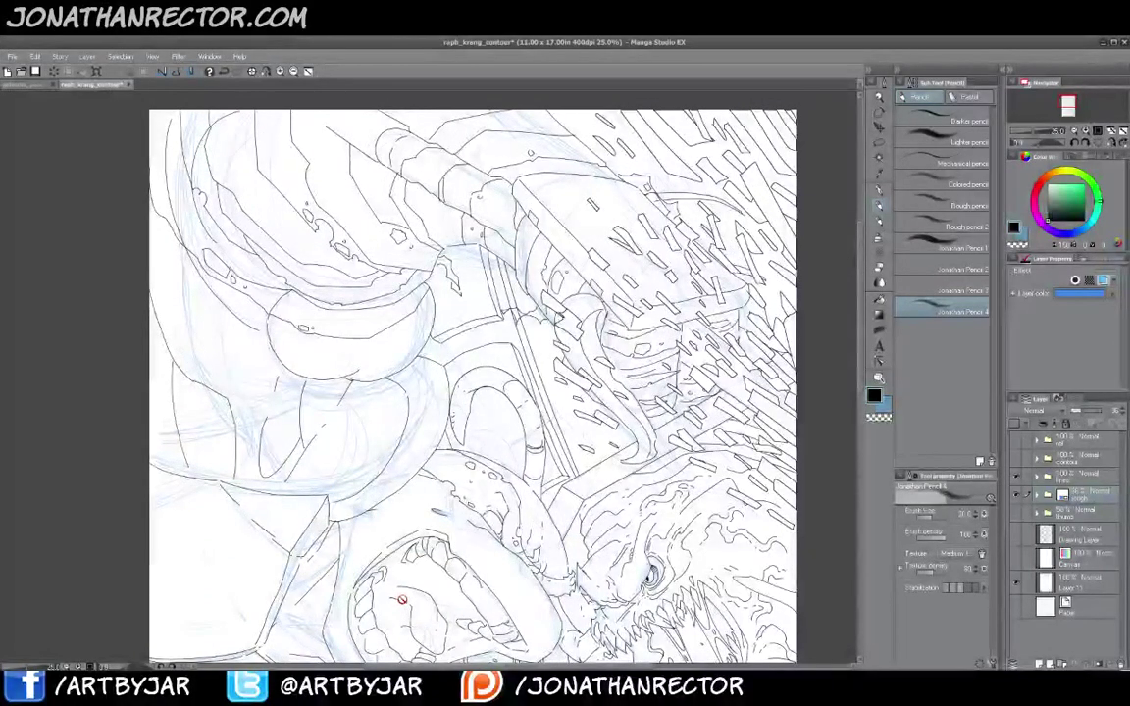
pyautogui.moveTo(402, 599); pyautogui.dragTo(382, 338)
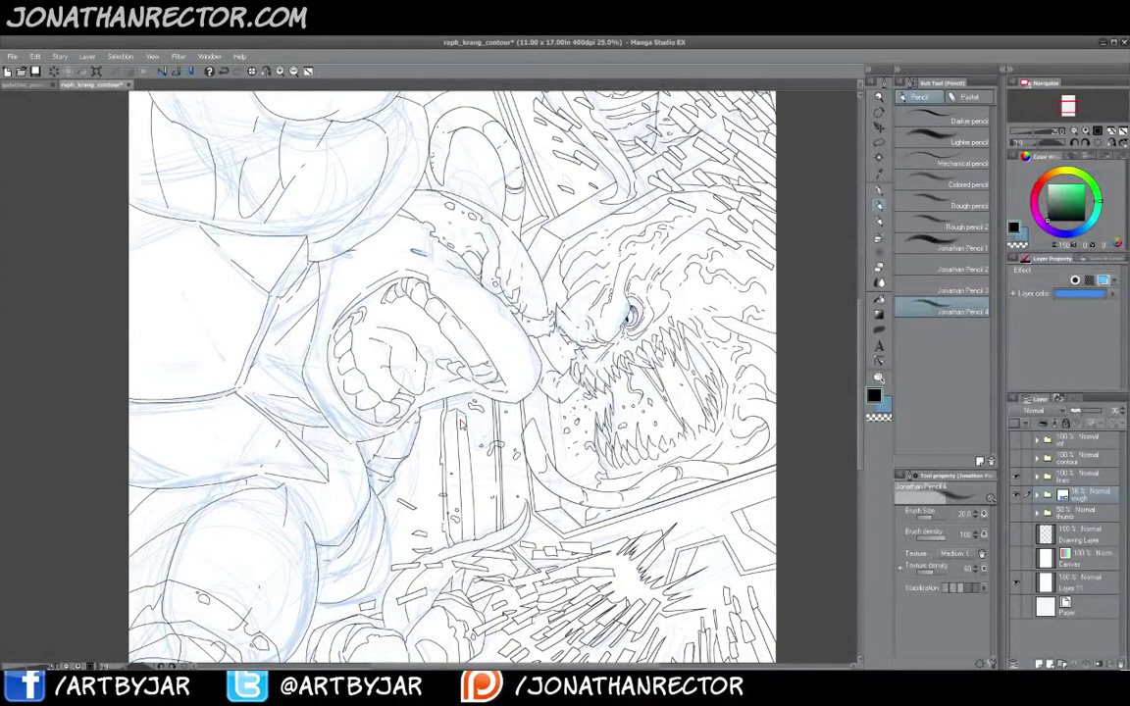
pyautogui.scroll(2, 461, 424)
pyautogui.scroll(1, 462, 424)
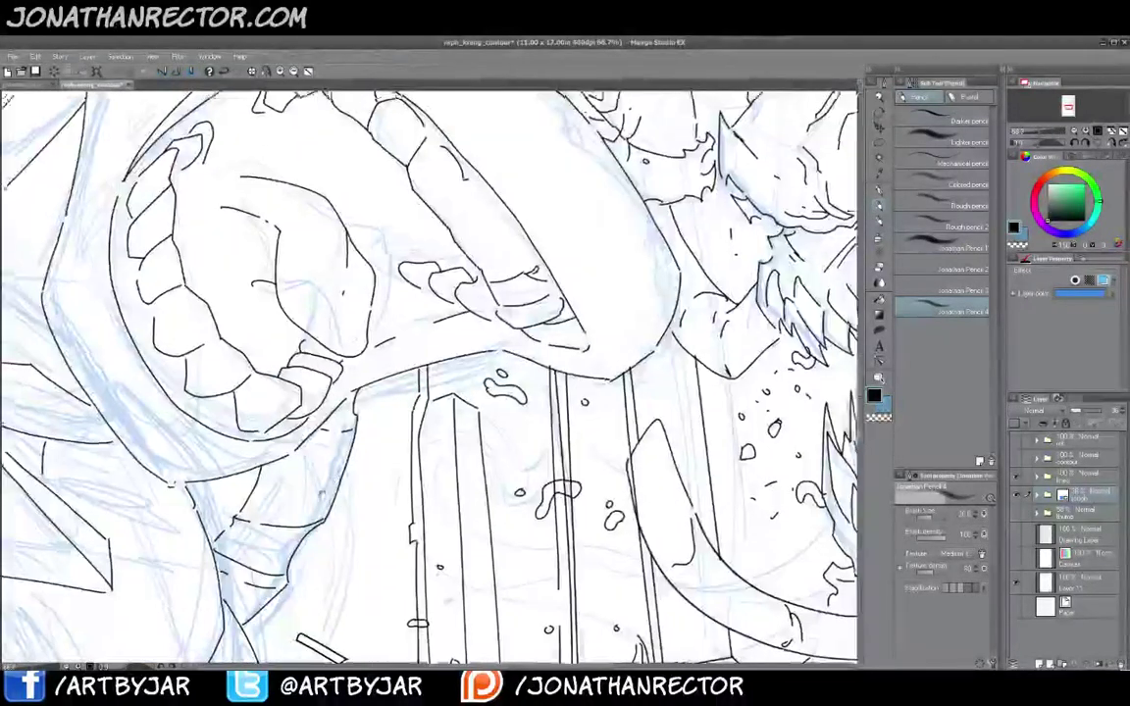
pyautogui.moveTo(259, 485); pyautogui.dragTo(377, 437)
pyautogui.moveTo(285, 449); pyautogui.dragTo(382, 504)
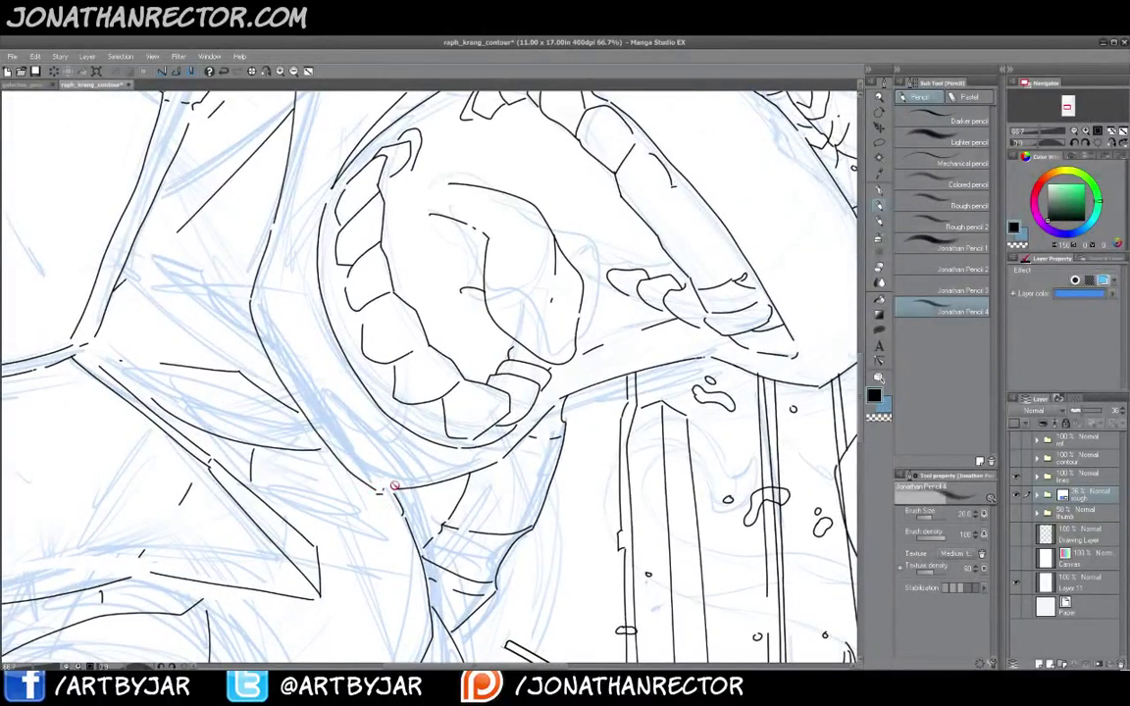
pyautogui.moveTo(553, 233); pyautogui.dragTo(417, 469)
pyautogui.moveTo(698, 394); pyautogui.dragTo(589, 448)
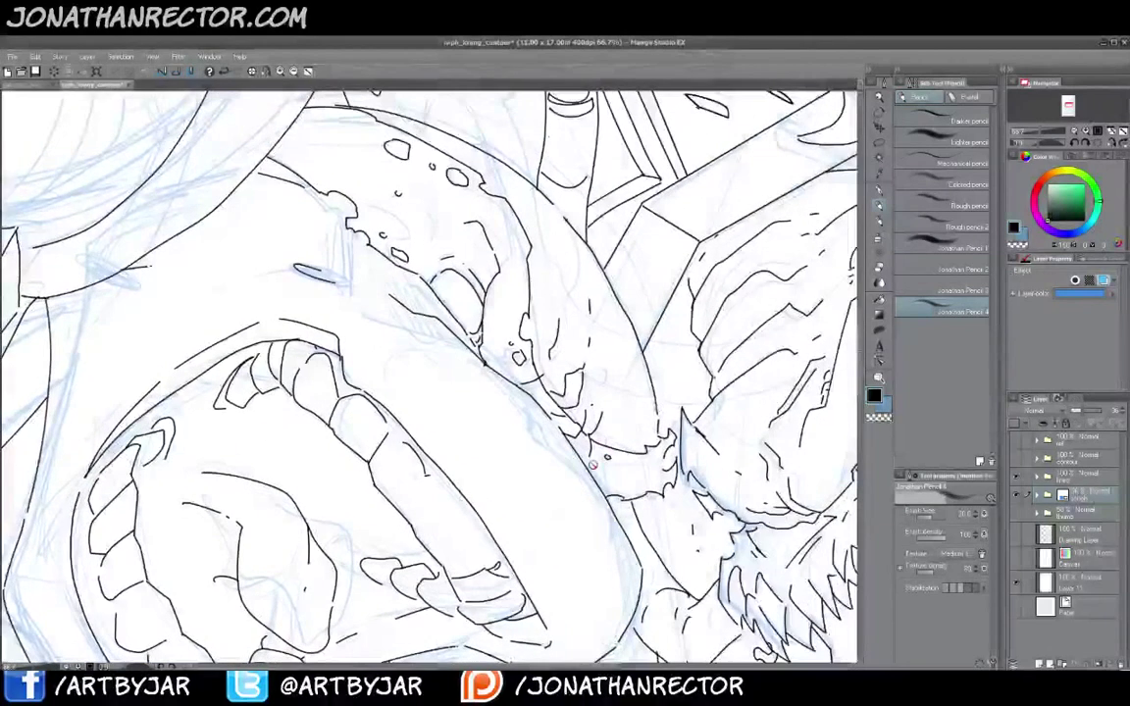
pyautogui.scroll(-2, 550, 460)
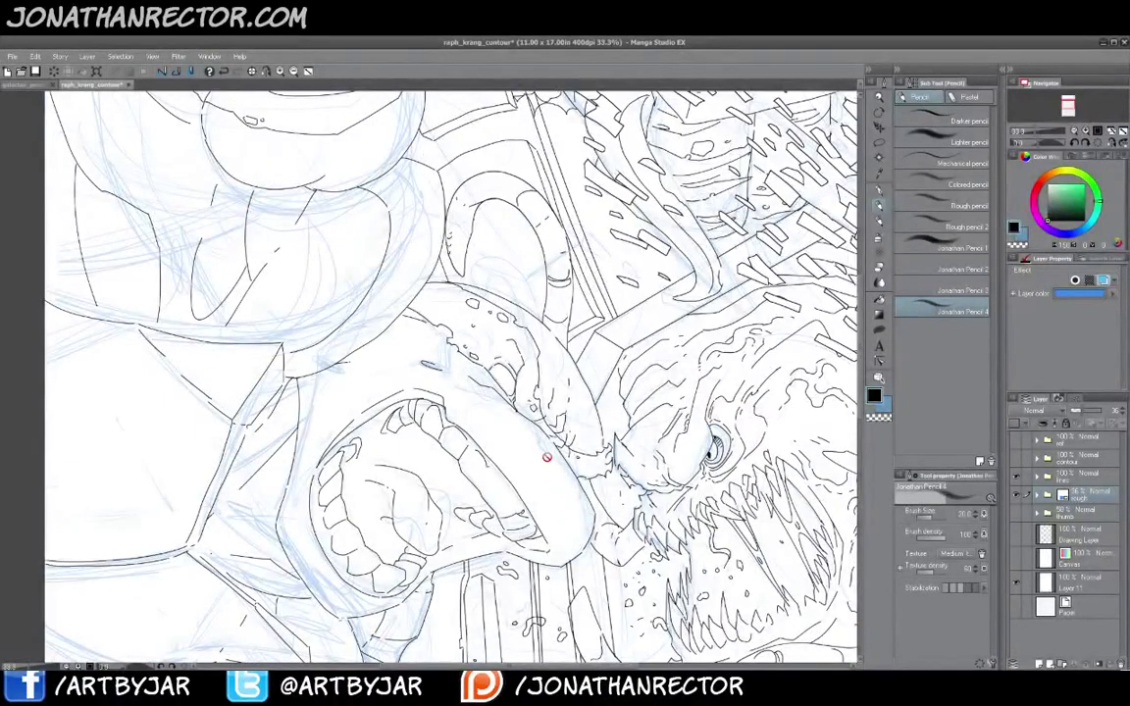
pyautogui.scroll(-1, 547, 457)
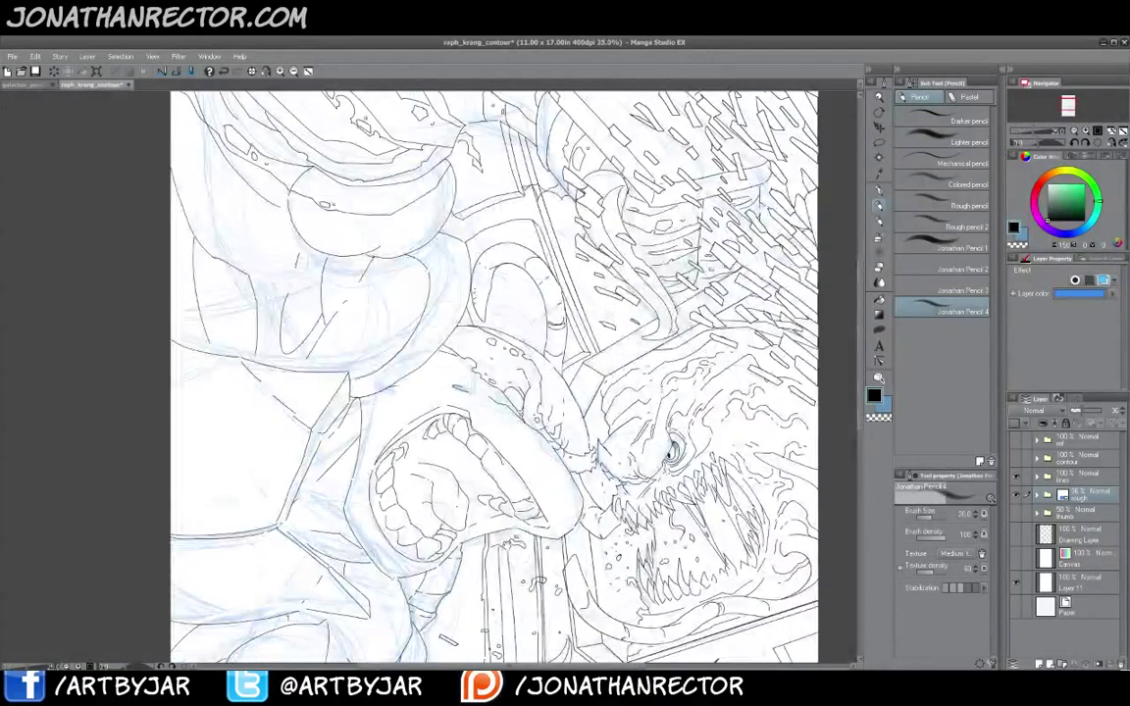
# Hide the rough folder and show the contour folder over the lines of the two-character drawing
pyautogui.moveTo(548, 457); pyautogui.dragTo(546, 279)
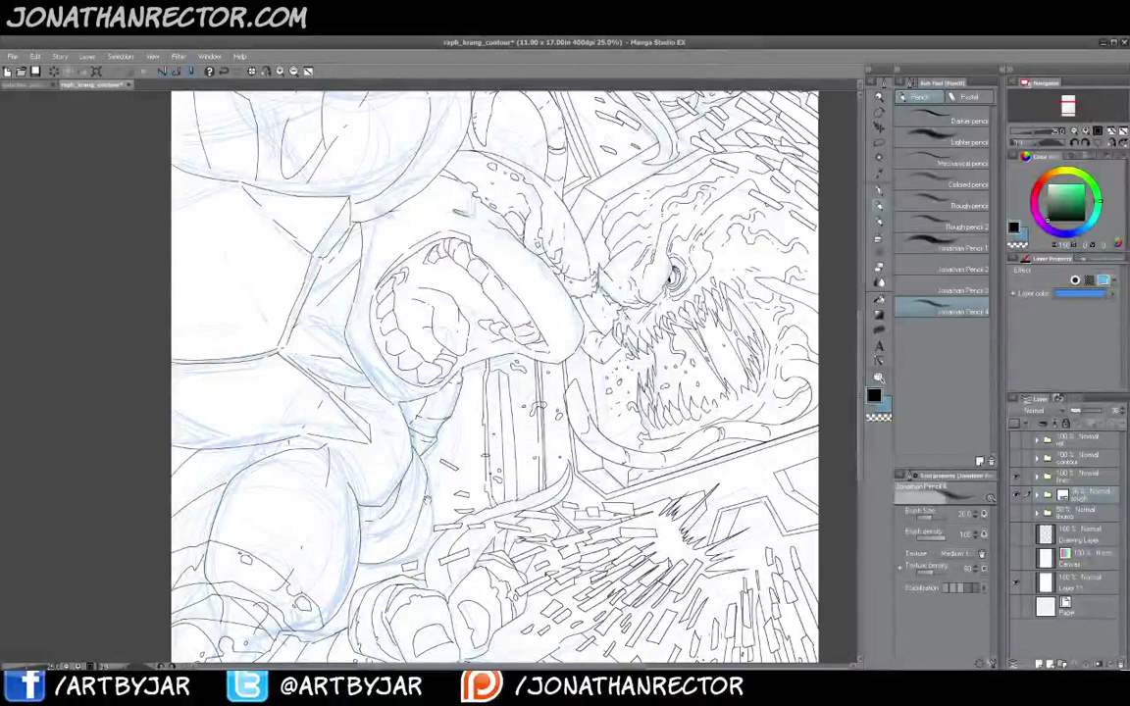
pyautogui.scroll(-2, 385, 450)
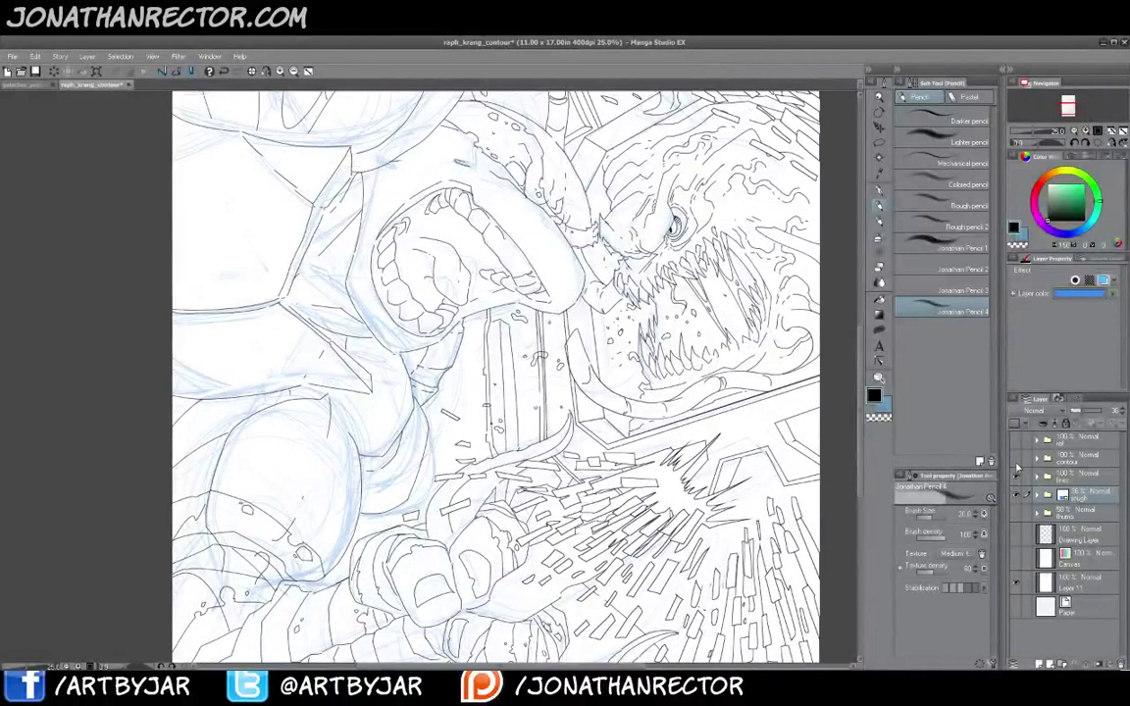
pyautogui.click(1015, 486)
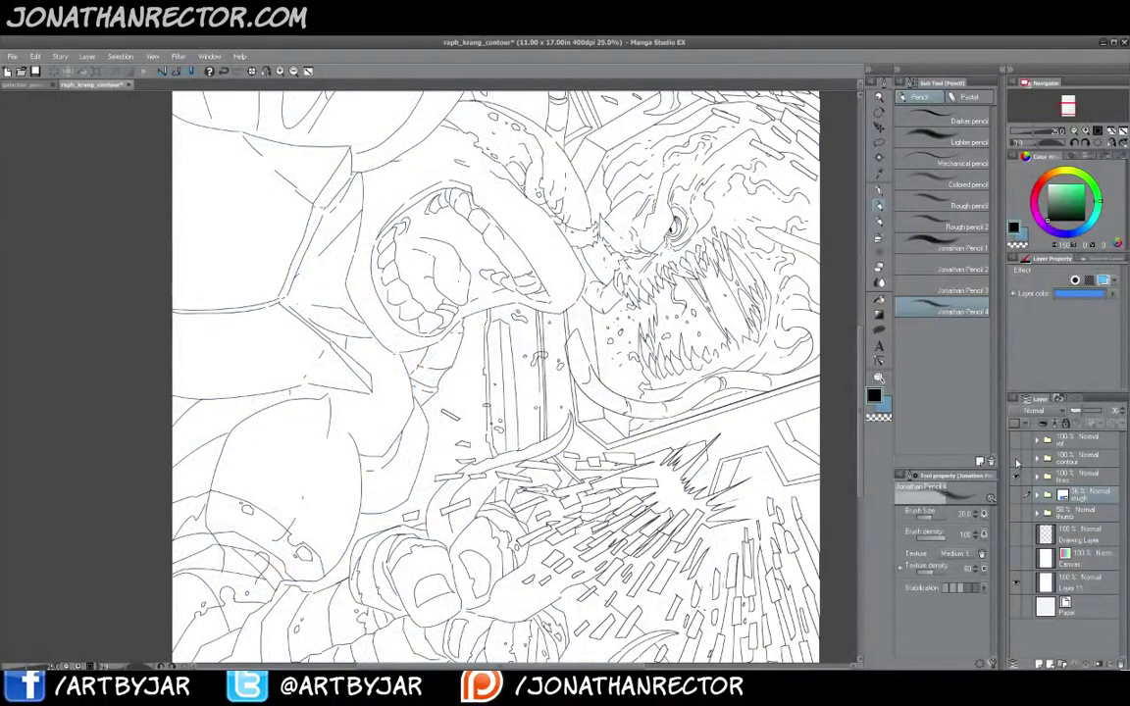
pyautogui.click(1016, 459)
# Examine the heavier contour outlines around both characters and the tentacles, and close raph_krang_contour without saving it
pyautogui.moveTo(275, 351); pyautogui.dragTo(275, 528)
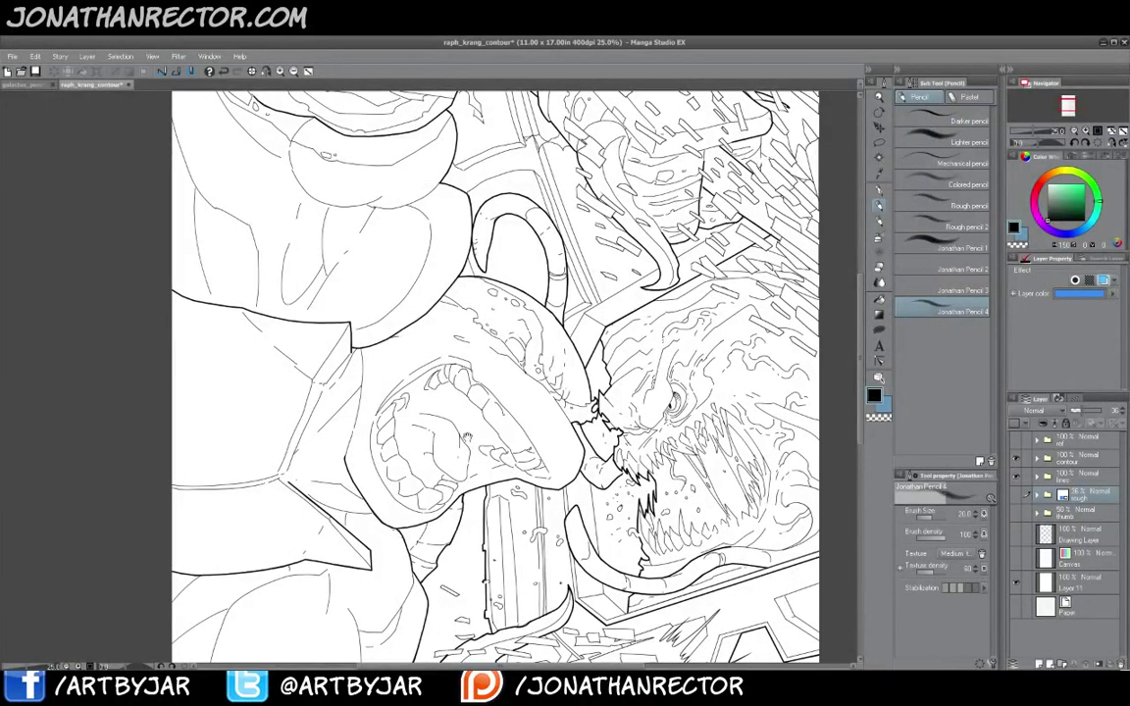
pyautogui.moveTo(433, 397); pyautogui.dragTo(423, 554)
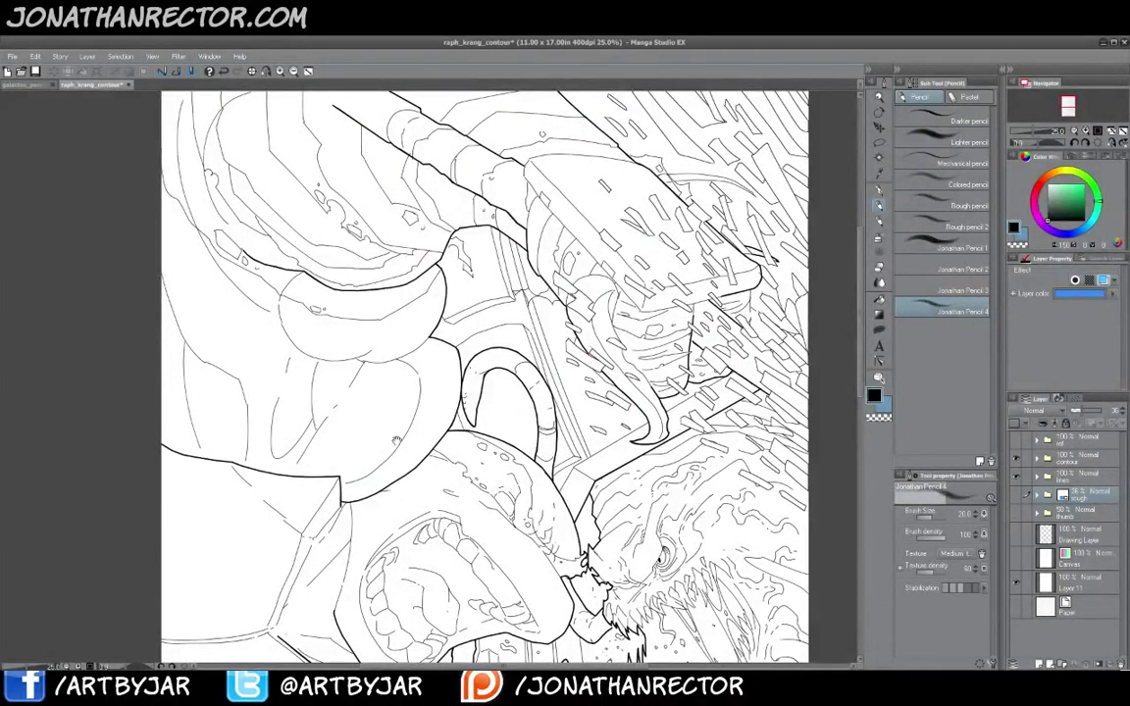
pyautogui.moveTo(397, 441); pyautogui.dragTo(422, 224)
pyautogui.moveTo(363, 431)
pyautogui.mouseDown()
pyautogui.moveTo(408, 200)
pyautogui.moveTo(255, 377)
pyautogui.moveTo(286, 509)
pyautogui.mouseUp()
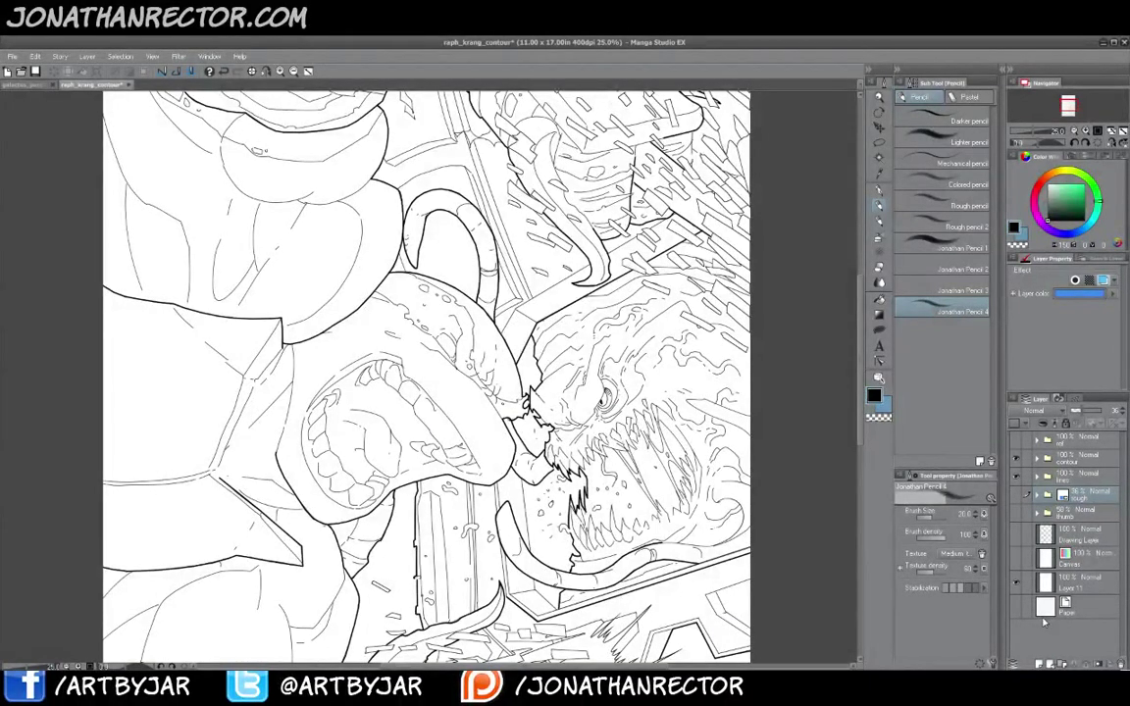
pyautogui.moveTo(355, 417); pyautogui.dragTo(397, 283)
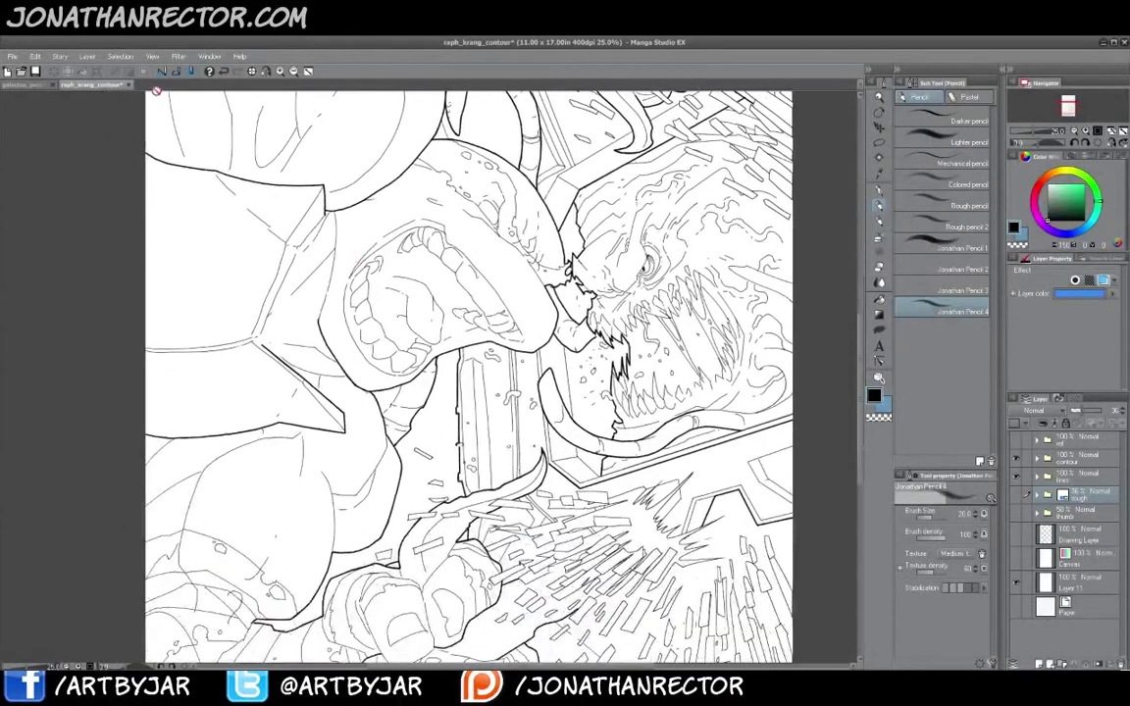
pyautogui.click(128, 87)
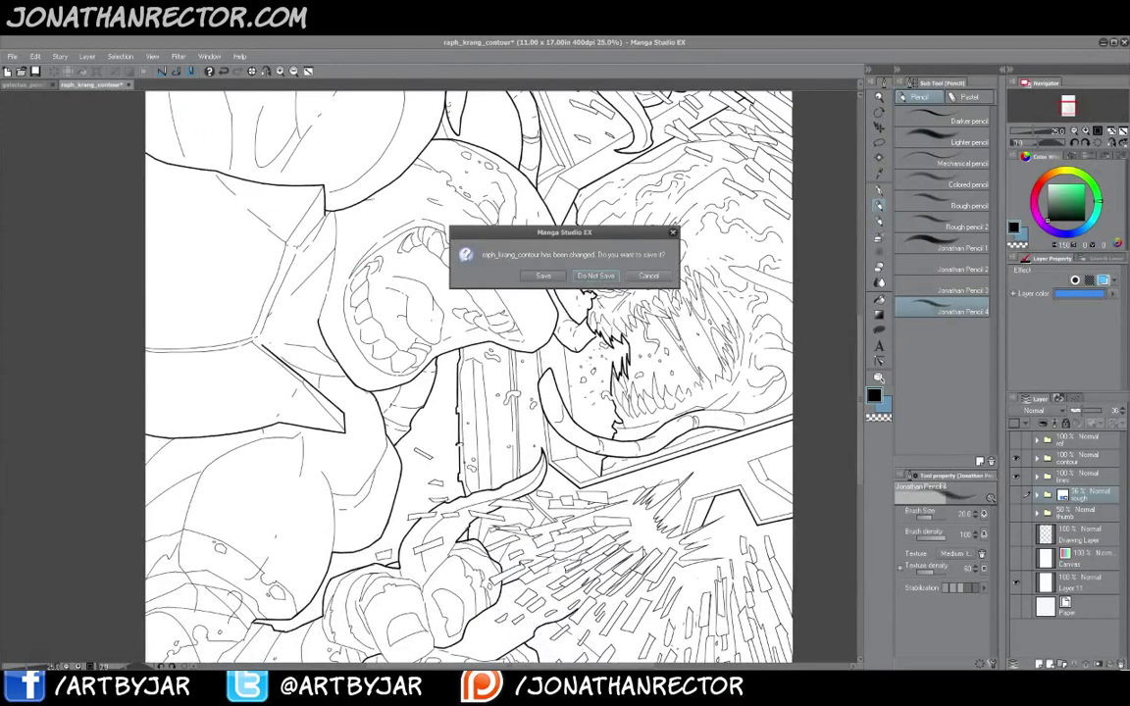
pyautogui.click(596, 275)
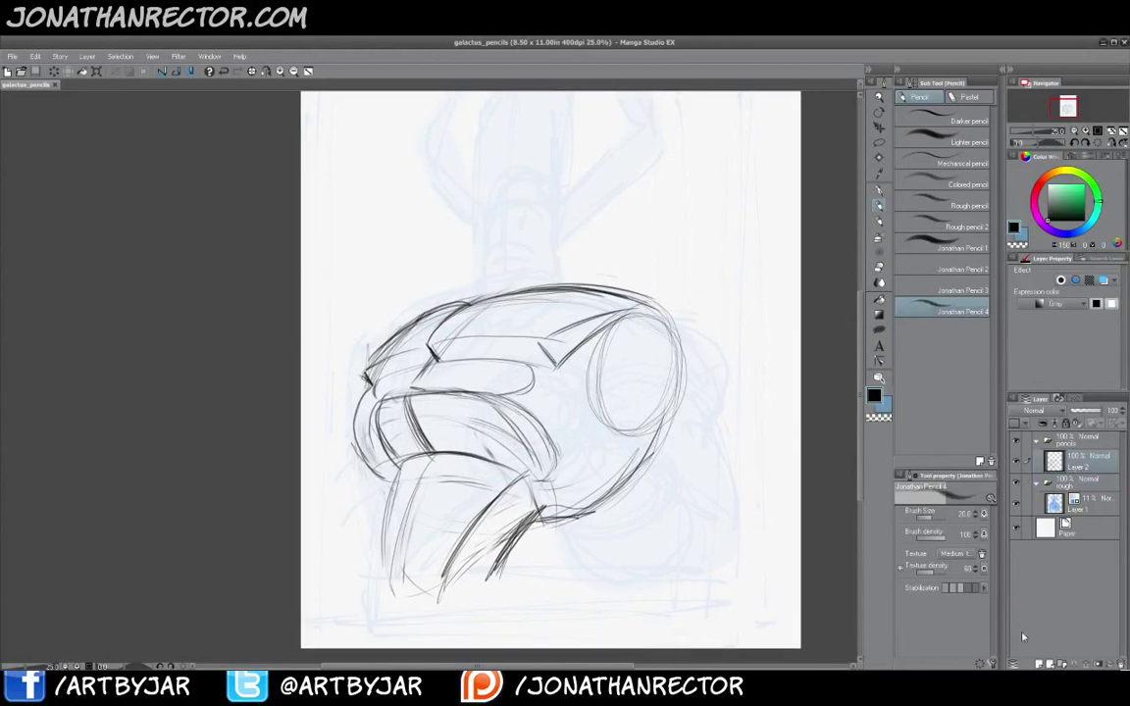
# Add a new layer above Layer 2, tint Layer 2 with the blue layer colour, and make the new layer active
pyautogui.hotkey('ctrl', 'shift', 'n')
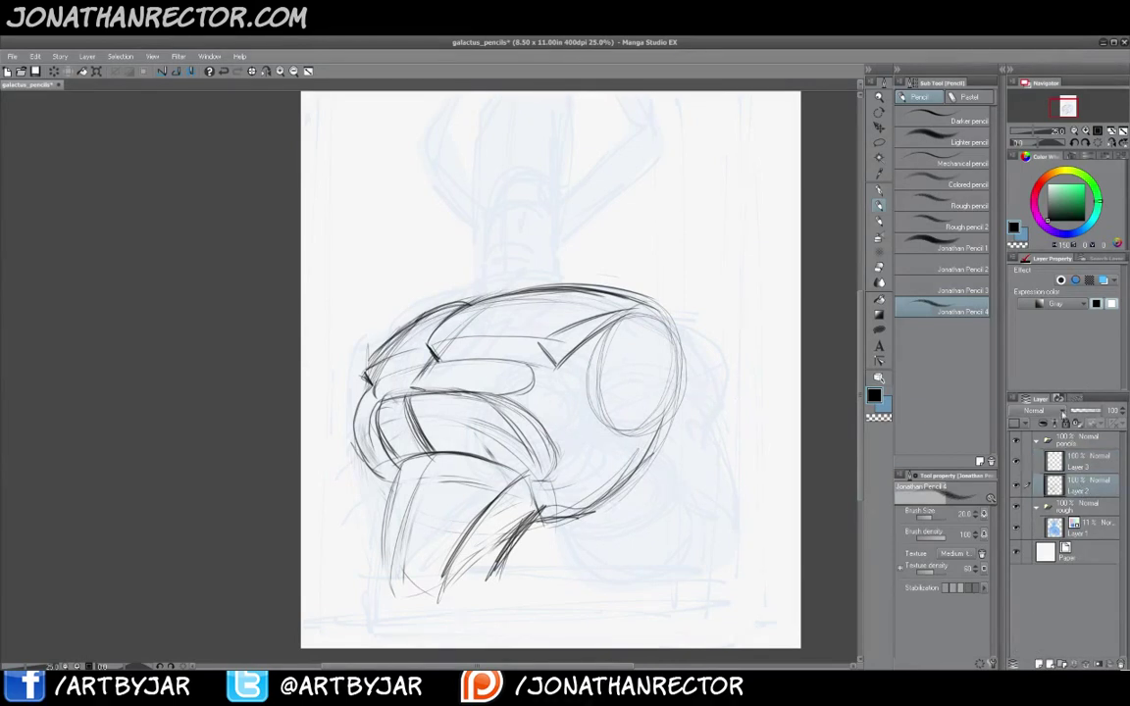
pyautogui.click(1101, 281)
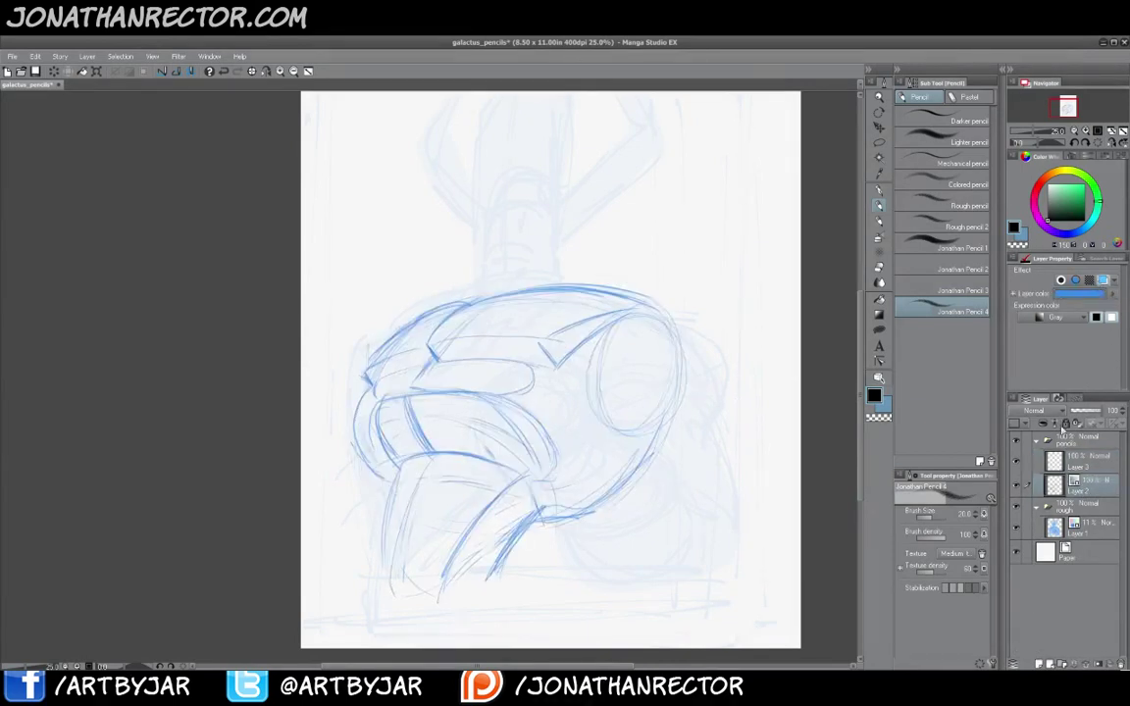
pyautogui.click(1082, 465)
# Lightly pencil guide lines for the arm's direction below the shoulder circle and for both sides of the neck
pyautogui.moveTo(421, 433); pyautogui.dragTo(424, 428)
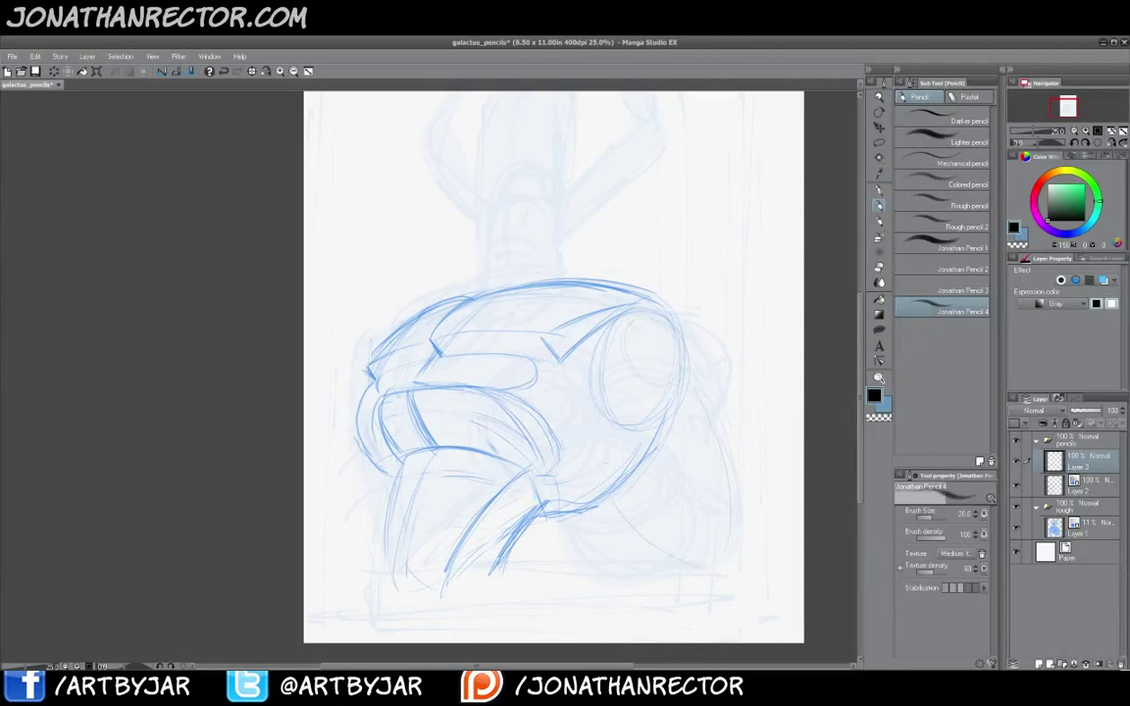
pyautogui.moveTo(608, 495); pyautogui.dragTo(688, 546)
pyautogui.moveTo(435, 409); pyautogui.dragTo(416, 479)
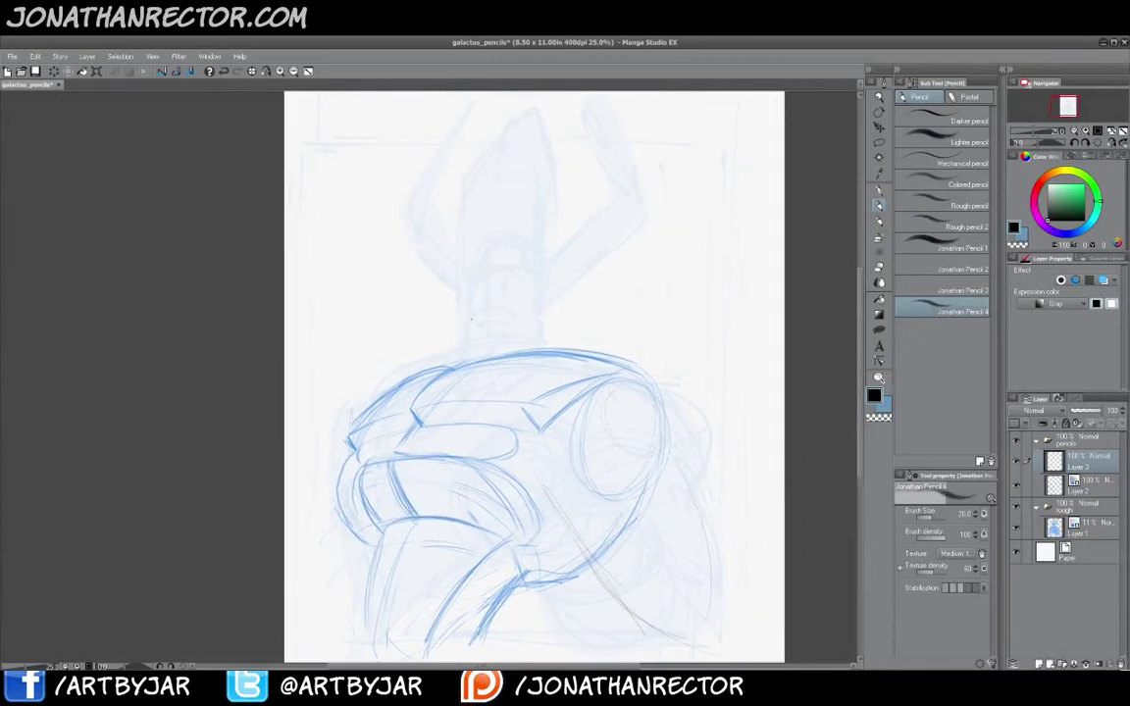
pyautogui.moveTo(469, 352); pyautogui.dragTo(477, 274)
pyautogui.moveTo(405, 340); pyautogui.dragTo(404, 310)
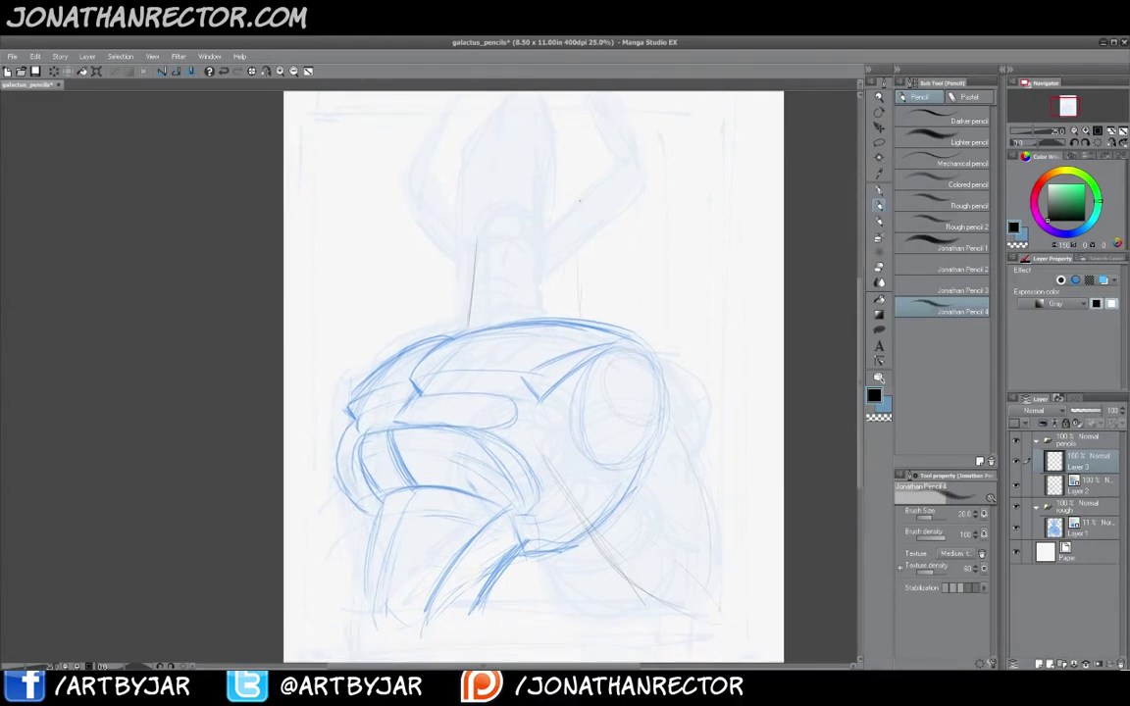
pyautogui.moveTo(432, 353); pyautogui.dragTo(422, 322)
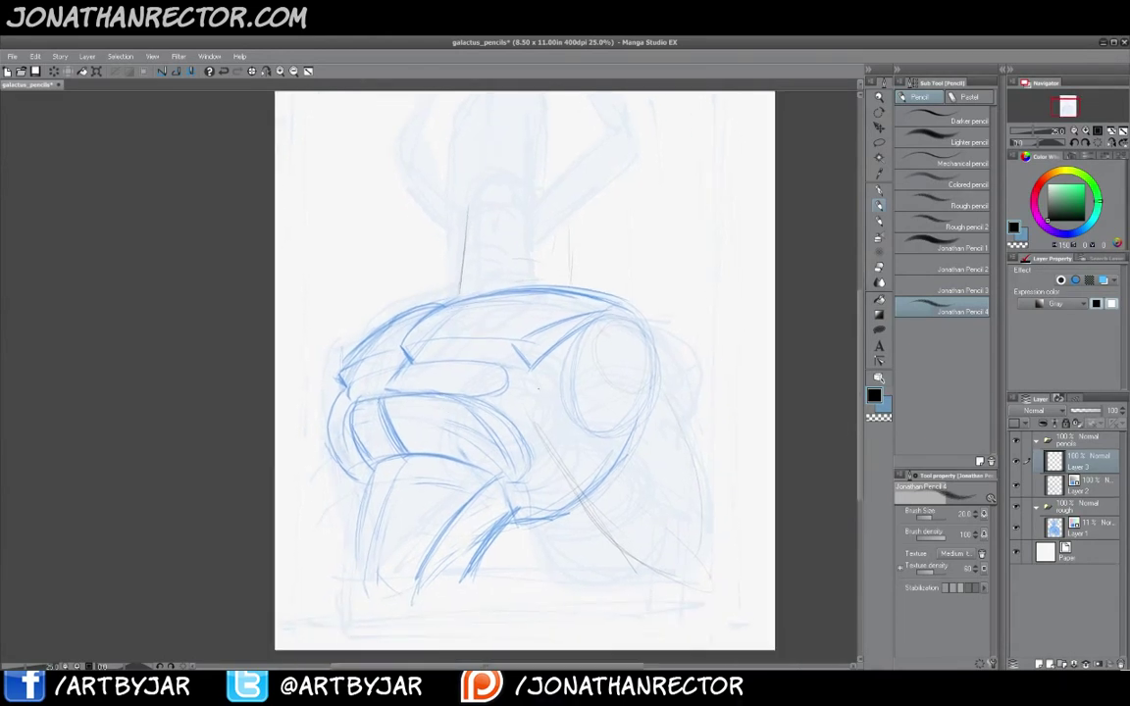
# Sketch a large circular arm form with repeated loose strokes, overlapping the lower edge of the torso's shoulder circle
pyautogui.moveTo(600, 407); pyautogui.dragTo(537, 472)
pyautogui.moveTo(601, 453); pyautogui.dragTo(544, 480)
pyautogui.moveTo(613, 417)
pyautogui.mouseDown()
pyautogui.moveTo(572, 486)
pyautogui.moveTo(537, 484)
pyautogui.mouseUp()
pyautogui.moveTo(610, 447)
pyautogui.mouseDown()
pyautogui.moveTo(539, 489)
pyautogui.moveTo(525, 482)
pyautogui.mouseUp()
pyautogui.moveTo(541, 476)
pyautogui.mouseDown()
pyautogui.moveTo(539, 390)
pyautogui.moveTo(600, 412)
pyautogui.mouseUp()
pyautogui.moveTo(502, 451)
pyautogui.mouseDown()
pyautogui.moveTo(606, 414)
pyautogui.moveTo(573, 376)
pyautogui.mouseUp()
pyautogui.moveTo(510, 404)
pyautogui.mouseDown()
pyautogui.moveTo(499, 432)
pyautogui.moveTo(620, 432)
pyautogui.moveTo(631, 448)
pyautogui.moveTo(508, 484)
pyautogui.mouseUp()
pyautogui.moveTo(604, 384)
pyautogui.mouseDown()
pyautogui.moveTo(587, 525)
pyautogui.moveTo(585, 366)
pyautogui.moveTo(499, 484)
pyautogui.mouseUp()
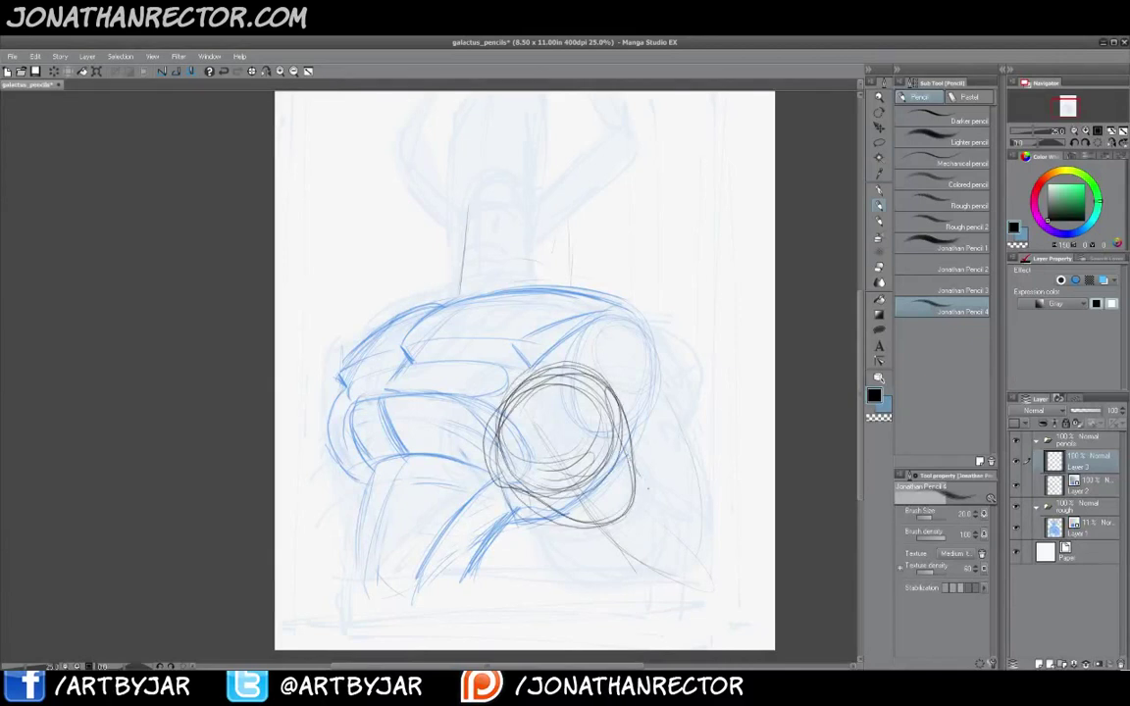
# Rough in the big curved form at the arm's lower end and the rounded shoulder arcs above the circular form
pyautogui.moveTo(602, 531)
pyautogui.mouseDown()
pyautogui.moveTo(672, 508)
pyautogui.moveTo(755, 530)
pyautogui.moveTo(581, 549)
pyautogui.moveTo(710, 457)
pyautogui.moveTo(566, 534)
pyautogui.mouseUp()
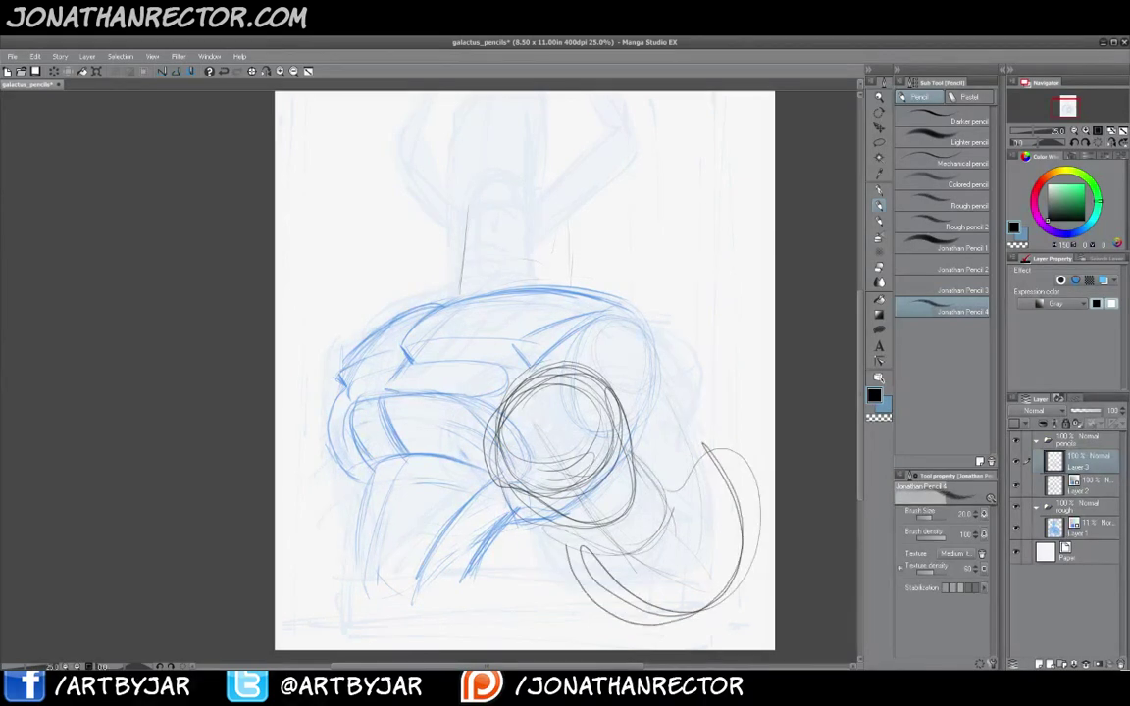
pyautogui.moveTo(382, 495); pyautogui.dragTo(367, 476)
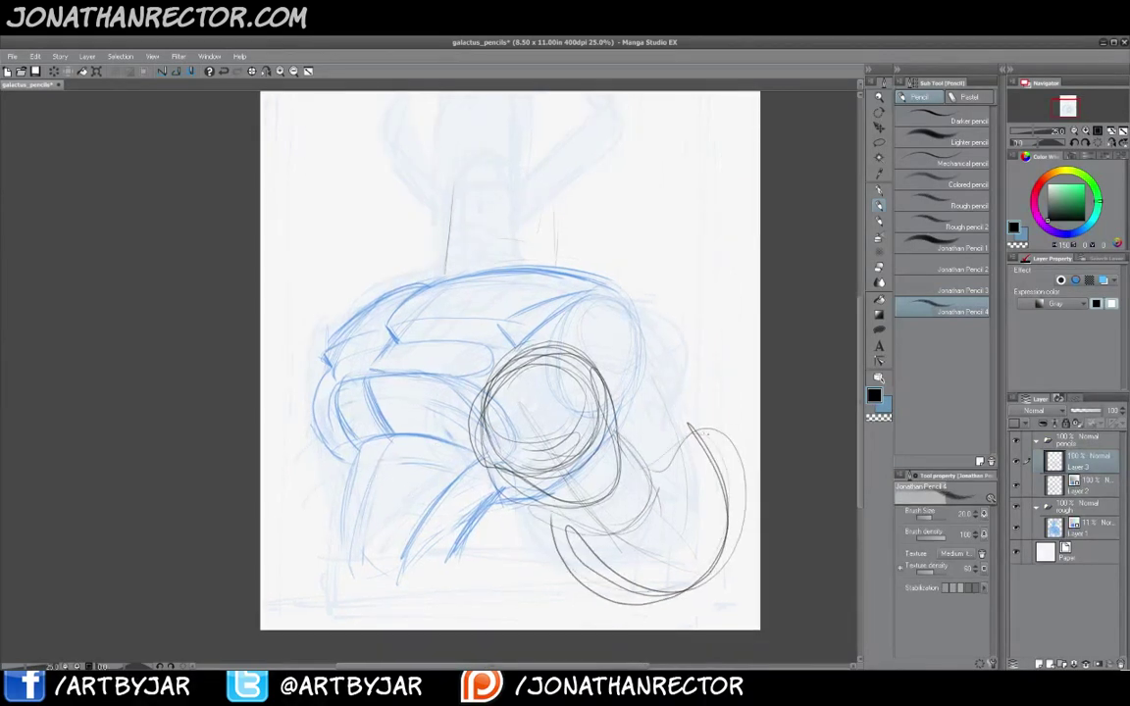
pyautogui.moveTo(705, 423)
pyautogui.mouseDown()
pyautogui.moveTo(648, 366)
pyautogui.moveTo(593, 373)
pyautogui.mouseUp()
pyautogui.moveTo(679, 376)
pyautogui.mouseDown()
pyautogui.moveTo(686, 362)
pyautogui.moveTo(648, 284)
pyautogui.moveTo(554, 317)
pyautogui.moveTo(542, 343)
pyautogui.mouseUp()
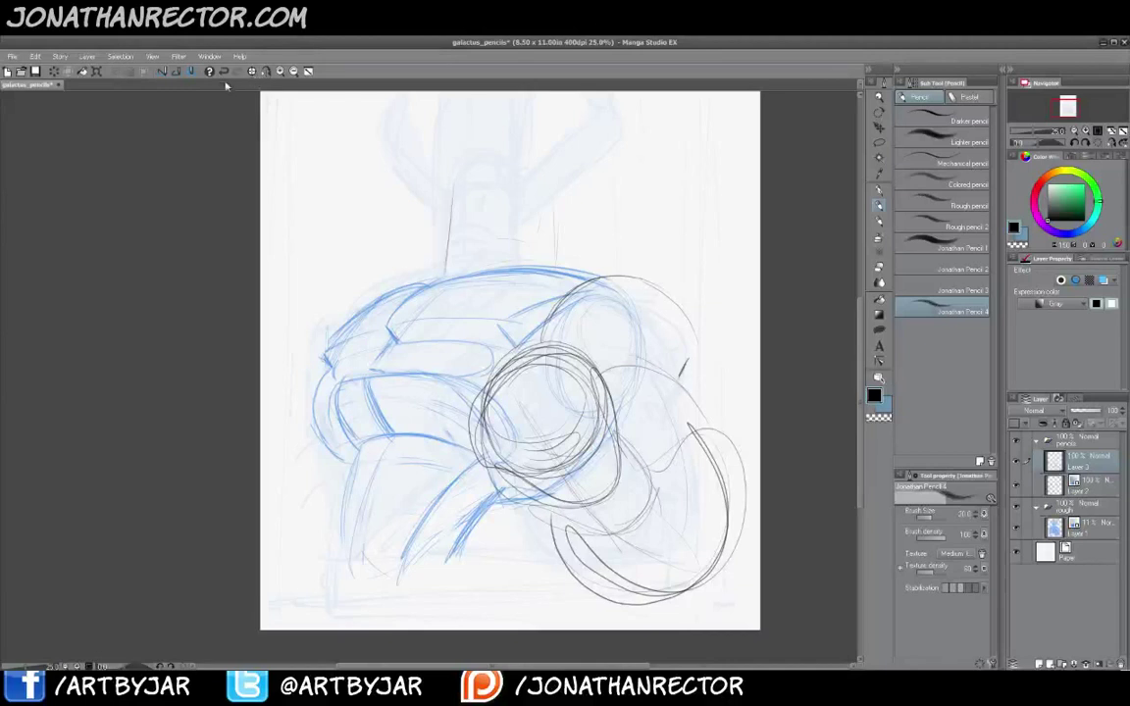
# Flip the canvas view horizontally and strengthen the outer contour of the shoulder and upper arm
pyautogui.click(266, 71)
pyautogui.moveTo(253, 523); pyautogui.dragTo(323, 514)
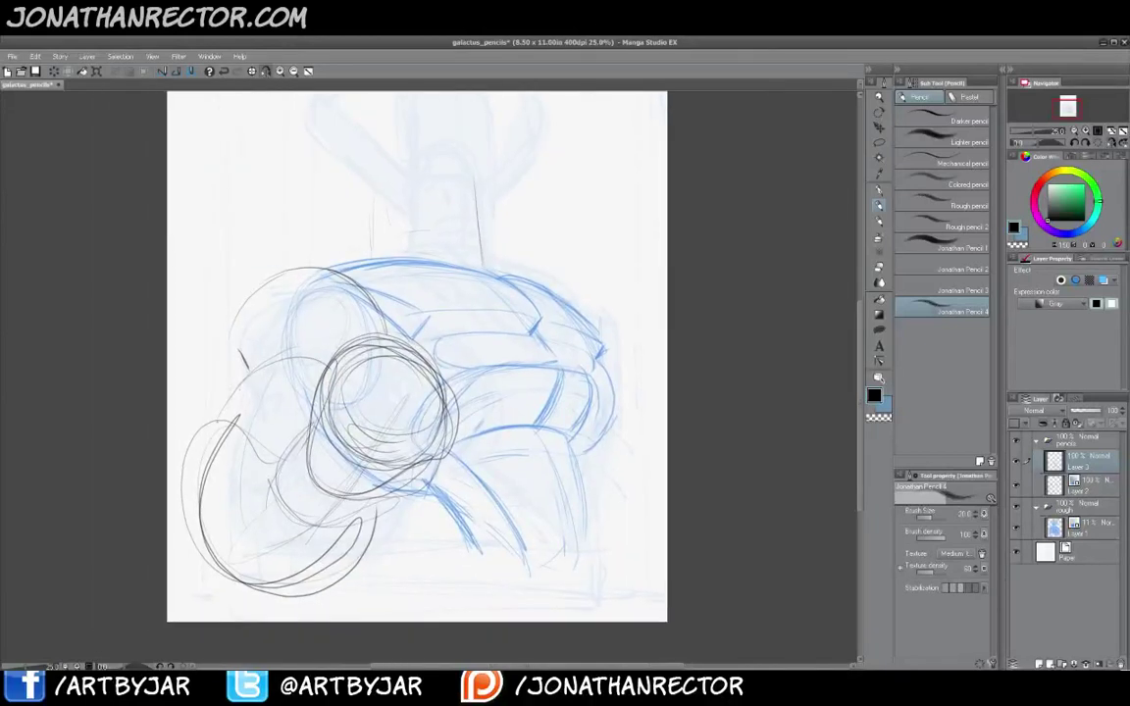
pyautogui.moveTo(259, 371); pyautogui.dragTo(221, 412)
pyautogui.moveTo(260, 370)
pyautogui.mouseDown()
pyautogui.moveTo(223, 427)
pyautogui.moveTo(283, 284)
pyautogui.mouseUp()
pyautogui.moveTo(232, 328); pyautogui.dragTo(299, 267)
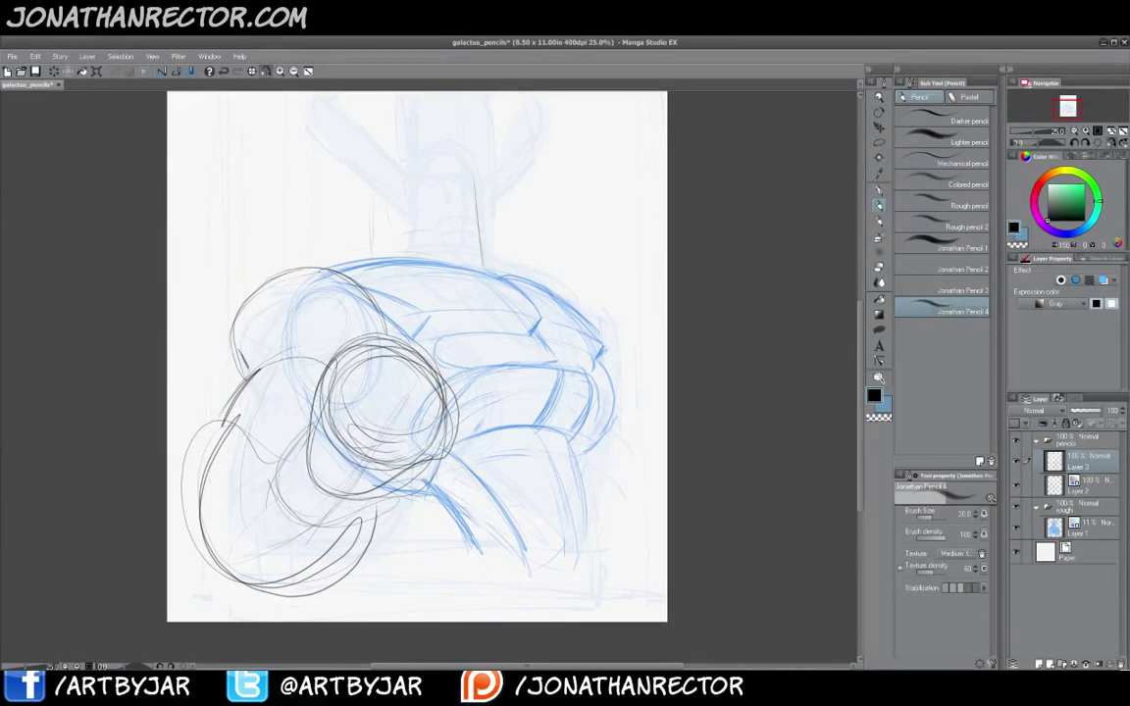
# Darken the line connecting the circular form to the lower arm, and reinforce the lower form's bottom curves and inner contour
pyautogui.moveTo(310, 431); pyautogui.dragTo(279, 467)
pyautogui.moveTo(362, 518); pyautogui.dragTo(397, 498)
pyautogui.moveTo(332, 540)
pyautogui.mouseDown()
pyautogui.moveTo(223, 579)
pyautogui.moveTo(239, 591)
pyautogui.moveTo(374, 498)
pyautogui.mouseUp()
pyautogui.moveTo(269, 472); pyautogui.dragTo(242, 555)
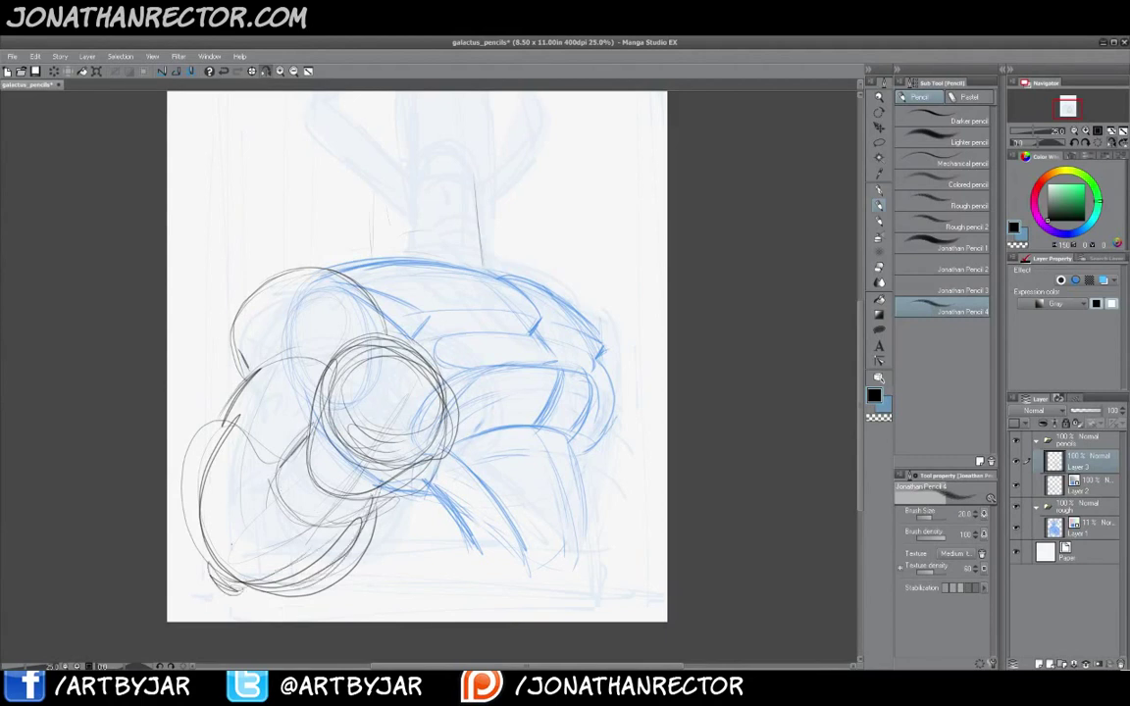
# Round off the top of the lower arm form, darken the arc beneath the shoulder, and start a small bump outside it
pyautogui.moveTo(203, 466); pyautogui.dragTo(269, 473)
pyautogui.moveTo(240, 426)
pyautogui.mouseDown()
pyautogui.moveTo(203, 502)
pyautogui.moveTo(267, 472)
pyautogui.moveTo(281, 445)
pyautogui.mouseUp()
pyautogui.moveTo(336, 368)
pyautogui.mouseDown()
pyautogui.moveTo(259, 383)
pyautogui.moveTo(237, 426)
pyautogui.mouseUp()
pyautogui.moveTo(323, 359)
pyautogui.mouseDown()
pyautogui.moveTo(238, 401)
pyautogui.moveTo(222, 430)
pyautogui.mouseUp()
pyautogui.moveTo(246, 382)
pyautogui.mouseDown()
pyautogui.moveTo(231, 342)
pyautogui.moveTo(330, 271)
pyautogui.moveTo(219, 388)
pyautogui.moveTo(227, 404)
pyautogui.mouseUp()
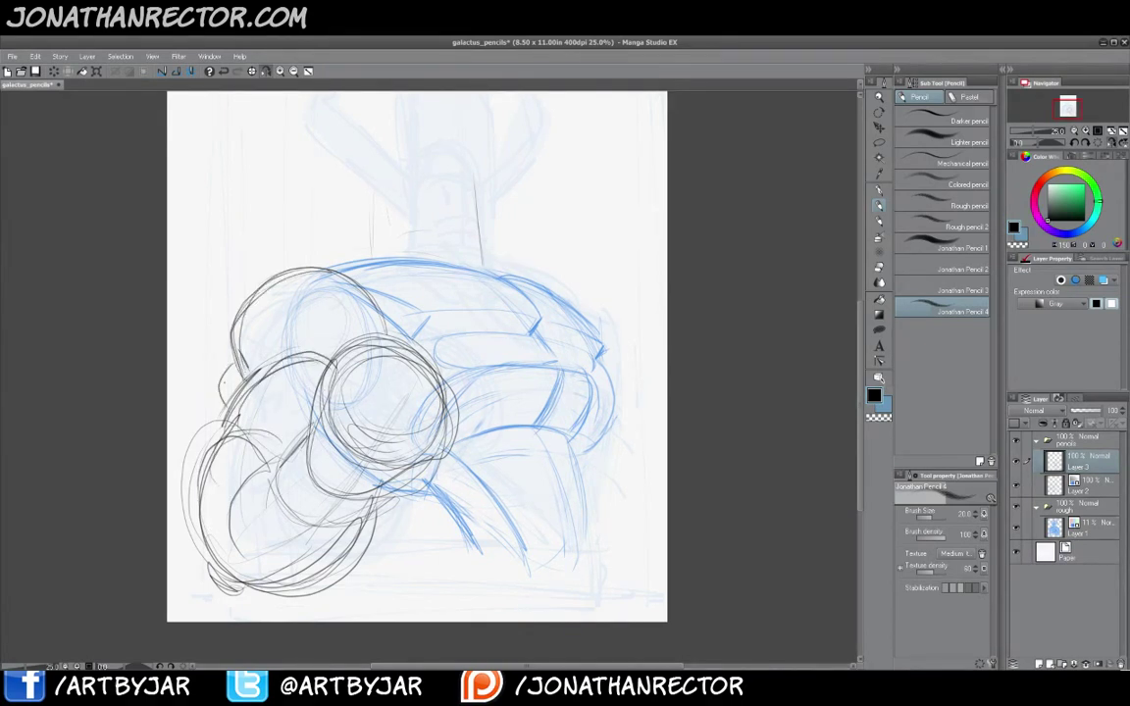
# Reinforce the outer edge from the small bump down the lower arm form, and erase the stray lines beside it
pyautogui.moveTo(235, 360)
pyautogui.mouseDown()
pyautogui.moveTo(224, 403)
pyautogui.moveTo(172, 448)
pyautogui.moveTo(175, 504)
pyautogui.mouseUp()
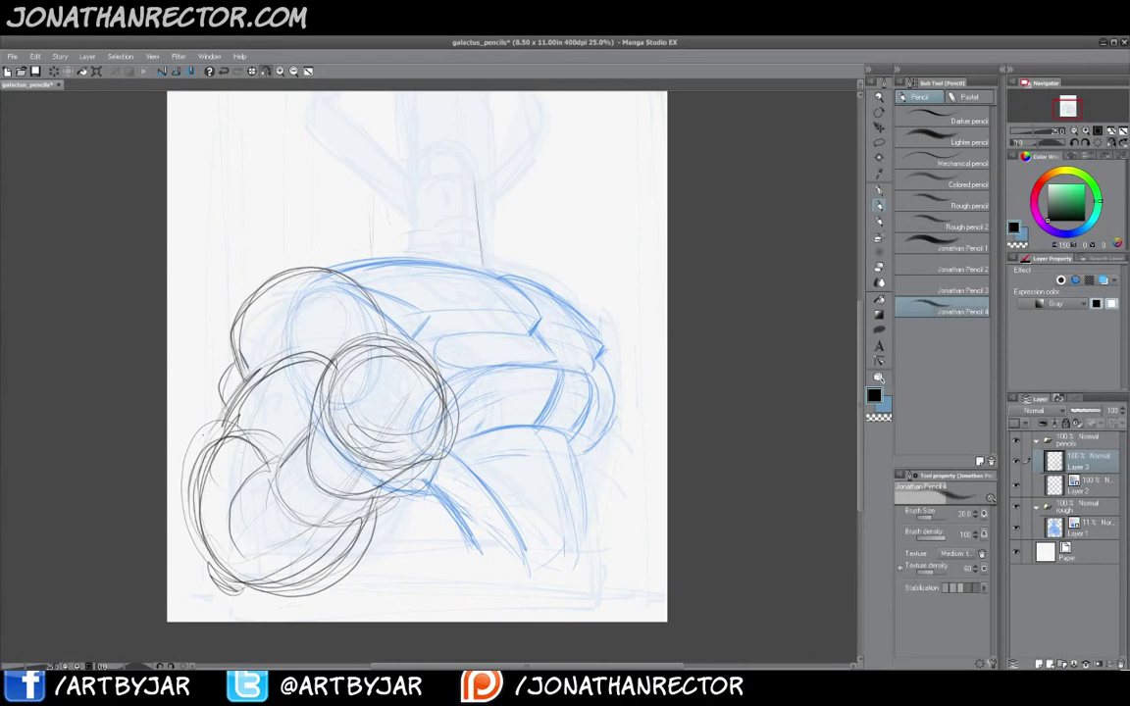
pyautogui.press('e')
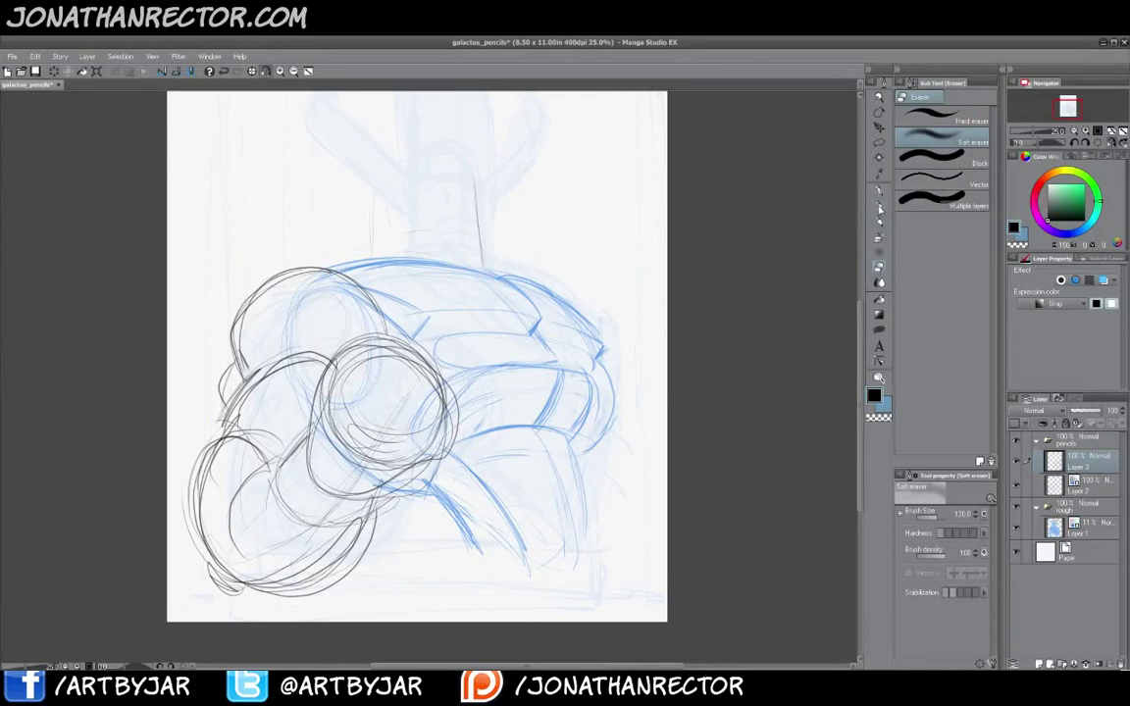
pyautogui.press('p')
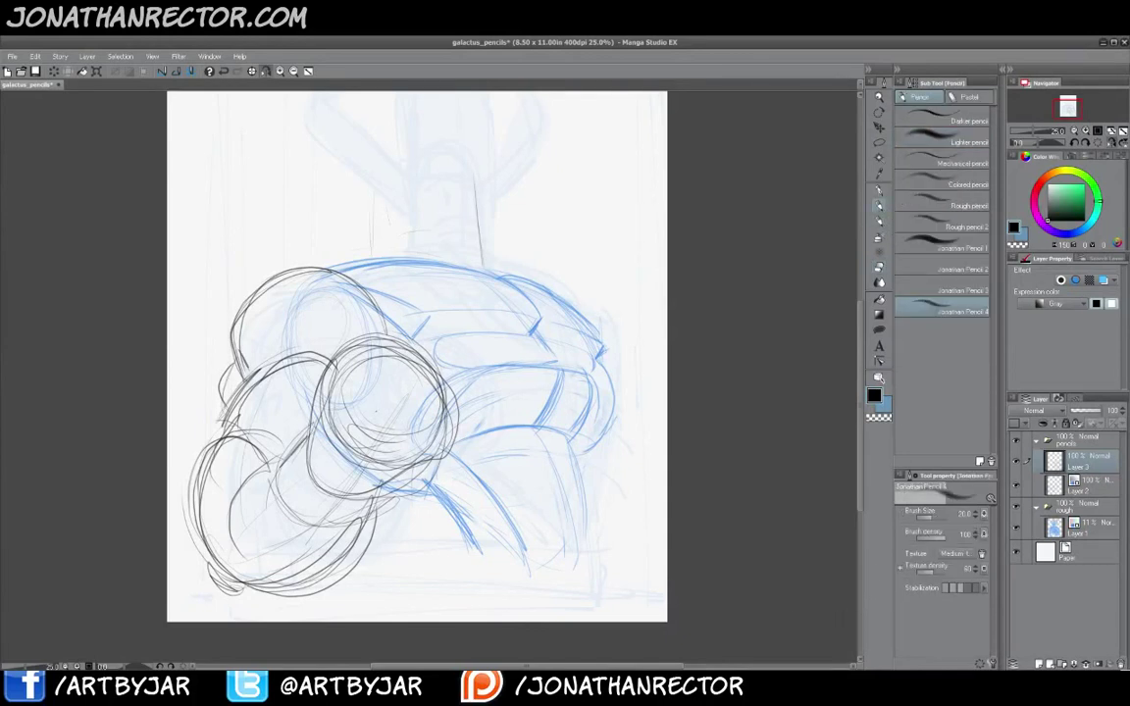
# Lower Layer 2's opacity to 36 percent, hide the rough folder, and make Layer 3 active again
pyautogui.click(1086, 481)
pyautogui.moveTo(1108, 411); pyautogui.dragTo(1082, 414)
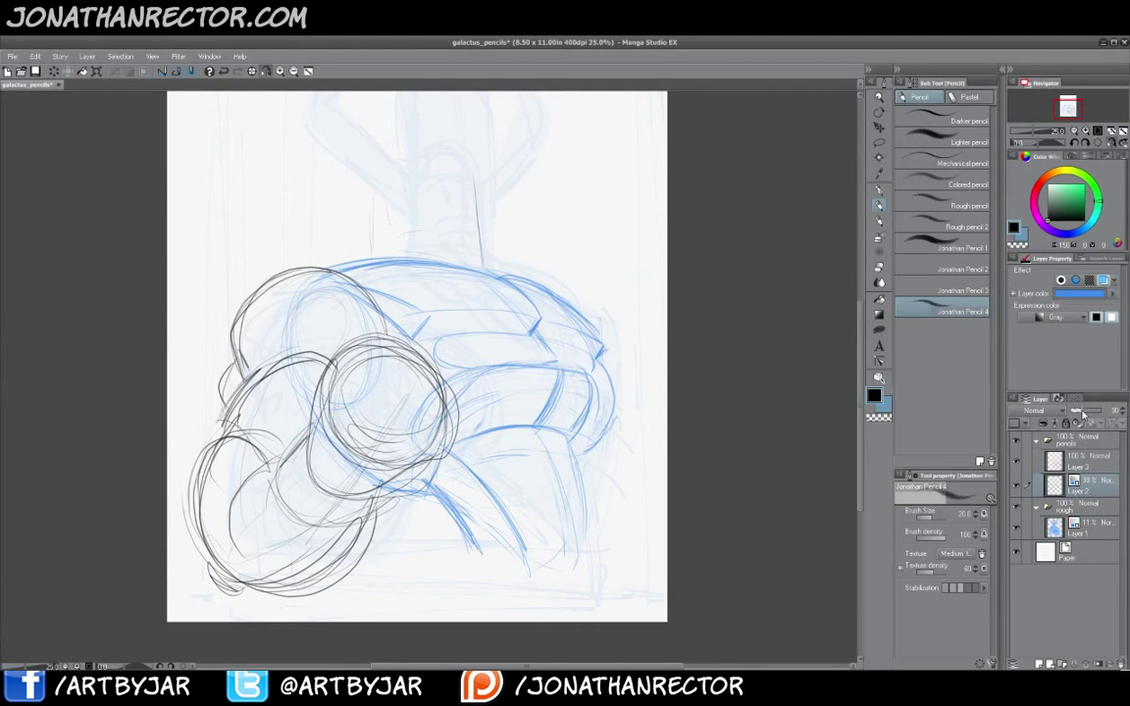
pyautogui.click(1017, 506)
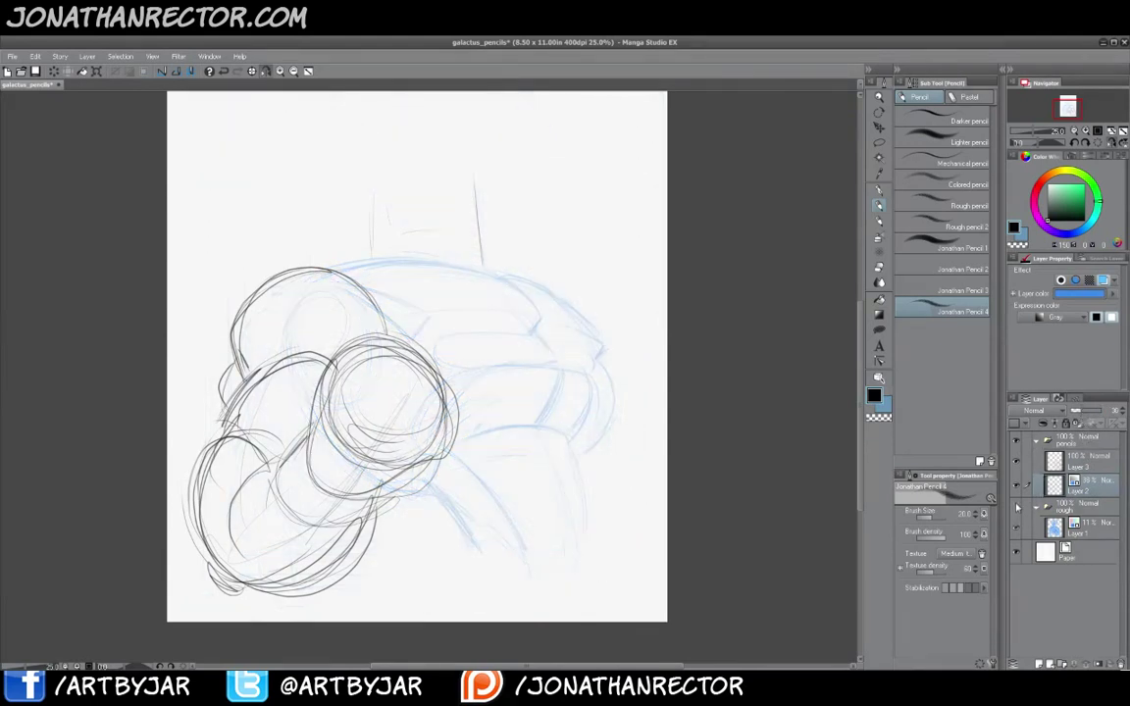
pyautogui.click(1076, 458)
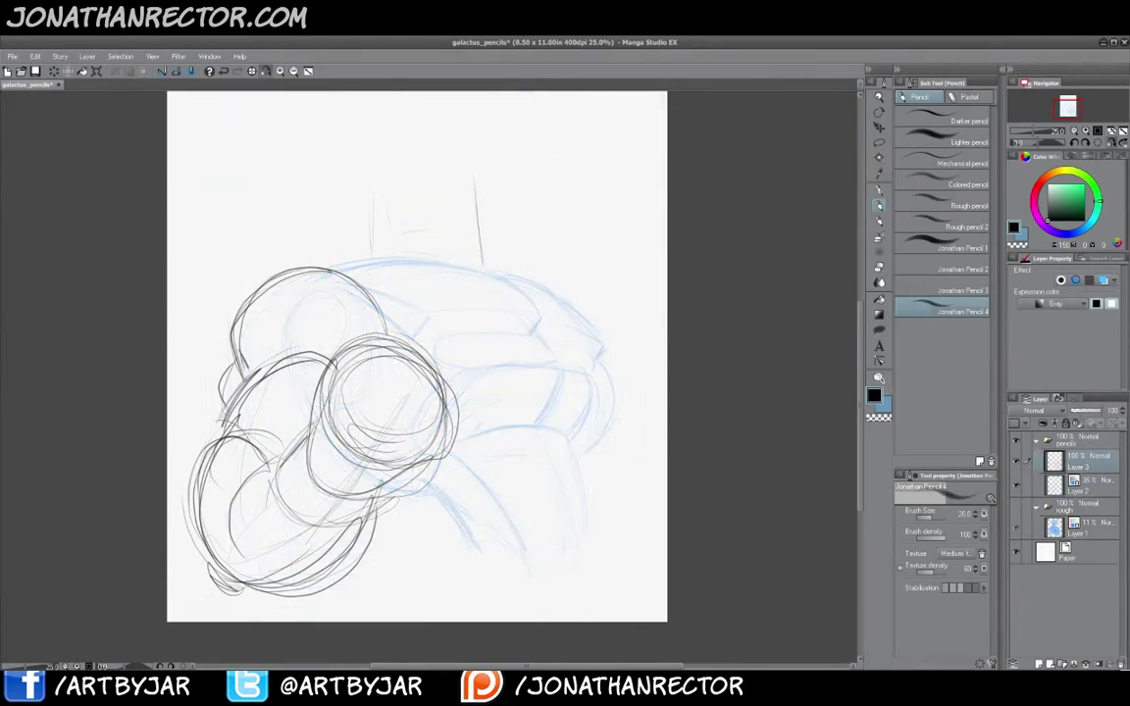
# Pencil angular plane edges across the large circular form, turning its upper side into a faceted shape
pyautogui.moveTo(337, 353); pyautogui.dragTo(433, 450)
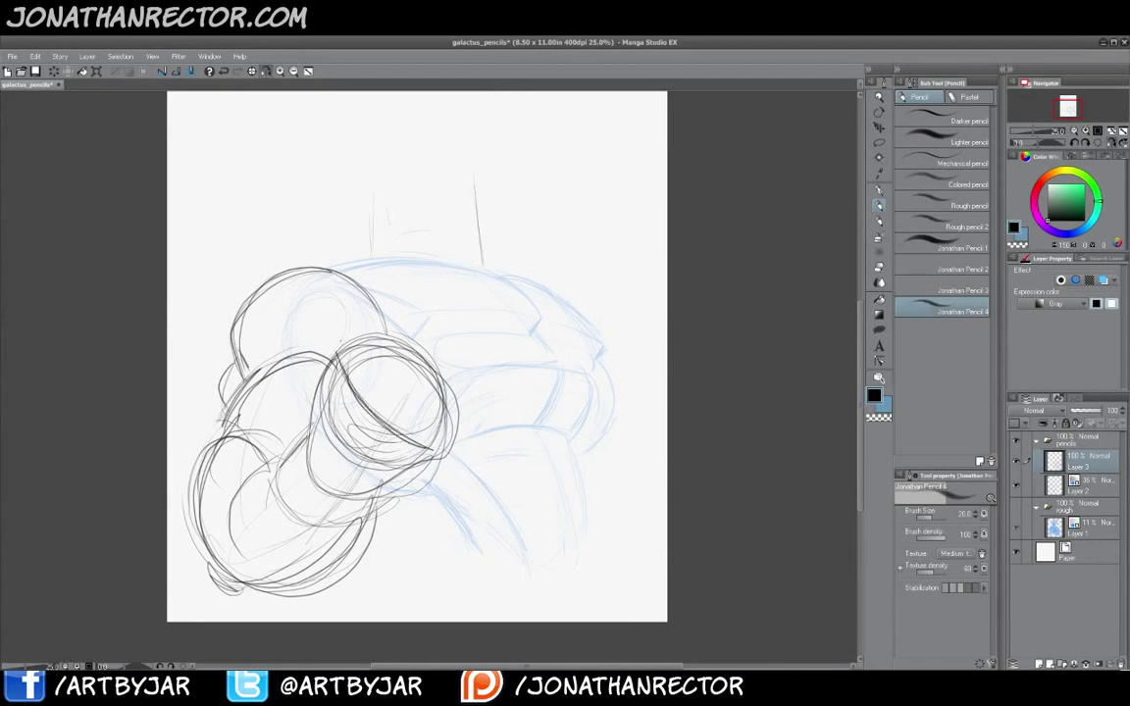
pyautogui.moveTo(337, 354)
pyautogui.mouseDown()
pyautogui.moveTo(315, 417)
pyautogui.moveTo(377, 337)
pyautogui.moveTo(423, 382)
pyautogui.mouseUp()
pyautogui.moveTo(380, 338)
pyautogui.mouseDown()
pyautogui.moveTo(444, 397)
pyautogui.moveTo(444, 453)
pyautogui.mouseUp()
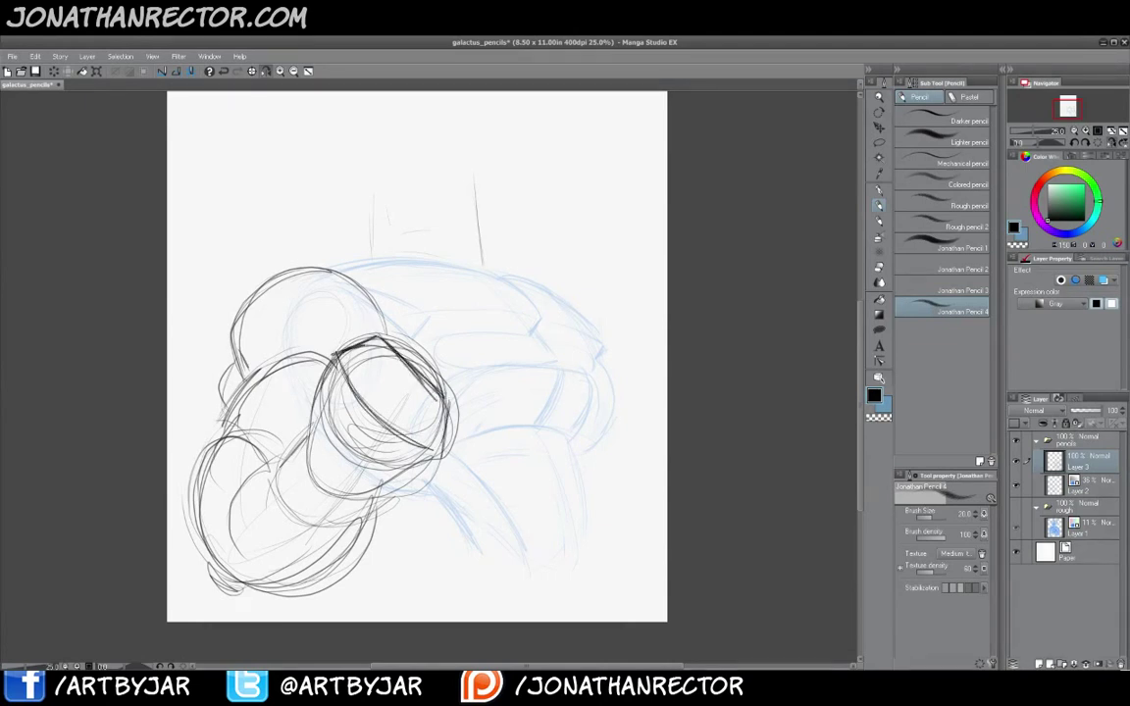
pyautogui.moveTo(445, 398)
pyautogui.mouseDown()
pyautogui.moveTo(443, 456)
pyautogui.moveTo(426, 458)
pyautogui.mouseUp()
# Fade the excess construction lines around and inside the circular form with the Soft eraser
pyautogui.press('e')
pyautogui.moveTo(394, 345)
pyautogui.mouseDown()
pyautogui.moveTo(448, 400)
pyautogui.moveTo(443, 451)
pyautogui.mouseUp()
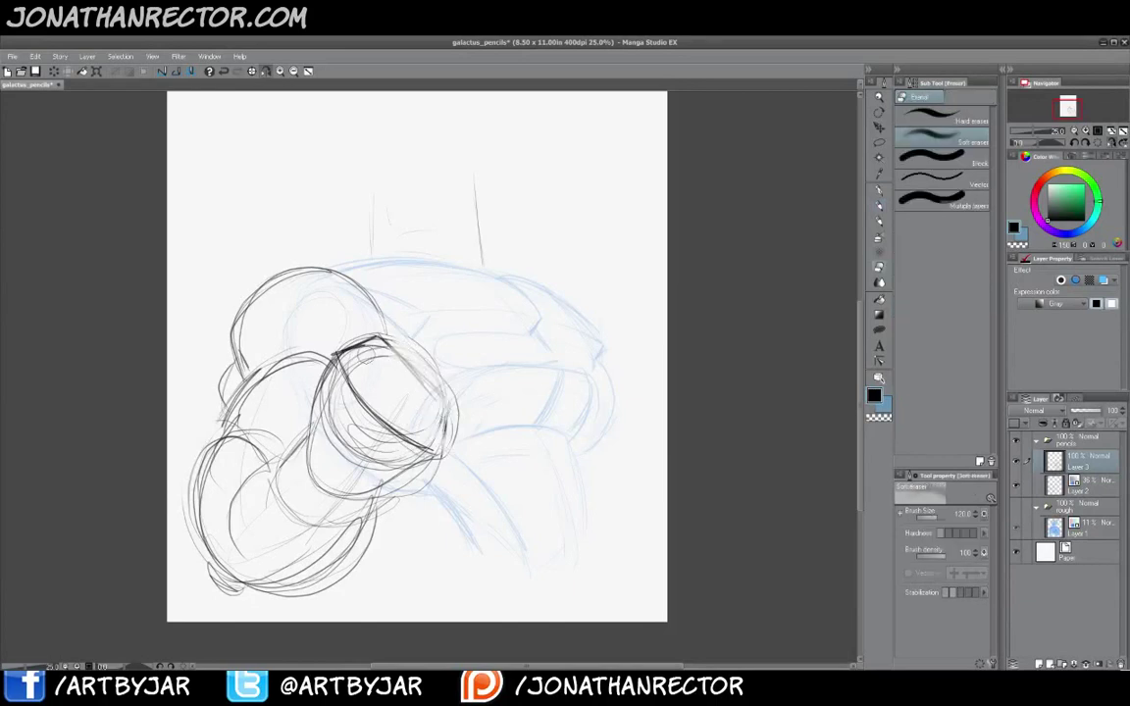
pyautogui.moveTo(339, 359)
pyautogui.mouseDown()
pyautogui.moveTo(406, 441)
pyautogui.moveTo(322, 404)
pyautogui.mouseUp()
pyautogui.moveTo(393, 498); pyautogui.dragTo(300, 453)
# Redraw the faceted form's diagonal edge, upper corner and rounded outline in darker lines with the 4B Real Pencil brush
pyautogui.press('b')
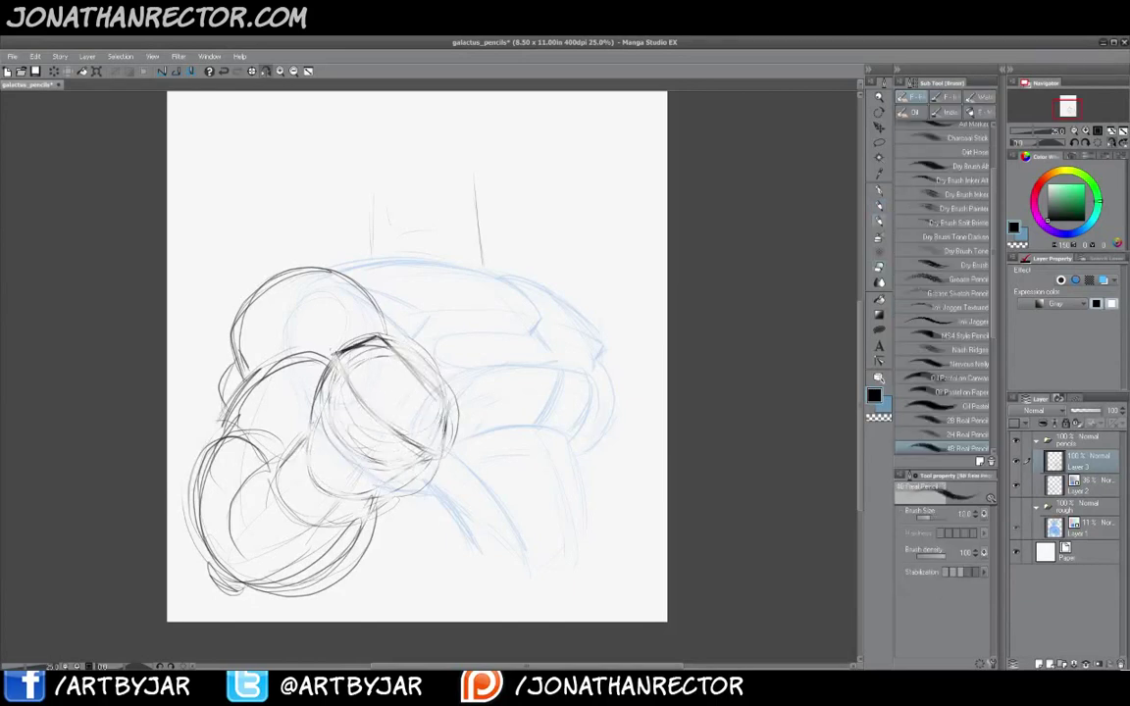
pyautogui.moveTo(336, 354)
pyautogui.mouseDown()
pyautogui.moveTo(379, 339)
pyautogui.moveTo(400, 392)
pyautogui.moveTo(348, 402)
pyautogui.mouseUp()
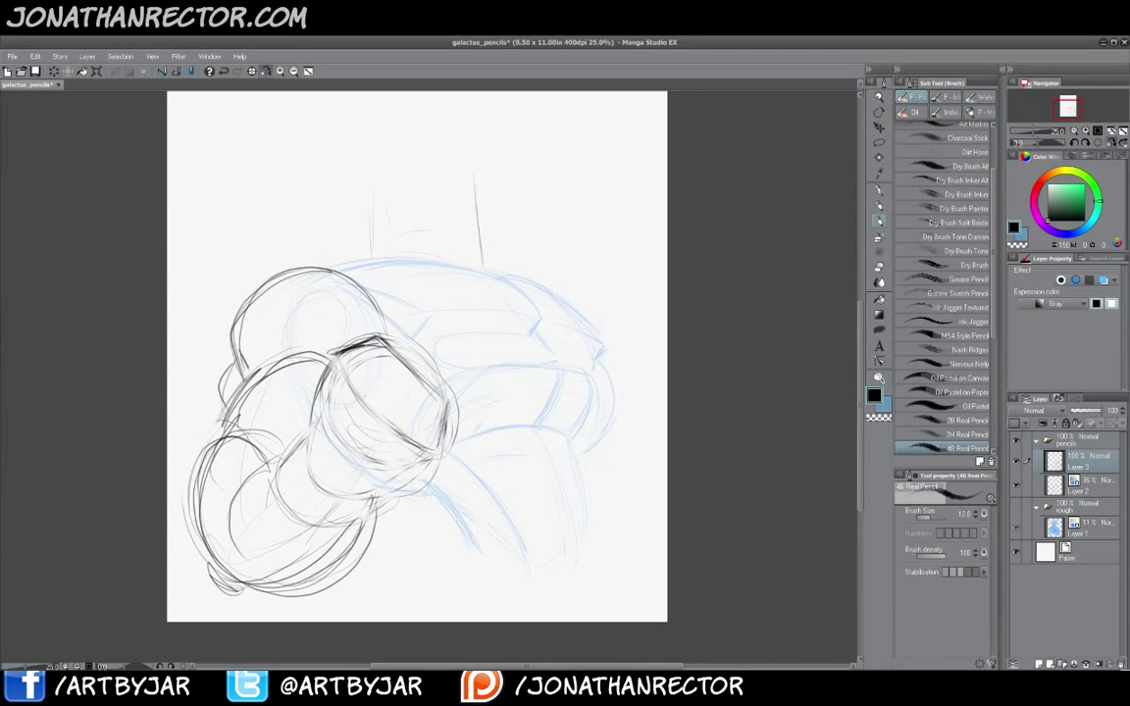
pyautogui.moveTo(370, 323)
pyautogui.mouseDown()
pyautogui.moveTo(297, 398)
pyautogui.moveTo(312, 414)
pyautogui.mouseUp()
pyautogui.moveTo(329, 352); pyautogui.dragTo(290, 385)
pyautogui.moveTo(294, 326)
pyautogui.mouseDown()
pyautogui.moveTo(283, 420)
pyautogui.moveTo(339, 451)
pyautogui.moveTo(382, 422)
pyautogui.moveTo(316, 453)
pyautogui.mouseUp()
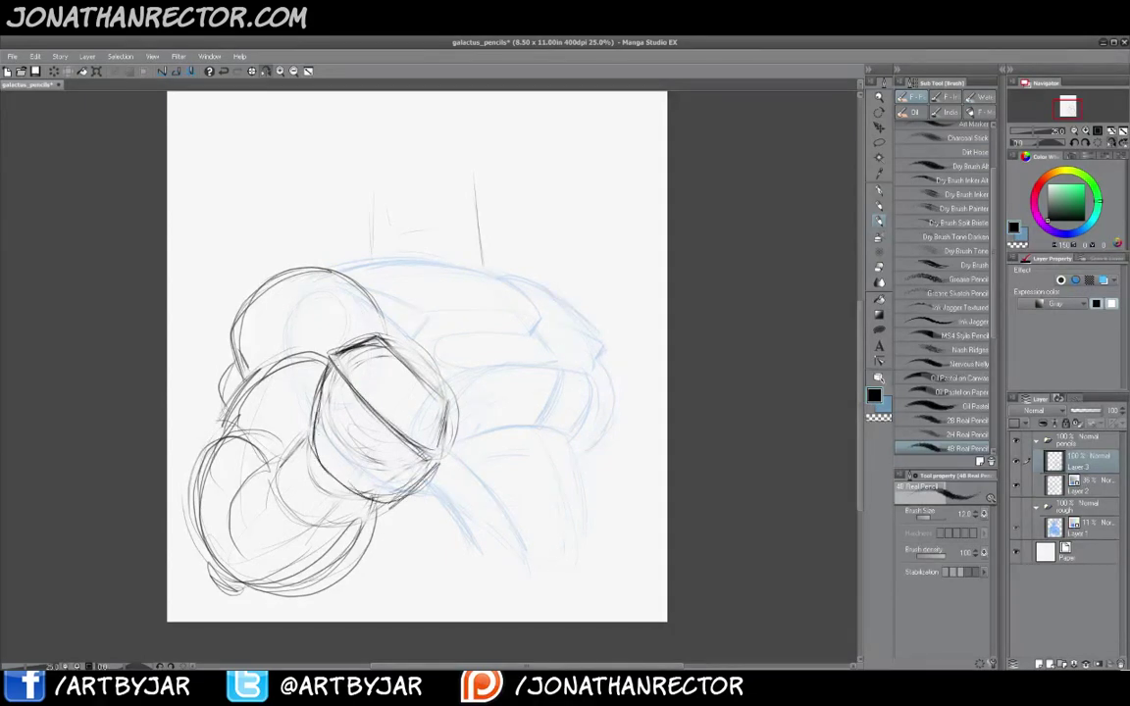
# Draw a row of knuckle circles along the fist's diagonal edge and strengthen the line running from the fist into the forearm
pyautogui.moveTo(343, 374)
pyautogui.mouseDown()
pyautogui.moveTo(331, 397)
pyautogui.moveTo(385, 407)
pyautogui.moveTo(362, 424)
pyautogui.moveTo(408, 457)
pyautogui.mouseUp()
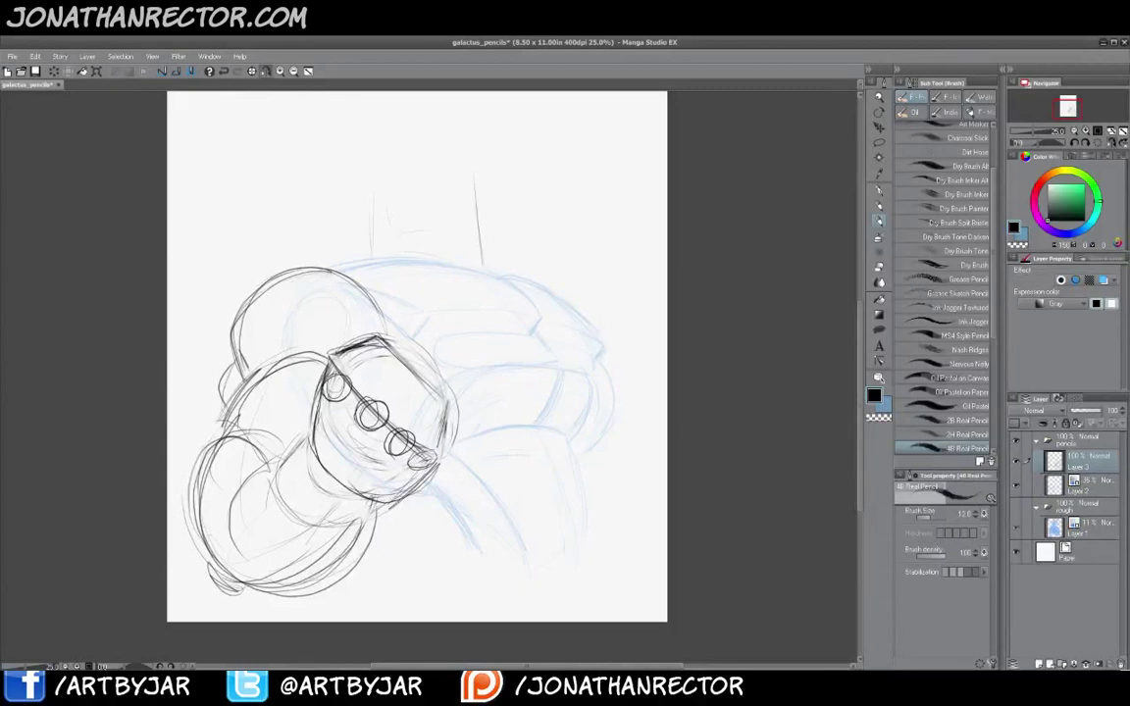
pyautogui.moveTo(434, 461); pyautogui.dragTo(399, 491)
pyautogui.moveTo(293, 367)
pyautogui.mouseDown()
pyautogui.moveTo(279, 422)
pyautogui.moveTo(270, 408)
pyautogui.mouseUp()
pyautogui.moveTo(287, 339); pyautogui.dragTo(262, 412)
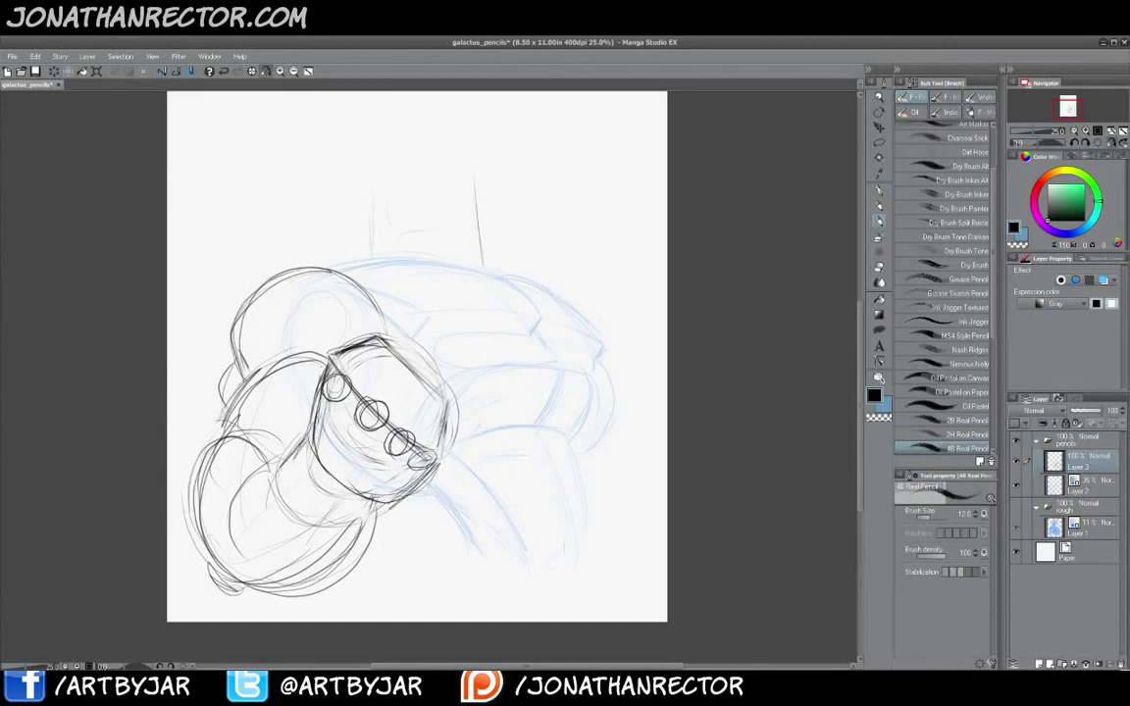
# Divide the fist's front plane into separate fingers and rough in the curled fingertips below the knuckle circles
pyautogui.moveTo(390, 357)
pyautogui.mouseDown()
pyautogui.moveTo(363, 382)
pyautogui.moveTo(423, 438)
pyautogui.mouseUp()
pyautogui.moveTo(434, 400)
pyautogui.mouseDown()
pyautogui.moveTo(420, 444)
pyautogui.moveTo(454, 419)
pyautogui.moveTo(453, 434)
pyautogui.mouseUp()
pyautogui.moveTo(453, 433)
pyautogui.mouseDown()
pyautogui.moveTo(425, 484)
pyautogui.moveTo(430, 465)
pyautogui.mouseUp()
pyautogui.moveTo(395, 422)
pyautogui.mouseDown()
pyautogui.moveTo(384, 436)
pyautogui.moveTo(365, 413)
pyautogui.mouseUp()
pyautogui.moveTo(422, 469); pyautogui.dragTo(403, 485)
pyautogui.moveTo(407, 464)
pyautogui.mouseDown()
pyautogui.moveTo(401, 482)
pyautogui.moveTo(400, 458)
pyautogui.mouseUp()
pyautogui.moveTo(402, 451); pyautogui.dragTo(375, 464)
pyautogui.moveTo(381, 441); pyautogui.dragTo(373, 465)
pyautogui.moveTo(361, 417); pyautogui.dragTo(378, 430)
# Restate the wrist contour that joins the fist to the forearm
pyautogui.moveTo(328, 368); pyautogui.dragTo(317, 402)
pyautogui.moveTo(309, 345); pyautogui.dragTo(289, 384)
pyautogui.moveTo(312, 363)
pyautogui.mouseDown()
pyautogui.moveTo(299, 396)
pyautogui.moveTo(282, 382)
pyautogui.mouseUp()
pyautogui.moveTo(282, 384)
pyautogui.mouseDown()
pyautogui.moveTo(269, 419)
pyautogui.moveTo(346, 472)
pyautogui.mouseUp()
pyautogui.moveTo(384, 500); pyautogui.dragTo(346, 525)
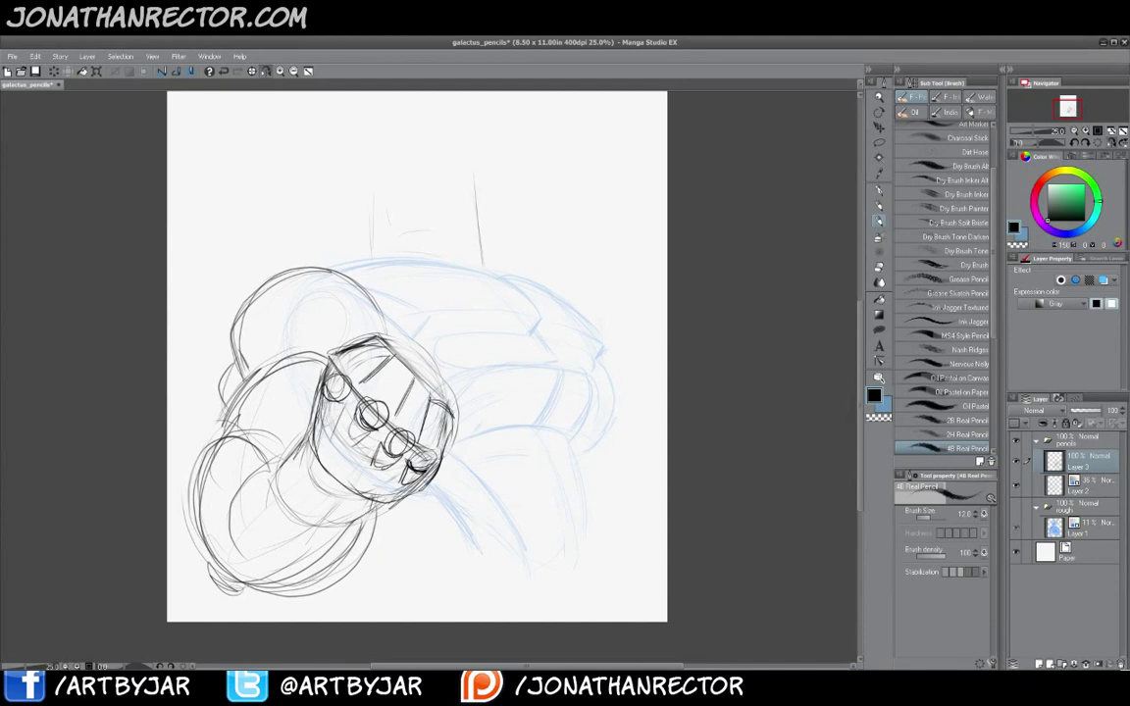
# Round off the individual finger segments along the fist's upper edge with darker strokes
pyautogui.moveTo(391, 358); pyautogui.dragTo(406, 370)
pyautogui.moveTo(378, 341); pyautogui.dragTo(393, 356)
pyautogui.moveTo(372, 338); pyautogui.dragTo(391, 355)
pyautogui.moveTo(384, 336); pyautogui.dragTo(349, 373)
pyautogui.moveTo(369, 321)
pyautogui.mouseDown()
pyautogui.moveTo(349, 337)
pyautogui.moveTo(321, 309)
pyautogui.mouseUp()
pyautogui.moveTo(340, 302); pyautogui.dragTo(306, 312)
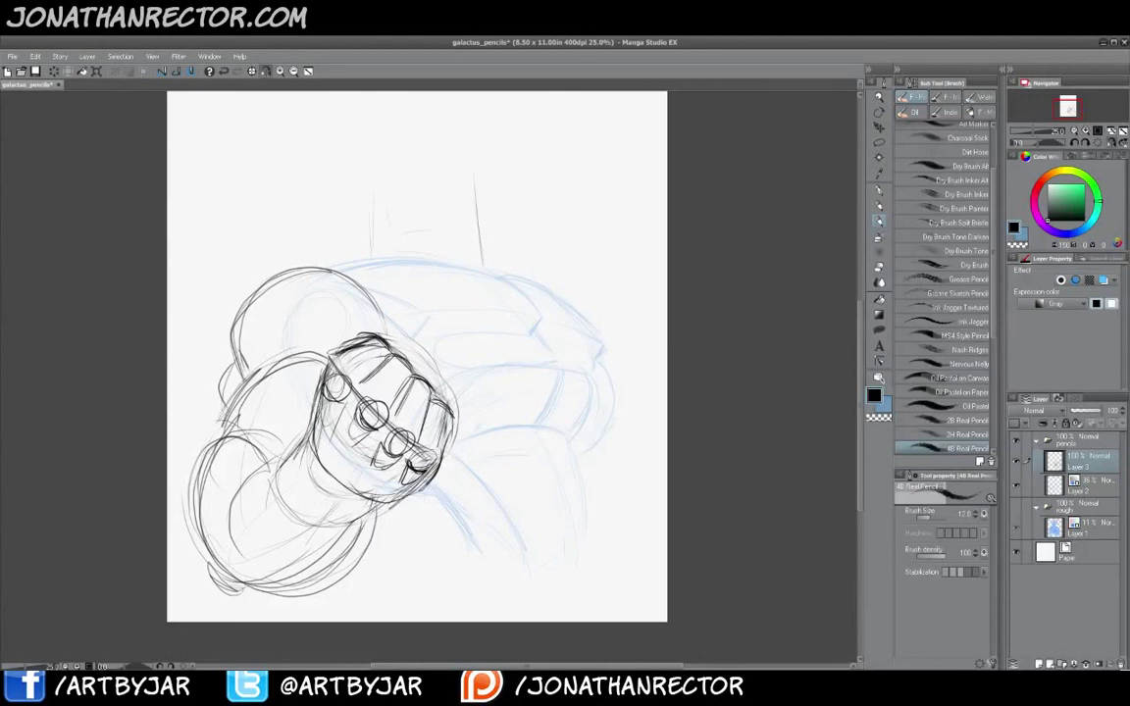
# Add an angular ridge of short strokes above the fist's top edge
pyautogui.moveTo(327, 373)
pyautogui.mouseDown()
pyautogui.moveTo(307, 446)
pyautogui.moveTo(313, 418)
pyautogui.mouseUp()
pyautogui.moveTo(312, 357)
pyautogui.mouseDown()
pyautogui.moveTo(316, 390)
pyautogui.moveTo(339, 339)
pyautogui.mouseUp()
pyautogui.moveTo(327, 348)
pyautogui.mouseDown()
pyautogui.moveTo(387, 335)
pyautogui.moveTo(406, 356)
pyautogui.moveTo(398, 337)
pyautogui.mouseUp()
pyautogui.moveTo(380, 326); pyautogui.dragTo(322, 345)
# Outline an angular glove cuff down the wrist side and along the lower edge of the fist
pyautogui.moveTo(313, 383); pyautogui.dragTo(303, 433)
pyautogui.moveTo(305, 432)
pyautogui.mouseDown()
pyautogui.moveTo(301, 460)
pyautogui.moveTo(301, 442)
pyautogui.mouseUp()
pyautogui.moveTo(319, 384); pyautogui.dragTo(294, 427)
pyautogui.moveTo(292, 427); pyautogui.dragTo(294, 462)
pyautogui.moveTo(294, 426); pyautogui.dragTo(291, 475)
pyautogui.moveTo(415, 494); pyautogui.dragTo(385, 512)
pyautogui.moveTo(421, 484)
pyautogui.mouseDown()
pyautogui.moveTo(360, 511)
pyautogui.moveTo(392, 511)
pyautogui.mouseUp()
pyautogui.moveTo(308, 449); pyautogui.dragTo(304, 495)
pyautogui.moveTo(314, 391)
pyautogui.mouseDown()
pyautogui.moveTo(307, 498)
pyautogui.moveTo(312, 478)
pyautogui.mouseUp()
pyautogui.moveTo(312, 490); pyautogui.dragTo(382, 510)
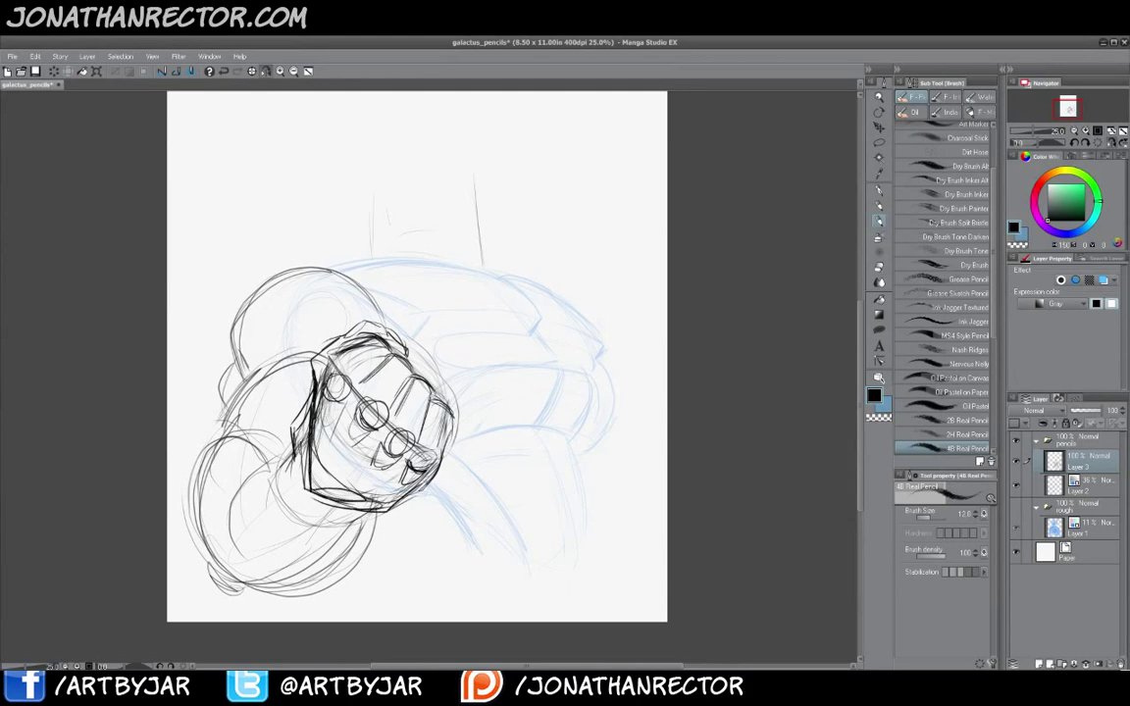
# Mirror the canvas view and darken the forearm's rounded outer contour, elbow corner and lower edge
pyautogui.click(266, 71)
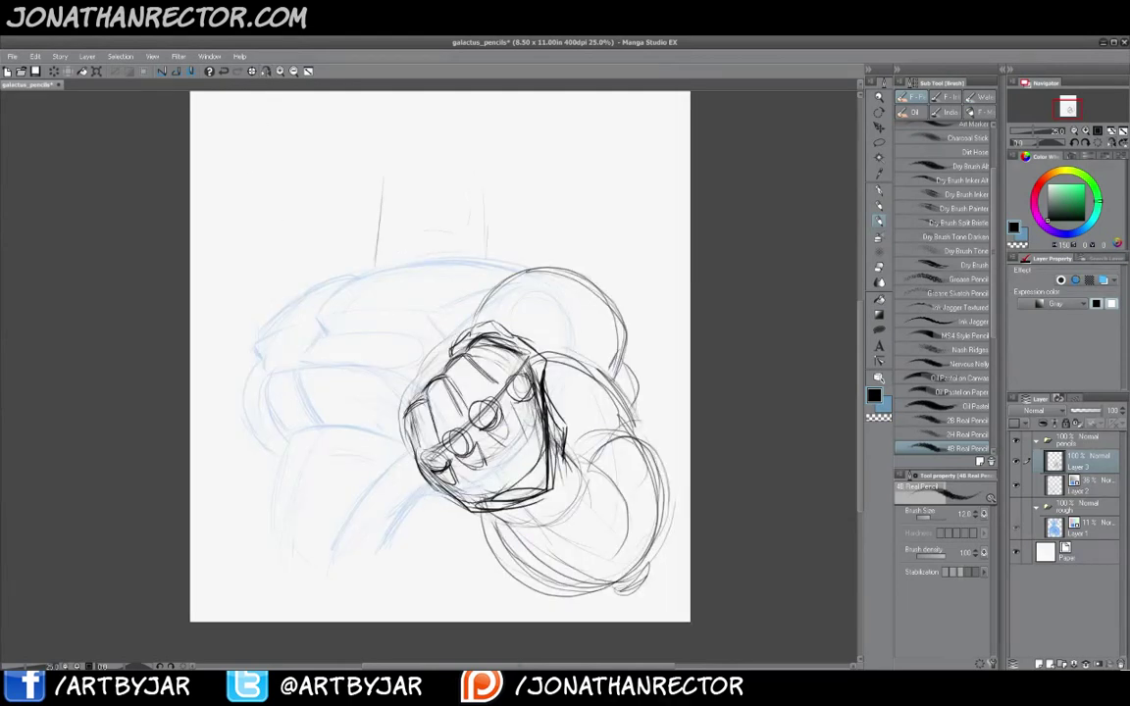
pyautogui.moveTo(492, 513); pyautogui.dragTo(564, 532)
pyautogui.moveTo(561, 456)
pyautogui.mouseDown()
pyautogui.moveTo(575, 481)
pyautogui.moveTo(623, 436)
pyautogui.moveTo(639, 446)
pyautogui.mouseUp()
pyautogui.moveTo(597, 451)
pyautogui.mouseDown()
pyautogui.moveTo(651, 474)
pyautogui.moveTo(663, 505)
pyautogui.mouseUp()
pyautogui.moveTo(625, 431)
pyautogui.mouseDown()
pyautogui.moveTo(656, 533)
pyautogui.moveTo(643, 580)
pyautogui.mouseUp()
pyautogui.moveTo(579, 475)
pyautogui.mouseDown()
pyautogui.moveTo(585, 507)
pyautogui.moveTo(551, 539)
pyautogui.mouseUp()
pyautogui.moveTo(654, 562); pyautogui.dragTo(597, 587)
pyautogui.moveTo(656, 531)
pyautogui.mouseDown()
pyautogui.moveTo(649, 571)
pyautogui.moveTo(594, 588)
pyautogui.mouseUp()
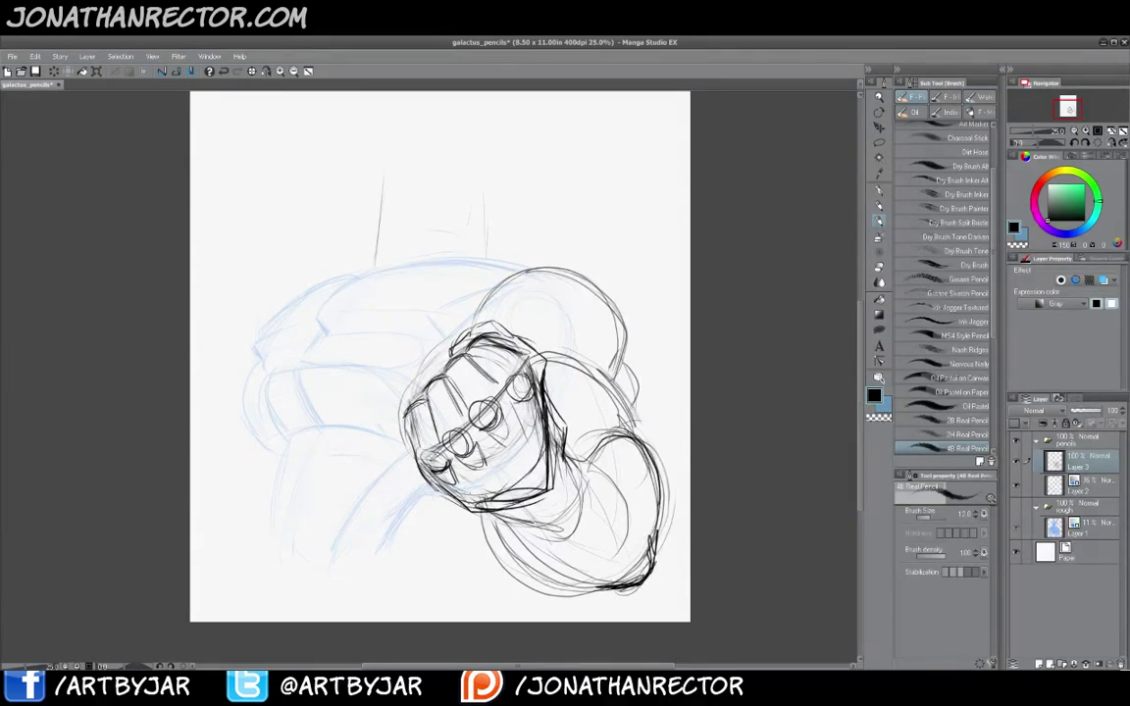
pyautogui.moveTo(498, 520)
pyautogui.mouseDown()
pyautogui.moveTo(573, 579)
pyautogui.moveTo(617, 586)
pyautogui.mouseUp()
pyautogui.moveTo(453, 460)
pyautogui.mouseDown()
pyautogui.moveTo(490, 508)
pyautogui.moveTo(555, 522)
pyautogui.moveTo(524, 520)
pyautogui.mouseUp()
pyautogui.moveTo(457, 478); pyautogui.dragTo(557, 518)
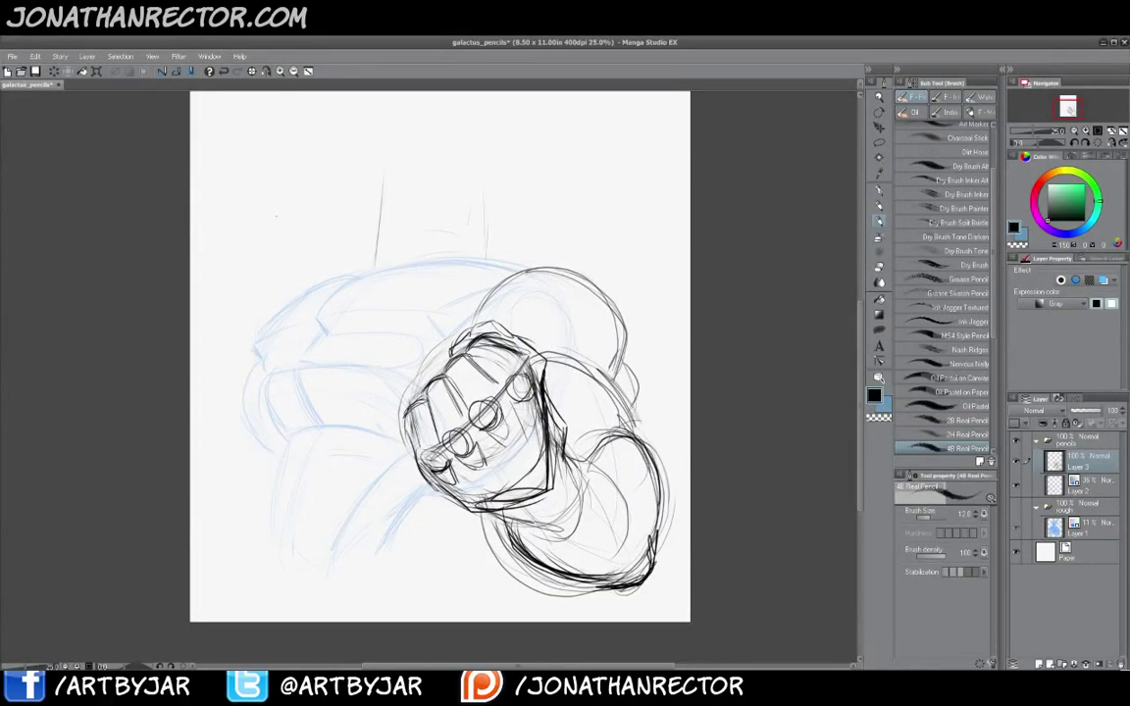
# Sketch a small arm diagram in the empty upper corner using two jointed cylinders, a hooked hand and joint circles
pyautogui.moveTo(274, 142)
pyautogui.mouseDown()
pyautogui.moveTo(236, 192)
pyautogui.moveTo(358, 218)
pyautogui.moveTo(323, 257)
pyautogui.mouseUp()
pyautogui.moveTo(233, 191); pyautogui.dragTo(313, 257)
pyautogui.moveTo(380, 226)
pyautogui.mouseDown()
pyautogui.moveTo(420, 221)
pyautogui.moveTo(363, 270)
pyautogui.moveTo(432, 263)
pyautogui.mouseUp()
pyautogui.moveTo(420, 222); pyautogui.dragTo(431, 262)
pyautogui.moveTo(409, 258)
pyautogui.mouseDown()
pyautogui.moveTo(440, 263)
pyautogui.moveTo(417, 272)
pyautogui.moveTo(432, 267)
pyautogui.mouseUp()
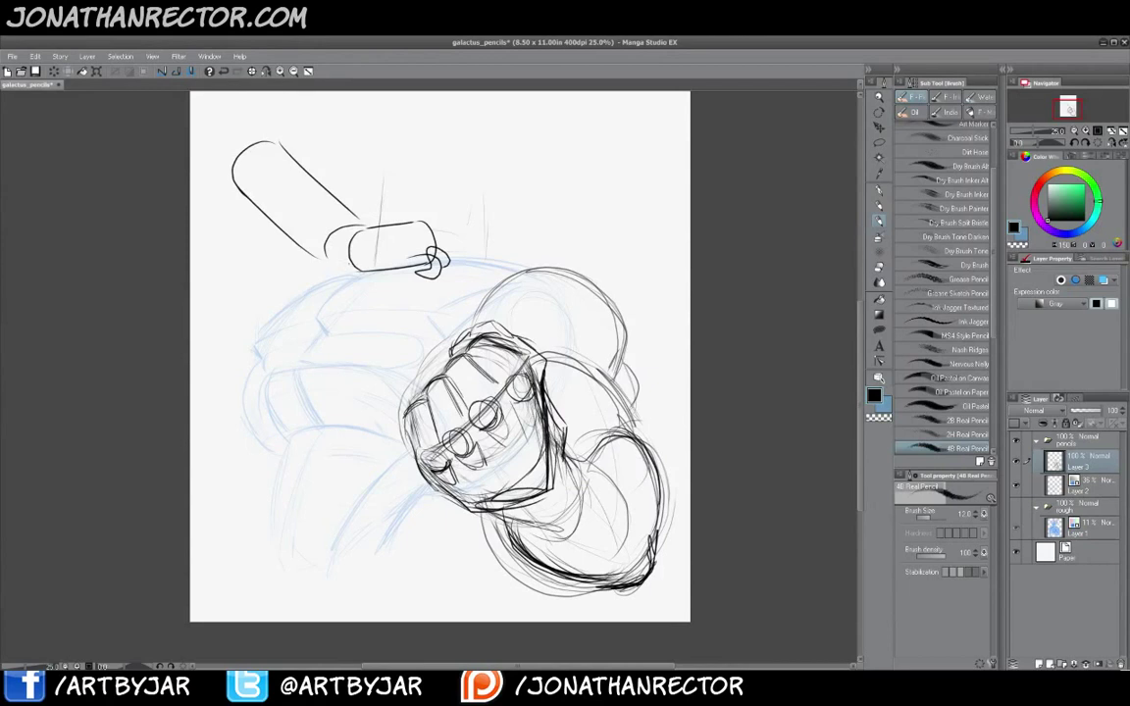
pyautogui.moveTo(339, 254); pyautogui.dragTo(351, 263)
pyautogui.moveTo(293, 217)
pyautogui.mouseDown()
pyautogui.moveTo(232, 140)
pyautogui.moveTo(218, 147)
pyautogui.mouseUp()
pyautogui.moveTo(218, 147)
pyautogui.mouseDown()
pyautogui.moveTo(232, 164)
pyautogui.moveTo(252, 105)
pyautogui.moveTo(297, 124)
pyautogui.mouseUp()
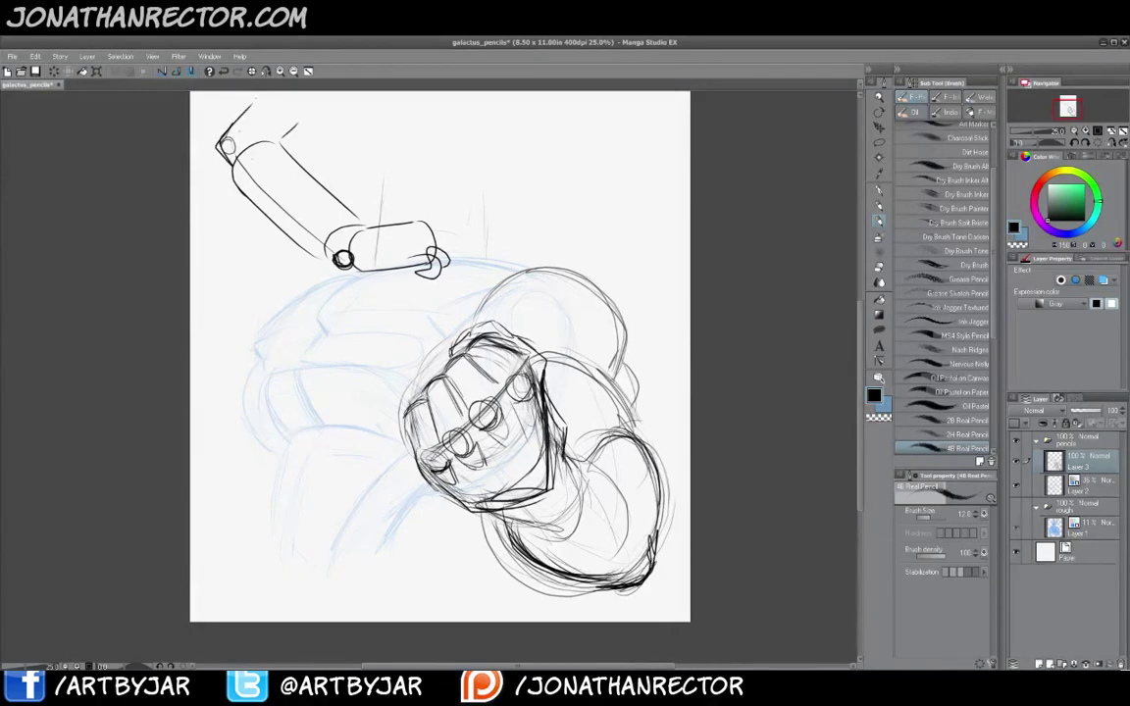
# Add overlapping muscle shapes between the shoulder and elbow joints of the small arm diagram
pyautogui.moveTo(247, 172); pyautogui.dragTo(298, 222)
pyautogui.moveTo(218, 140)
pyautogui.mouseDown()
pyautogui.moveTo(287, 205)
pyautogui.moveTo(274, 198)
pyautogui.mouseUp()
pyautogui.moveTo(365, 218)
pyautogui.mouseDown()
pyautogui.moveTo(284, 132)
pyautogui.moveTo(247, 157)
pyautogui.moveTo(323, 186)
pyautogui.mouseUp()
pyautogui.moveTo(277, 187)
pyautogui.mouseDown()
pyautogui.moveTo(365, 229)
pyautogui.moveTo(344, 234)
pyautogui.mouseUp()
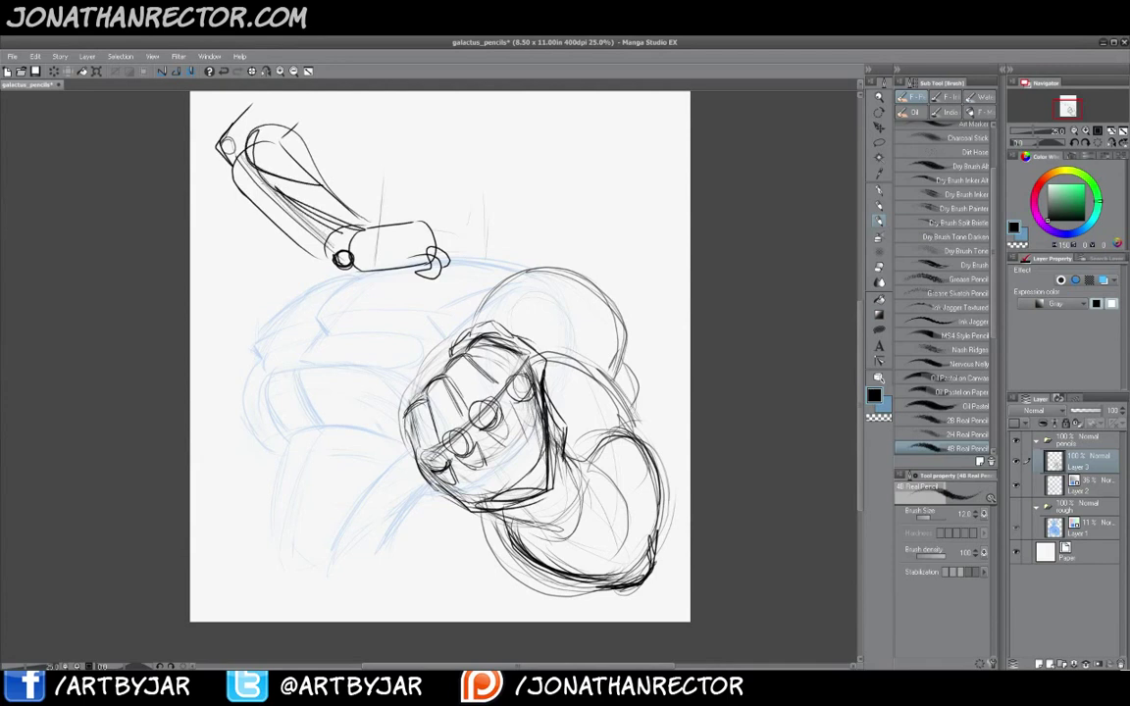
pyautogui.moveTo(234, 161)
pyautogui.mouseDown()
pyautogui.moveTo(234, 191)
pyautogui.moveTo(338, 260)
pyautogui.moveTo(233, 157)
pyautogui.moveTo(300, 233)
pyautogui.mouseUp()
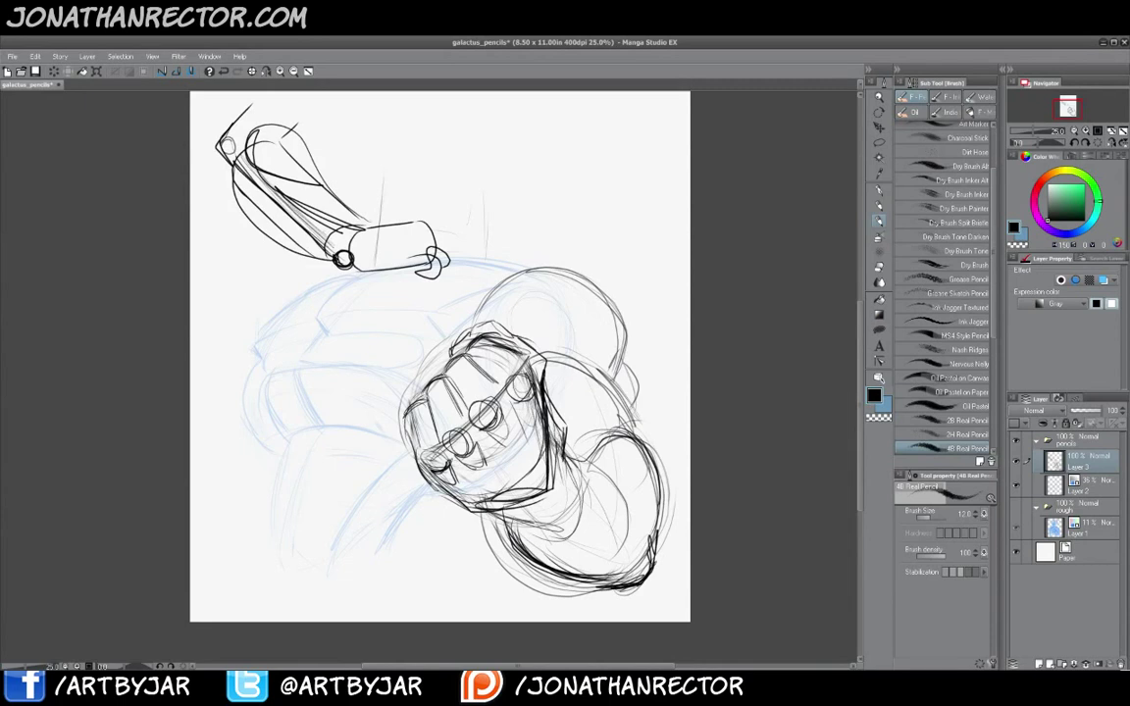
# Undo all the strokes of the small arm diagram
pyautogui.click(224, 71)
pyautogui.click(224, 71)
pyautogui.click(224, 71)
pyautogui.click(224, 71)
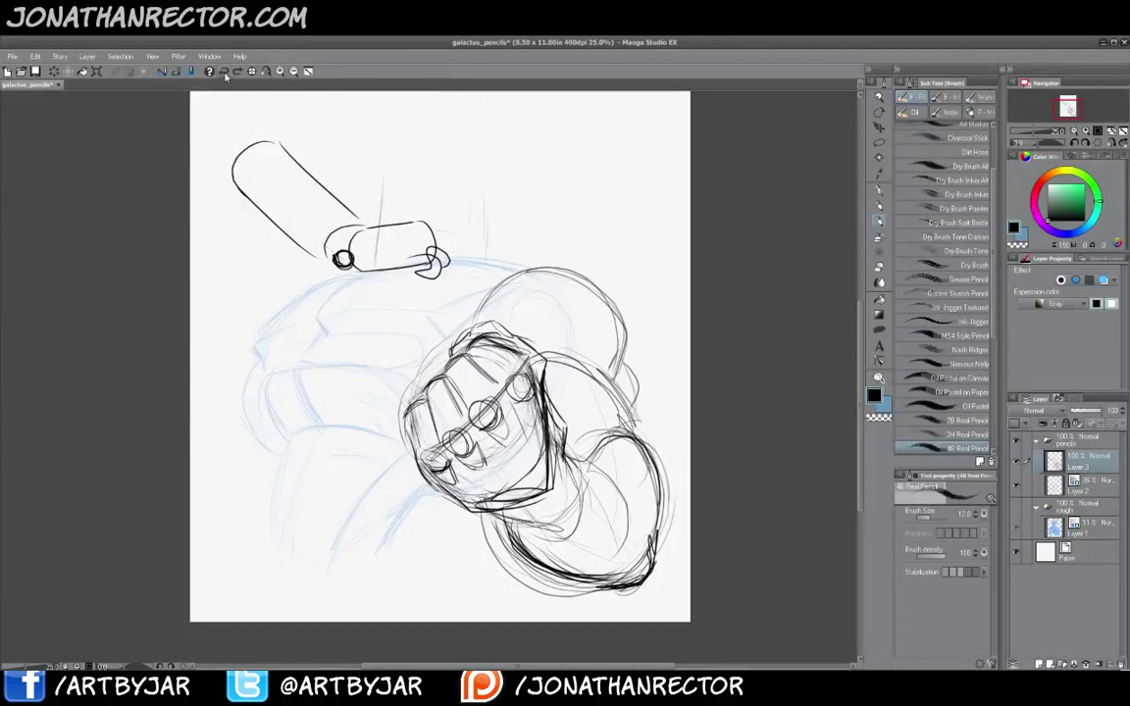
pyautogui.click(224, 70)
pyautogui.click(223, 71)
pyautogui.click(224, 71)
pyautogui.click(223, 70)
pyautogui.click(223, 72)
pyautogui.click(222, 72)
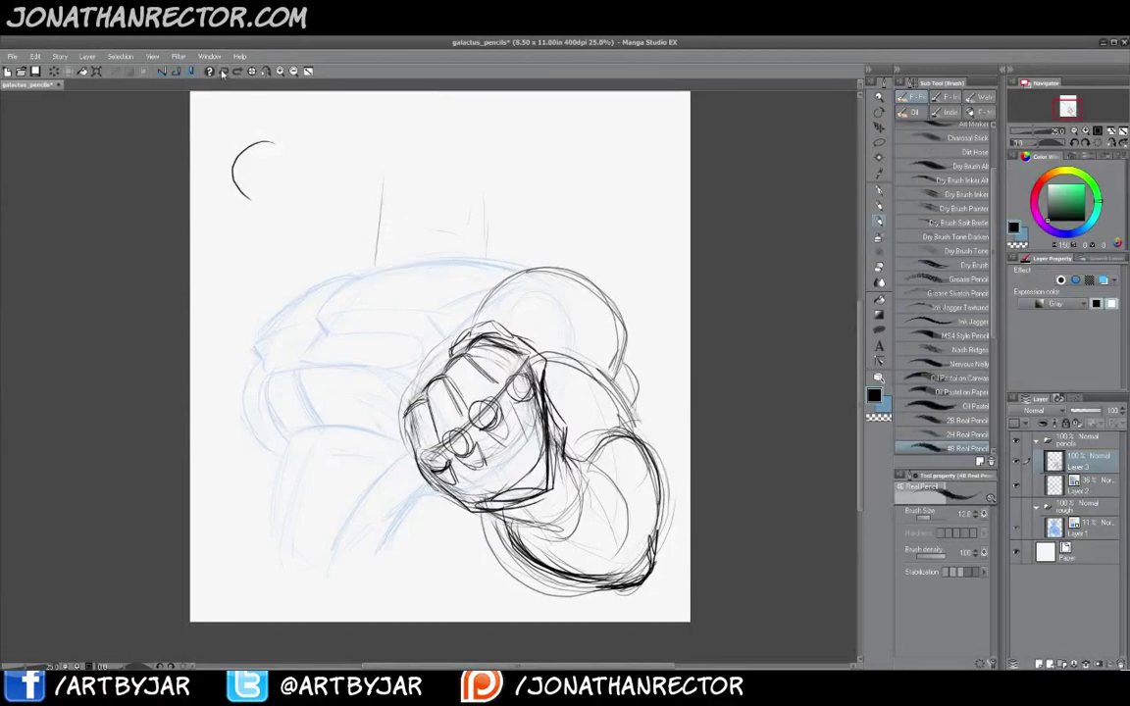
pyautogui.click(223, 72)
# Erase the loose outer line beneath the forearm with the Soft eraser and redraw its lower contour with the 4B Real Pencil
pyautogui.press('e')
pyautogui.moveTo(484, 528)
pyautogui.mouseDown()
pyautogui.moveTo(538, 586)
pyautogui.moveTo(479, 526)
pyautogui.moveTo(514, 516)
pyautogui.mouseUp()
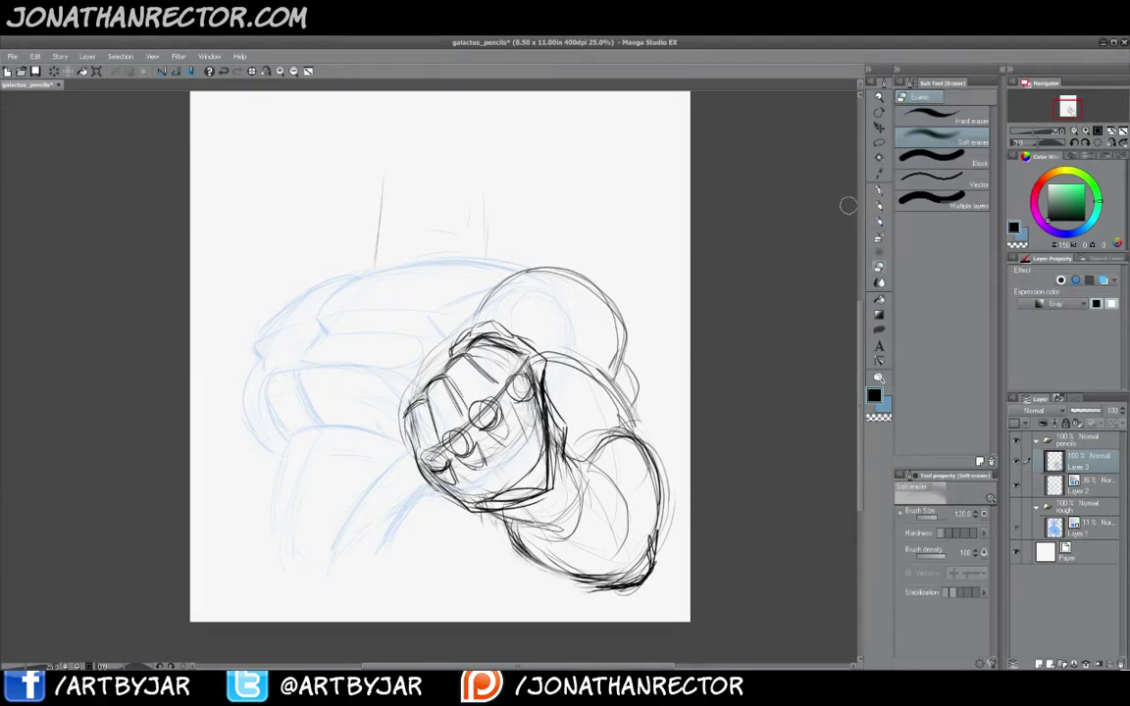
pyautogui.press('p')
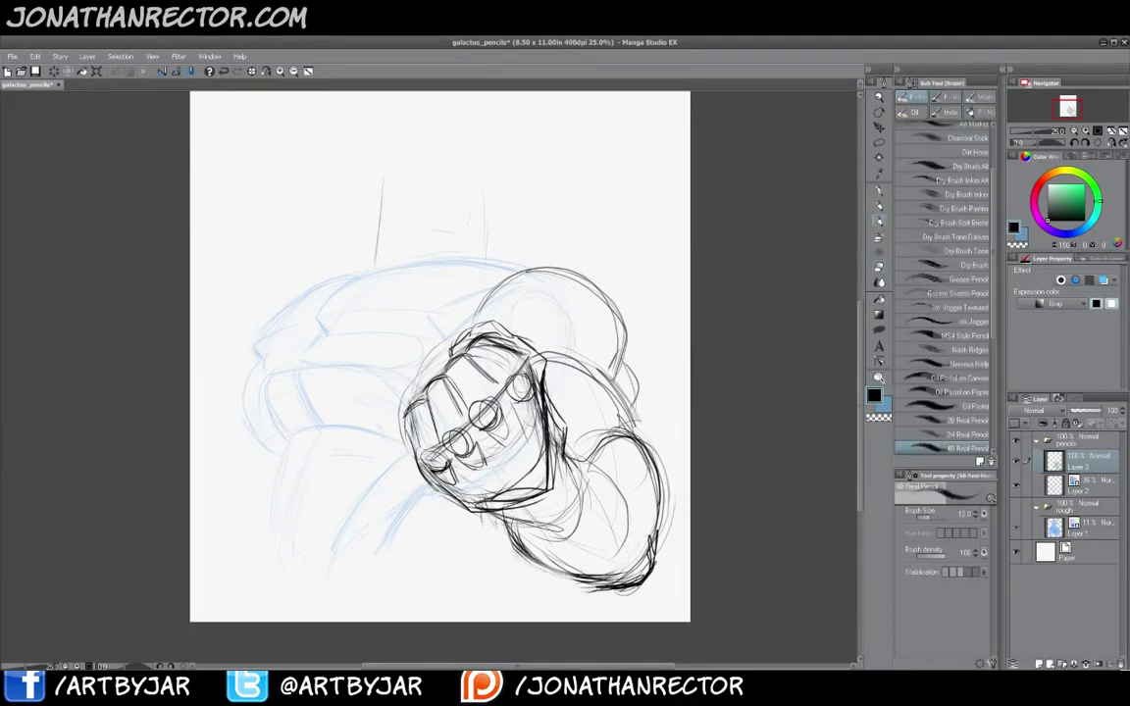
pyautogui.moveTo(546, 526); pyautogui.dragTo(480, 528)
pyautogui.moveTo(526, 494); pyautogui.dragTo(471, 528)
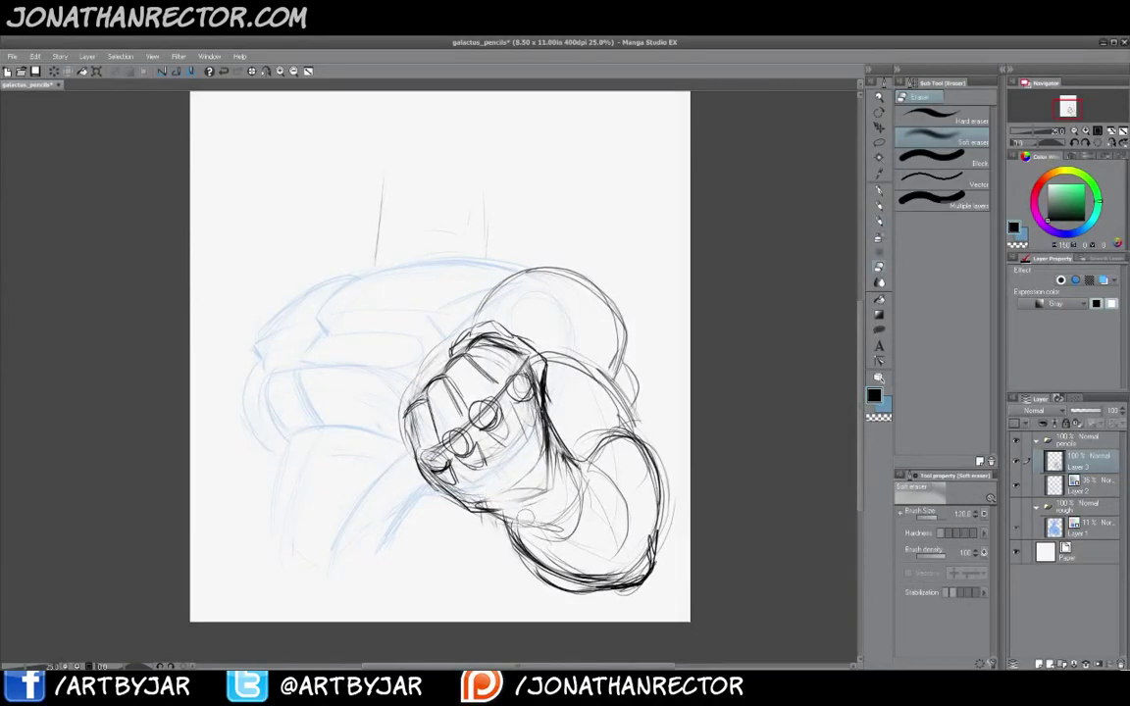
# Soften the angular cuff lines with the Soft eraser and redraw a rounded heel of the hand and wrist in pencil
pyautogui.press('e')
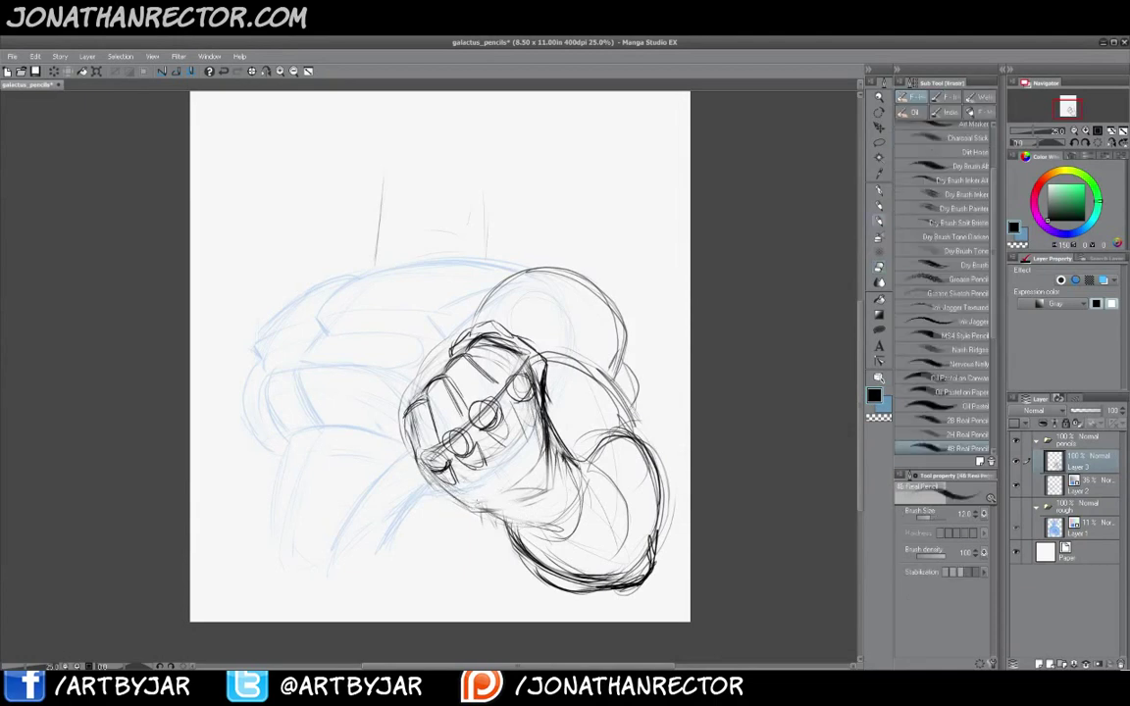
pyautogui.press('p')
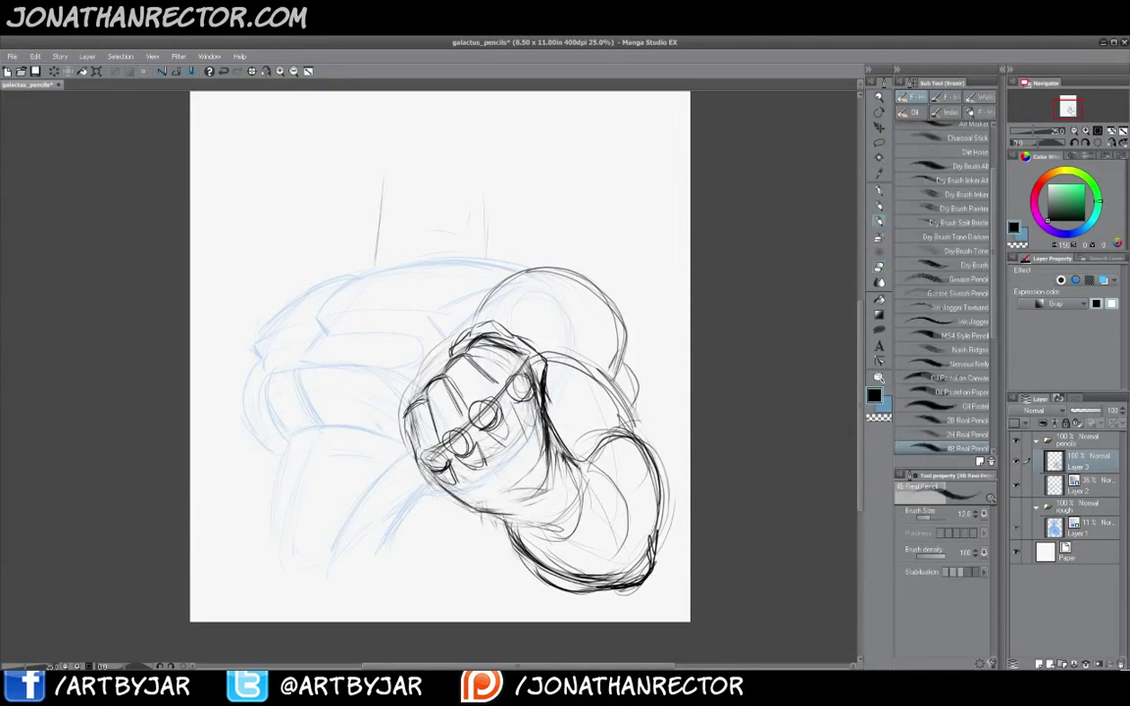
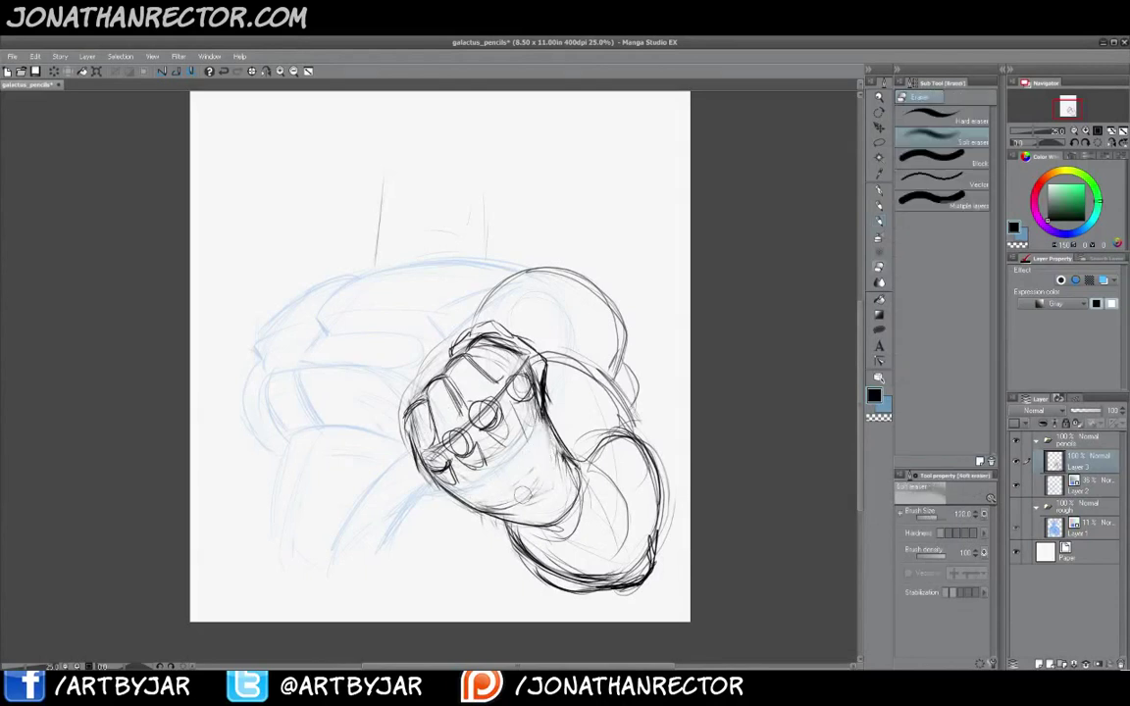
pyautogui.press('e')
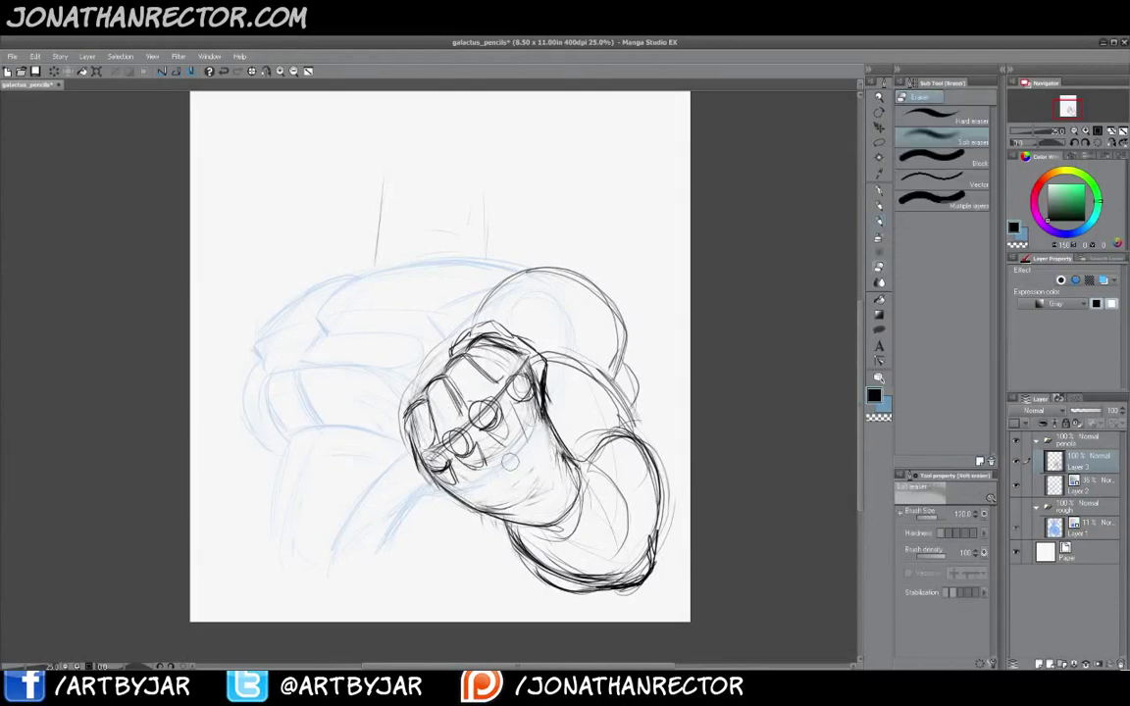
pyautogui.press('b')
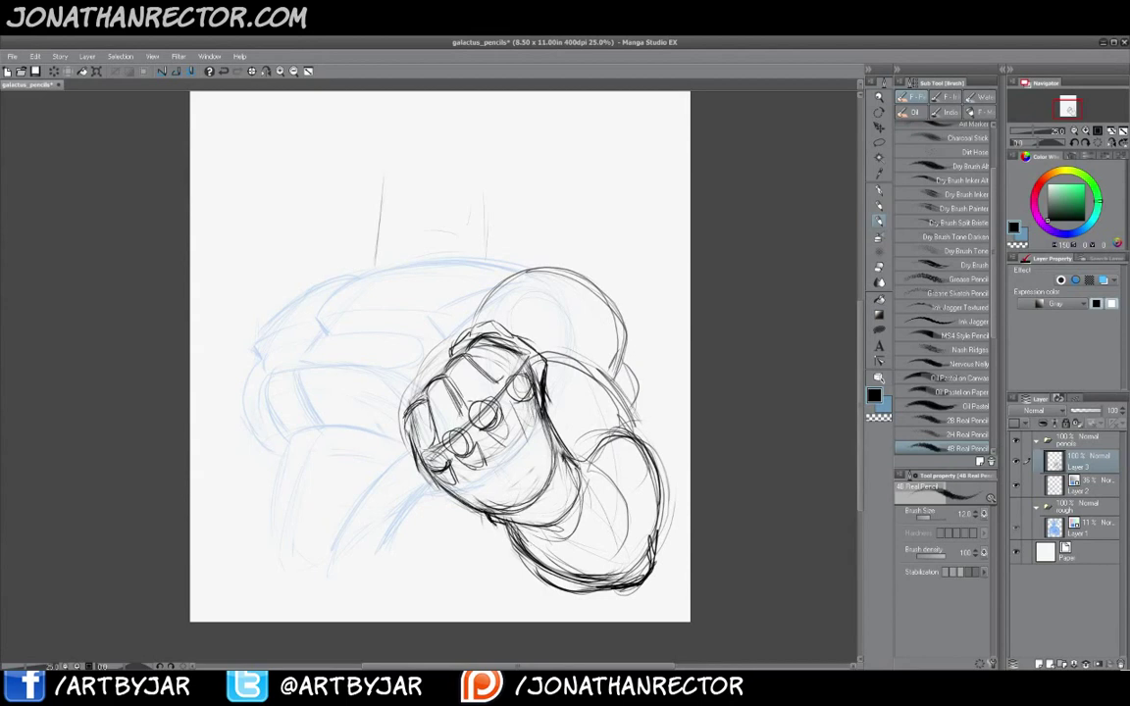
pyautogui.moveTo(563, 433); pyautogui.dragTo(577, 504)
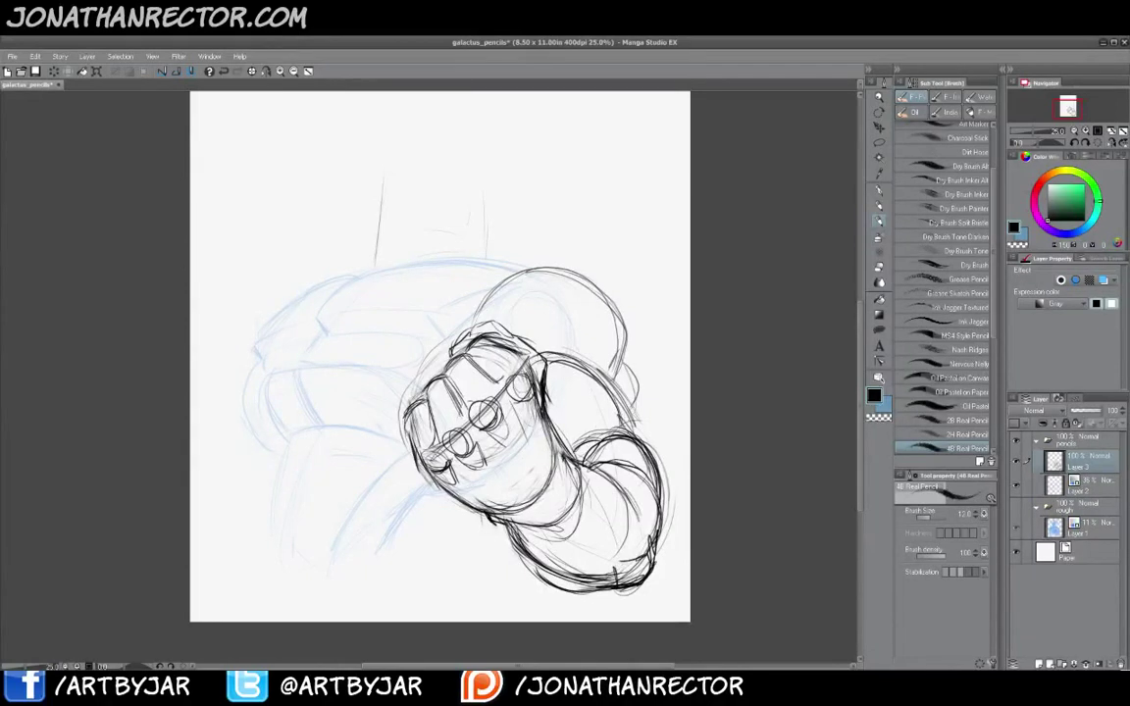
# Erase the large round shoulder outline and its inner curve behind the fist with the Soft eraser
pyautogui.press('e')
pyautogui.press('p')
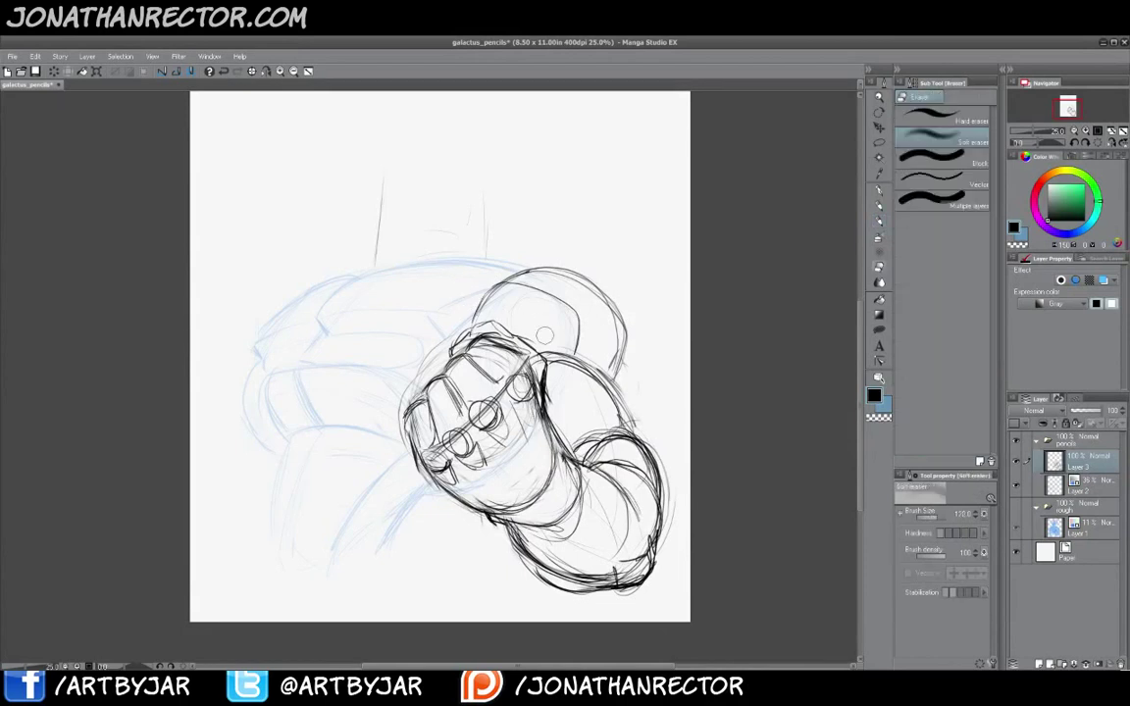
pyautogui.press('e')
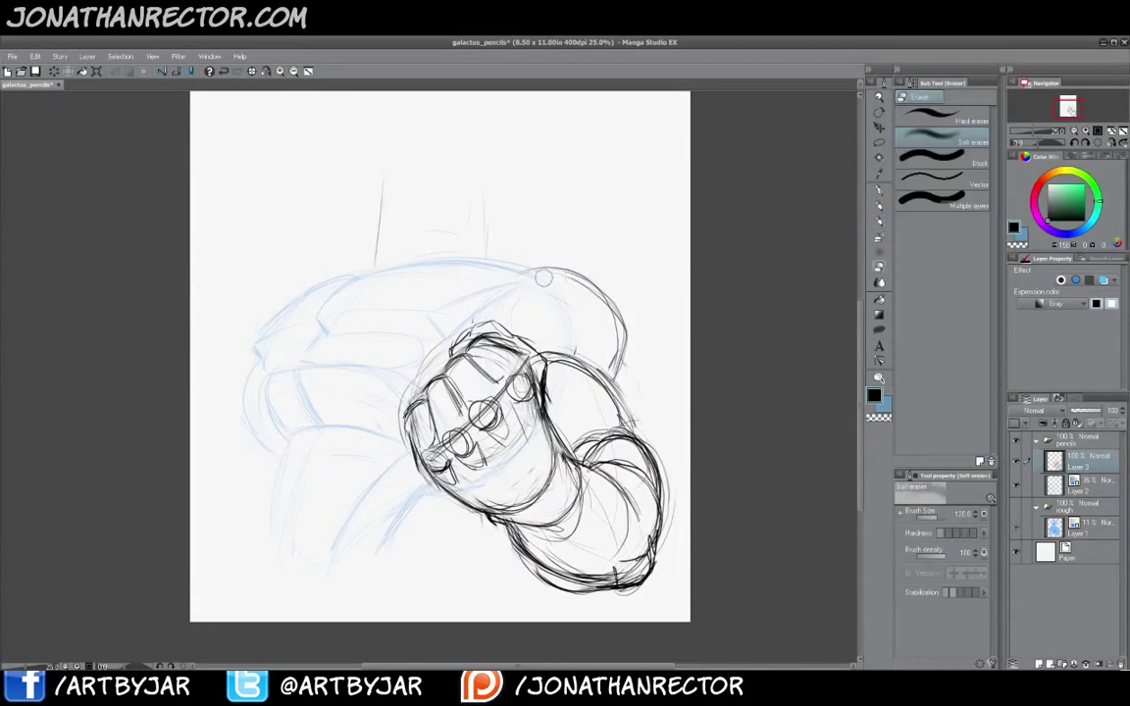
pyautogui.moveTo(490, 296); pyautogui.dragTo(477, 309)
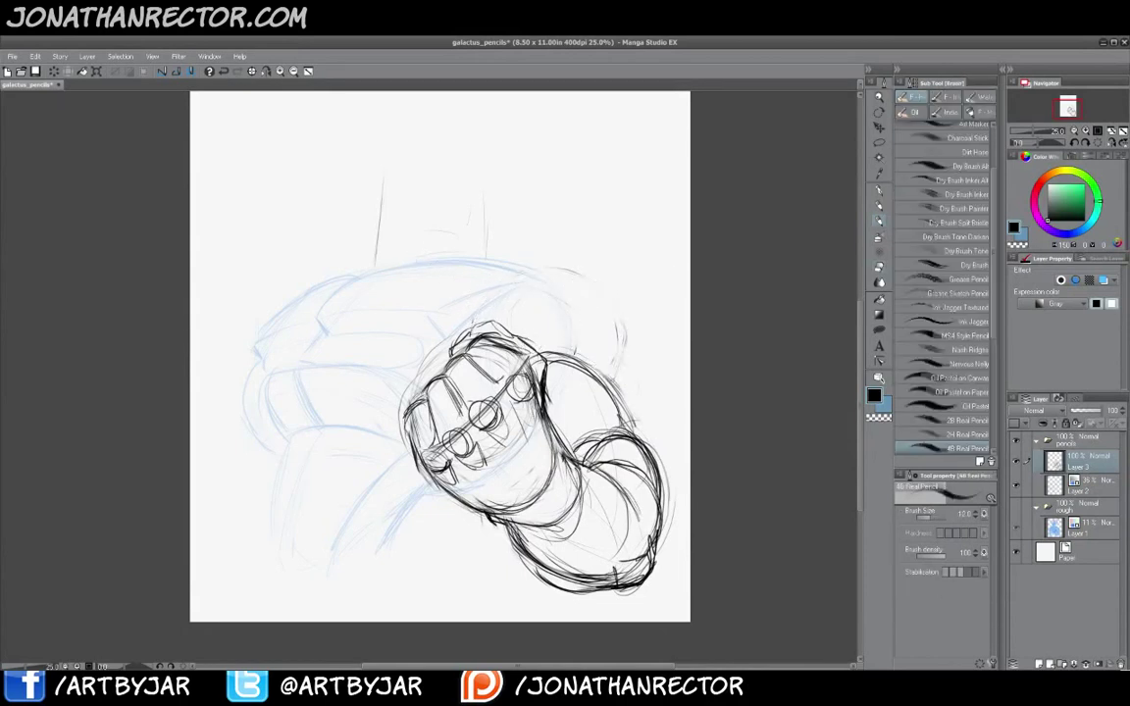
# Redraw the shoulder with the 4B Real Pencil as a curved front plate overlapping a rounded outer form
pyautogui.press('b')
pyautogui.moveTo(584, 312); pyautogui.dragTo(579, 345)
pyautogui.moveTo(584, 286); pyautogui.dragTo(486, 262)
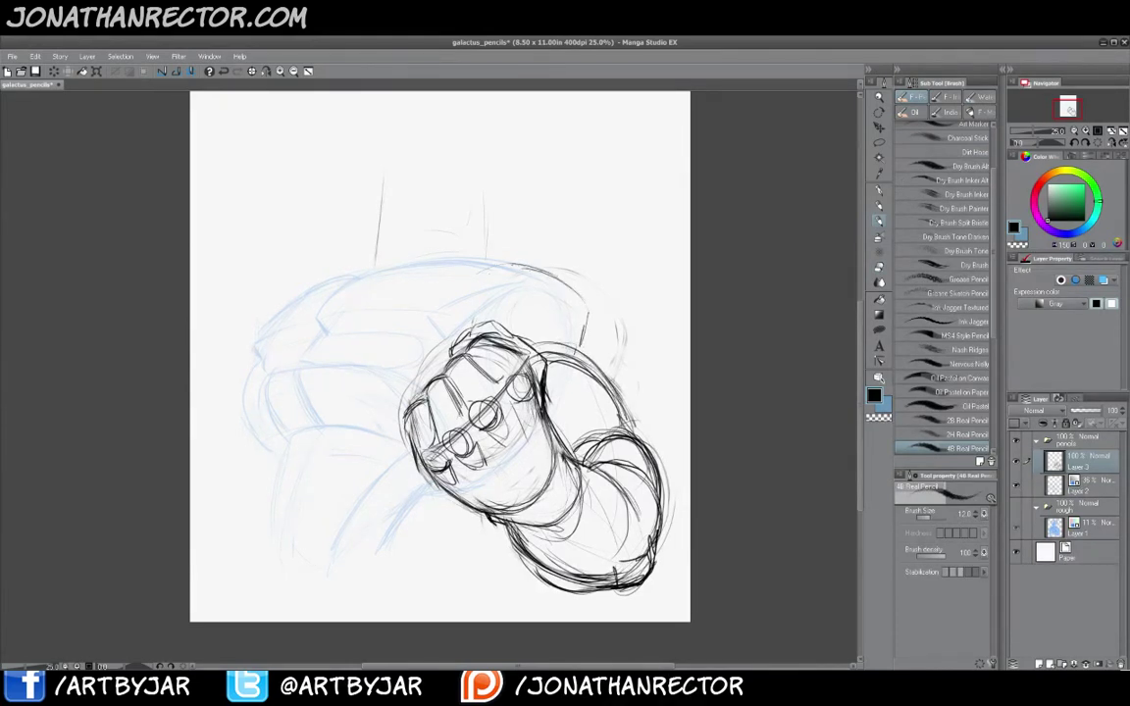
pyautogui.moveTo(471, 319); pyautogui.dragTo(587, 285)
pyautogui.moveTo(583, 279); pyautogui.dragTo(612, 376)
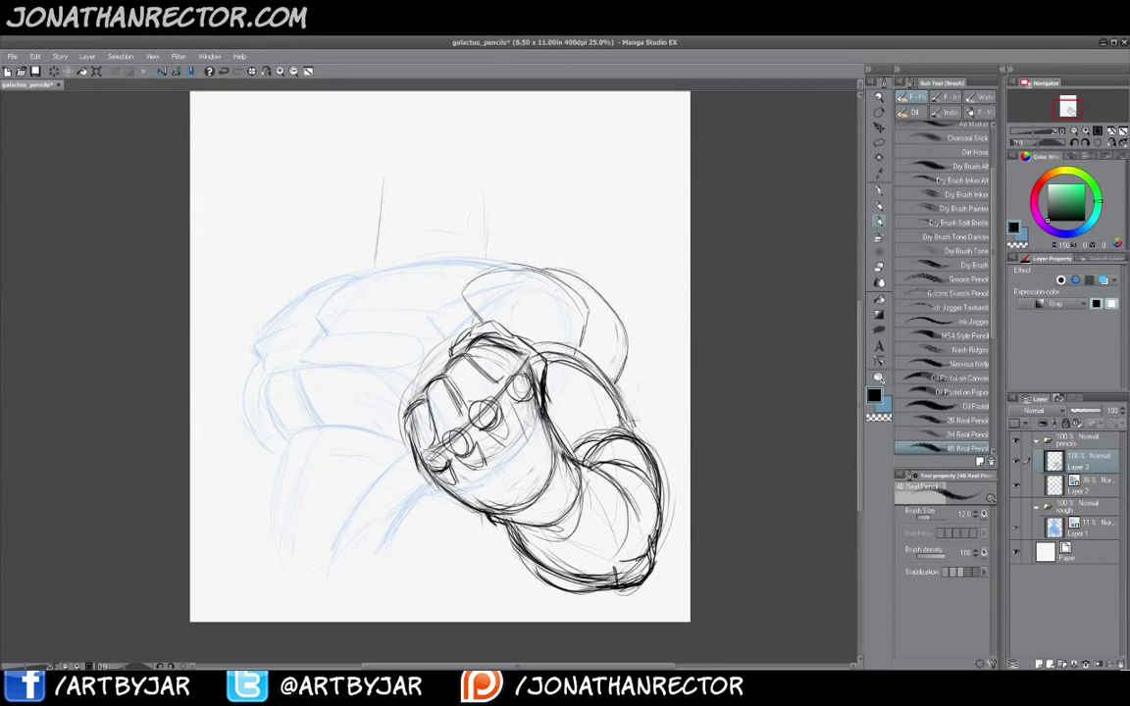
pyautogui.moveTo(530, 306); pyautogui.dragTo(457, 241)
pyautogui.moveTo(545, 268); pyautogui.dragTo(575, 278)
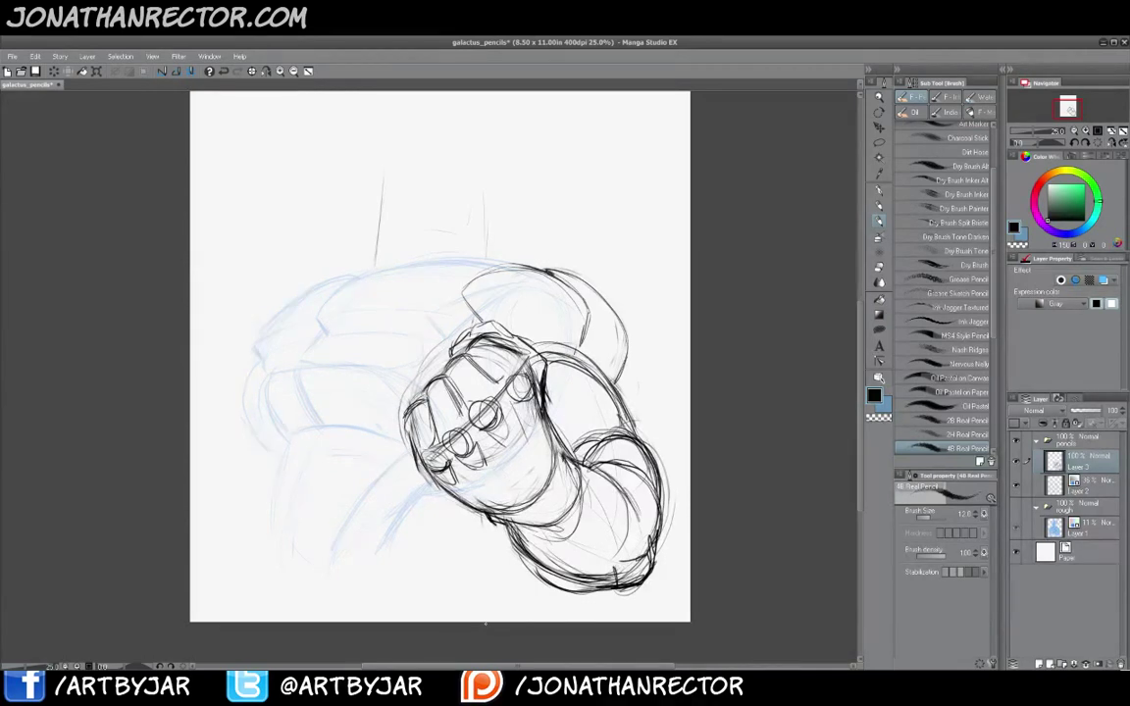
# Return the canvas to its unmirrored view and pencil the chest's top curve and the torso's far-side contours over the underdrawing
pyautogui.click(238, 71)
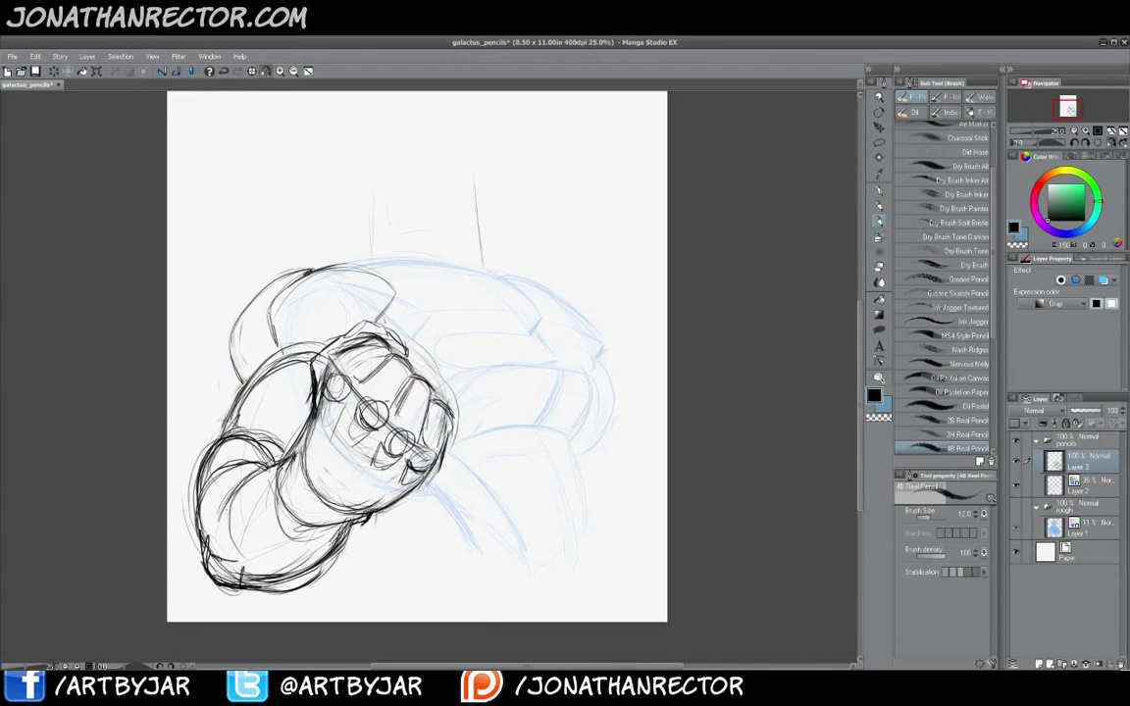
pyautogui.press('e')
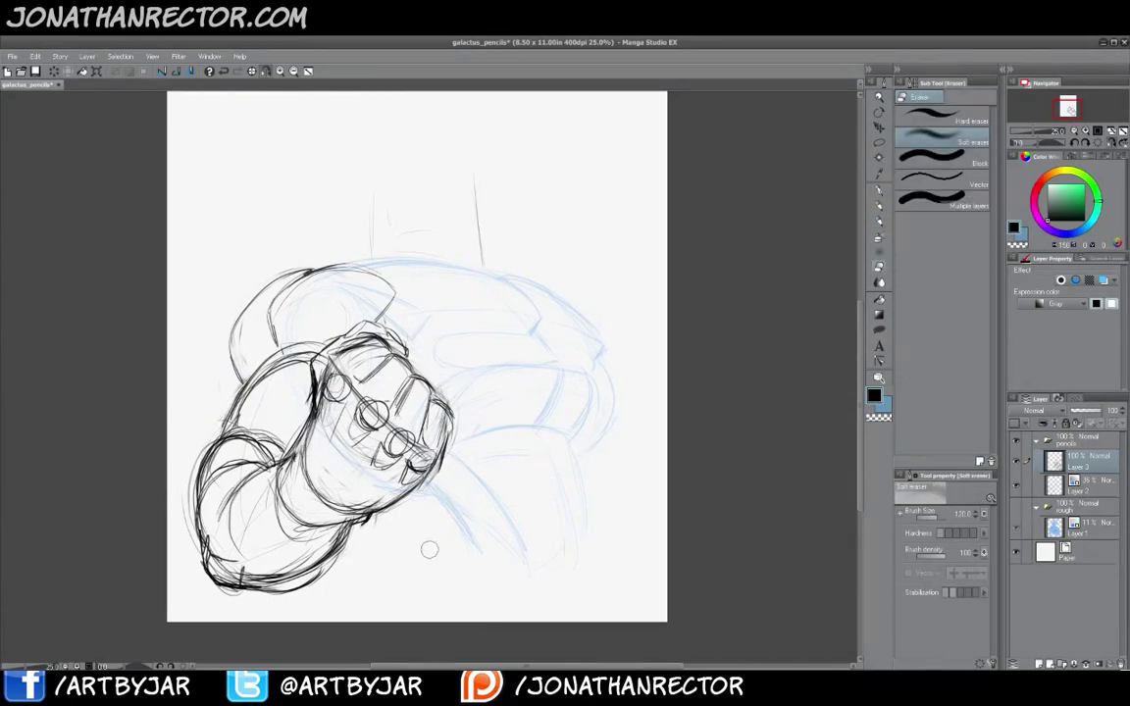
pyautogui.press('p')
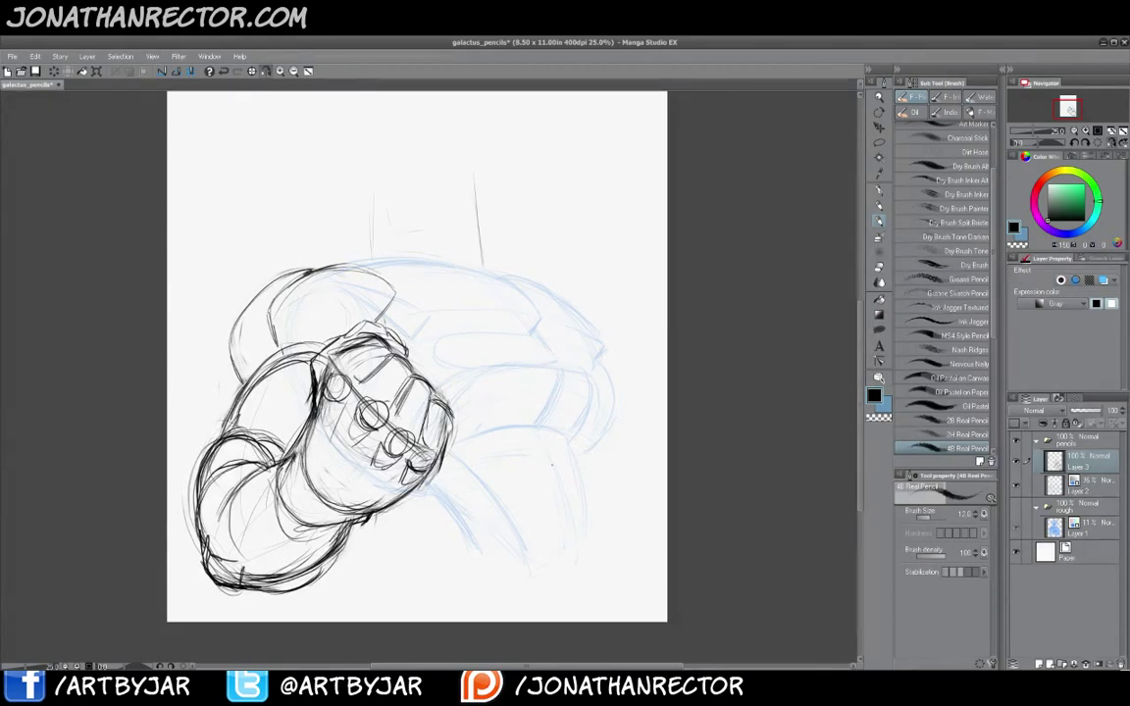
pyautogui.moveTo(355, 266)
pyautogui.mouseDown()
pyautogui.moveTo(512, 277)
pyautogui.moveTo(538, 331)
pyautogui.mouseUp()
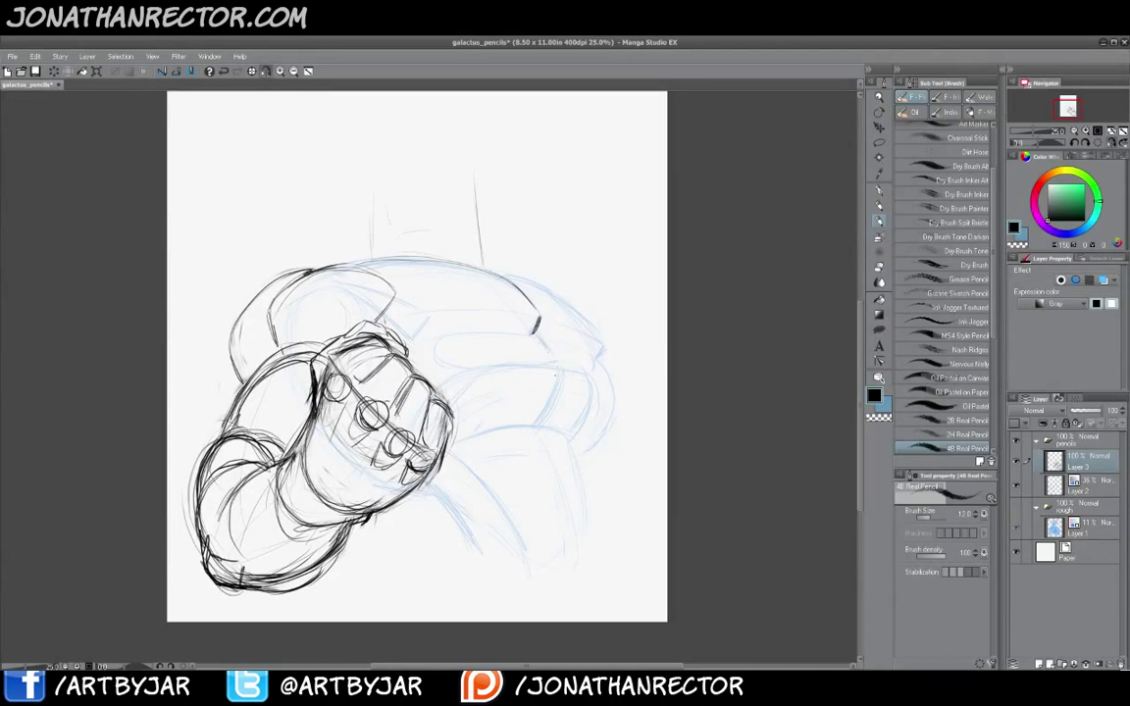
pyautogui.moveTo(554, 374)
pyautogui.mouseDown()
pyautogui.moveTo(561, 388)
pyautogui.moveTo(546, 413)
pyautogui.mouseUp()
pyautogui.moveTo(537, 336); pyautogui.dragTo(560, 374)
pyautogui.moveTo(510, 279)
pyautogui.mouseDown()
pyautogui.moveTo(601, 330)
pyautogui.moveTo(603, 356)
pyautogui.moveTo(587, 356)
pyautogui.moveTo(615, 392)
pyautogui.moveTo(607, 368)
pyautogui.moveTo(612, 415)
pyautogui.moveTo(586, 446)
pyautogui.mouseUp()
pyautogui.moveTo(609, 419)
pyautogui.mouseDown()
pyautogui.moveTo(576, 448)
pyautogui.moveTo(594, 439)
pyautogui.moveTo(568, 451)
pyautogui.moveTo(588, 437)
pyautogui.moveTo(583, 529)
pyautogui.mouseUp()
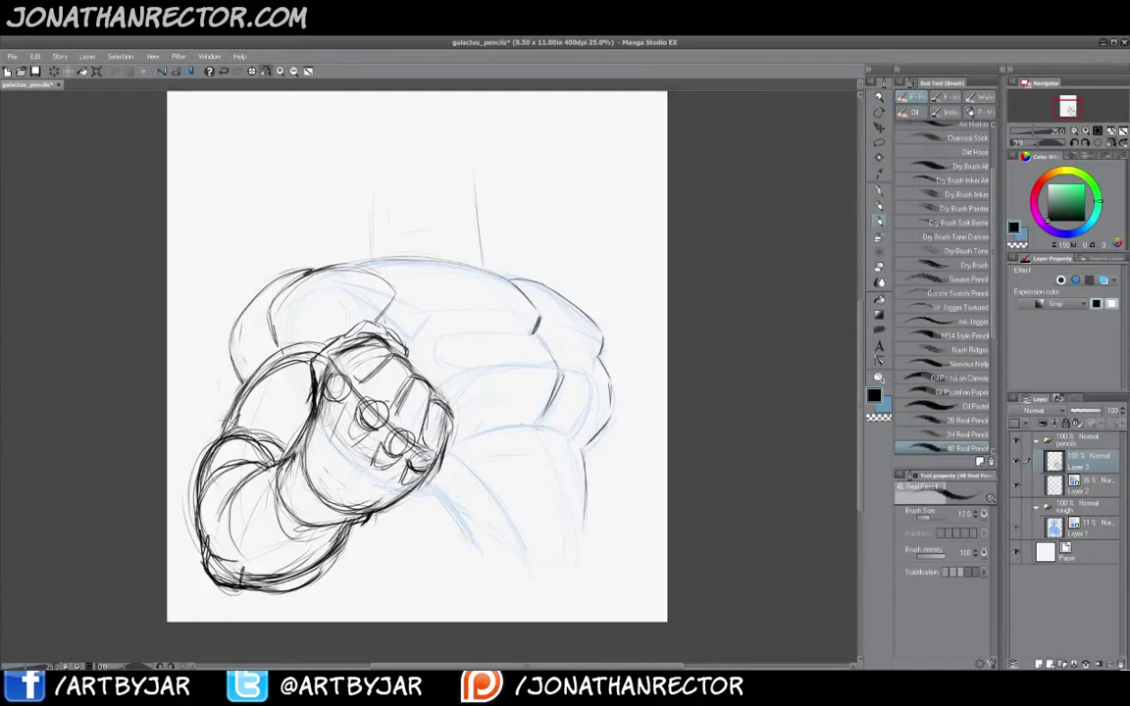
# Pencil the abdomen below the chest over the blue underdrawing, with its inner curves, far-side contour and the waist's lower diagonal edge
pyautogui.moveTo(511, 425)
pyautogui.mouseDown()
pyautogui.moveTo(541, 426)
pyautogui.moveTo(580, 542)
pyautogui.mouseUp()
pyautogui.moveTo(575, 441); pyautogui.dragTo(585, 542)
pyautogui.moveTo(568, 437)
pyautogui.mouseDown()
pyautogui.moveTo(585, 543)
pyautogui.moveTo(538, 567)
pyautogui.mouseUp()
pyautogui.moveTo(461, 459); pyautogui.dragTo(529, 562)
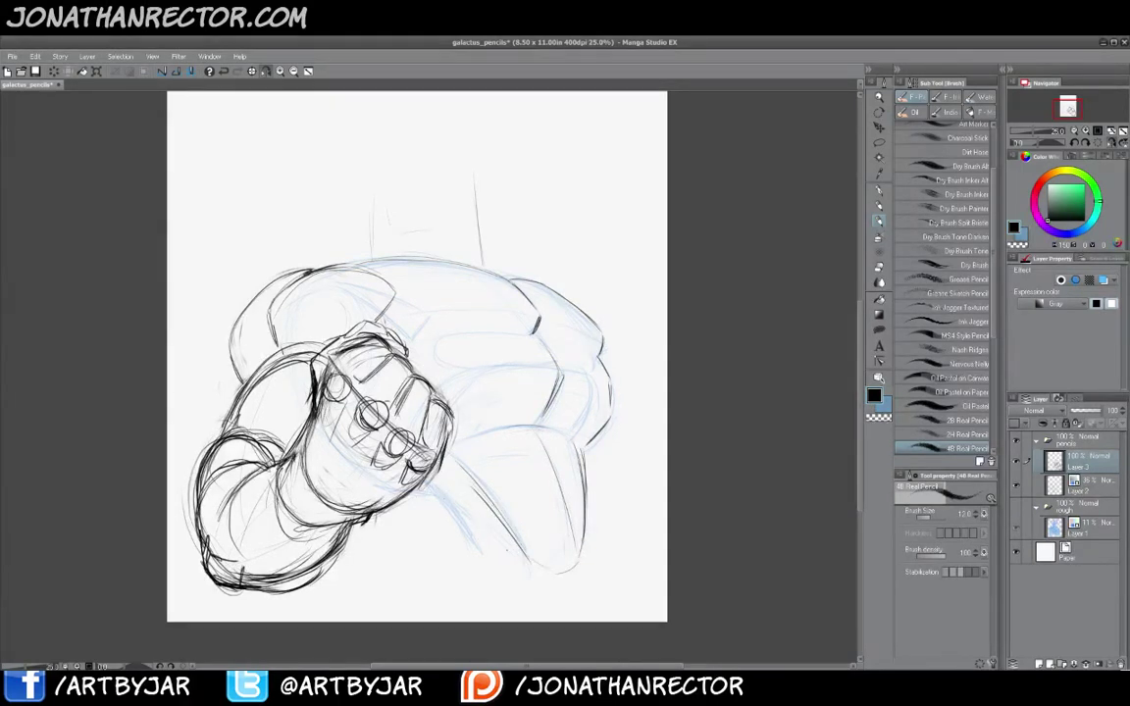
pyautogui.moveTo(451, 520); pyautogui.dragTo(540, 573)
pyautogui.moveTo(417, 490); pyautogui.dragTo(468, 531)
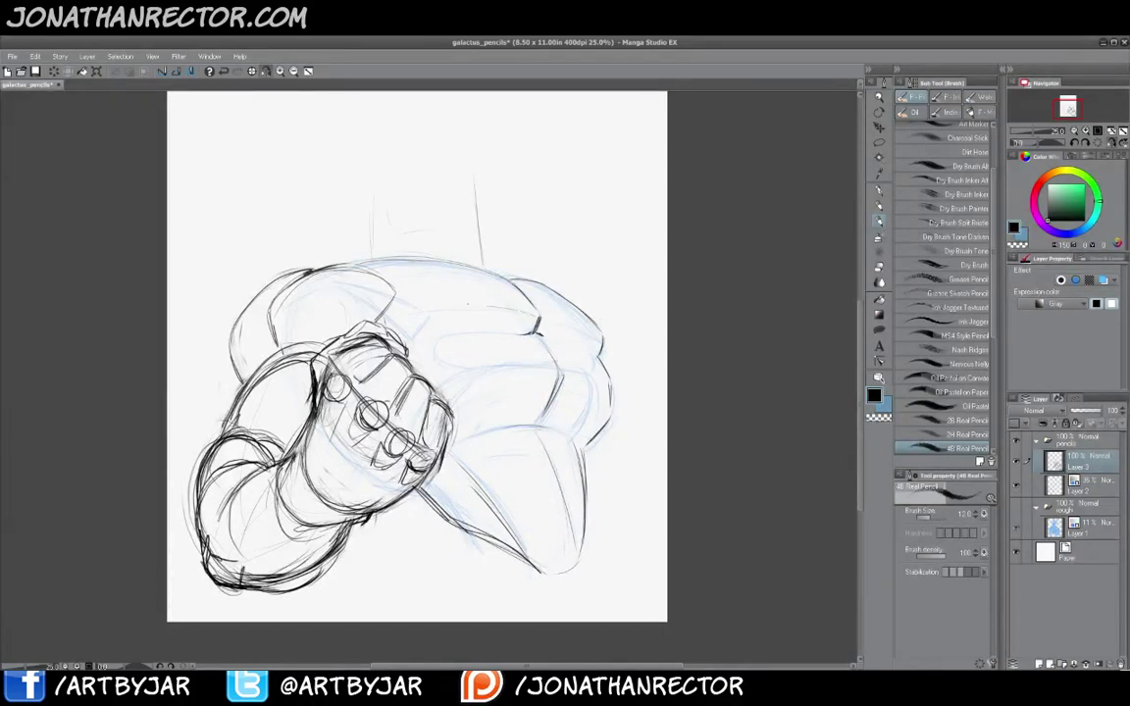
# Pencil the horizontal plate line across the upper chest and save the drawing
pyautogui.moveTo(536, 317); pyautogui.dragTo(424, 308)
pyautogui.hotkey('ctrl', 's')
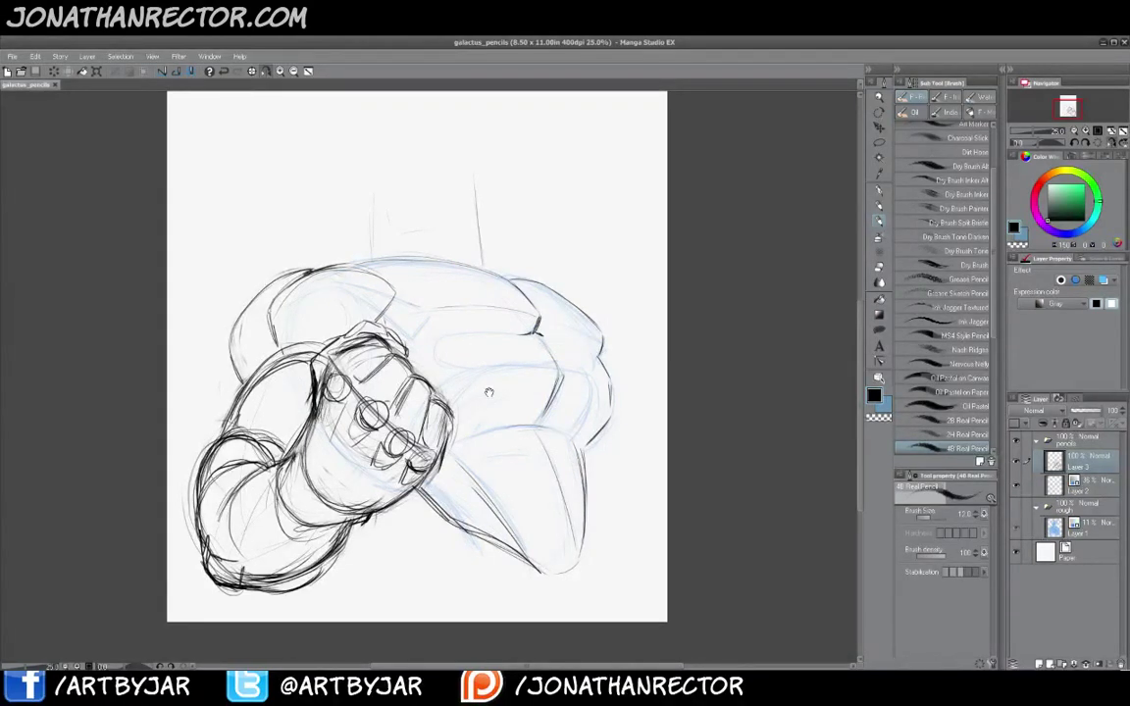
# Show the rough underdrawing layer and erase the old vertical head guide lines above the shoulders with the Soft eraser
pyautogui.moveTo(489, 392); pyautogui.dragTo(508, 446)
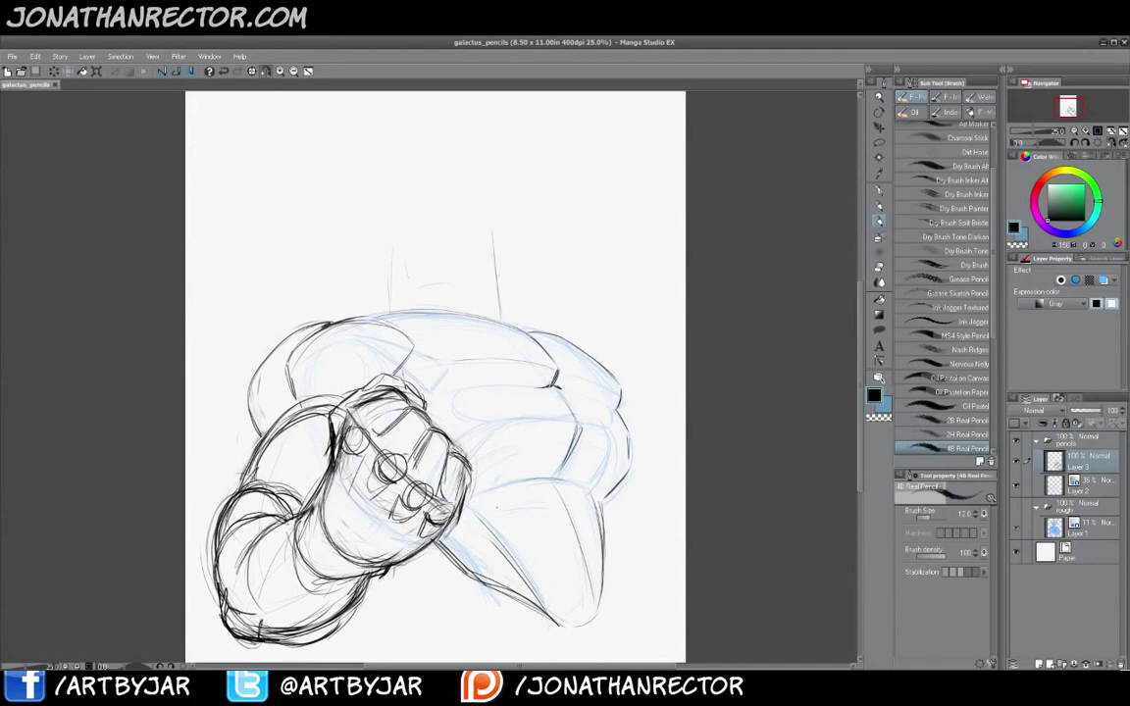
pyautogui.click(788, 407)
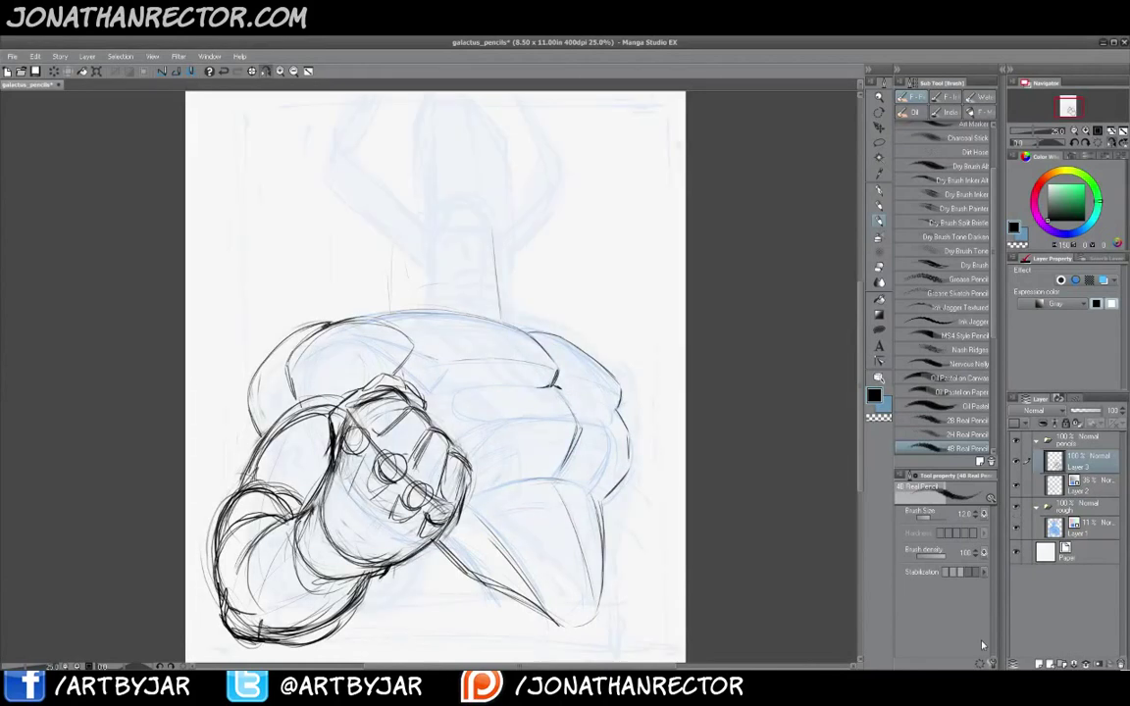
pyautogui.moveTo(465, 271); pyautogui.dragTo(484, 282)
pyautogui.press('e')
pyautogui.moveTo(511, 240); pyautogui.dragTo(519, 318)
pyautogui.moveTo(419, 257)
pyautogui.mouseDown()
pyautogui.moveTo(406, 253)
pyautogui.moveTo(417, 298)
pyautogui.moveTo(426, 281)
pyautogui.mouseUp()
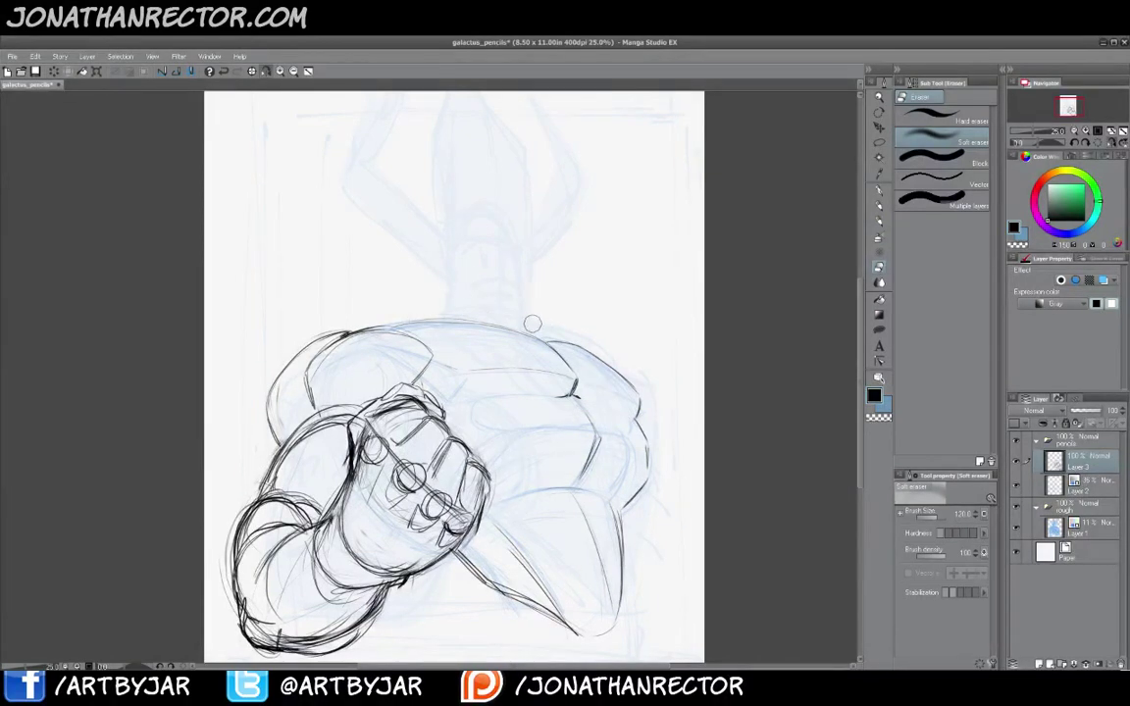
# Outline the domed helmet with the 4B Real Pencil, drawing the chin curve, both sides and the rounded top over the rough
pyautogui.press('p')
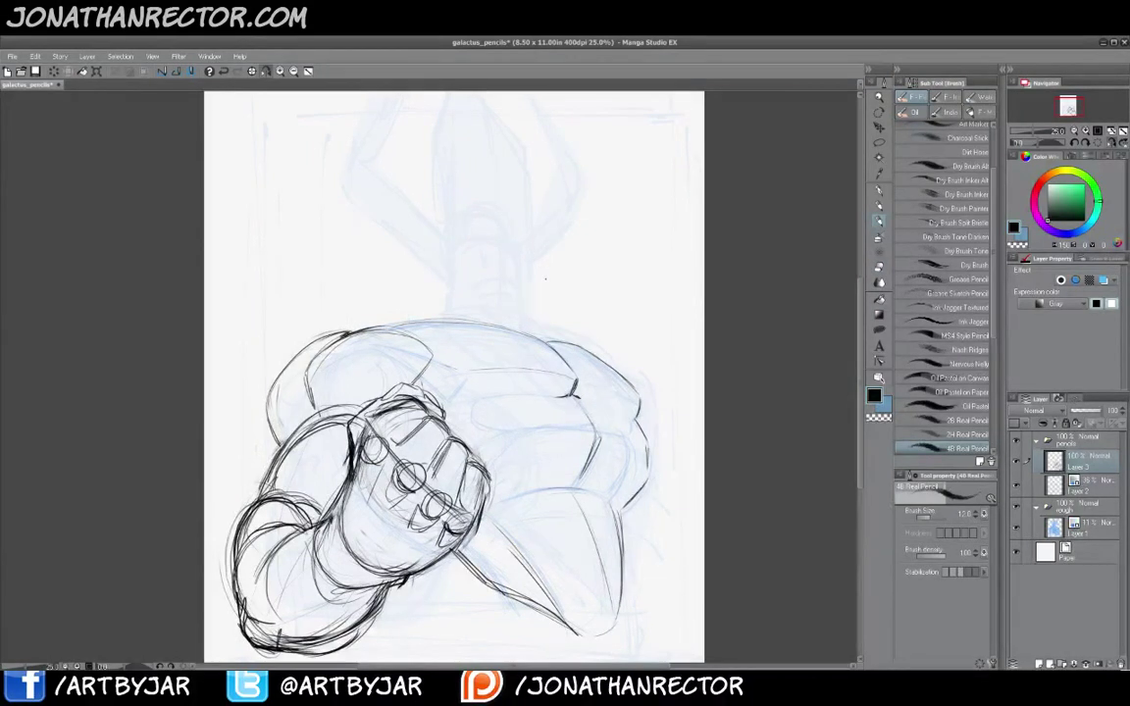
pyautogui.moveTo(497, 284)
pyautogui.mouseDown()
pyautogui.moveTo(508, 298)
pyautogui.moveTo(499, 322)
pyautogui.moveTo(500, 298)
pyautogui.mouseUp()
pyautogui.click(281, 72)
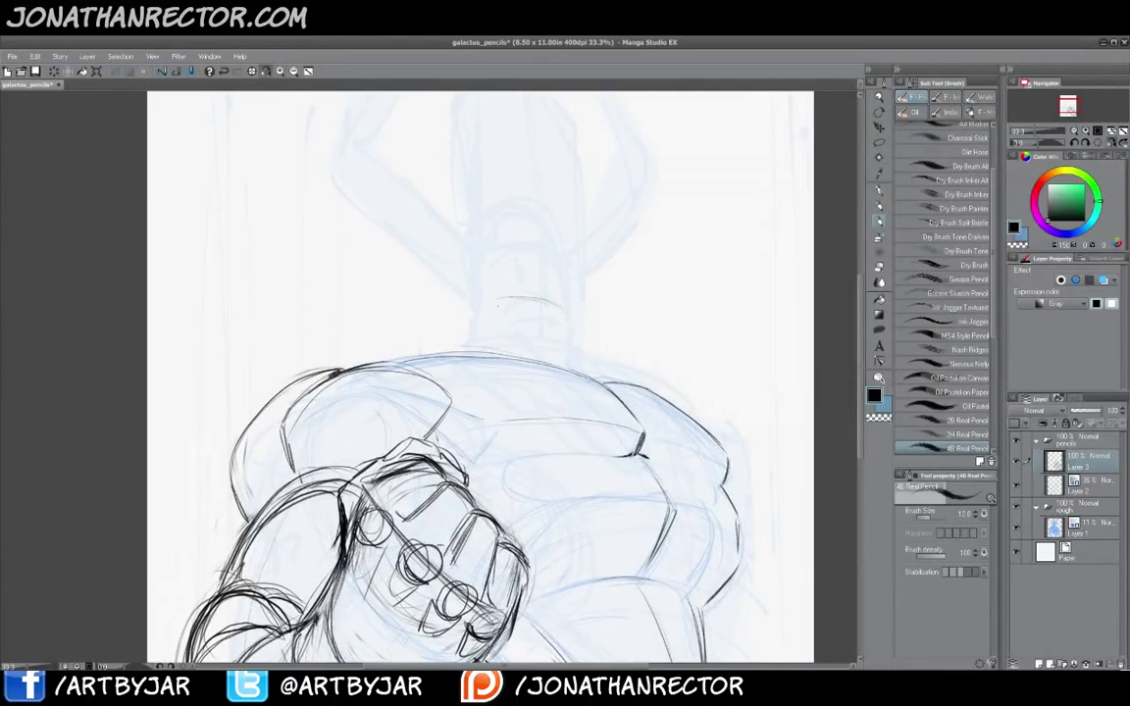
pyautogui.moveTo(566, 220); pyautogui.dragTo(572, 309)
pyautogui.moveTo(478, 208)
pyautogui.mouseDown()
pyautogui.moveTo(564, 198)
pyautogui.moveTo(472, 248)
pyautogui.moveTo(472, 285)
pyautogui.mouseUp()
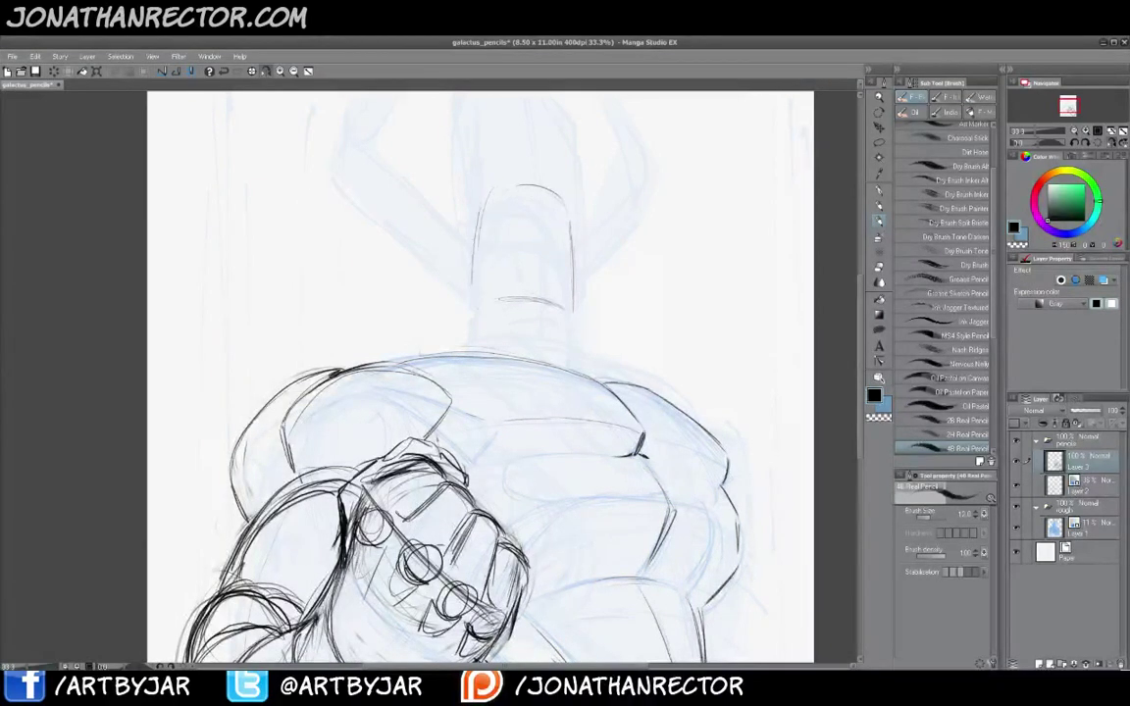
pyautogui.moveTo(365, 412)
pyautogui.mouseDown()
pyautogui.moveTo(385, 385)
pyautogui.moveTo(385, 479)
pyautogui.mouseUp()
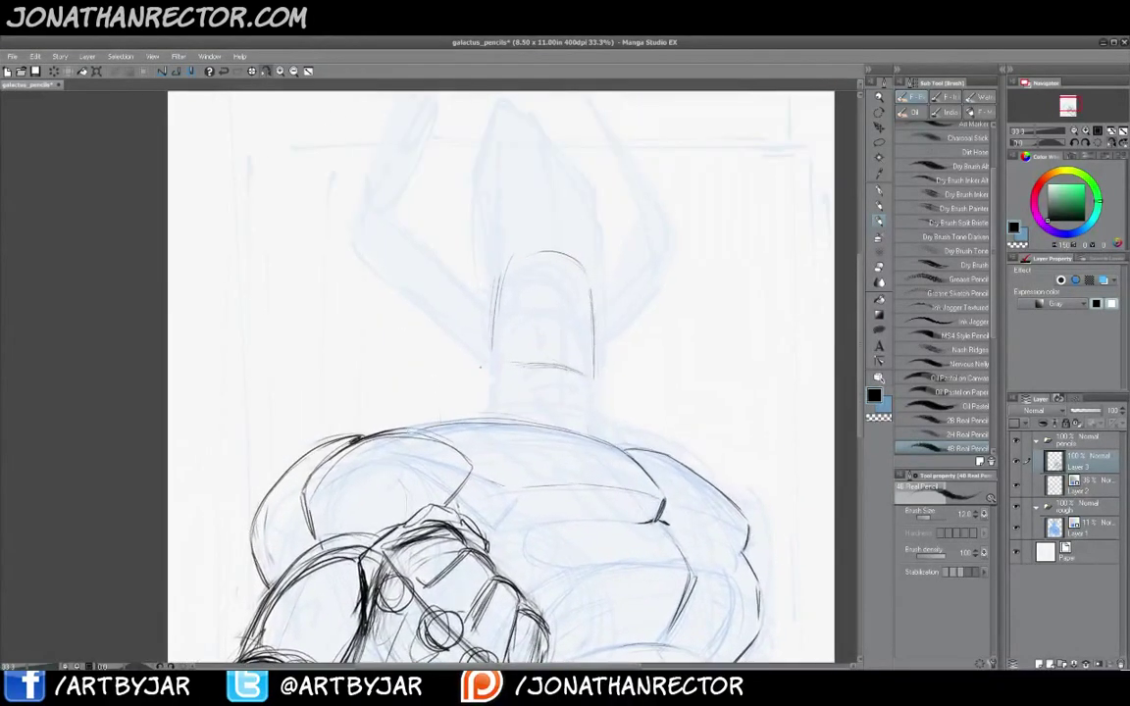
pyautogui.moveTo(490, 325)
pyautogui.mouseDown()
pyautogui.moveTo(530, 245)
pyautogui.moveTo(592, 337)
pyautogui.mouseUp()
pyautogui.moveTo(574, 393); pyautogui.dragTo(557, 471)
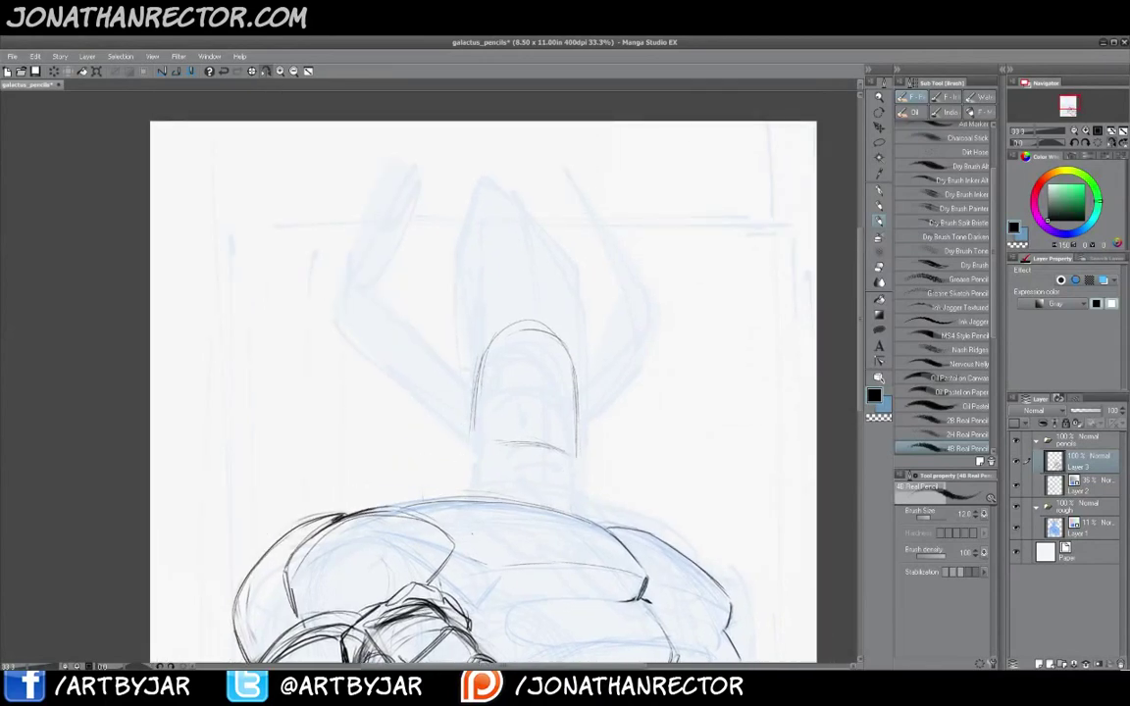
# Extend both sides of the helmet down to the shoulder line in pencil
pyautogui.moveTo(305, 433)
pyautogui.mouseDown()
pyautogui.moveTo(321, 285)
pyautogui.moveTo(258, 300)
pyautogui.mouseUp()
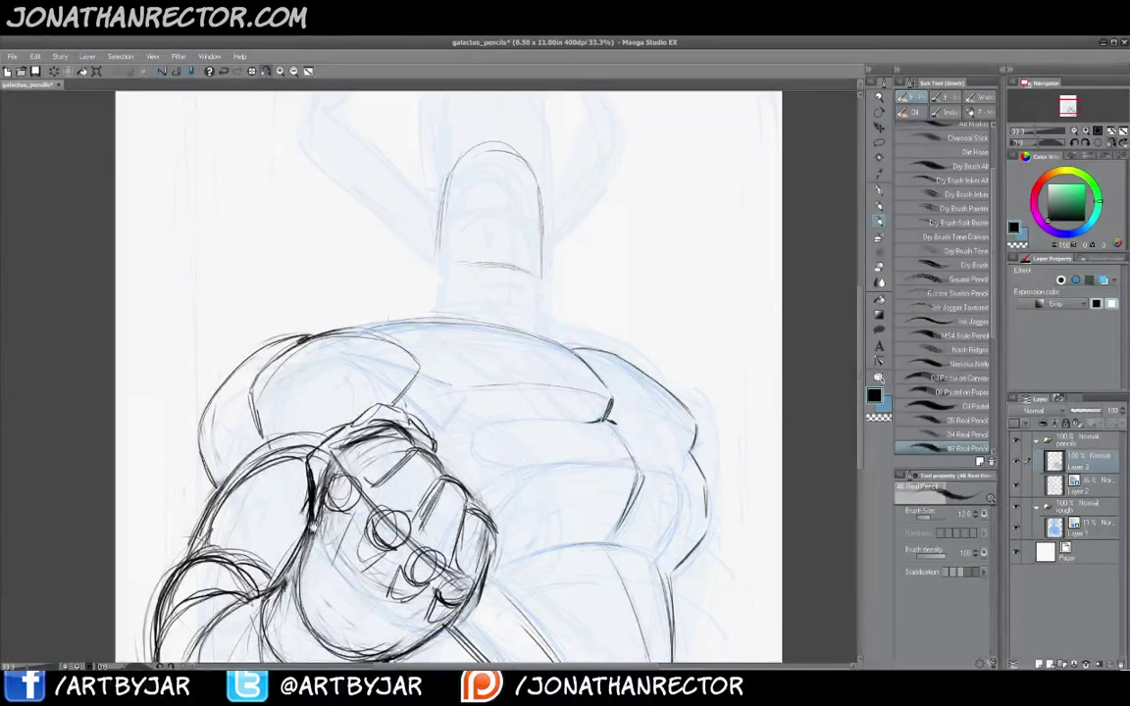
pyautogui.moveTo(282, 474)
pyautogui.mouseDown()
pyautogui.moveTo(269, 318)
pyautogui.moveTo(268, 394)
pyautogui.mouseUp()
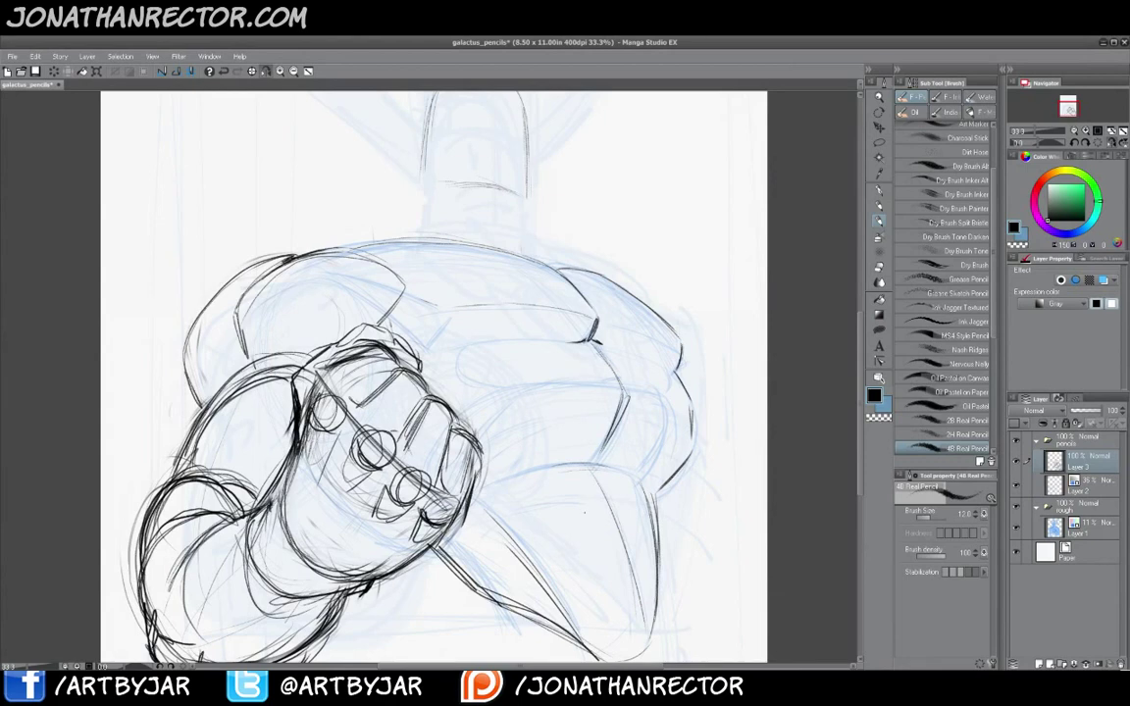
pyautogui.moveTo(471, 385); pyautogui.dragTo(503, 500)
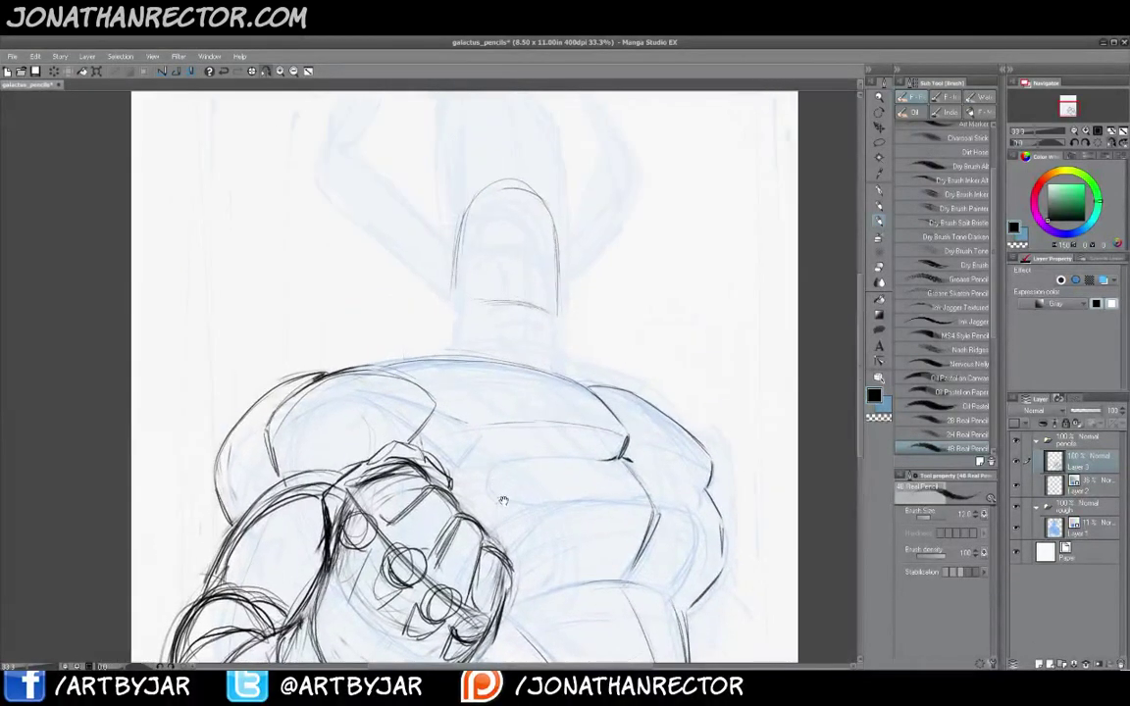
pyautogui.moveTo(558, 310); pyautogui.dragTo(553, 370)
pyautogui.moveTo(455, 253); pyautogui.dragTo(447, 345)
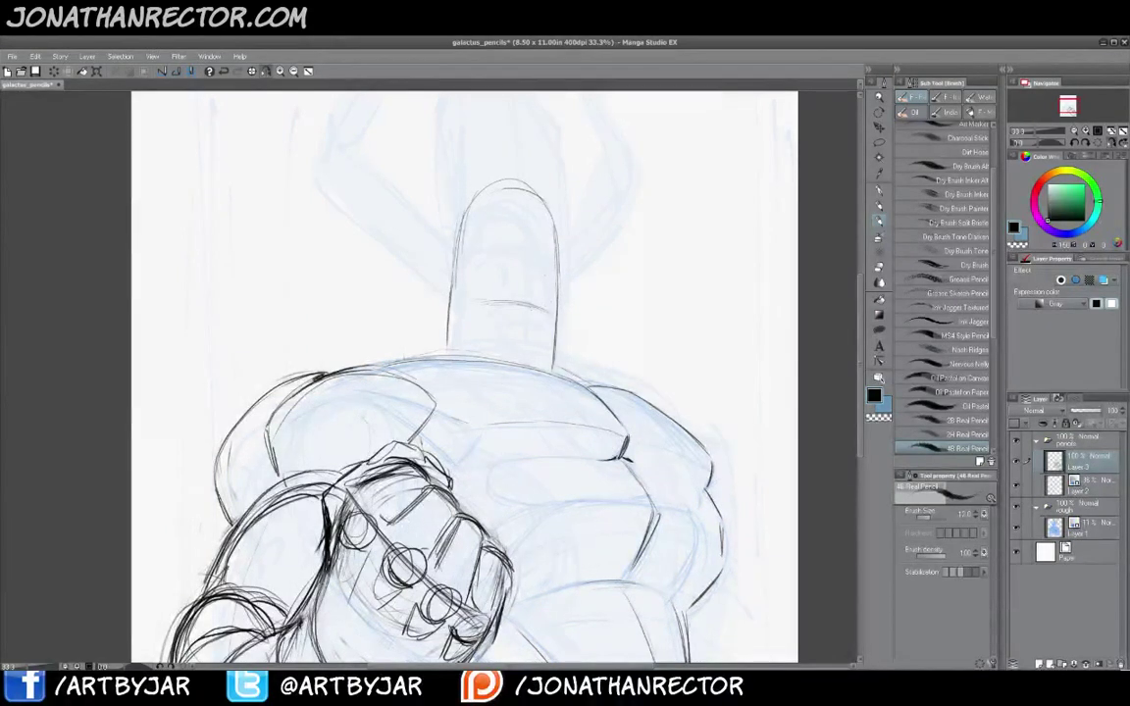
# Reinforce the helmet contour and pencil the face's jaw outline, vertical centre line and curved brow line
pyautogui.moveTo(557, 298)
pyautogui.mouseDown()
pyautogui.moveTo(530, 310)
pyautogui.moveTo(464, 295)
pyautogui.moveTo(449, 239)
pyautogui.moveTo(534, 184)
pyautogui.mouseUp()
pyautogui.moveTo(562, 267)
pyautogui.mouseDown()
pyautogui.moveTo(490, 186)
pyautogui.moveTo(442, 338)
pyautogui.mouseUp()
pyautogui.moveTo(523, 225); pyautogui.dragTo(524, 286)
pyautogui.moveTo(472, 203)
pyautogui.mouseDown()
pyautogui.moveTo(472, 258)
pyautogui.moveTo(549, 229)
pyautogui.mouseUp()
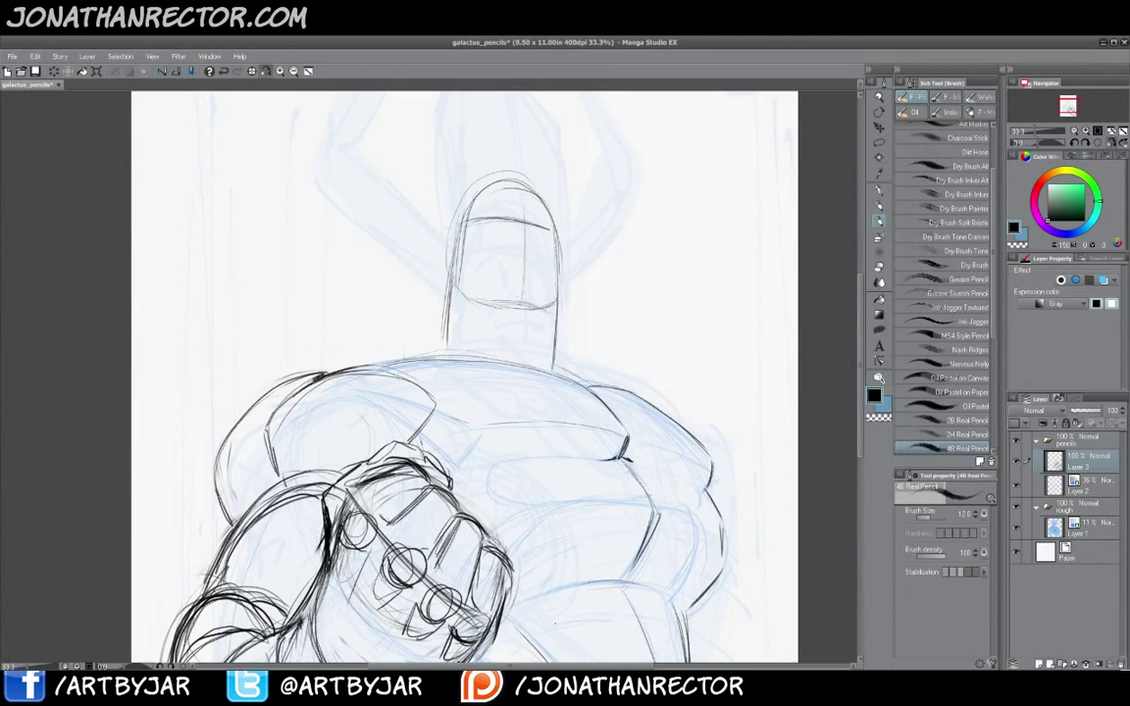
# Pencil the neck and its diagonal muscle lines below the jaw, plus the trapezius slope running to the shoulder
pyautogui.moveTo(510, 342)
pyautogui.mouseDown()
pyautogui.moveTo(457, 291)
pyautogui.moveTo(471, 352)
pyautogui.mouseUp()
pyautogui.moveTo(452, 291); pyautogui.dragTo(470, 352)
pyautogui.moveTo(534, 312); pyautogui.dragTo(524, 351)
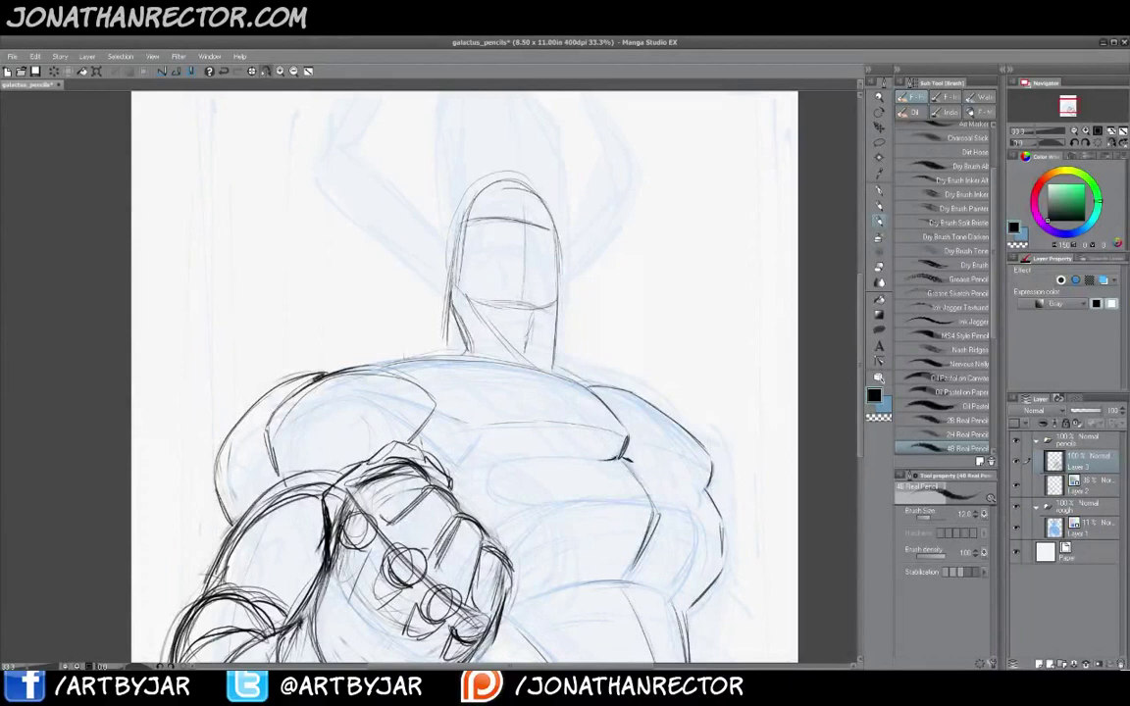
pyautogui.moveTo(473, 306); pyautogui.dragTo(525, 361)
pyautogui.moveTo(538, 312); pyautogui.dragTo(534, 336)
pyautogui.moveTo(444, 344); pyautogui.dragTo(392, 359)
pyautogui.moveTo(486, 282); pyautogui.dragTo(478, 322)
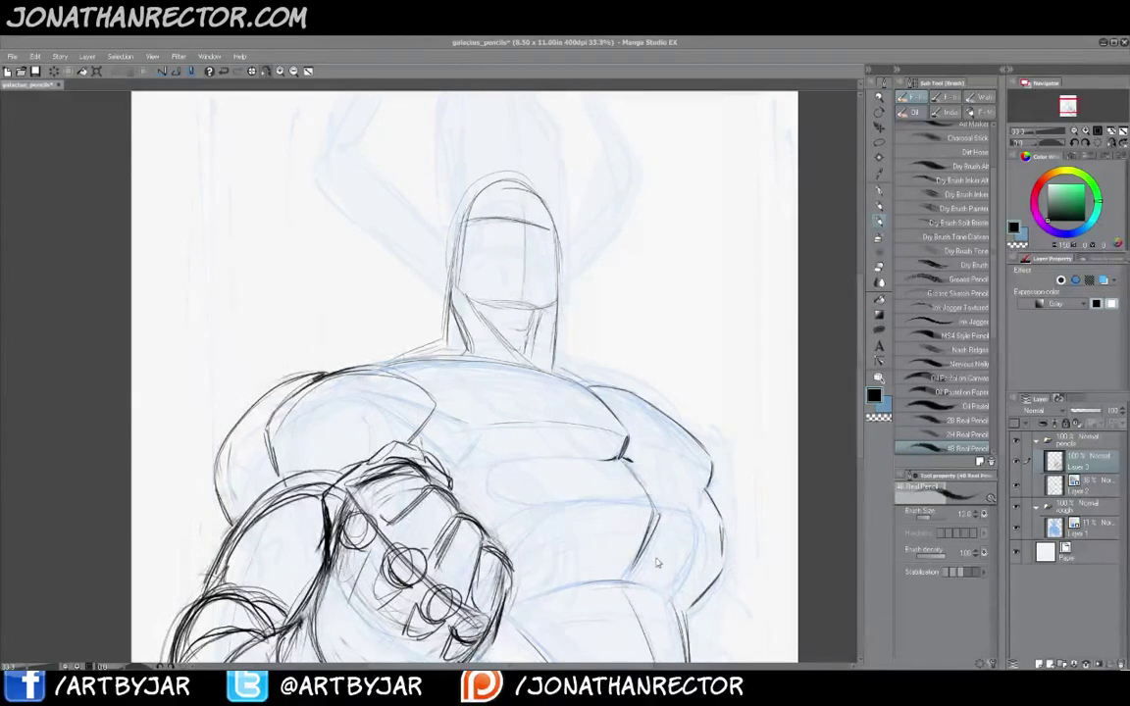
# Save the drawing
pyautogui.click(12, 56)
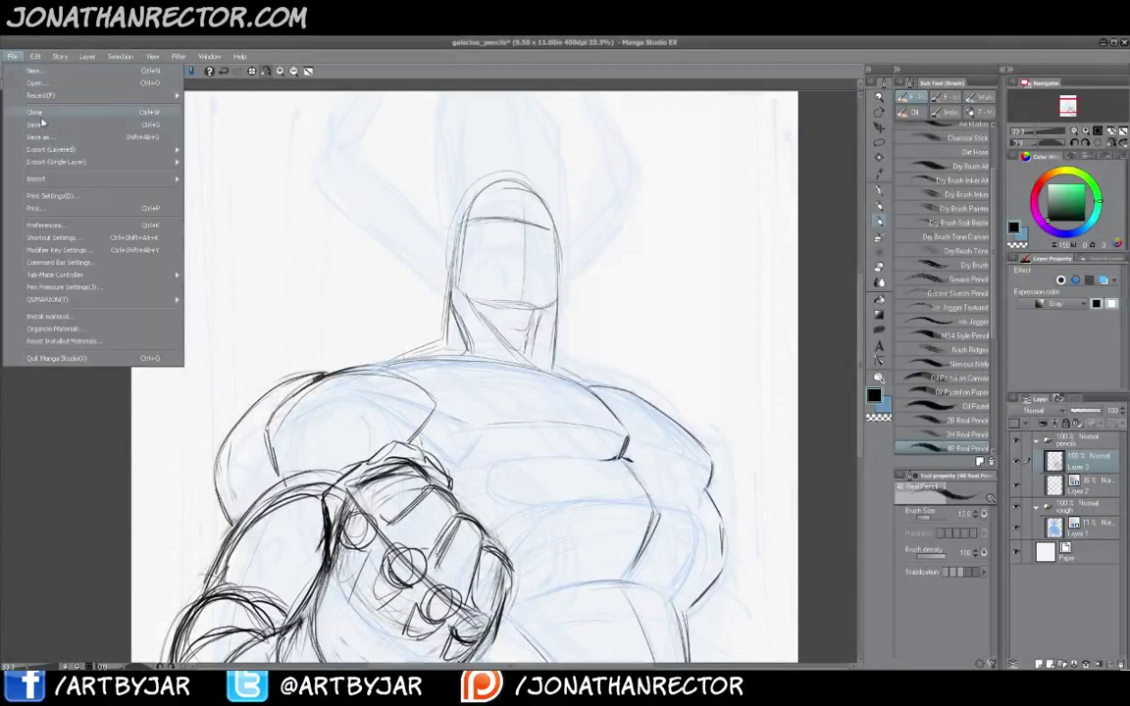
pyautogui.click(77, 126)
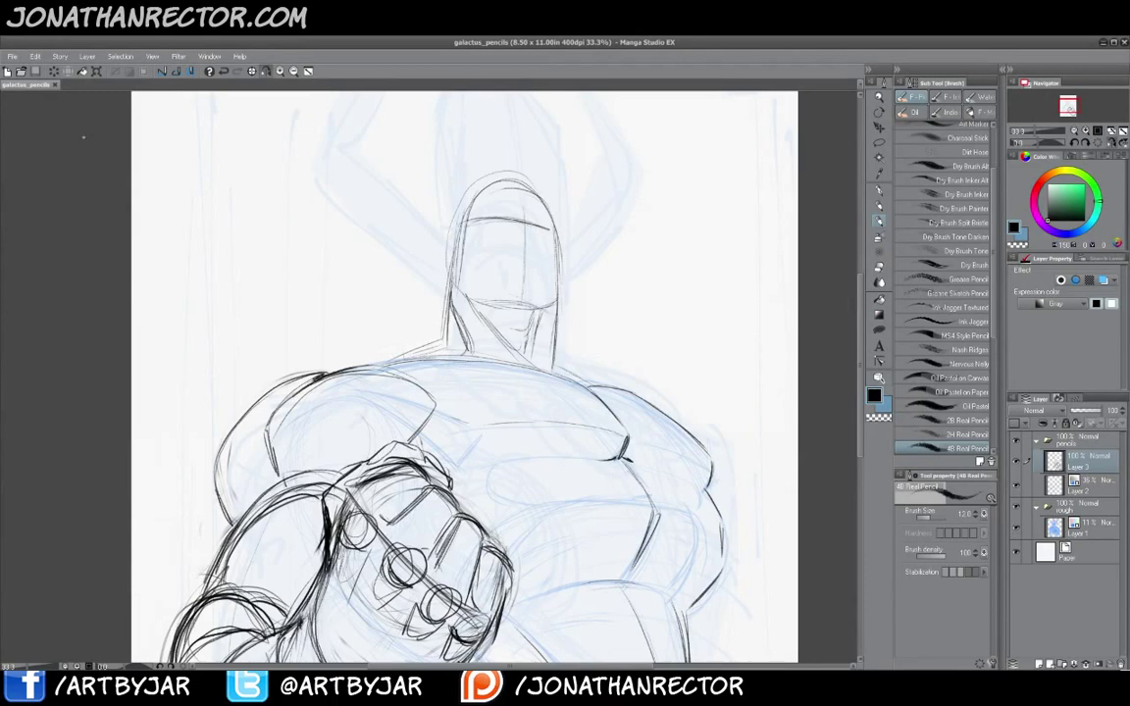
pyautogui.click(84, 349)
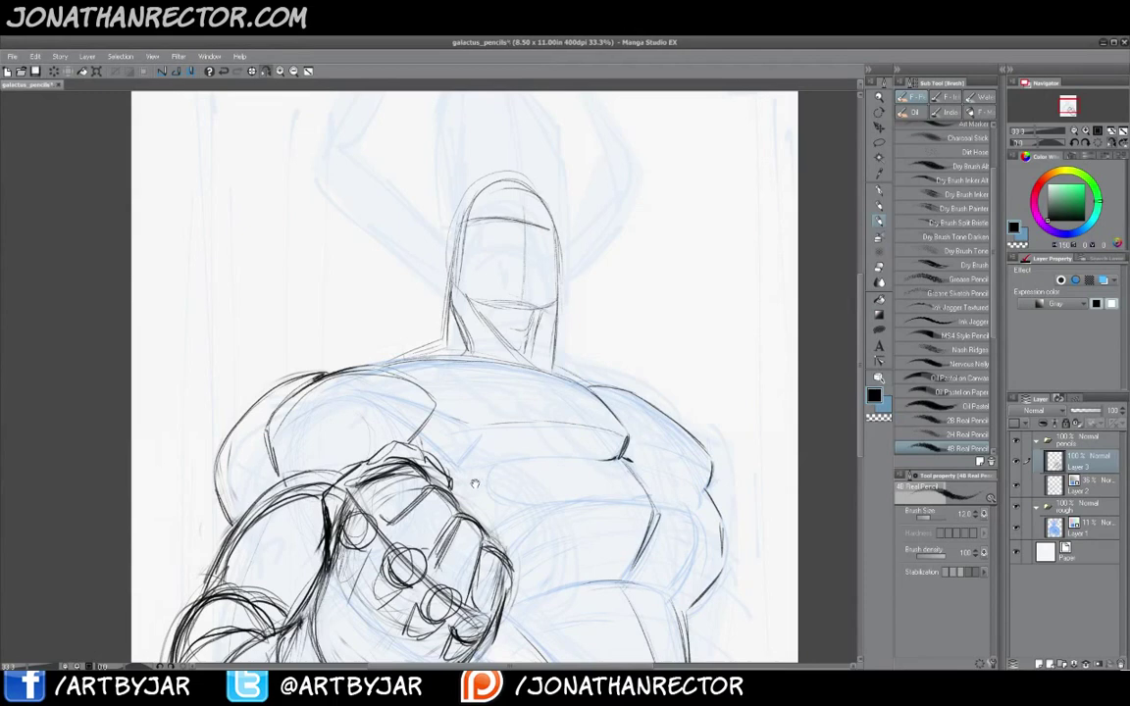
# Collapse and hide the pencils and rough layer folders
pyautogui.moveTo(477, 485); pyautogui.dragTo(473, 434)
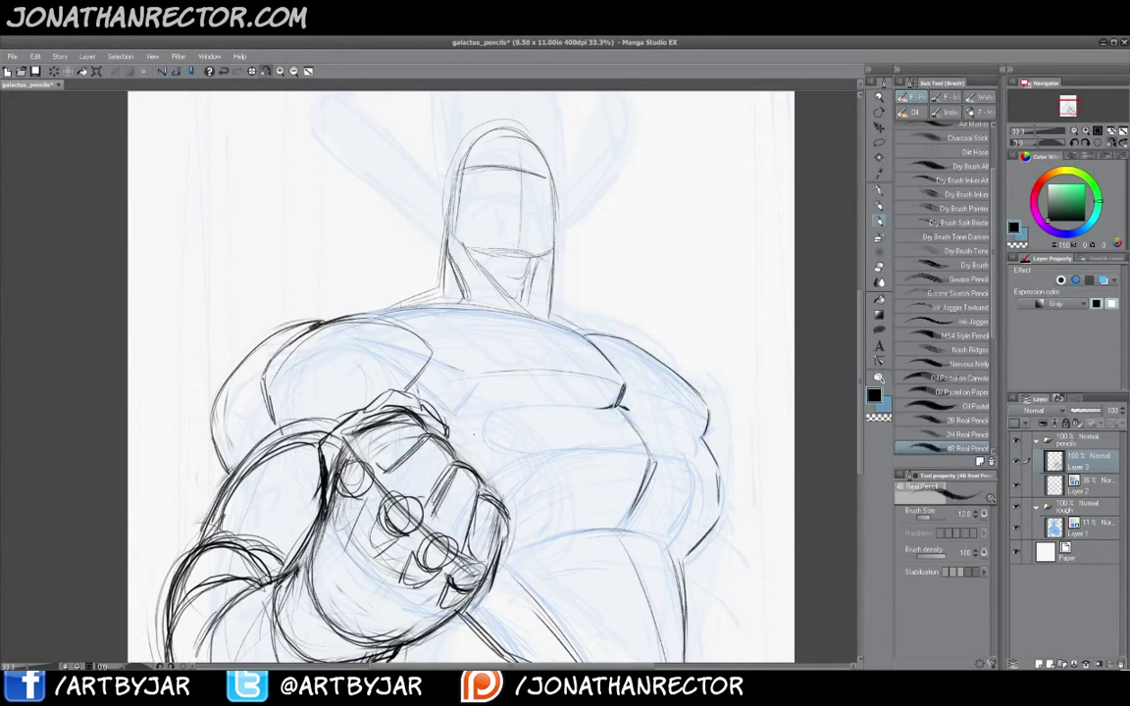
pyautogui.press(']')
pyautogui.click(1036, 442)
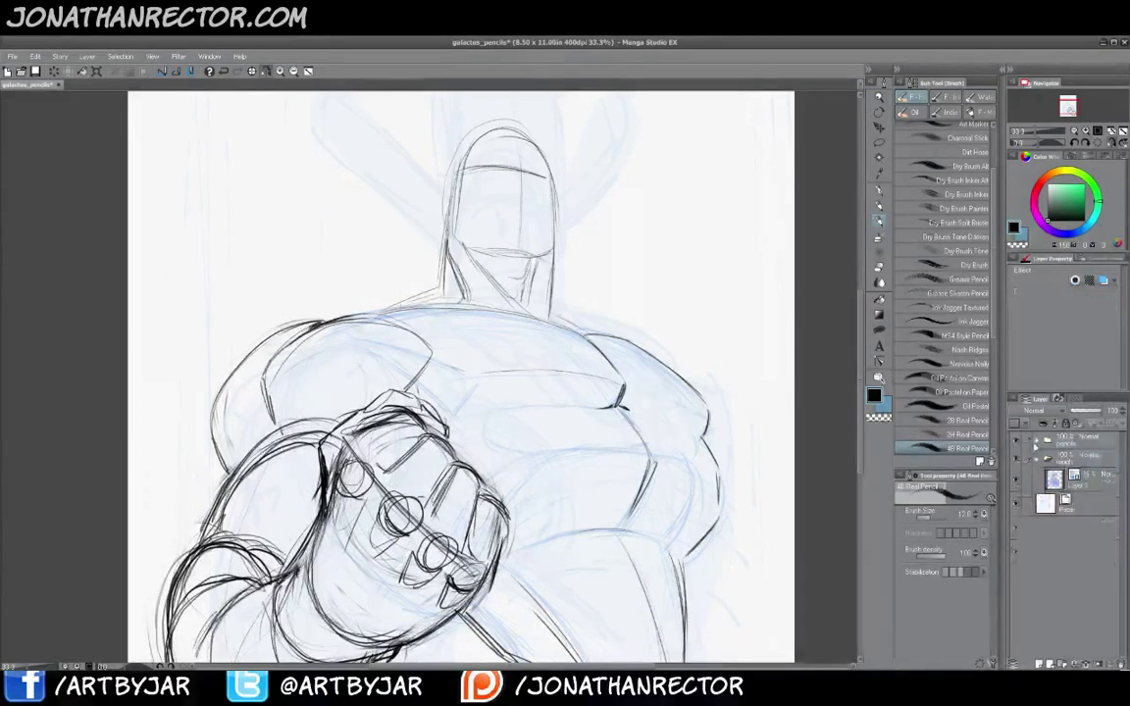
pyautogui.click(1016, 441)
pyautogui.click(1037, 459)
pyautogui.click(1016, 461)
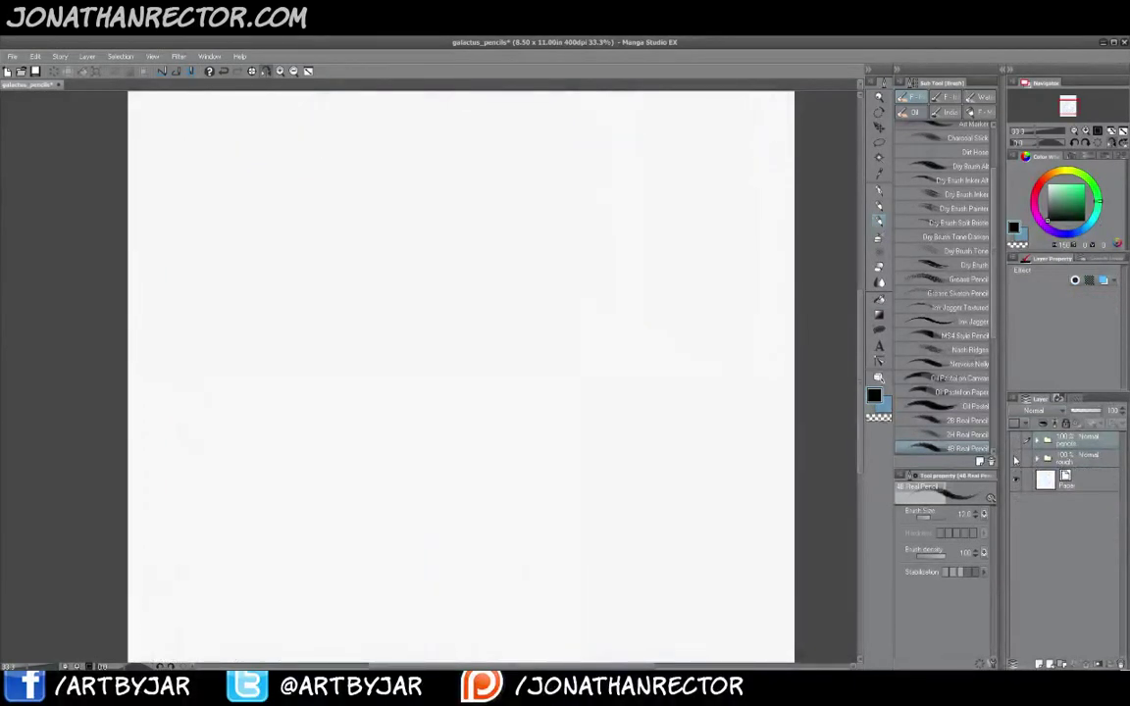
# Add two layers above the hidden folders for a praying mantis reference image and flip the canvas view horizontally
pyautogui.click(1039, 664)
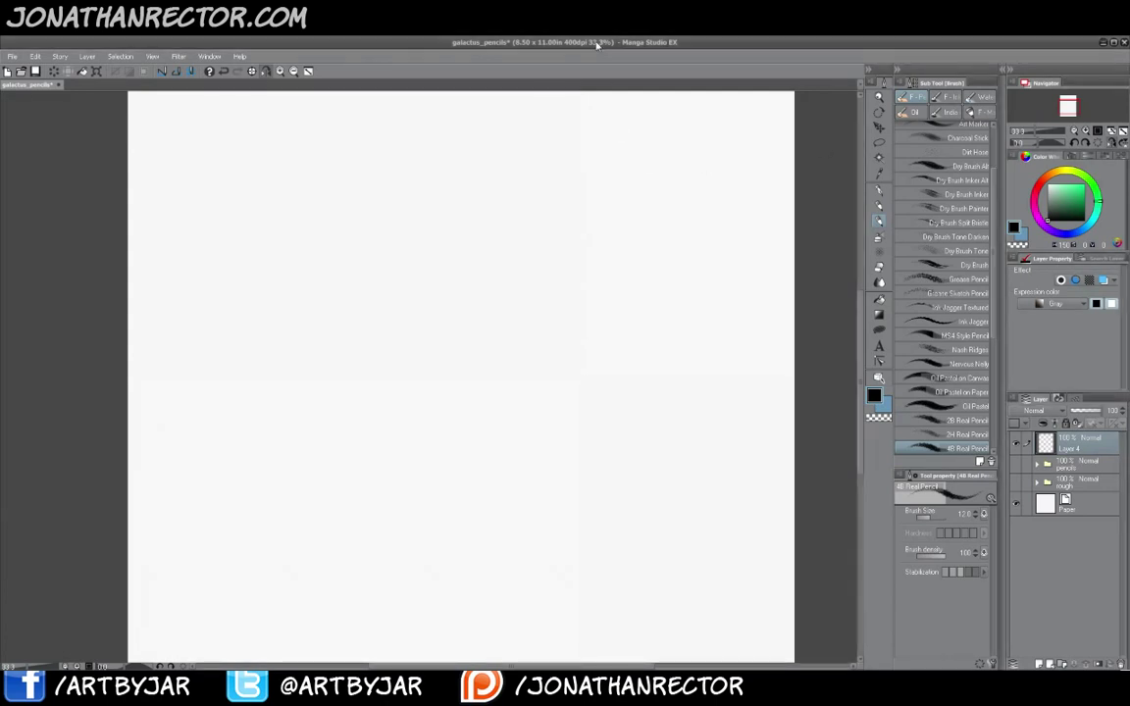
pyautogui.hotkey('ctrl', 'shift', 'n')
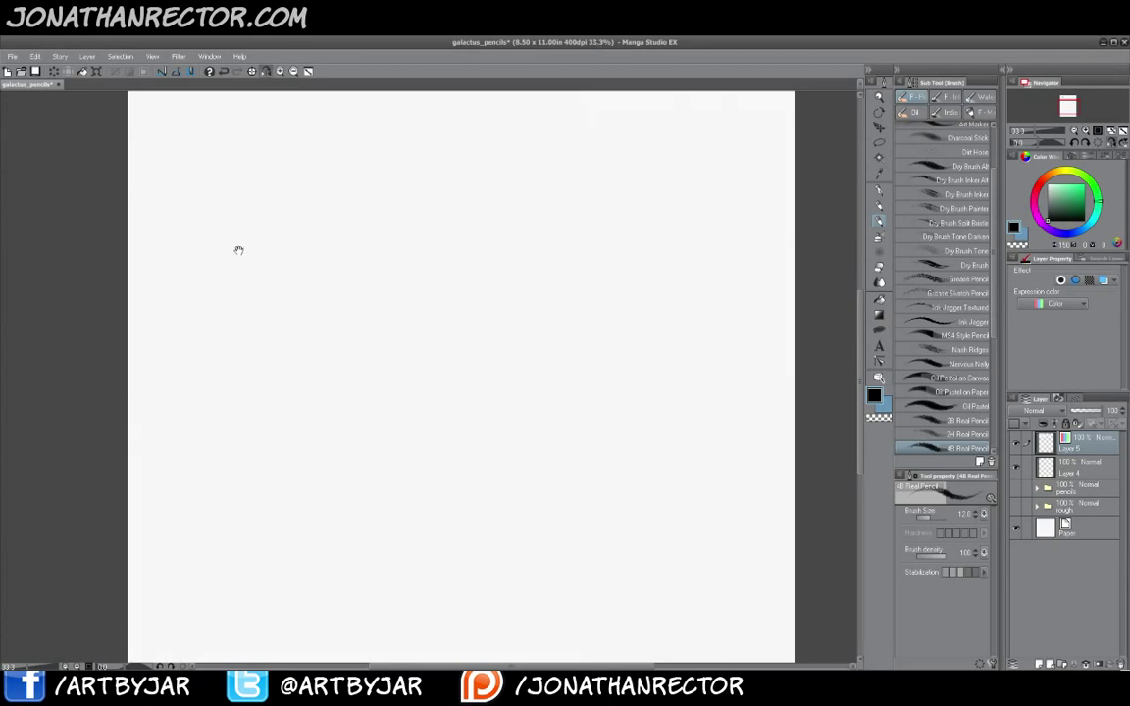
pyautogui.moveTo(237, 247)
pyautogui.mouseDown()
pyautogui.moveTo(262, 277)
pyautogui.moveTo(262, 357)
pyautogui.mouseUp()
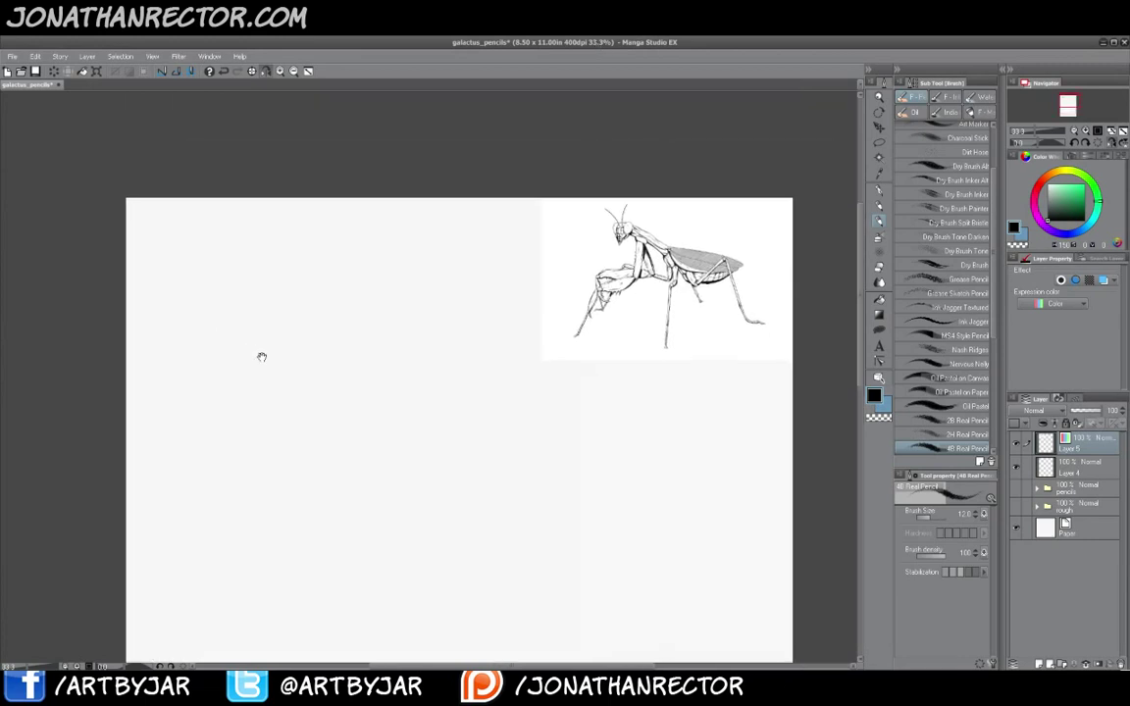
pyautogui.click(266, 72)
pyautogui.moveTo(304, 421); pyautogui.dragTo(432, 448)
pyautogui.scroll(1, 427, 456)
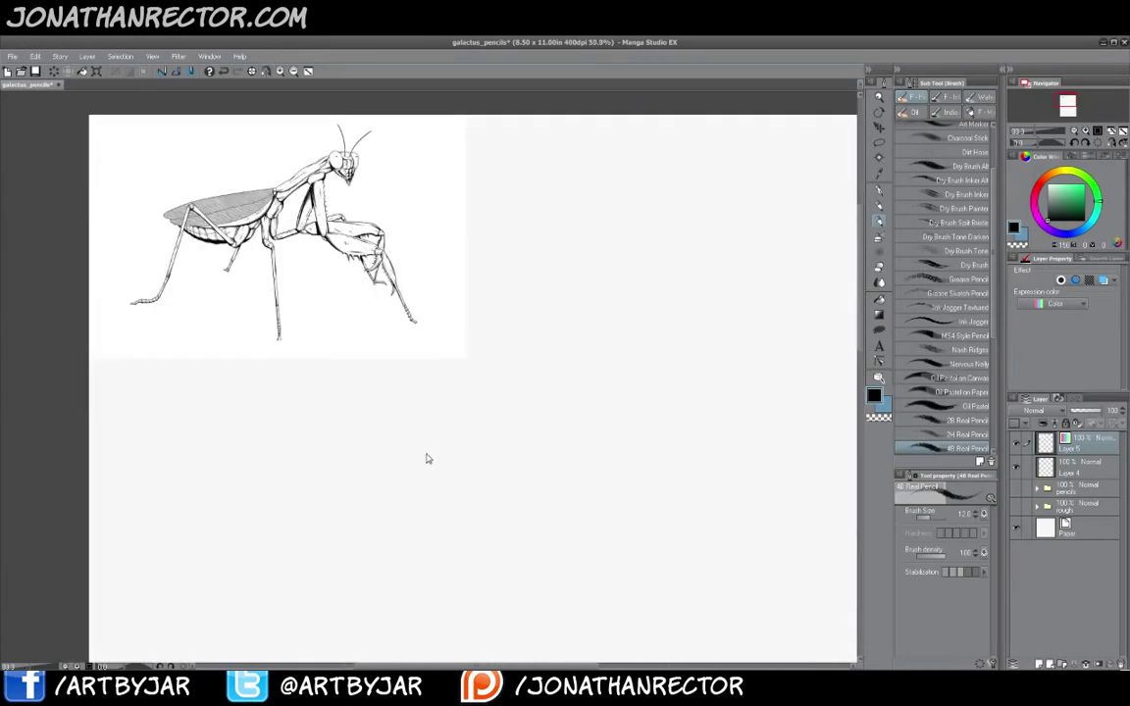
pyautogui.scroll(1, 391, 456)
pyautogui.moveTo(234, 314); pyautogui.dragTo(398, 476)
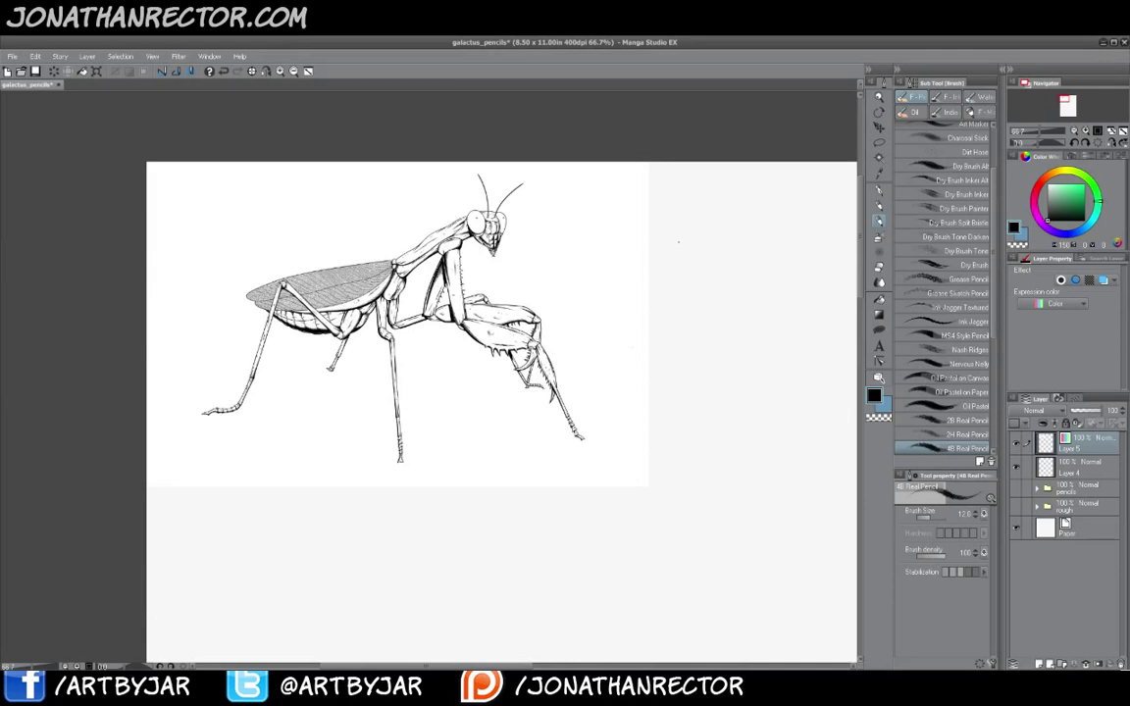
# Handwrite "Feng Zhu" beside the mantis image with the C-Tek pen at size 15
pyautogui.moveTo(677, 187)
pyautogui.mouseDown()
pyautogui.moveTo(644, 235)
pyautogui.moveTo(642, 218)
pyautogui.moveTo(683, 222)
pyautogui.moveTo(690, 234)
pyautogui.moveTo(733, 223)
pyautogui.moveTo(726, 257)
pyautogui.mouseUp()
pyautogui.press('p')
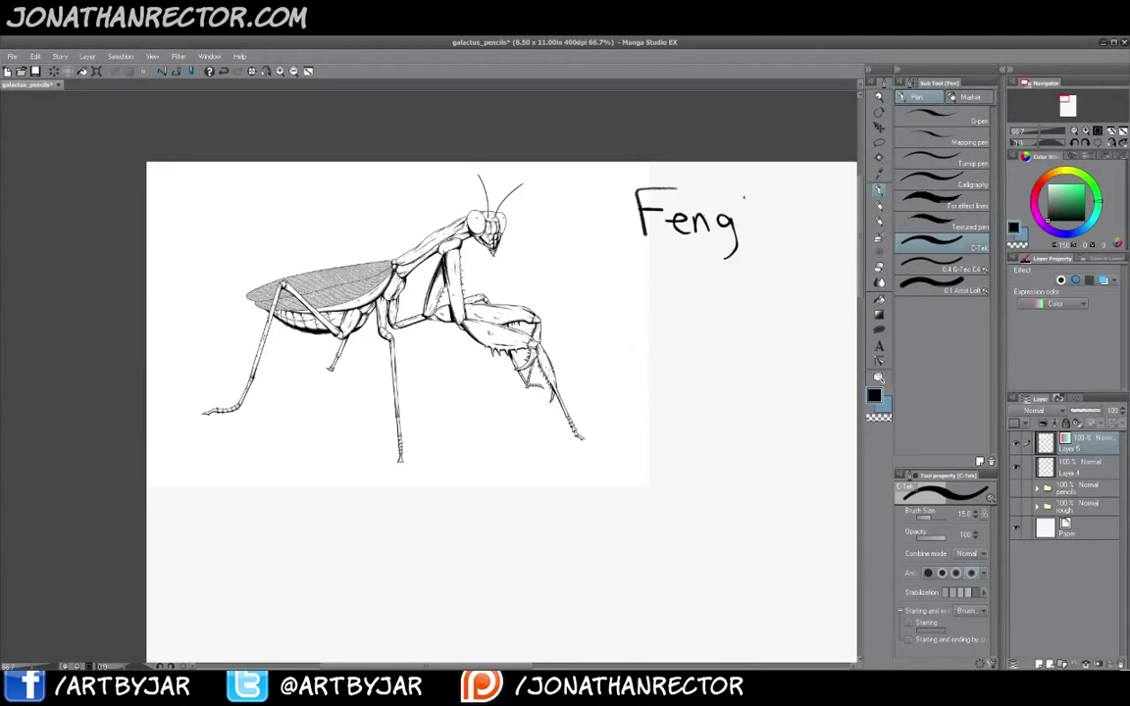
pyautogui.moveTo(745, 199)
pyautogui.mouseDown()
pyautogui.moveTo(783, 228)
pyautogui.moveTo(781, 198)
pyautogui.moveTo(812, 229)
pyautogui.mouseUp()
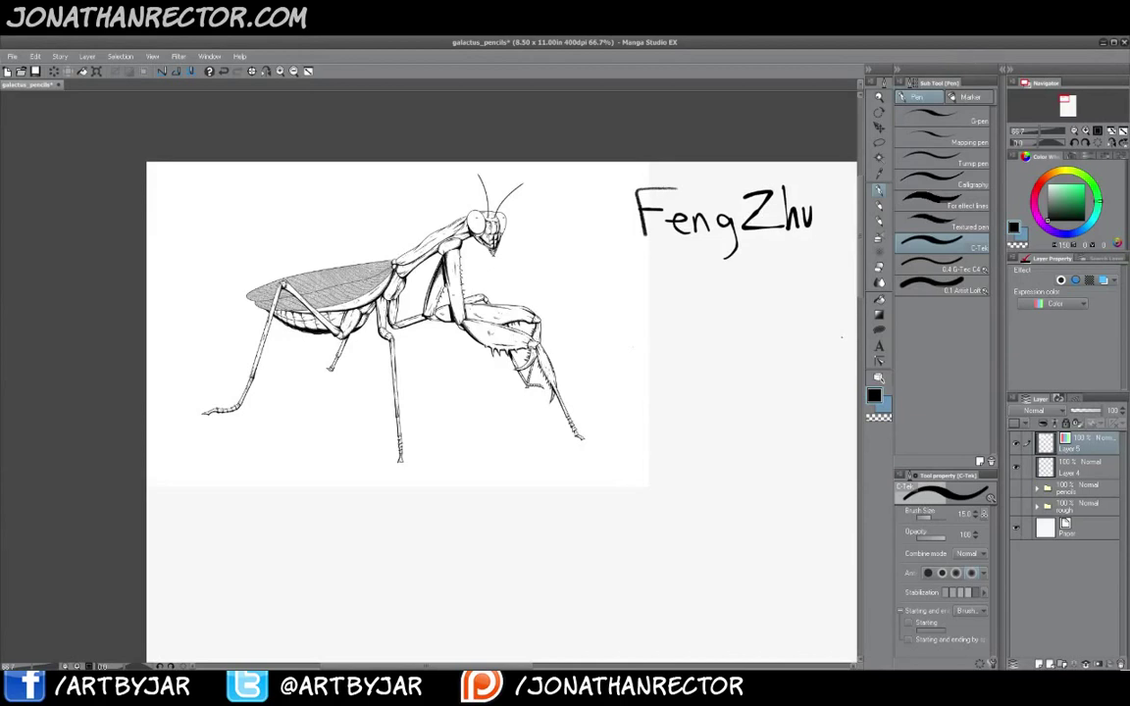
# Reduce the C-Tek pen size to 7 and scribble a small test zigzag below the handwritten name
pyautogui.moveTo(547, 497); pyautogui.dragTo(403, 504)
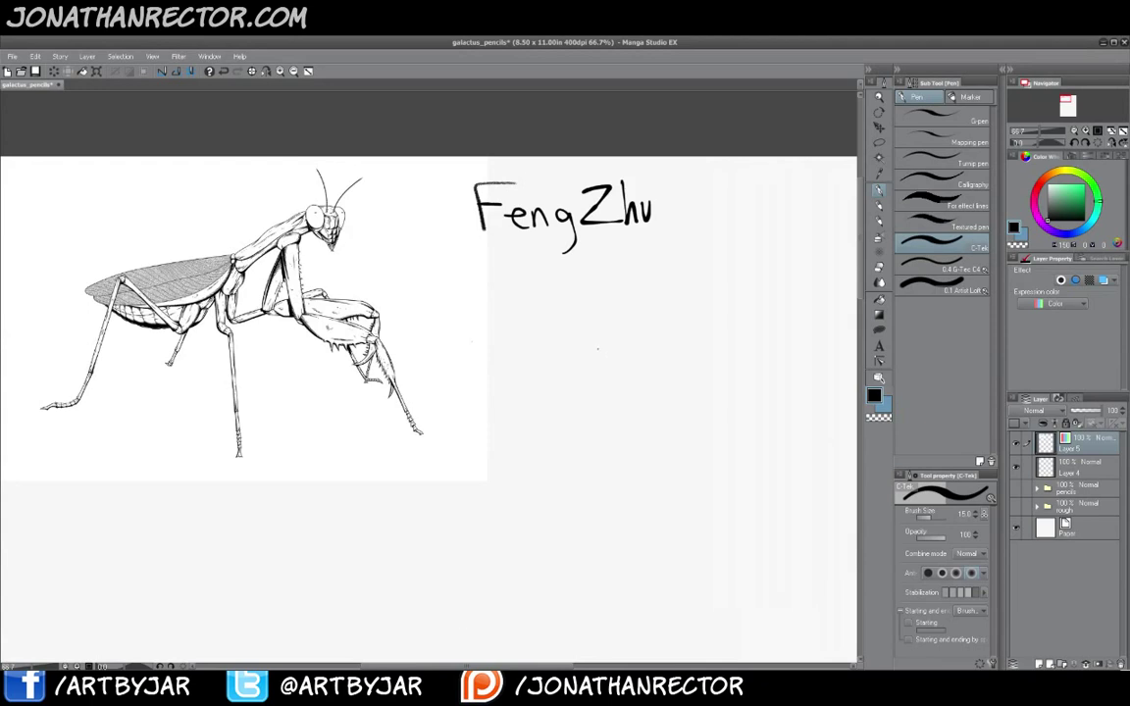
pyautogui.press('[')
pyautogui.press('[')
pyautogui.press('[')
pyautogui.press('[')
pyautogui.moveTo(472, 254)
pyautogui.mouseDown()
pyautogui.moveTo(498, 310)
pyautogui.moveTo(441, 286)
pyautogui.mouseUp()
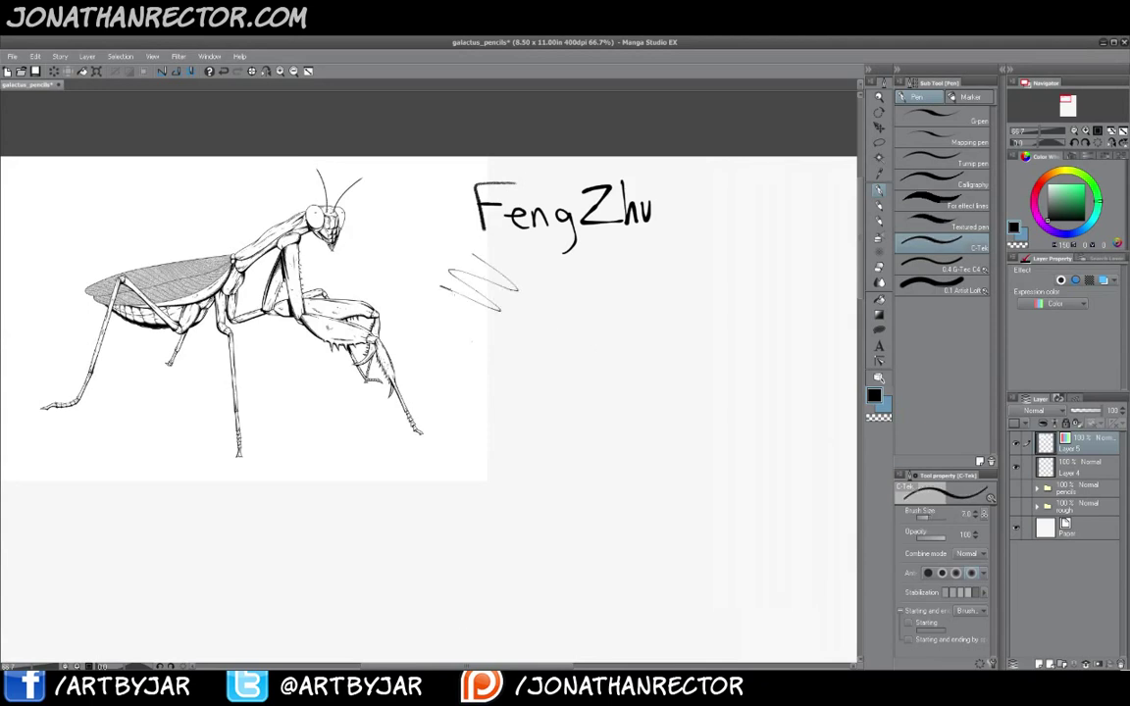
# Set the pen size to 8 and draw several sets of long, slanted, nearly parallel straight strokes below the zigzag
pyautogui.press(']')
pyautogui.press('space')
pyautogui.moveTo(543, 431); pyautogui.dragTo(526, 409)
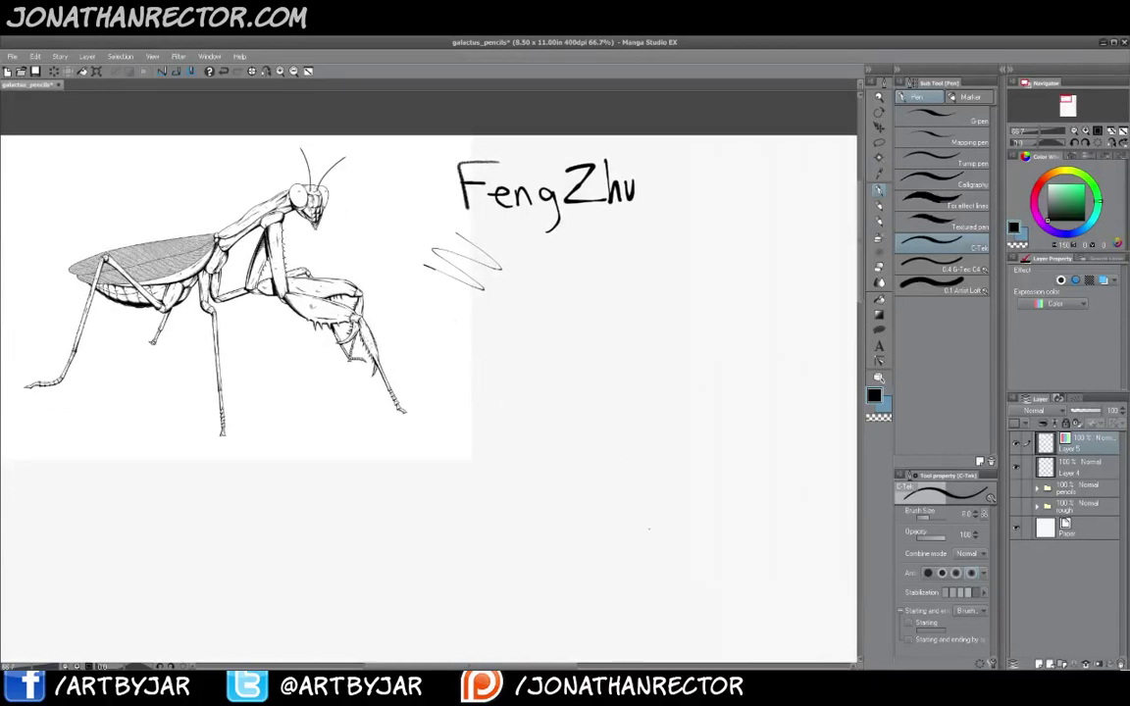
pyautogui.moveTo(664, 544); pyautogui.dragTo(475, 470)
pyautogui.moveTo(689, 552); pyautogui.dragTo(452, 465)
pyautogui.moveTo(715, 567); pyautogui.dragTo(428, 451)
pyautogui.moveTo(673, 483)
pyautogui.mouseDown()
pyautogui.moveTo(513, 419)
pyautogui.moveTo(719, 485)
pyautogui.mouseUp()
pyautogui.moveTo(504, 361)
pyautogui.mouseDown()
pyautogui.moveTo(705, 416)
pyautogui.moveTo(695, 407)
pyautogui.mouseUp()
pyautogui.moveTo(497, 304); pyautogui.dragTo(710, 342)
pyautogui.moveTo(700, 327)
pyautogui.mouseDown()
pyautogui.moveTo(713, 329)
pyautogui.moveTo(552, 301)
pyautogui.mouseUp()
pyautogui.press('space')
pyautogui.moveTo(608, 461); pyautogui.dragTo(533, 432)
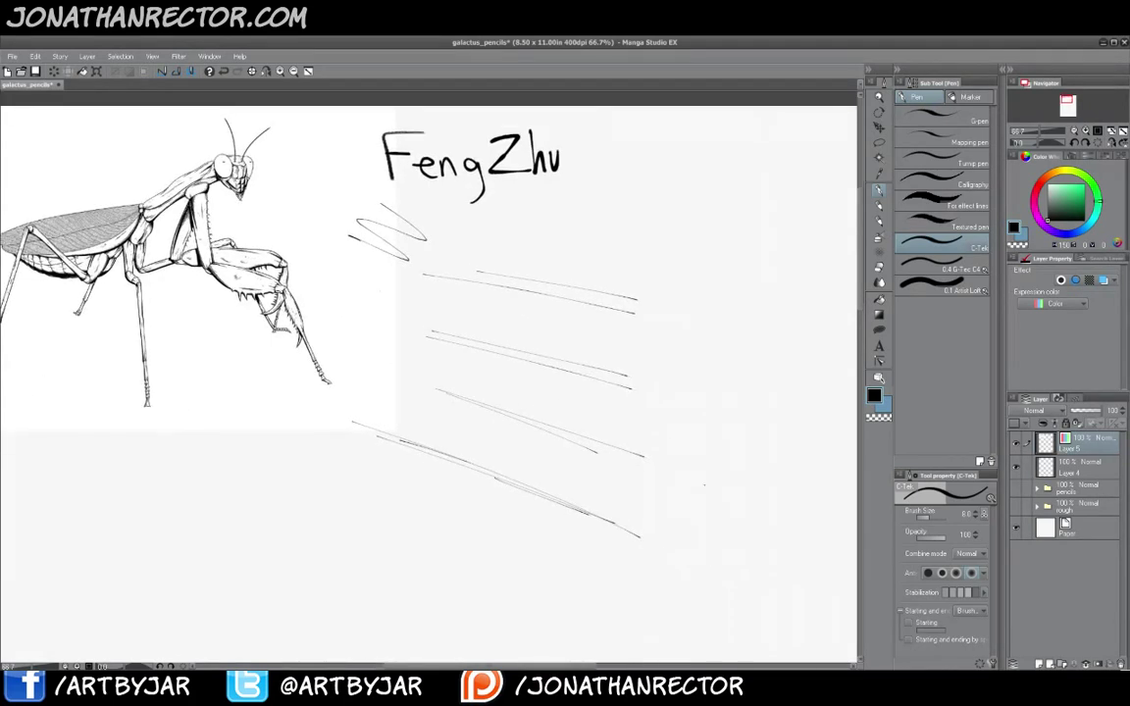
# Draw opposing receding lines meeting the slanted strokes at a corner, with upright lines across both sides, to form a box-like perspective grid
pyautogui.moveTo(700, 494)
pyautogui.mouseDown()
pyautogui.moveTo(792, 476)
pyautogui.moveTo(618, 519)
pyautogui.mouseUp()
pyautogui.moveTo(762, 334); pyautogui.dragTo(683, 346)
pyautogui.moveTo(810, 385); pyautogui.dragTo(699, 401)
pyautogui.moveTo(636, 277); pyautogui.dragTo(636, 429)
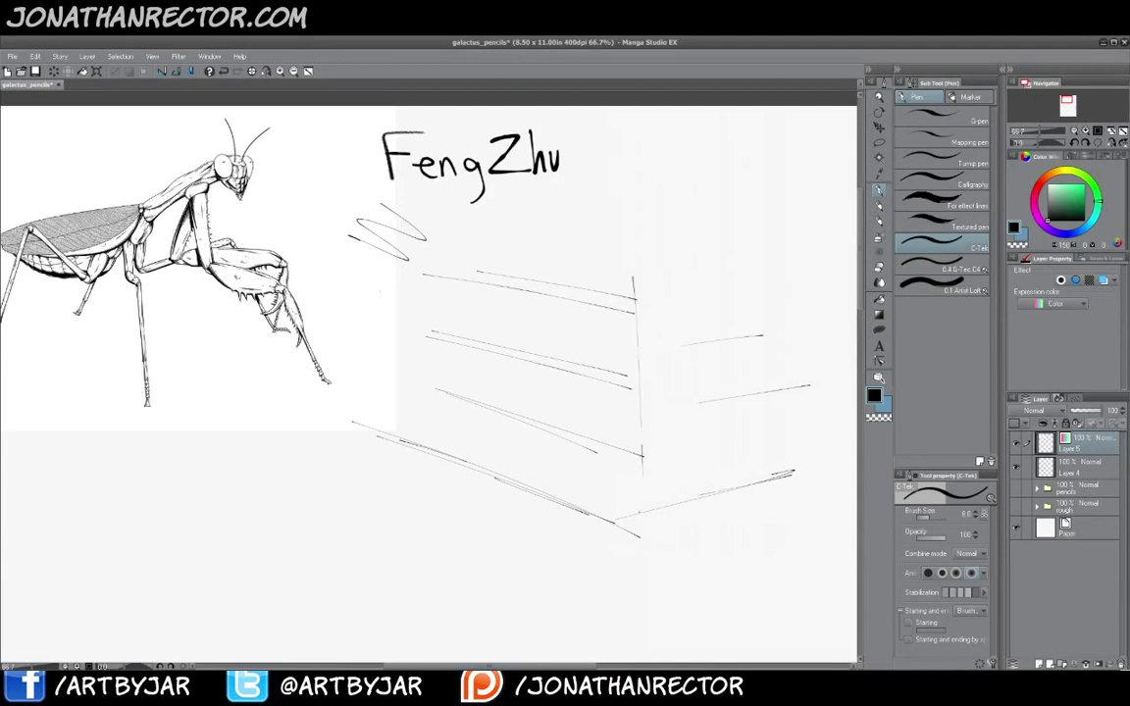
pyautogui.moveTo(638, 299); pyautogui.dragTo(642, 471)
pyautogui.moveTo(498, 258); pyautogui.dragTo(502, 418)
pyautogui.moveTo(435, 245); pyautogui.dragTo(437, 365)
pyautogui.moveTo(752, 391); pyautogui.dragTo(751, 453)
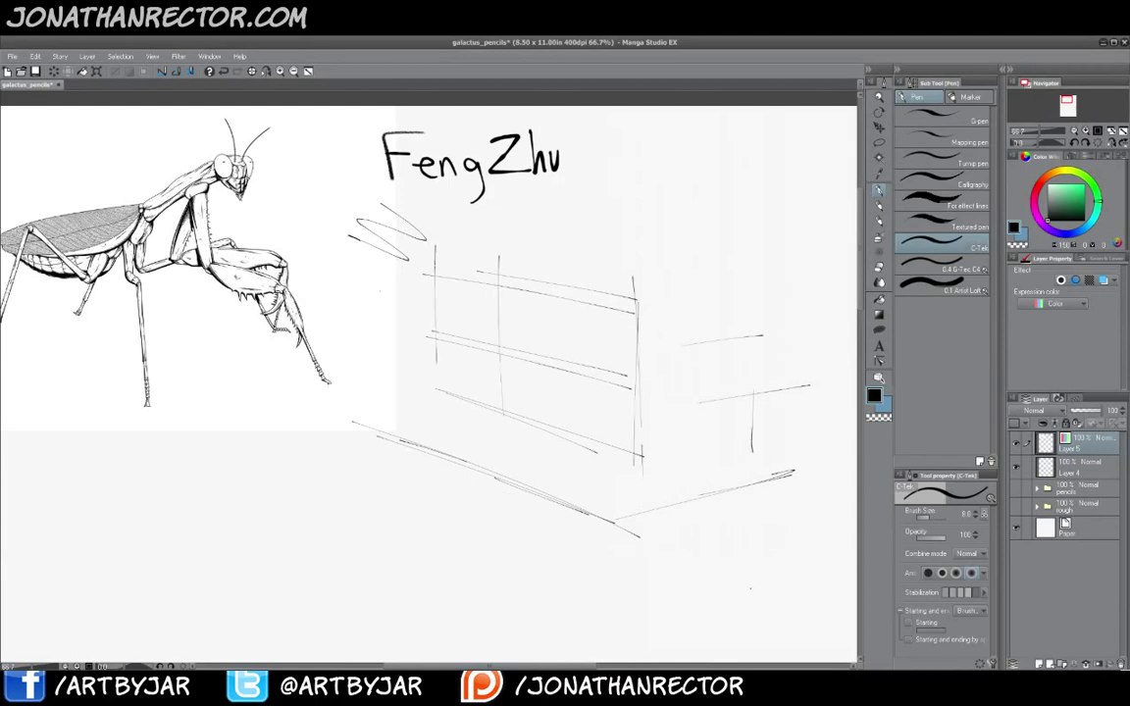
# Sketch the mantis's tapering abdomen and curved thorax outline along the left-side perspective lines of the grid
pyautogui.moveTo(537, 335); pyautogui.dragTo(528, 374)
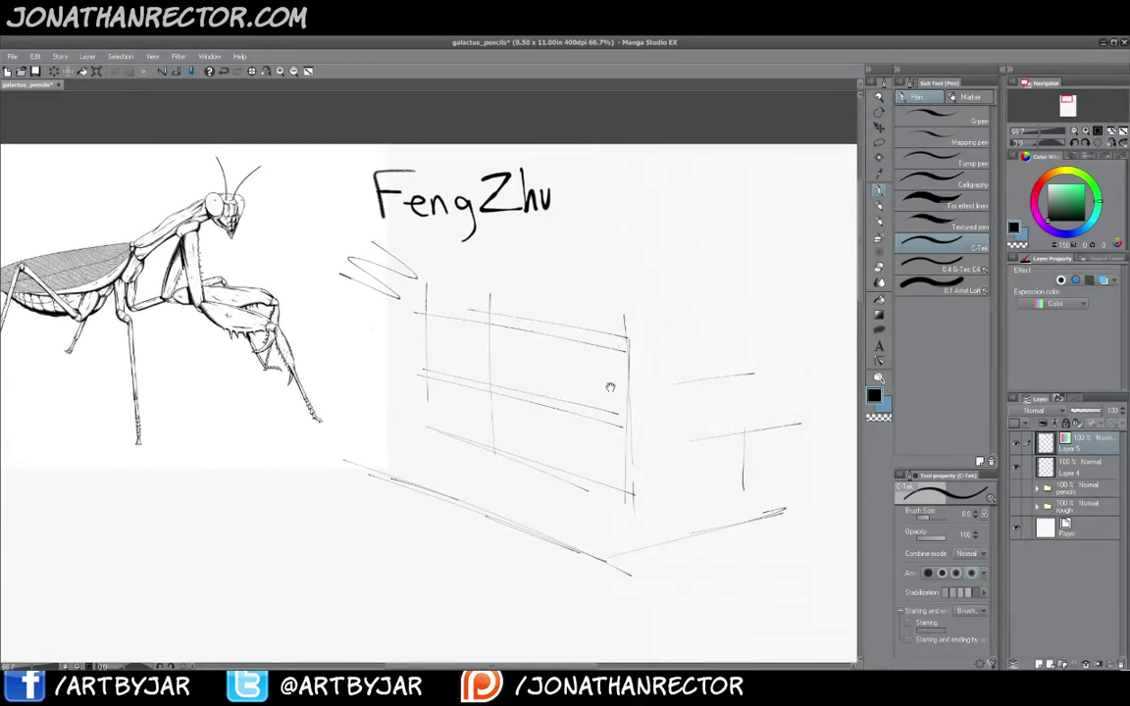
pyautogui.moveTo(610, 387)
pyautogui.mouseDown()
pyautogui.moveTo(683, 359)
pyautogui.moveTo(591, 412)
pyautogui.moveTo(495, 355)
pyautogui.moveTo(537, 392)
pyautogui.mouseUp()
pyautogui.moveTo(684, 347)
pyautogui.mouseDown()
pyautogui.moveTo(663, 372)
pyautogui.moveTo(687, 369)
pyautogui.mouseUp()
pyautogui.moveTo(500, 371)
pyautogui.mouseDown()
pyautogui.moveTo(588, 417)
pyautogui.moveTo(507, 381)
pyautogui.mouseUp()
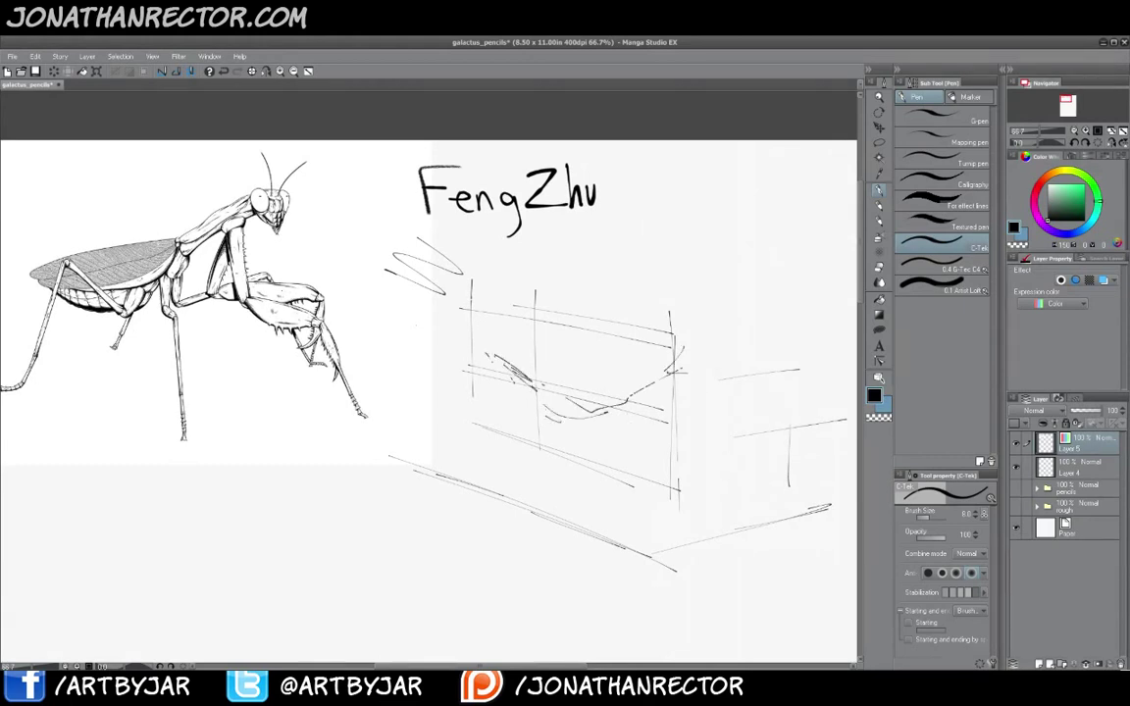
pyautogui.moveTo(434, 321)
pyautogui.mouseDown()
pyautogui.moveTo(500, 385)
pyautogui.moveTo(630, 383)
pyautogui.moveTo(674, 339)
pyautogui.mouseUp()
# Sketch the mantis's head with a round eye at the grid corner and add receding guidelines for its front plane
pyautogui.moveTo(647, 360)
pyautogui.mouseDown()
pyautogui.moveTo(674, 334)
pyautogui.moveTo(686, 335)
pyautogui.moveTo(665, 342)
pyautogui.moveTo(676, 381)
pyautogui.mouseUp()
pyautogui.moveTo(659, 361); pyautogui.dragTo(689, 398)
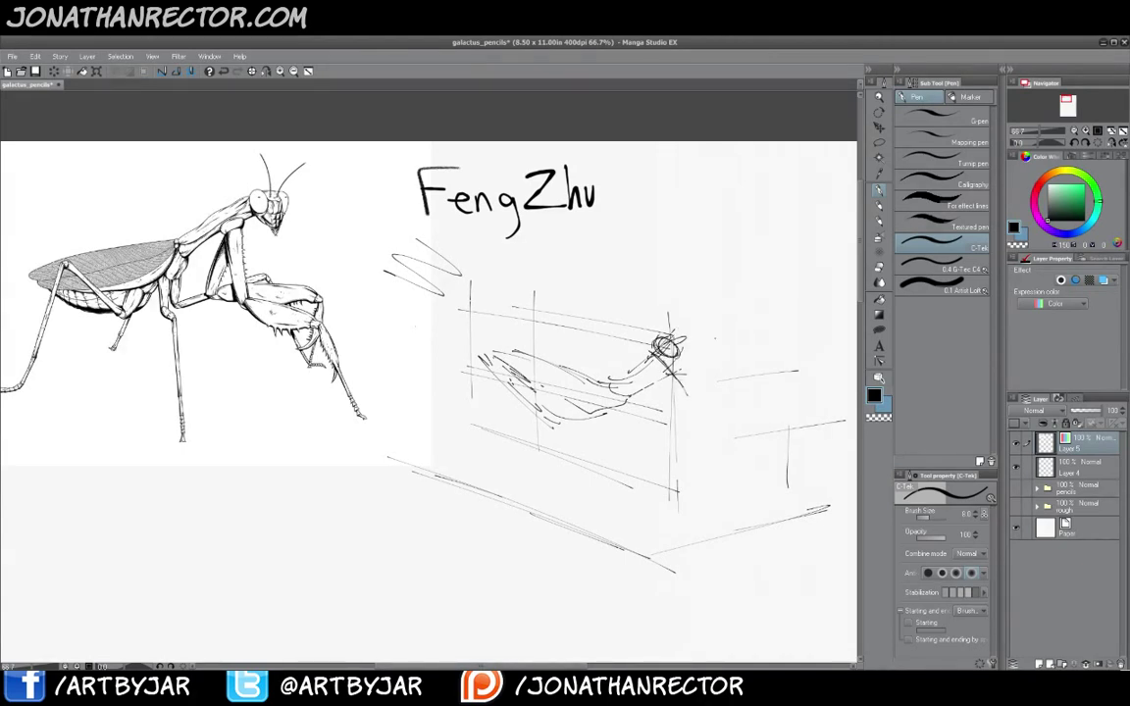
pyautogui.moveTo(673, 338); pyautogui.dragTo(766, 330)
pyautogui.moveTo(688, 394); pyautogui.dragTo(762, 382)
pyautogui.moveTo(693, 339); pyautogui.dragTo(697, 384)
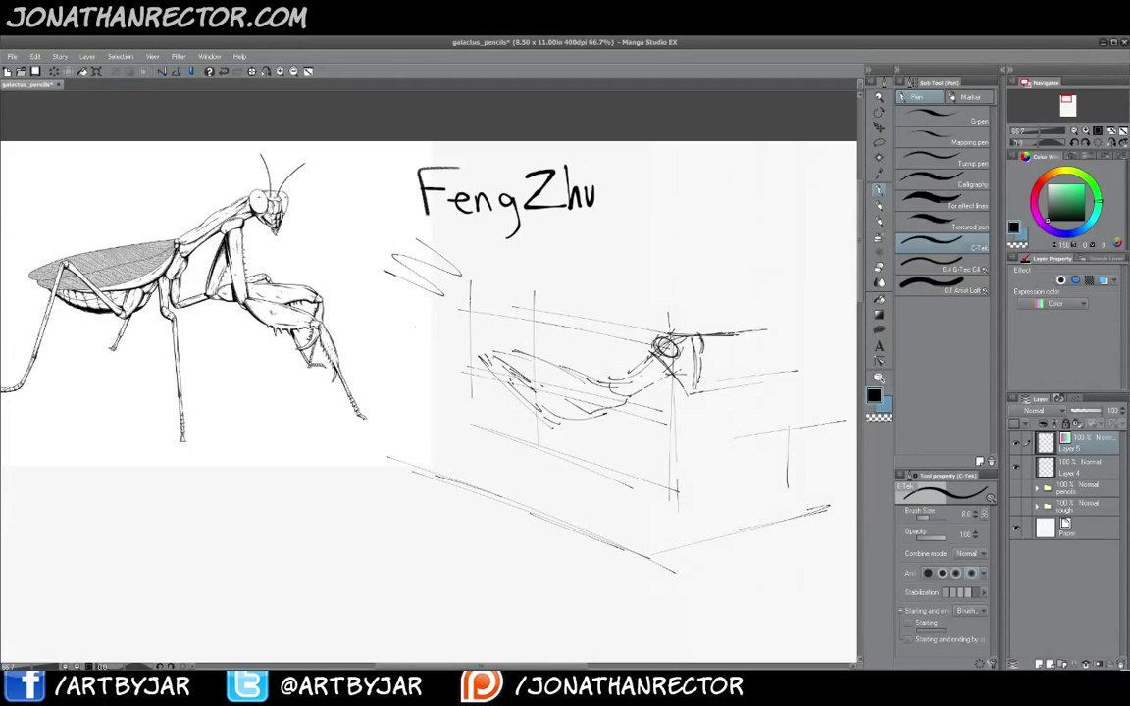
# Sketch the mantis's near shoulder joint and the upper segment of the near foreleg descending from the body
pyautogui.moveTo(602, 397)
pyautogui.mouseDown()
pyautogui.moveTo(616, 401)
pyautogui.moveTo(585, 403)
pyautogui.mouseUp()
pyautogui.moveTo(598, 409); pyautogui.dragTo(625, 467)
pyautogui.moveTo(599, 406)
pyautogui.mouseDown()
pyautogui.moveTo(617, 466)
pyautogui.moveTo(615, 435)
pyautogui.mouseUp()
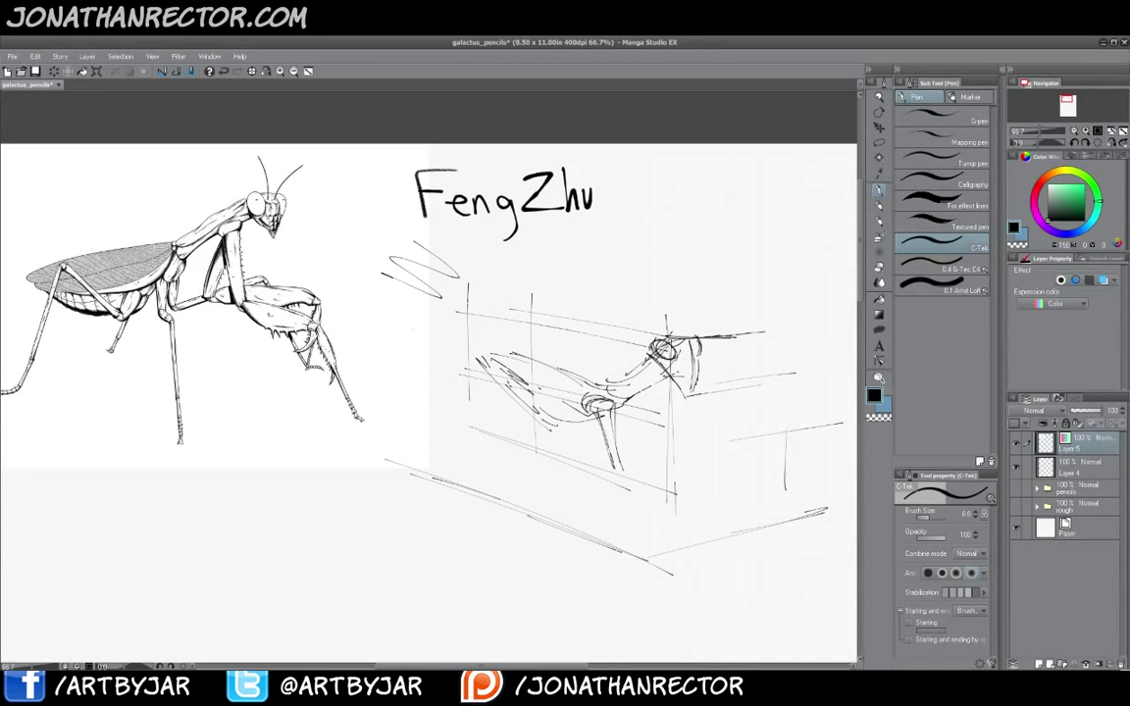
# Sketch the elbow, curved forearm and hooked claw of the mantis's near foreleg
pyautogui.moveTo(617, 432); pyautogui.dragTo(617, 478)
pyautogui.moveTo(617, 463)
pyautogui.mouseDown()
pyautogui.moveTo(625, 482)
pyautogui.moveTo(631, 451)
pyautogui.mouseUp()
pyautogui.moveTo(618, 456)
pyautogui.mouseDown()
pyautogui.moveTo(708, 486)
pyautogui.moveTo(713, 506)
pyautogui.mouseUp()
pyautogui.moveTo(717, 485); pyautogui.dragTo(703, 536)
pyautogui.moveTo(715, 503)
pyautogui.mouseDown()
pyautogui.moveTo(701, 539)
pyautogui.moveTo(699, 526)
pyautogui.mouseUp()
pyautogui.moveTo(622, 495)
pyautogui.mouseDown()
pyautogui.moveTo(697, 495)
pyautogui.moveTo(643, 504)
pyautogui.mouseUp()
pyautogui.moveTo(612, 455); pyautogui.dragTo(616, 472)
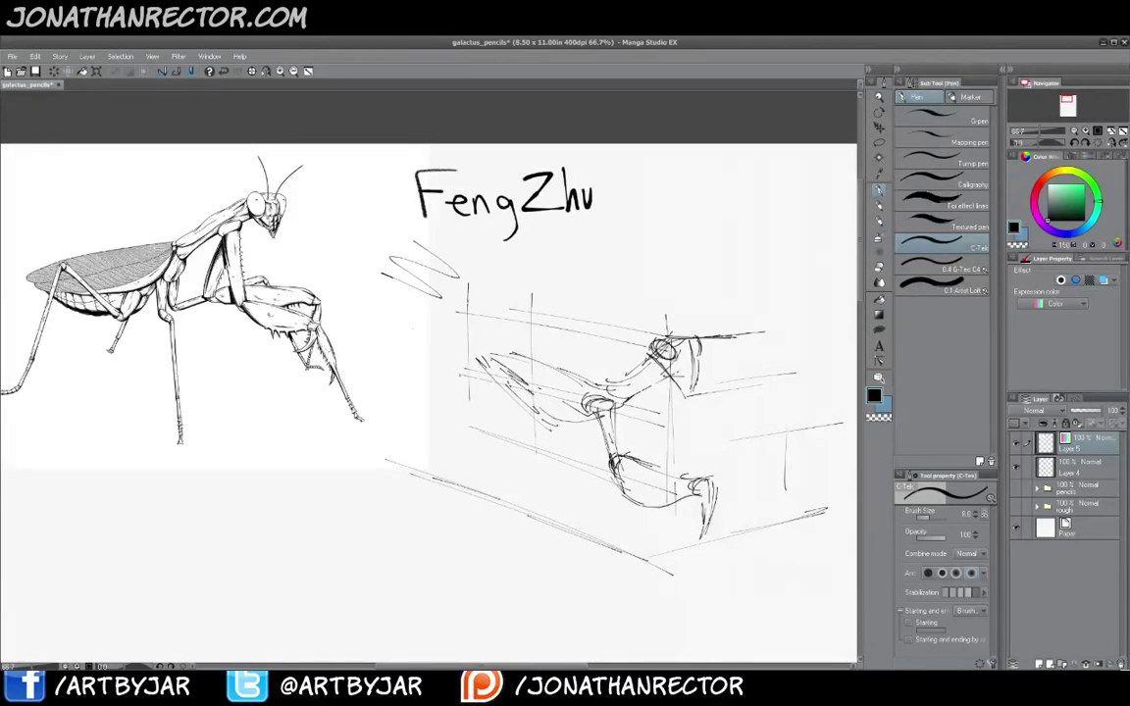
# Sketch the mantis's far foreleg with its shoulder, upper segment, forearm and hooked claw, using guidelines extended from the near foreleg
pyautogui.moveTo(544, 392); pyautogui.dragTo(490, 390)
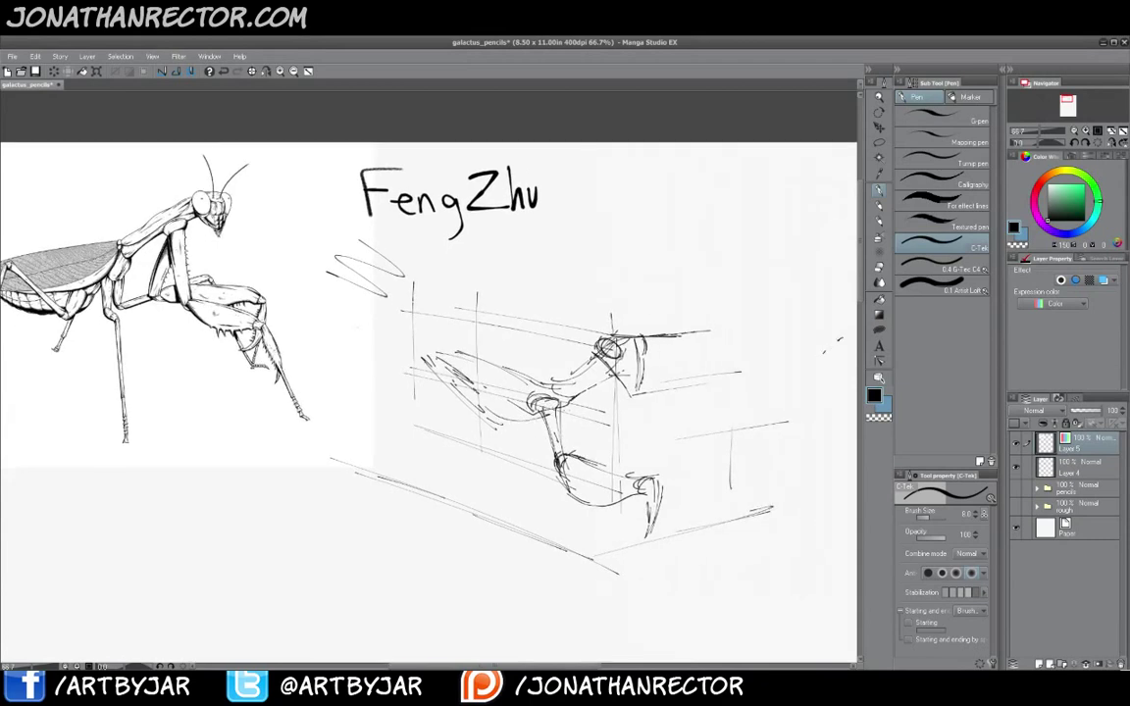
pyautogui.moveTo(582, 403); pyautogui.dragTo(618, 404)
pyautogui.moveTo(565, 408)
pyautogui.mouseDown()
pyautogui.moveTo(625, 404)
pyautogui.moveTo(588, 396)
pyautogui.mouseUp()
pyautogui.moveTo(588, 395); pyautogui.dragTo(602, 448)
pyautogui.moveTo(510, 411)
pyautogui.mouseDown()
pyautogui.moveTo(592, 402)
pyautogui.moveTo(599, 454)
pyautogui.moveTo(724, 468)
pyautogui.mouseUp()
pyautogui.moveTo(656, 481)
pyautogui.mouseDown()
pyautogui.moveTo(719, 471)
pyautogui.moveTo(703, 470)
pyautogui.mouseUp()
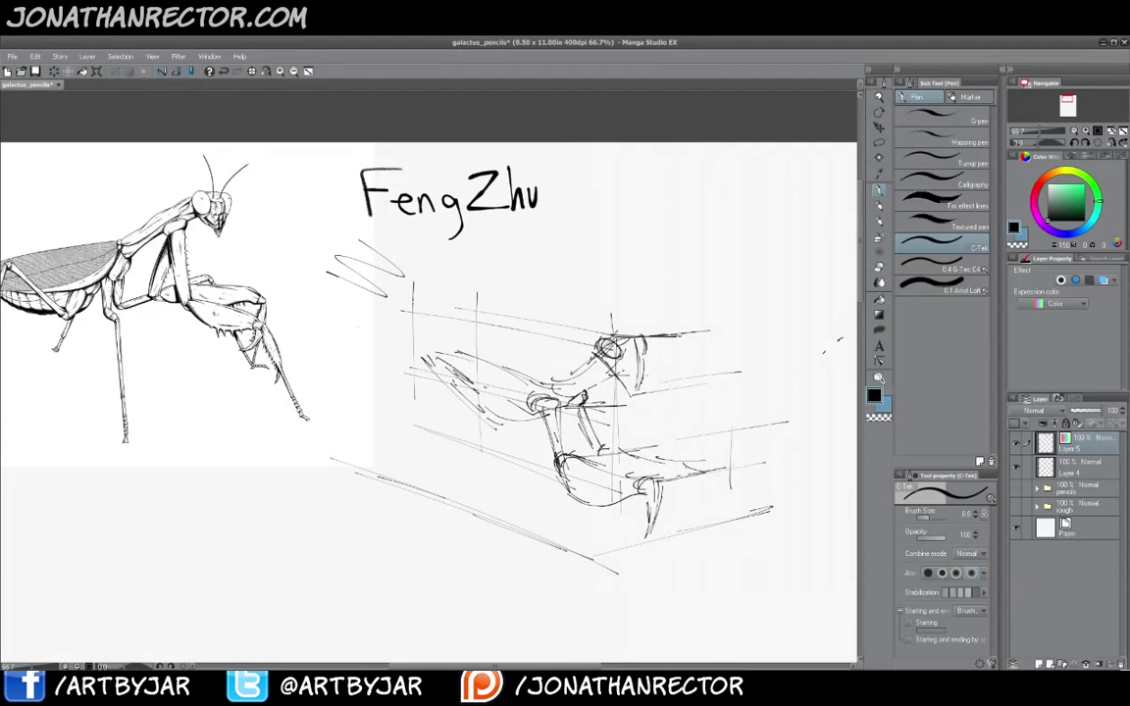
pyautogui.moveTo(702, 481); pyautogui.dragTo(686, 522)
pyautogui.moveTo(671, 491); pyautogui.dragTo(751, 482)
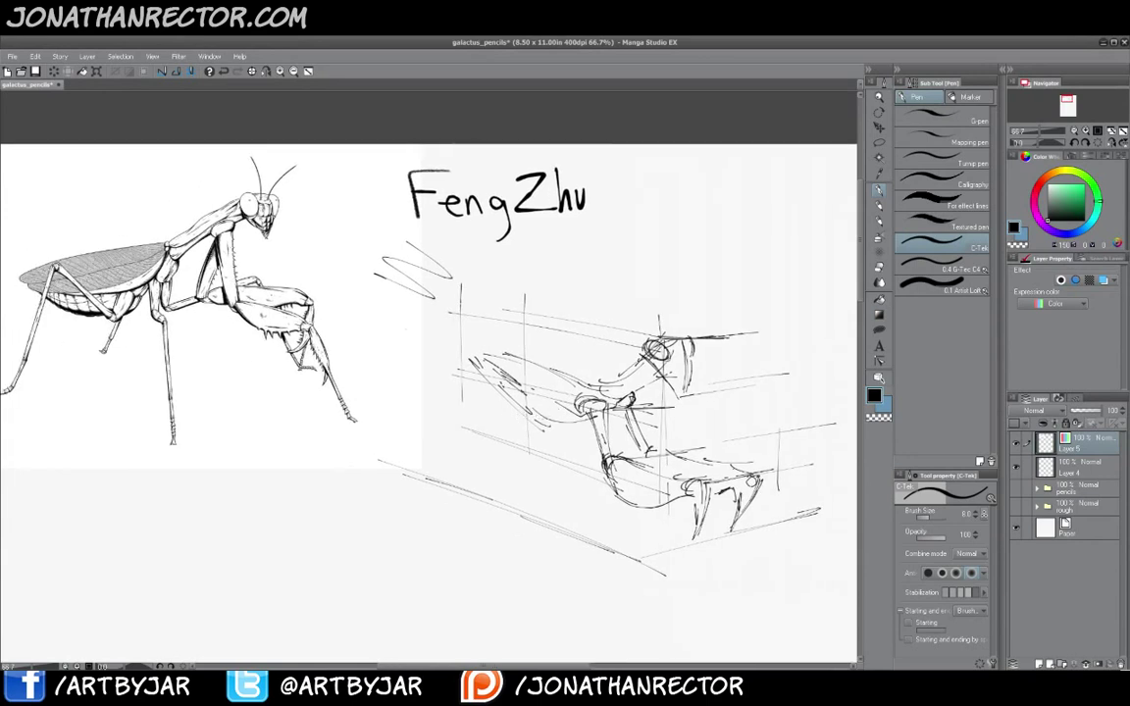
# Sketch the mantis's bent hind leg down to its foot and draw cross guidelines over the ground and through the body
pyautogui.moveTo(508, 409)
pyautogui.mouseDown()
pyautogui.moveTo(530, 420)
pyautogui.moveTo(514, 398)
pyautogui.moveTo(501, 440)
pyautogui.moveTo(468, 455)
pyautogui.moveTo(491, 432)
pyautogui.moveTo(474, 451)
pyautogui.moveTo(437, 396)
pyautogui.mouseUp()
pyautogui.moveTo(434, 397)
pyautogui.mouseDown()
pyautogui.moveTo(429, 489)
pyautogui.moveTo(387, 552)
pyautogui.mouseUp()
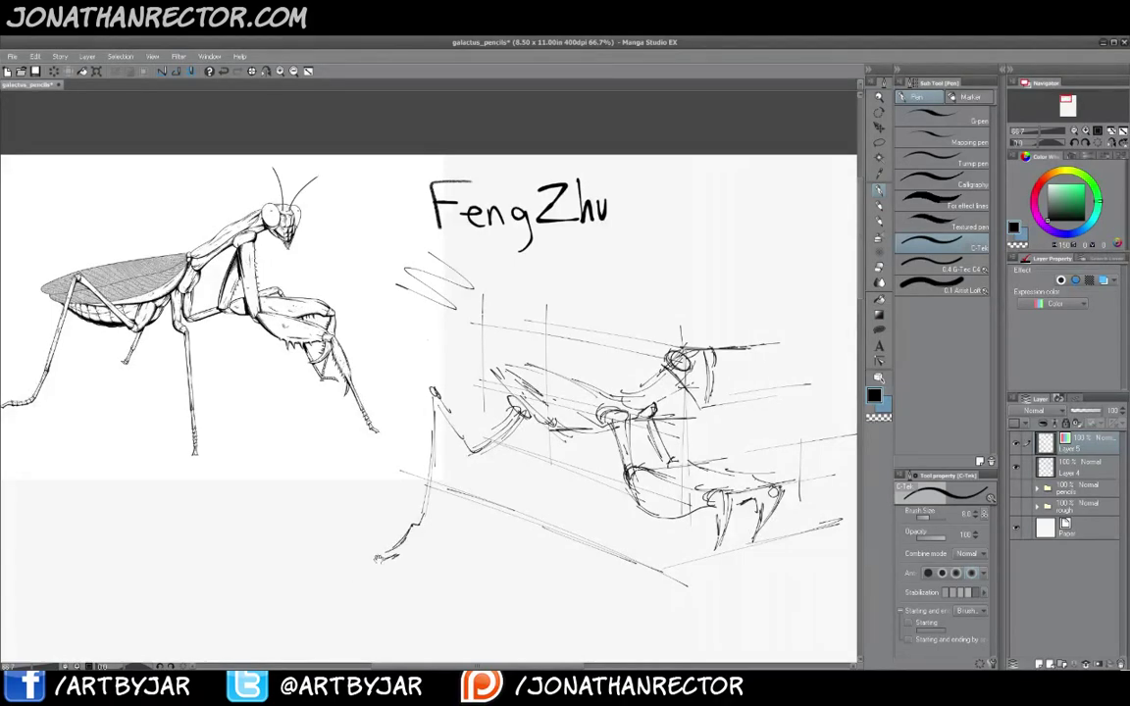
pyautogui.moveTo(455, 550)
pyautogui.mouseDown()
pyautogui.moveTo(427, 486)
pyautogui.moveTo(360, 490)
pyautogui.moveTo(423, 464)
pyautogui.moveTo(731, 399)
pyautogui.mouseUp()
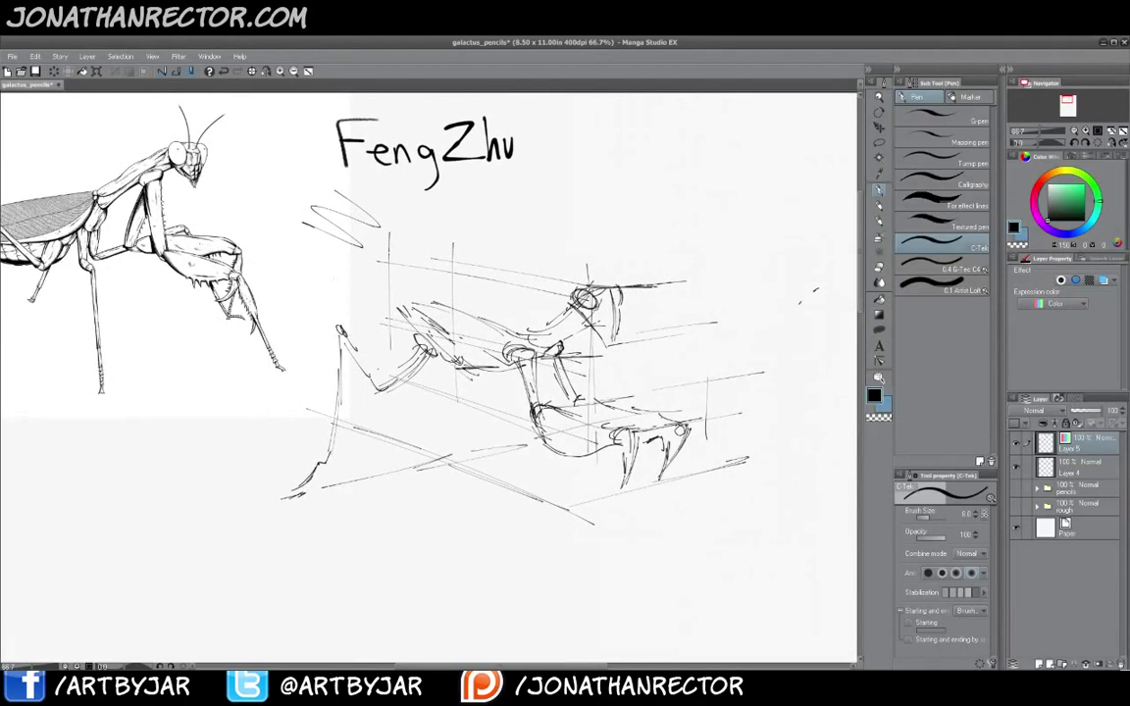
pyautogui.moveTo(434, 379); pyautogui.dragTo(516, 367)
pyautogui.moveTo(385, 322); pyautogui.dragTo(526, 303)
pyautogui.moveTo(426, 314); pyautogui.dragTo(526, 303)
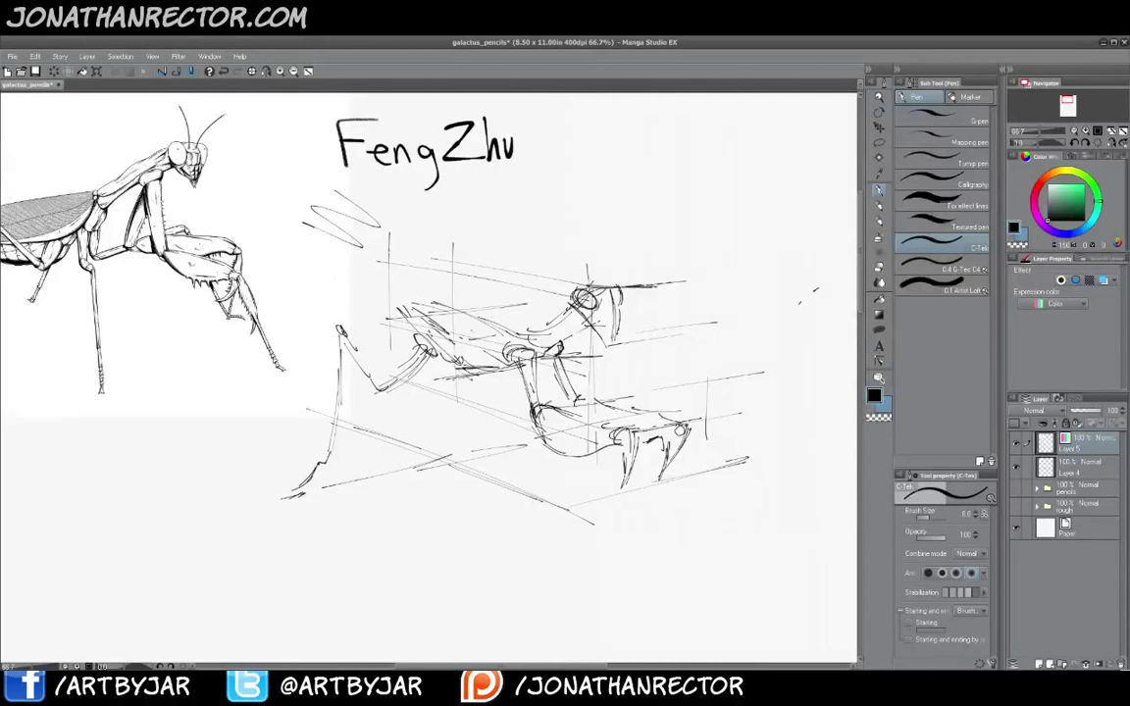
# Mark the far-side leg joint above the mantis's back and sketch the near middle leg with its round knee down to the ground
pyautogui.moveTo(520, 305); pyautogui.dragTo(524, 312)
pyautogui.moveTo(563, 364); pyautogui.dragTo(592, 400)
pyautogui.moveTo(523, 307); pyautogui.dragTo(528, 330)
pyautogui.moveTo(504, 408)
pyautogui.mouseDown()
pyautogui.moveTo(563, 456)
pyautogui.moveTo(550, 444)
pyautogui.moveTo(551, 403)
pyautogui.moveTo(540, 440)
pyautogui.moveTo(565, 492)
pyautogui.moveTo(570, 539)
pyautogui.mouseUp()
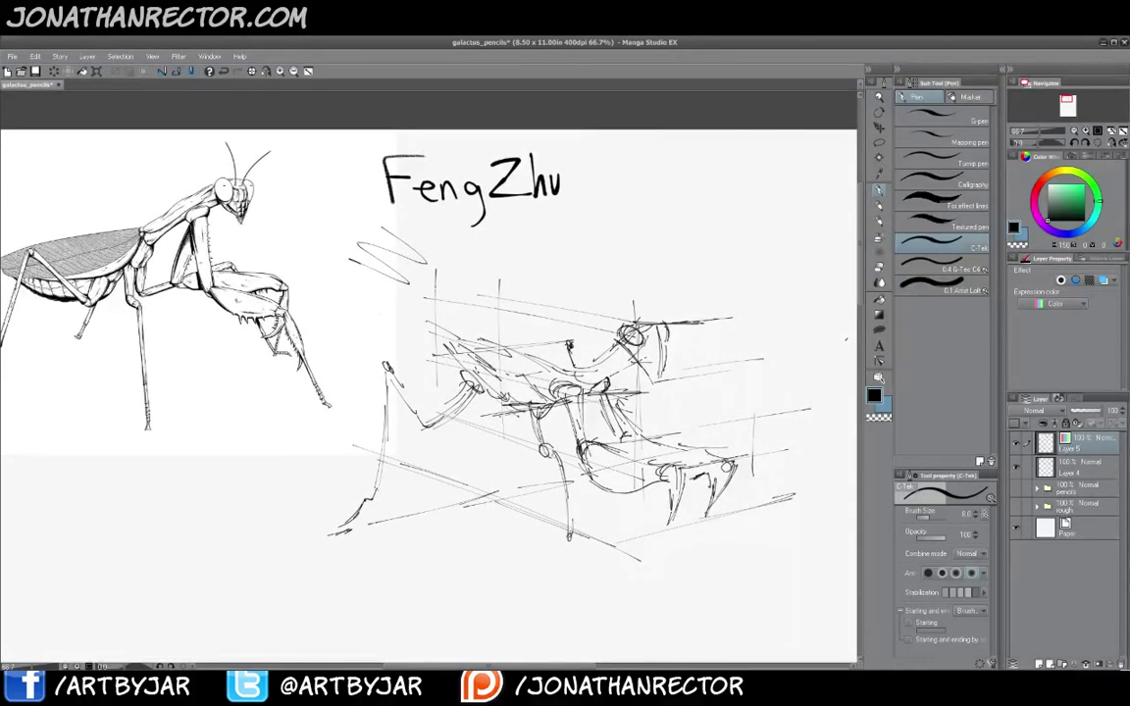
# Wrap curved cross-contour lines around the mantis's abdomen, thorax and neck to show their volume
pyautogui.moveTo(512, 331)
pyautogui.mouseDown()
pyautogui.moveTo(498, 370)
pyautogui.moveTo(459, 358)
pyautogui.mouseUp()
pyautogui.moveTo(480, 316); pyautogui.dragTo(437, 365)
pyautogui.moveTo(612, 341)
pyautogui.mouseDown()
pyautogui.moveTo(627, 372)
pyautogui.moveTo(596, 381)
pyautogui.mouseUp()
pyautogui.moveTo(567, 366)
pyautogui.mouseDown()
pyautogui.moveTo(583, 372)
pyautogui.moveTo(580, 394)
pyautogui.mouseUp()
pyautogui.moveTo(559, 368)
pyautogui.mouseDown()
pyautogui.moveTo(566, 380)
pyautogui.moveTo(569, 344)
pyautogui.mouseUp()
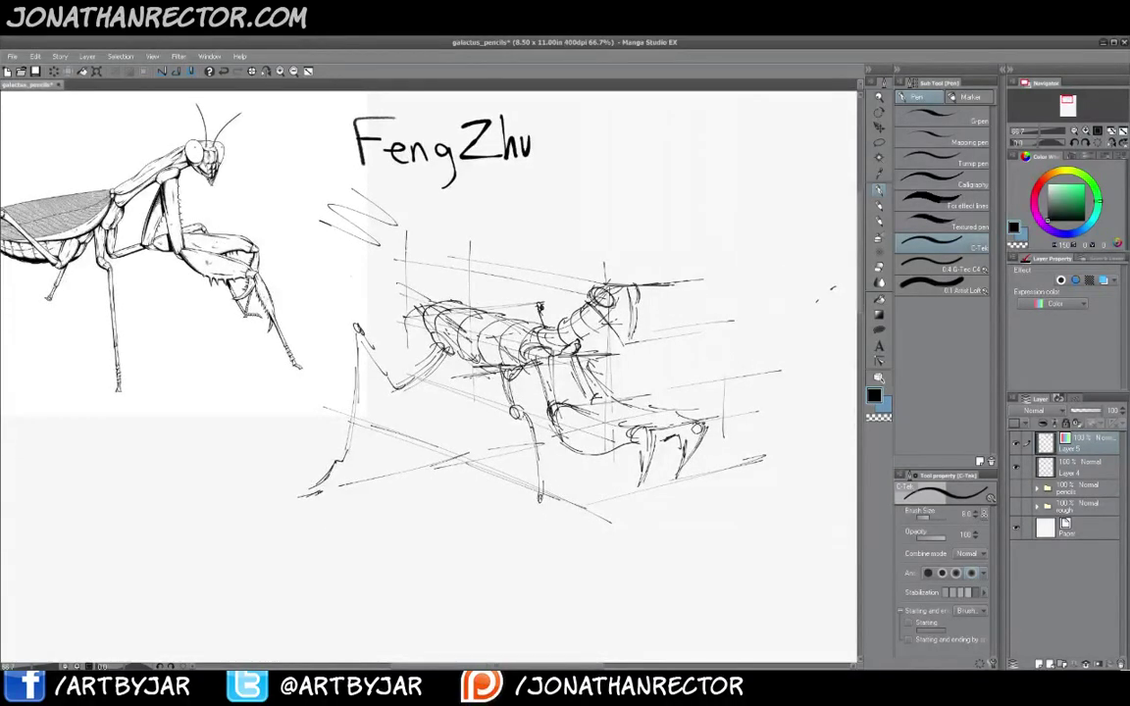
# Reinforce the mantis's leg joints, add detail strokes to the forelegs and mark short dashes on the ground below them
pyautogui.moveTo(501, 360); pyautogui.dragTo(513, 377)
pyautogui.moveTo(557, 353); pyautogui.dragTo(578, 344)
pyautogui.moveTo(619, 391); pyautogui.dragTo(641, 383)
pyautogui.moveTo(595, 479); pyautogui.dragTo(605, 479)
pyautogui.moveTo(610, 477)
pyautogui.mouseDown()
pyautogui.moveTo(642, 470)
pyautogui.moveTo(625, 464)
pyautogui.mouseUp()
pyautogui.moveTo(599, 363)
pyautogui.mouseDown()
pyautogui.moveTo(604, 381)
pyautogui.moveTo(602, 363)
pyautogui.moveTo(558, 401)
pyautogui.mouseUp()
pyautogui.moveTo(568, 401); pyautogui.dragTo(618, 414)
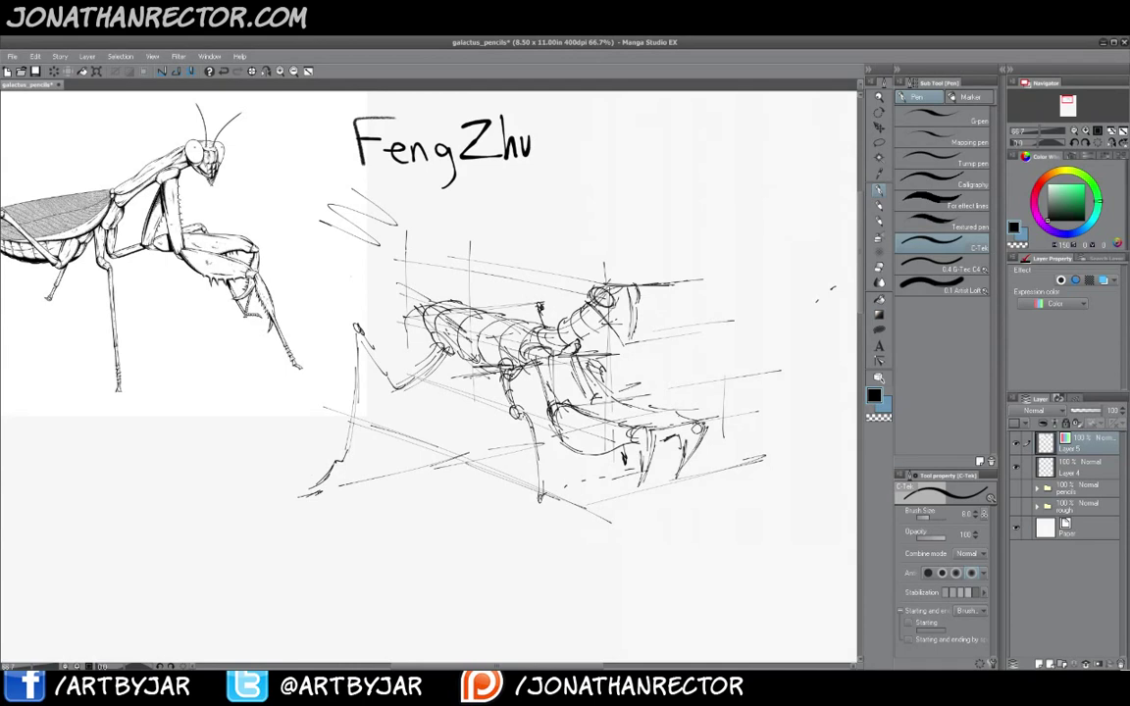
# Add a layer above Layer 4, set its expression color to Color and pick a muted grey as the drawing color
pyautogui.click(1082, 468)
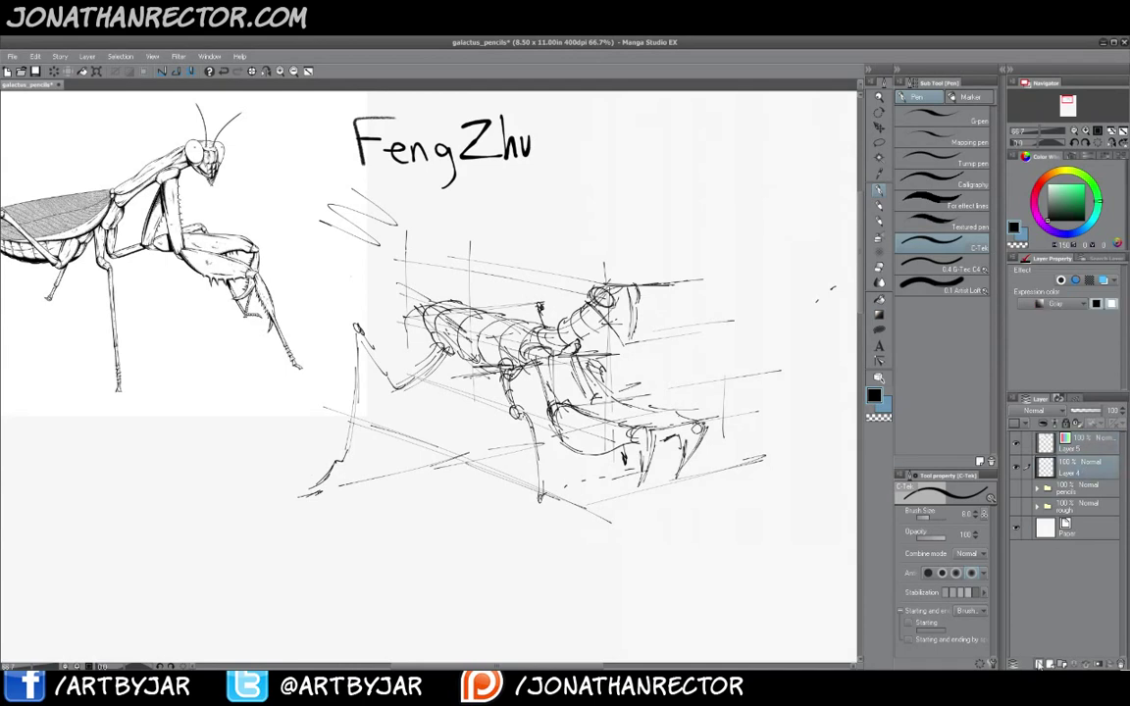
pyautogui.click(1039, 663)
pyautogui.click(1052, 305)
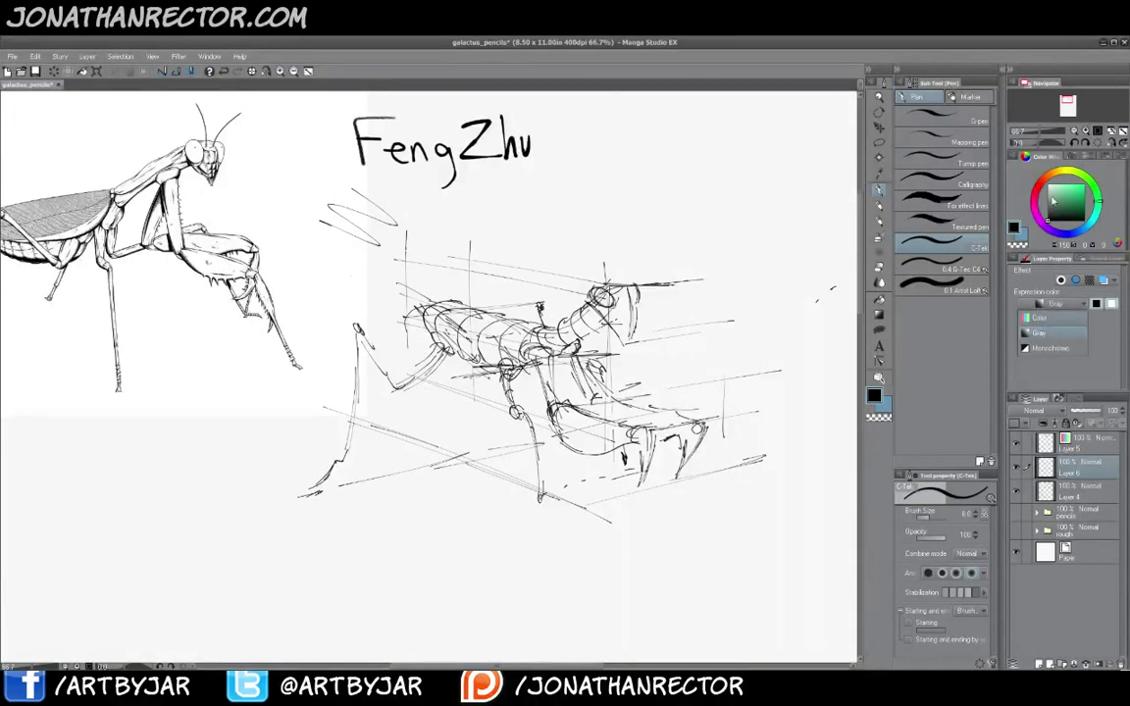
pyautogui.click(1041, 318)
pyautogui.click(886, 405)
pyautogui.click(1048, 200)
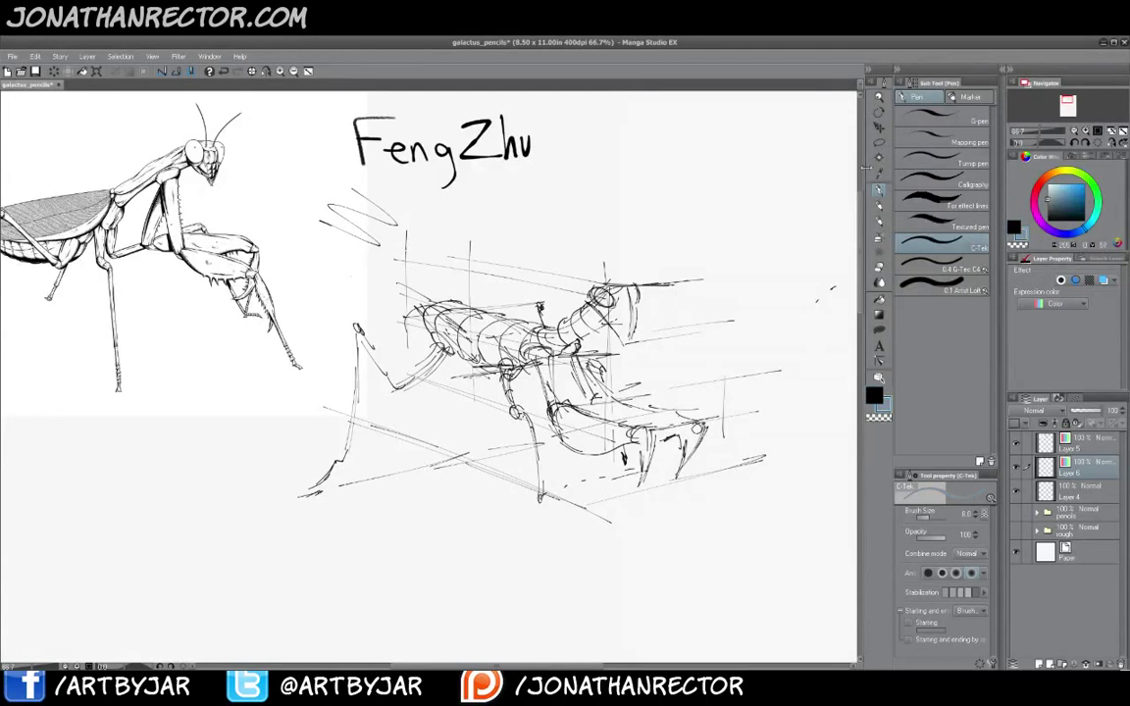
# Shade a soft grey ground shadow beneath the mantis with the Soft airbrush, discarding the trial stroke over the claws
pyautogui.press('b')
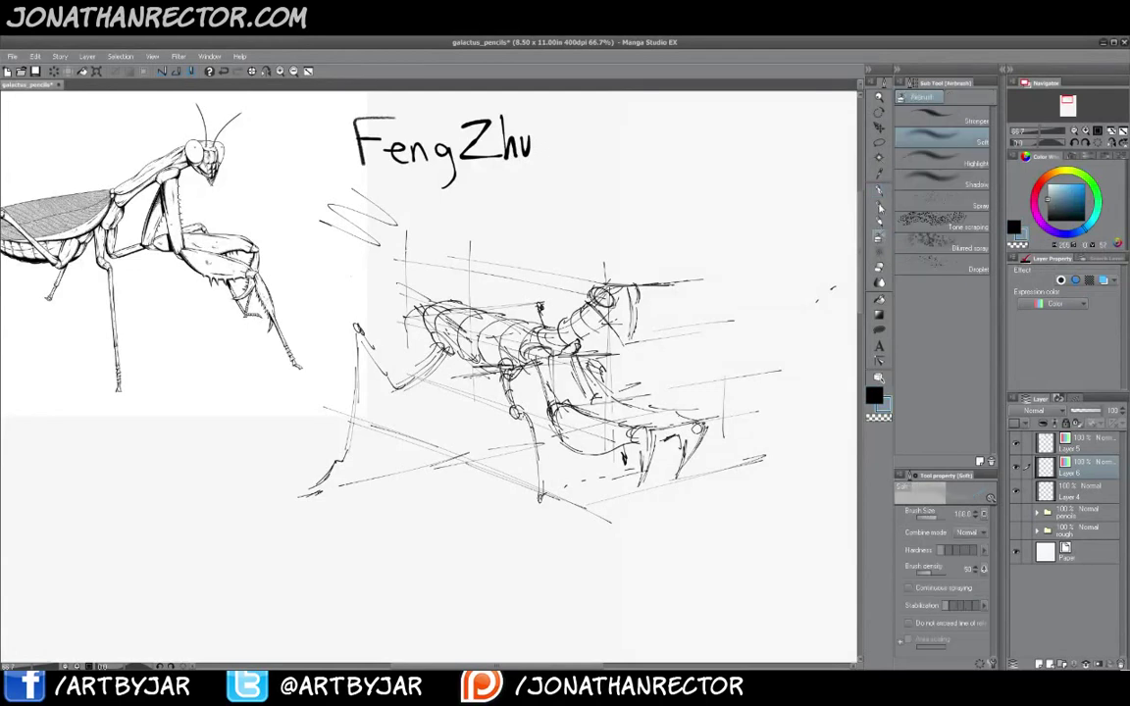
pyautogui.moveTo(672, 429); pyautogui.dragTo(648, 437)
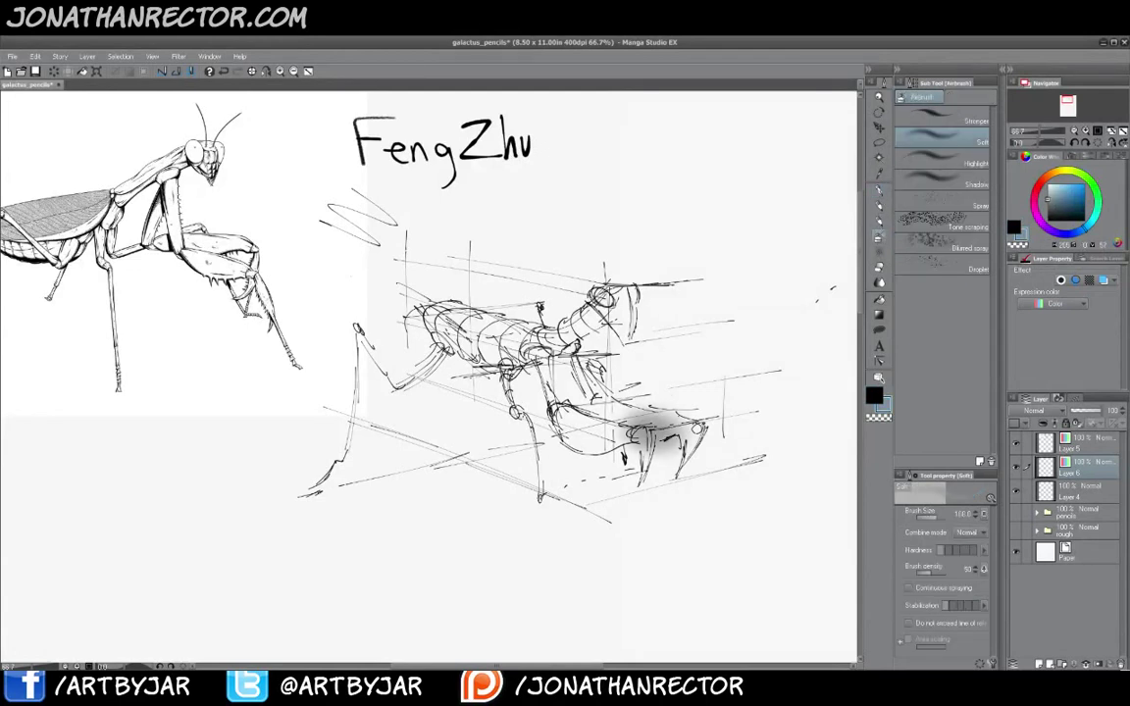
pyautogui.hotkey('ctrl', 'z')
pyautogui.moveTo(436, 380)
pyautogui.mouseDown()
pyautogui.moveTo(589, 422)
pyautogui.moveTo(549, 451)
pyautogui.moveTo(393, 431)
pyautogui.moveTo(559, 495)
pyautogui.moveTo(354, 436)
pyautogui.mouseUp()
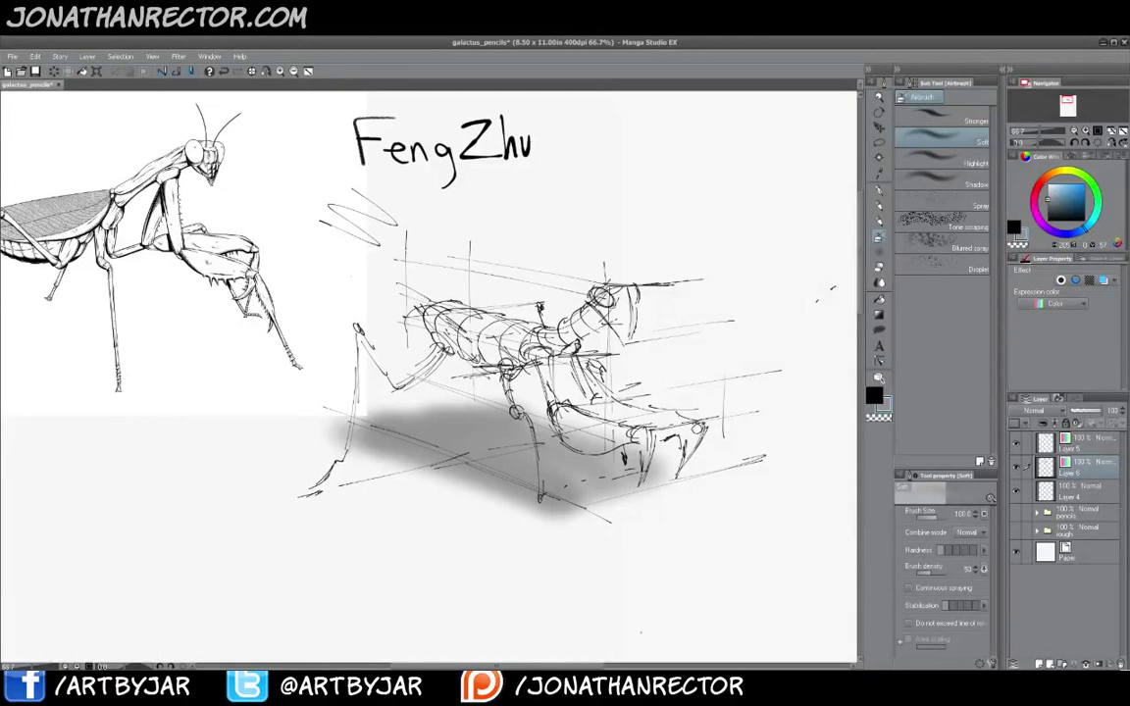
# Bring the basketball players illustration in on a new layer and move it into the empty area below the mantis reference
pyautogui.moveTo(237, 477); pyautogui.dragTo(363, 523)
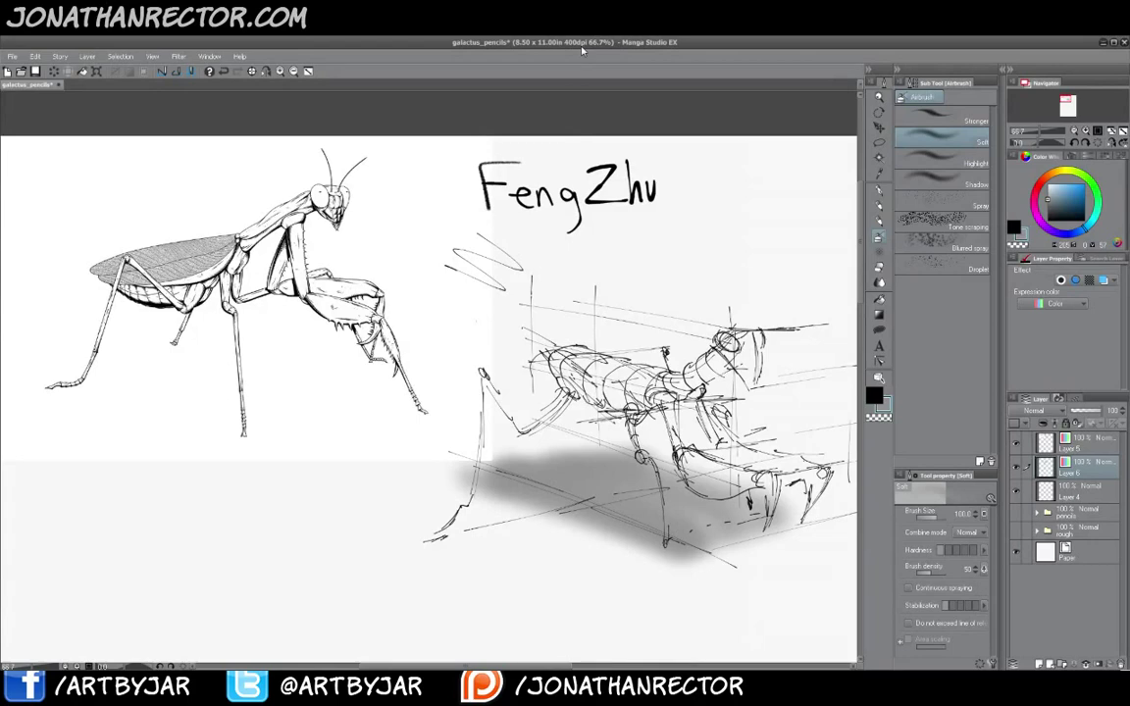
pyautogui.moveTo(252, 499); pyautogui.dragTo(323, 226)
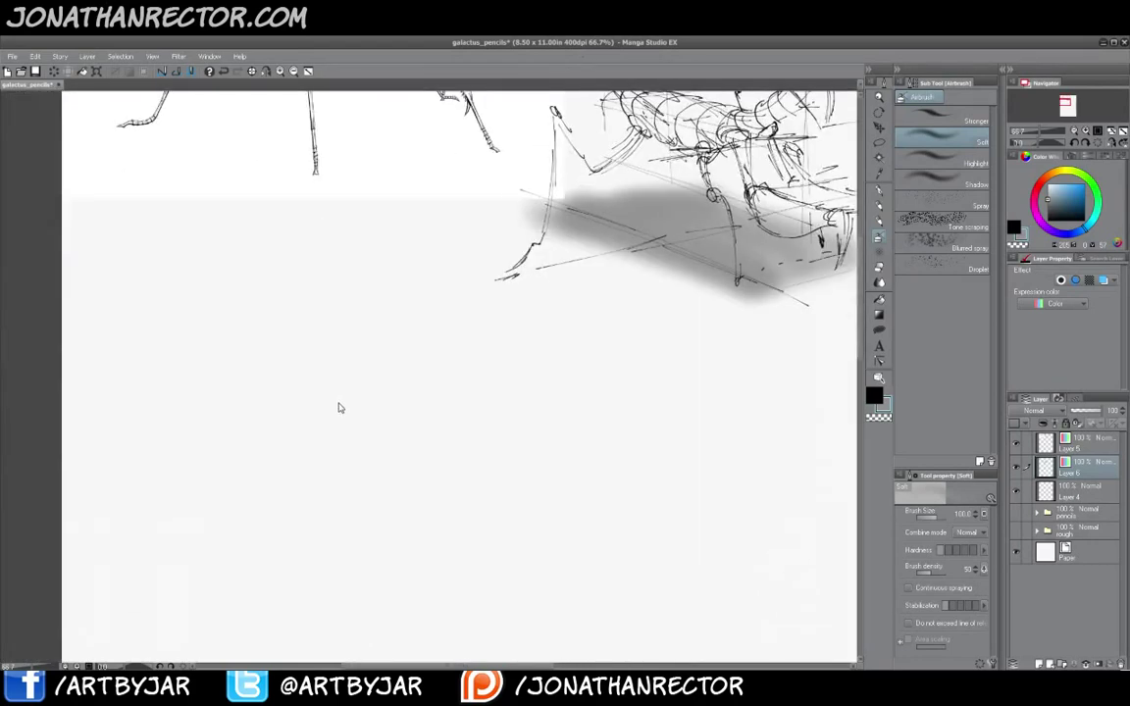
pyautogui.hotkey('ctrl', 'shift', 'n')
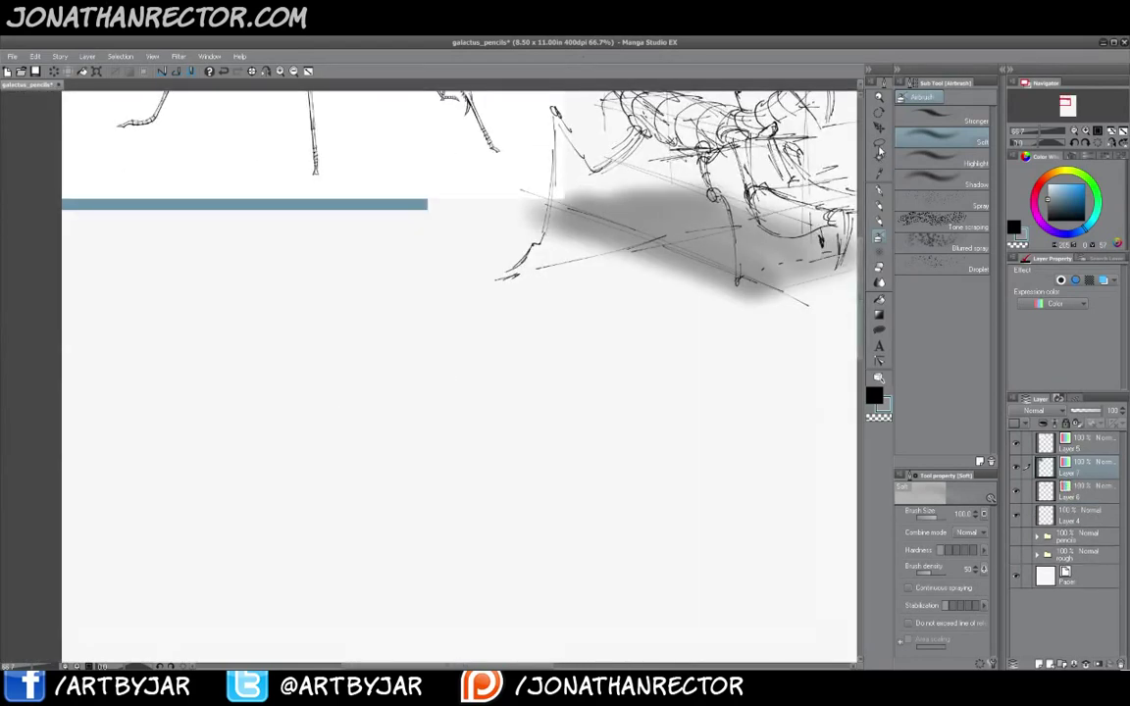
pyautogui.press('k')
pyautogui.moveTo(316, 342); pyautogui.dragTo(332, 447)
pyautogui.moveTo(301, 409); pyautogui.dragTo(294, 482)
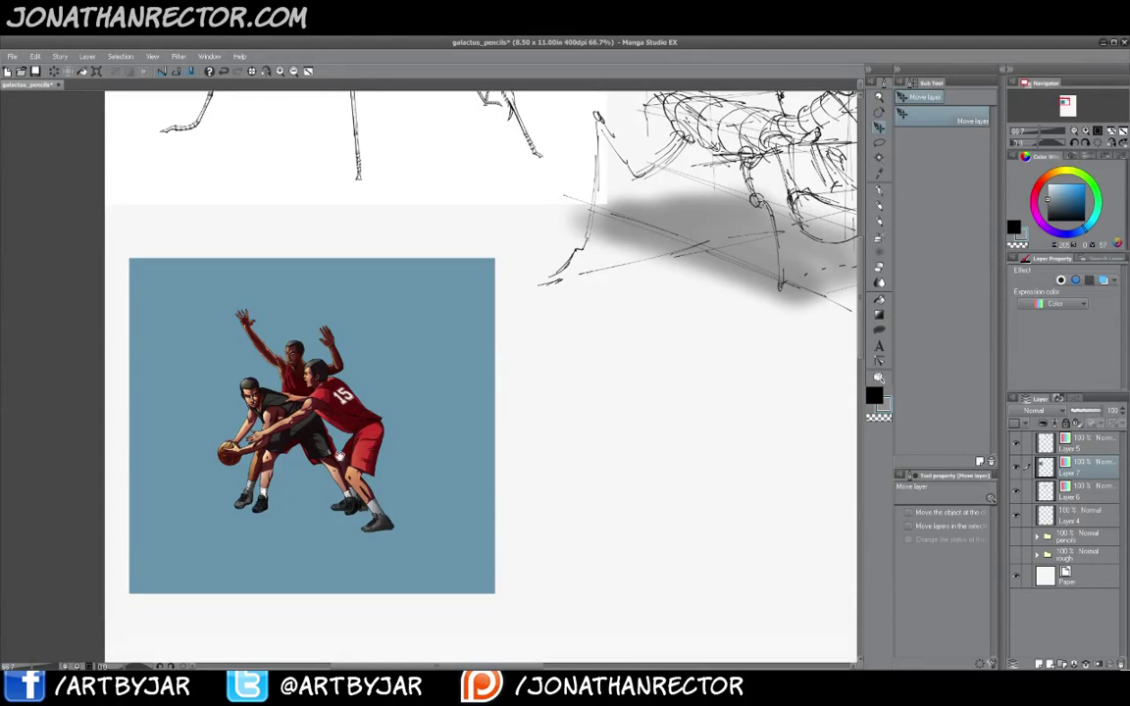
# Draw red C-Tek pen circles on the basketball illustration around the raised hand, an empty background spot and the hand on the ball handler's back
pyautogui.moveTo(319, 423); pyautogui.dragTo(366, 414)
pyautogui.scroll(1, 395, 486)
pyautogui.scroll(2, 289, 461)
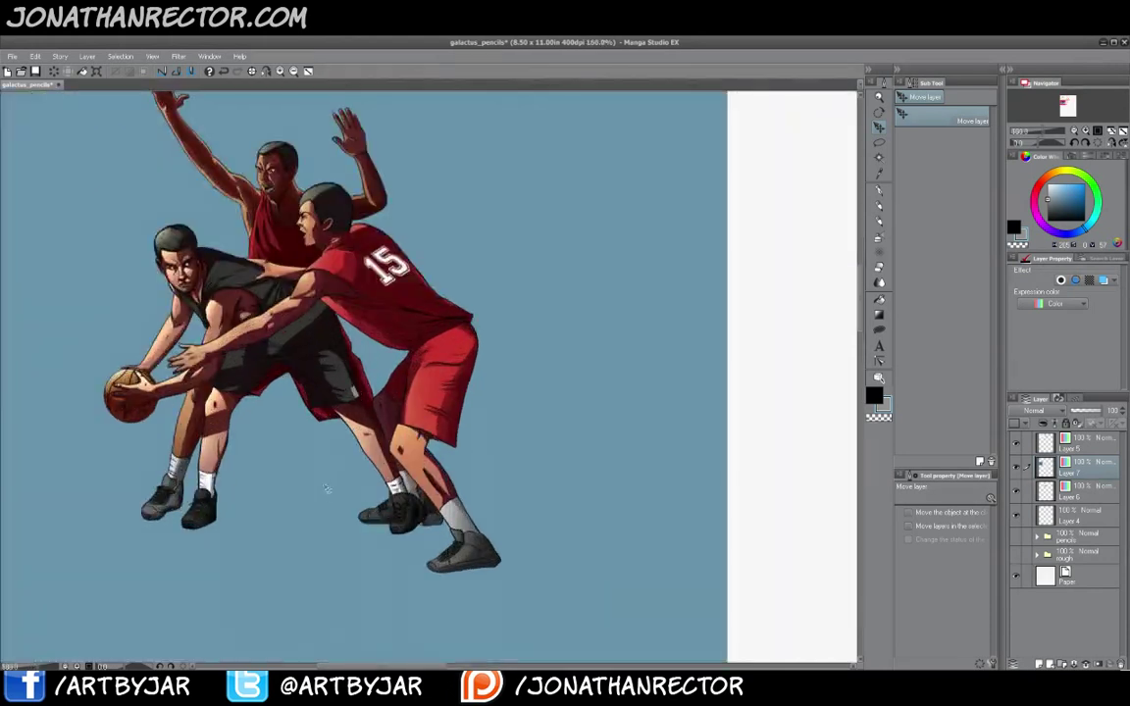
pyautogui.moveTo(286, 499); pyautogui.dragTo(474, 534)
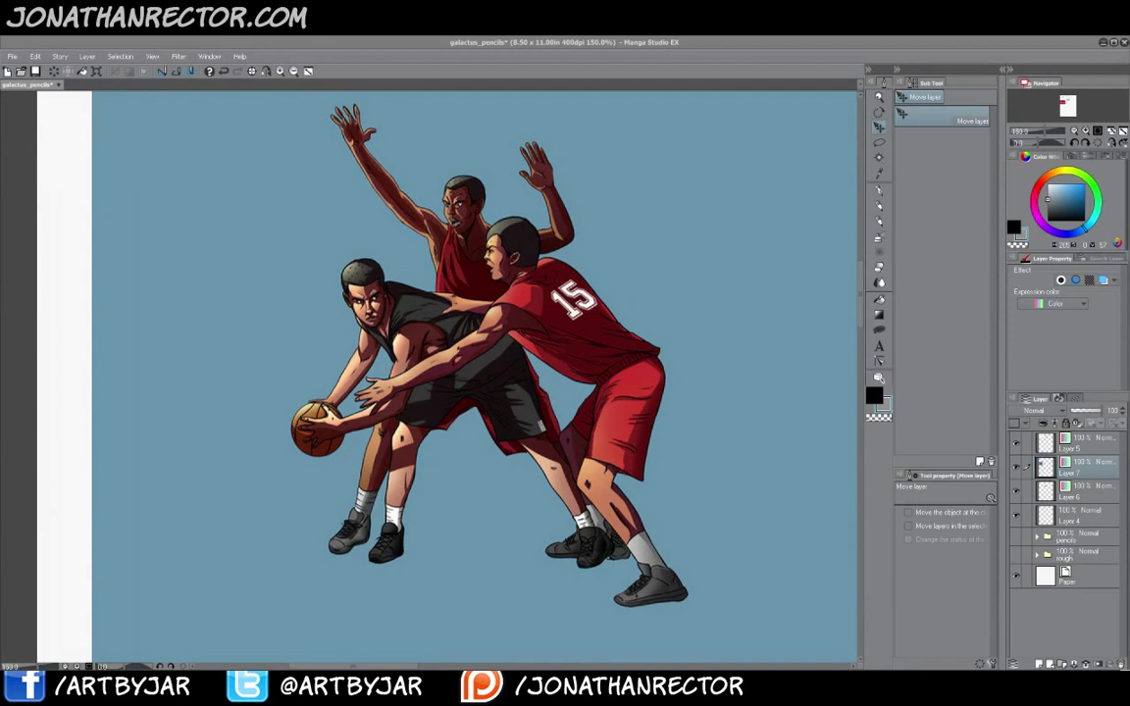
pyautogui.moveTo(251, 476); pyautogui.dragTo(220, 508)
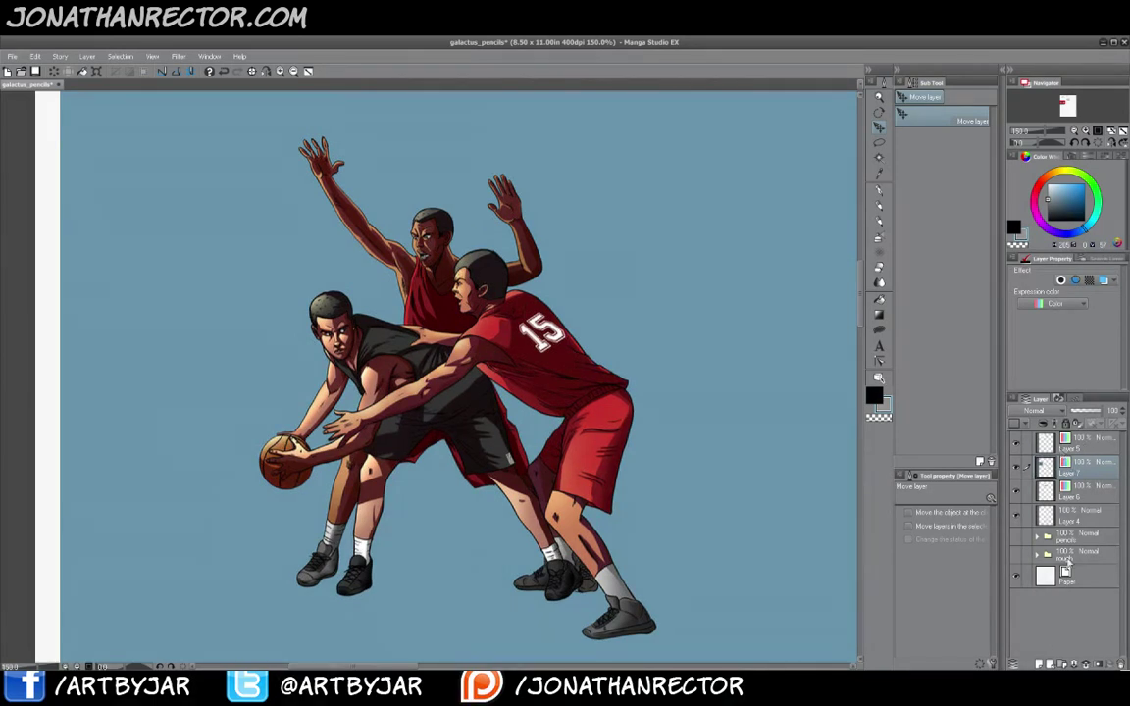
pyautogui.click(878, 190)
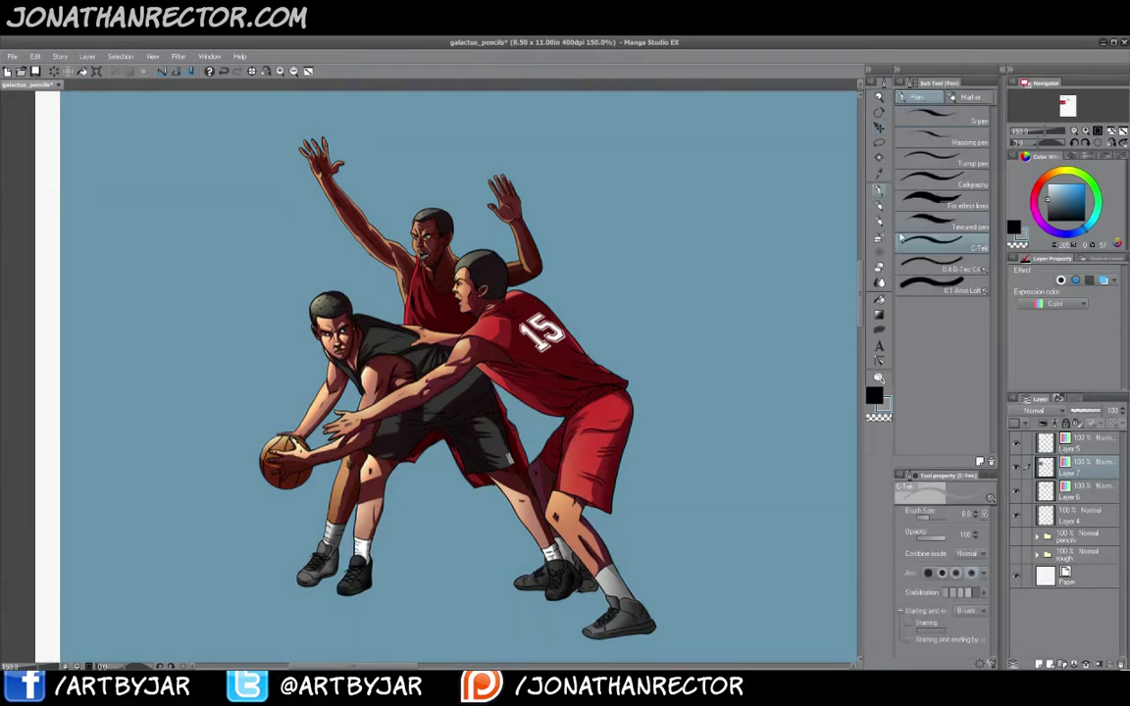
pyautogui.click(1049, 184)
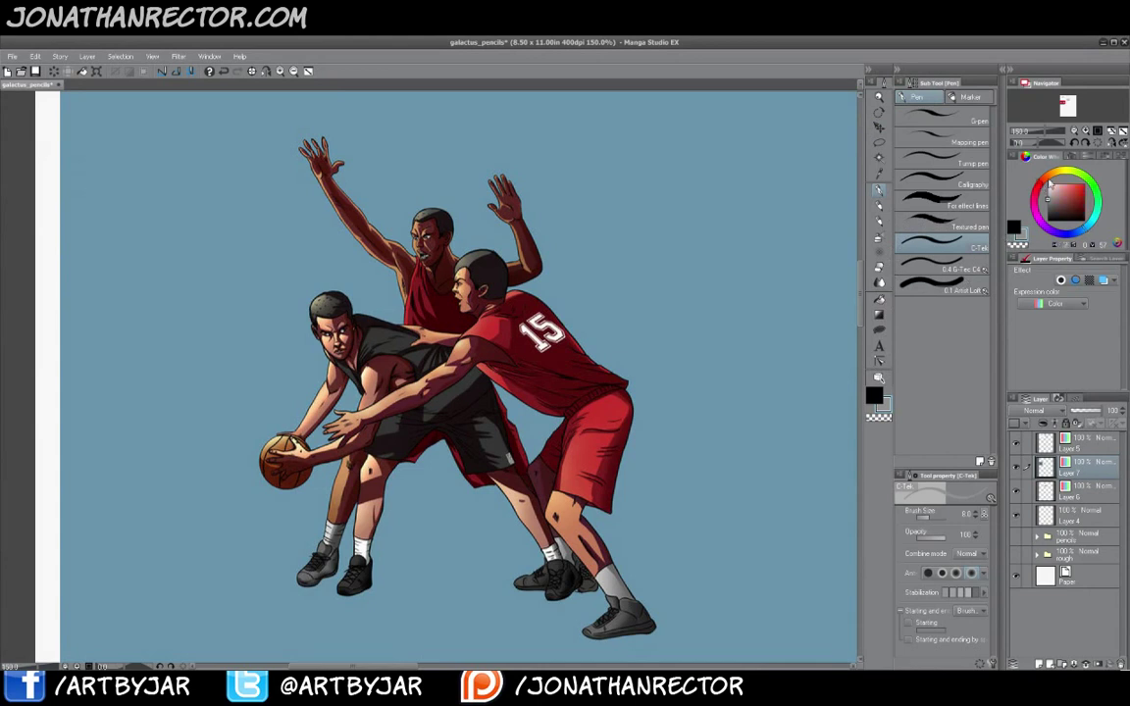
pyautogui.moveTo(703, 128)
pyautogui.mouseDown()
pyautogui.moveTo(689, 136)
pyautogui.moveTo(727, 148)
pyautogui.mouseUp()
pyautogui.moveTo(284, 121)
pyautogui.mouseDown()
pyautogui.moveTo(343, 178)
pyautogui.moveTo(294, 125)
pyautogui.moveTo(242, 182)
pyautogui.mouseUp()
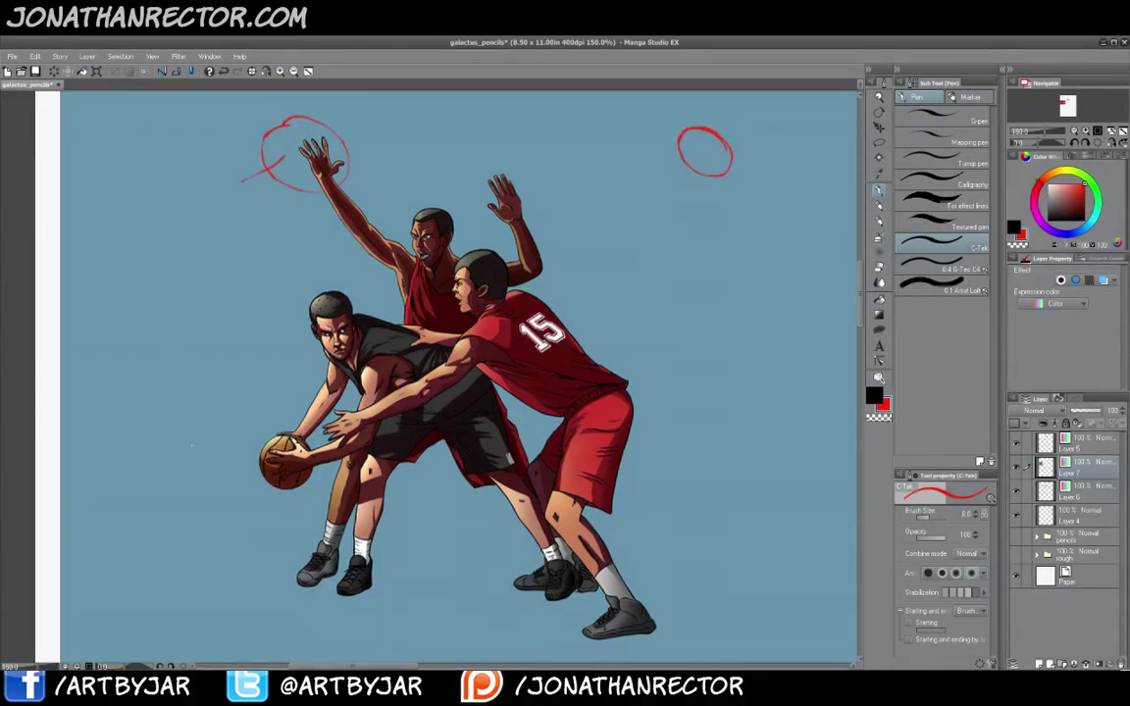
pyautogui.moveTo(303, 132); pyautogui.dragTo(316, 138)
pyautogui.scroll(4, 337, 298)
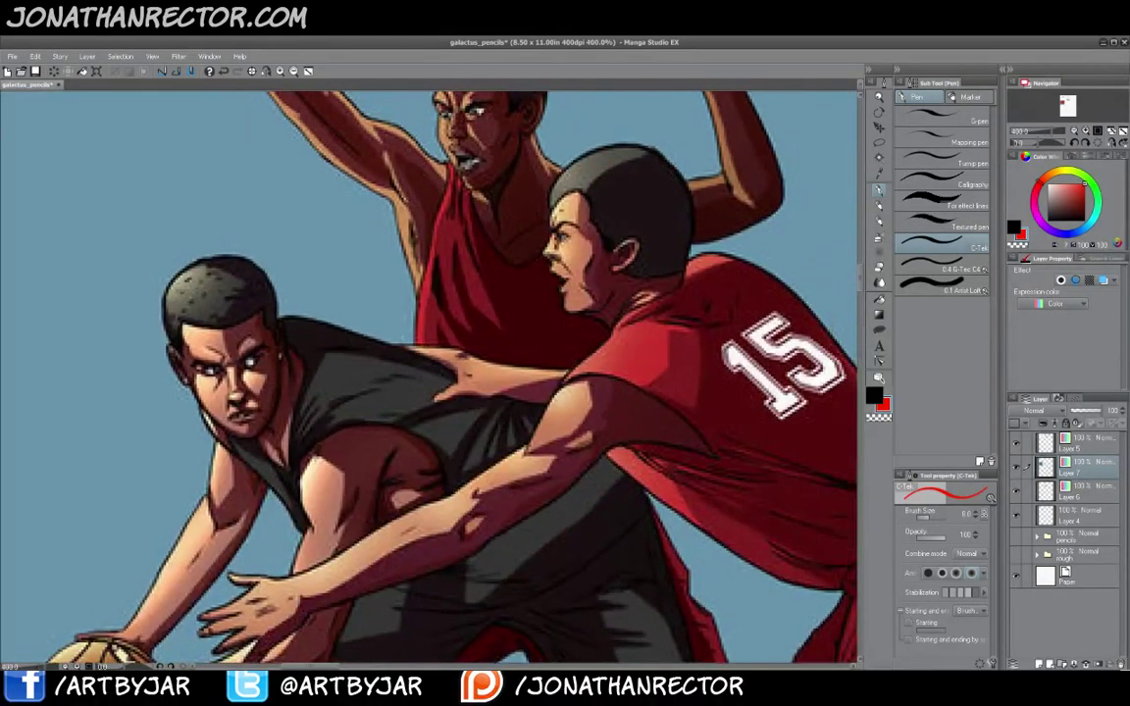
pyautogui.moveTo(424, 306)
pyautogui.mouseDown()
pyautogui.moveTo(502, 353)
pyautogui.moveTo(416, 311)
pyautogui.mouseUp()
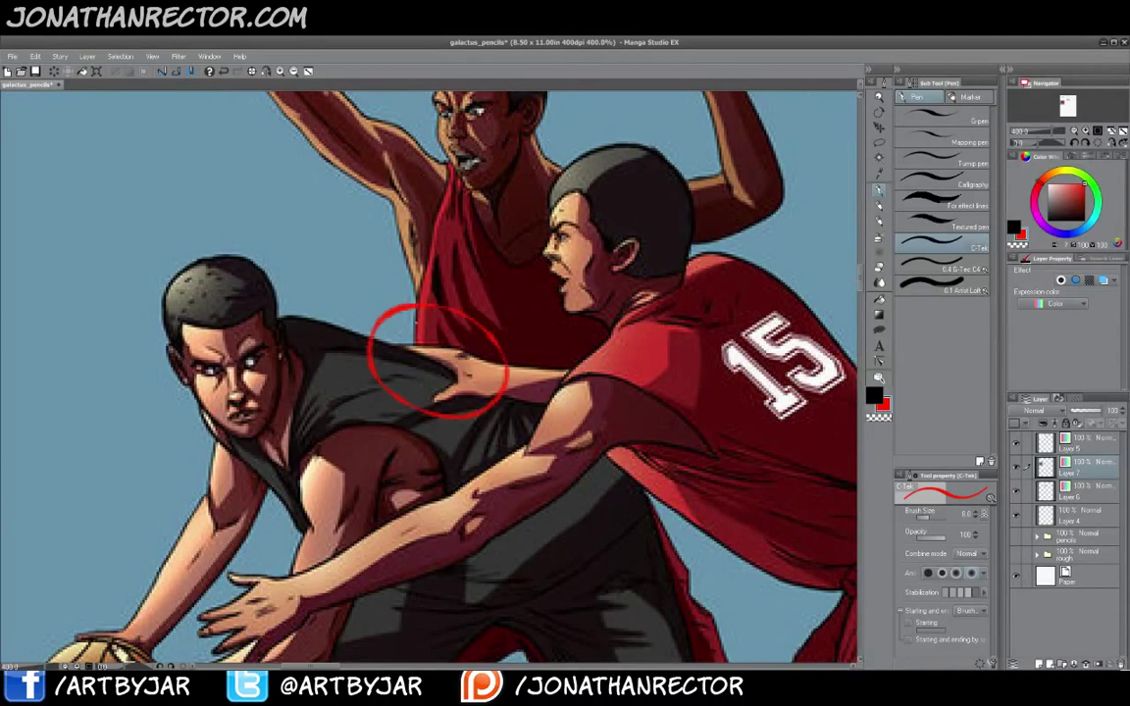
# Sketch a red fish shape with curved stripes and an eye dot in the empty background above the ball handler
pyautogui.moveTo(334, 306); pyautogui.dragTo(404, 343)
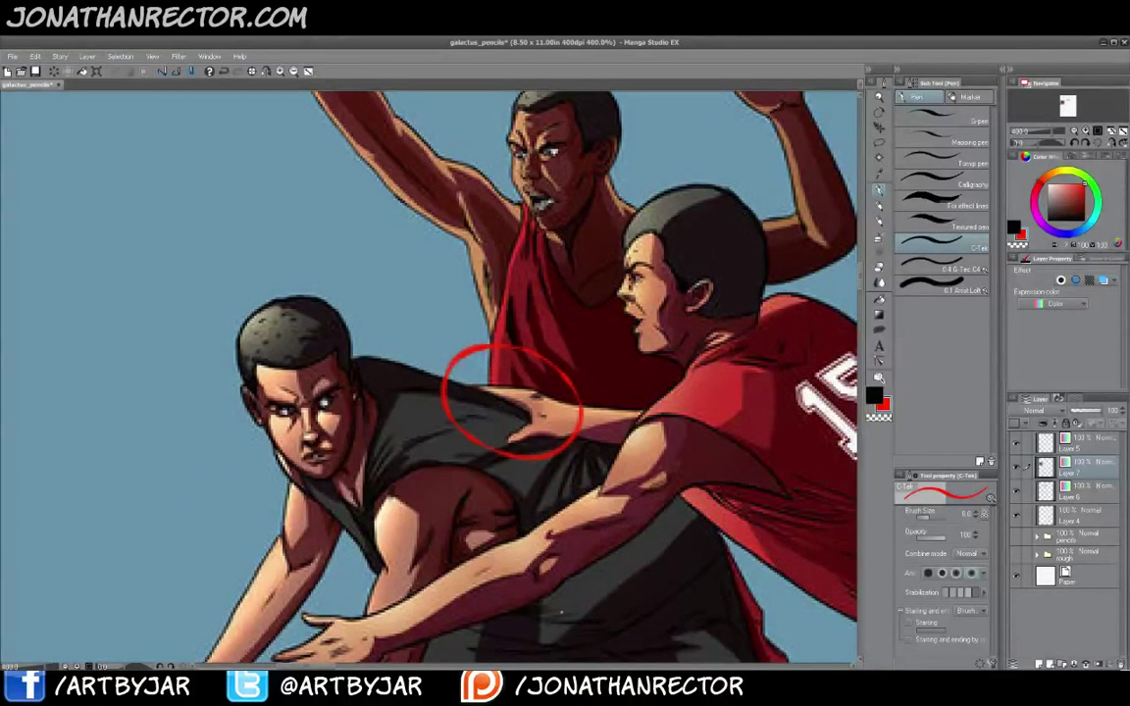
pyautogui.moveTo(294, 237)
pyautogui.mouseDown()
pyautogui.moveTo(221, 177)
pyautogui.moveTo(116, 137)
pyautogui.moveTo(54, 147)
pyautogui.moveTo(137, 189)
pyautogui.moveTo(72, 235)
pyautogui.moveTo(207, 287)
pyautogui.mouseUp()
pyautogui.moveTo(152, 140)
pyautogui.mouseDown()
pyautogui.moveTo(190, 242)
pyautogui.moveTo(166, 249)
pyautogui.mouseUp()
pyautogui.moveTo(187, 155); pyautogui.dragTo(182, 249)
pyautogui.moveTo(188, 162); pyautogui.dragTo(194, 212)
pyautogui.moveTo(241, 196); pyautogui.dragTo(207, 271)
pyautogui.moveTo(263, 219)
pyautogui.mouseDown()
pyautogui.moveTo(217, 284)
pyautogui.moveTo(229, 271)
pyautogui.mouseUp()
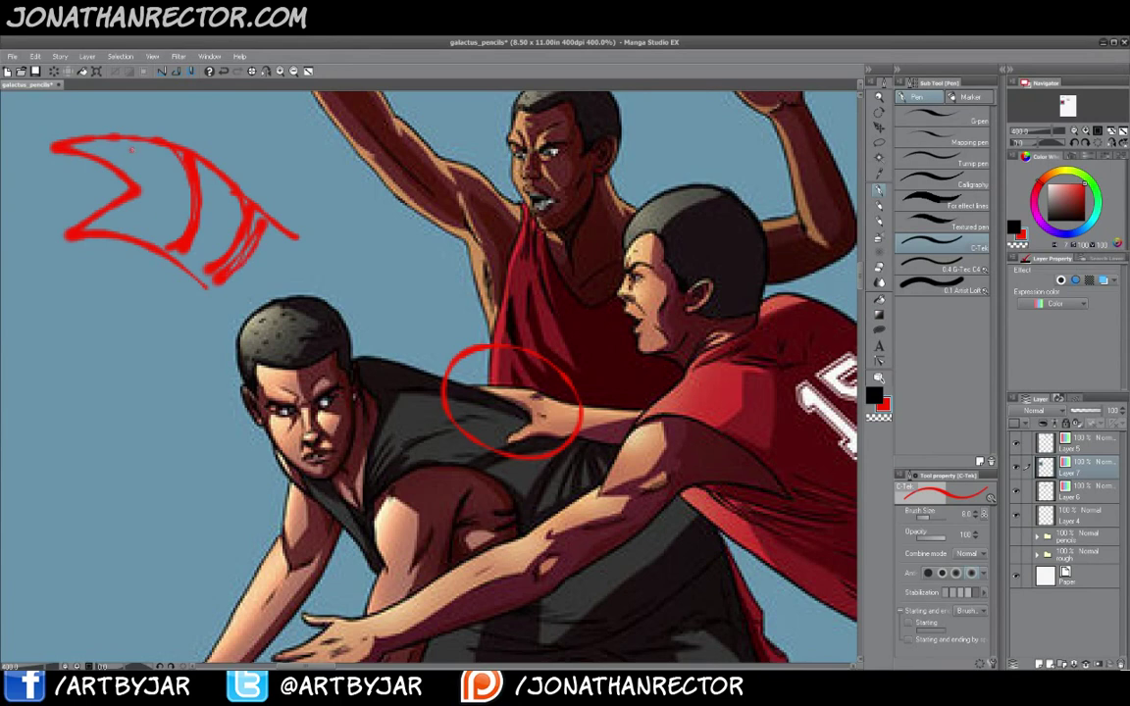
pyautogui.click(133, 151)
# Circle the number 15 player's ear in red, discarding the trial stroke over the hand on the ball handler's back
pyautogui.moveTo(495, 392)
pyautogui.mouseDown()
pyautogui.moveTo(530, 404)
pyautogui.moveTo(530, 416)
pyautogui.mouseUp()
pyautogui.hotkey('ctrl', 'z')
pyautogui.moveTo(627, 539); pyautogui.dragTo(618, 481)
pyautogui.moveTo(695, 205)
pyautogui.mouseDown()
pyautogui.moveTo(708, 225)
pyautogui.moveTo(704, 210)
pyautogui.mouseUp()
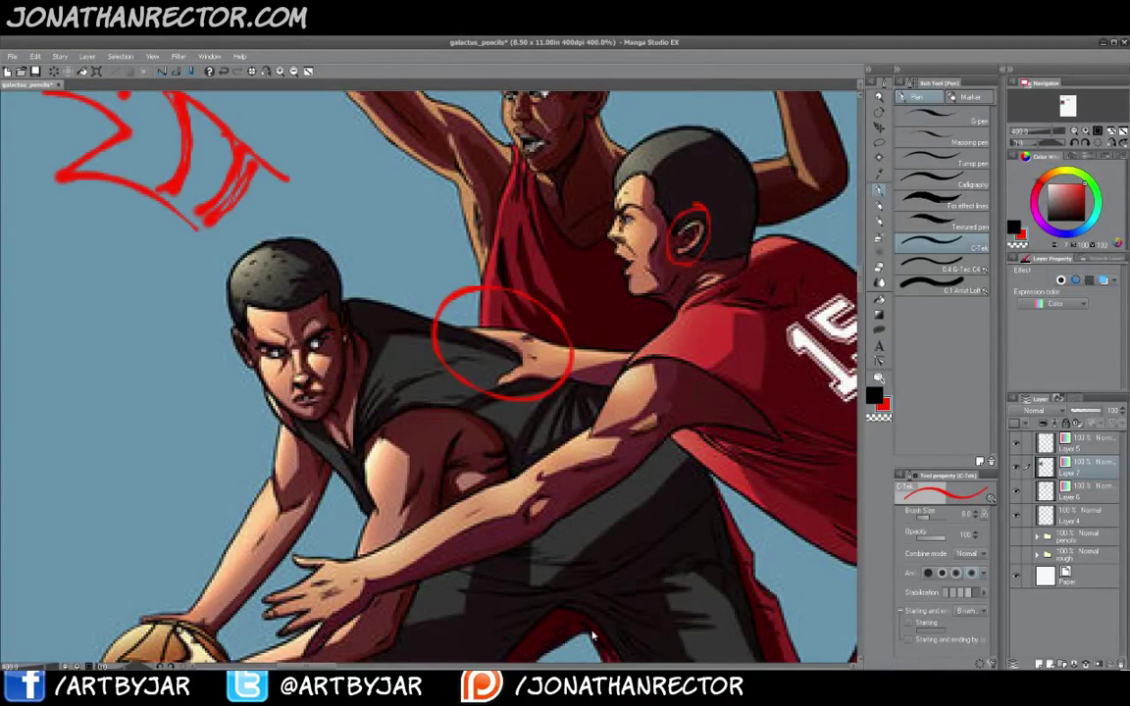
# Draw a red circle beside the basketball with an arrow aimed at the ball handler to mark a light source
pyautogui.scroll(-1, 593, 633)
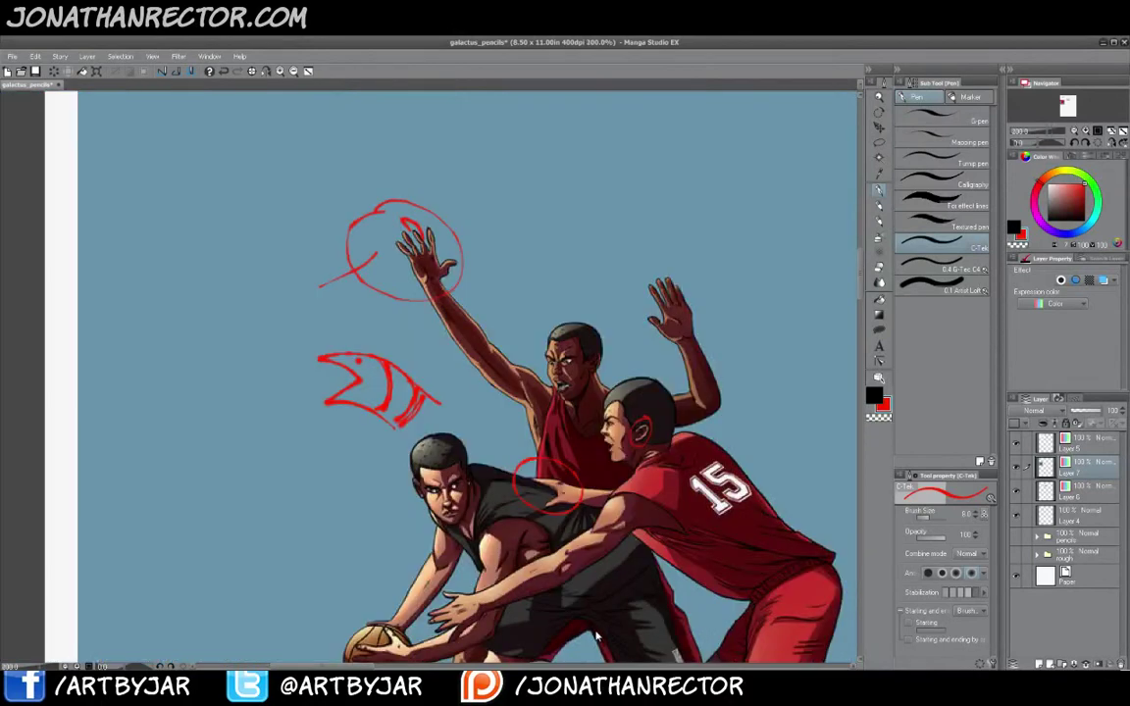
pyautogui.moveTo(363, 528); pyautogui.dragTo(260, 328)
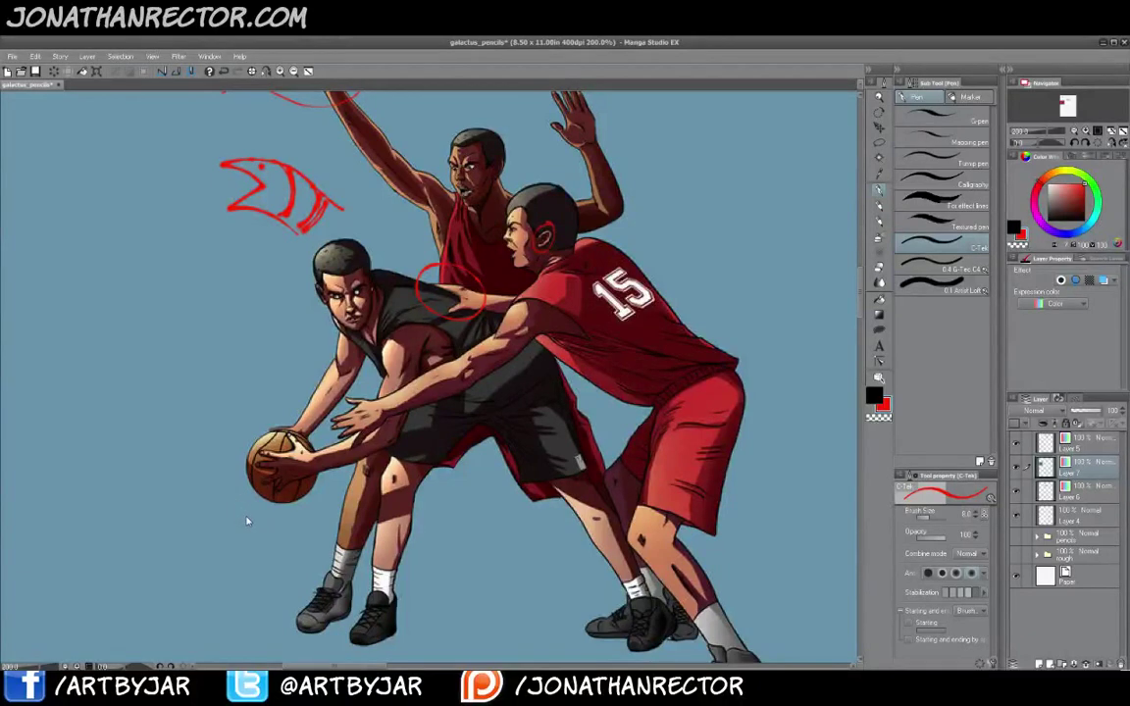
pyautogui.scroll(-1, 247, 521)
pyautogui.moveTo(233, 472); pyautogui.dragTo(281, 486)
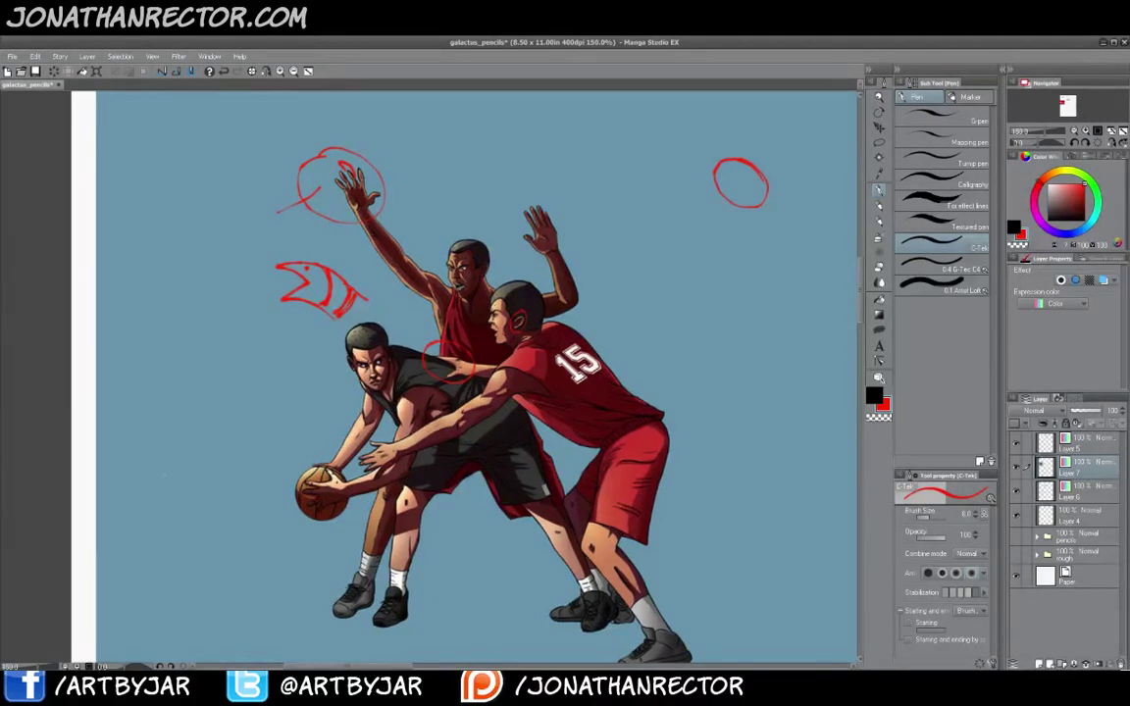
pyautogui.moveTo(178, 421)
pyautogui.mouseDown()
pyautogui.moveTo(157, 485)
pyautogui.moveTo(175, 418)
pyautogui.moveTo(137, 464)
pyautogui.moveTo(198, 445)
pyautogui.moveTo(152, 448)
pyautogui.moveTo(182, 439)
pyautogui.moveTo(186, 464)
pyautogui.moveTo(194, 446)
pyautogui.moveTo(236, 458)
pyautogui.mouseUp()
pyautogui.moveTo(194, 441)
pyautogui.mouseDown()
pyautogui.moveTo(232, 458)
pyautogui.moveTo(207, 479)
pyautogui.mouseUp()
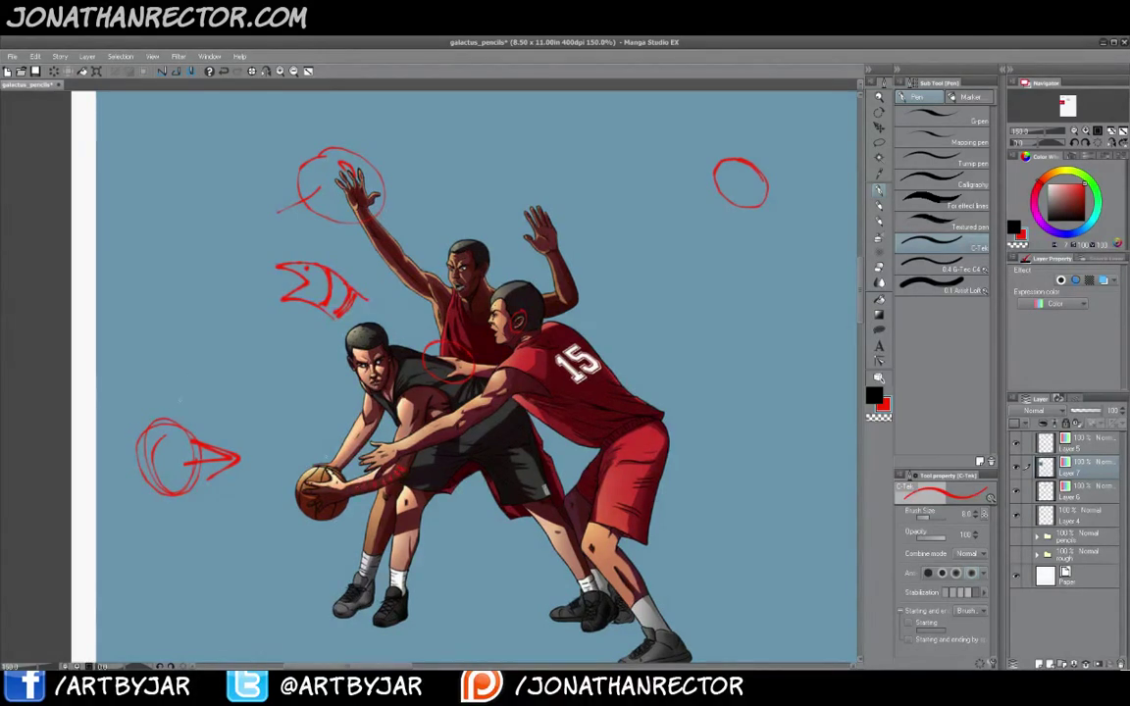
# Sketch alternative light-source circles behind the ball handler's back-left background, above the raised hand and over the rear player, with arrows on the first and last
pyautogui.moveTo(182, 281)
pyautogui.mouseDown()
pyautogui.moveTo(200, 317)
pyautogui.moveTo(168, 263)
pyautogui.moveTo(140, 299)
pyautogui.mouseUp()
pyautogui.moveTo(189, 314)
pyautogui.mouseDown()
pyautogui.moveTo(220, 337)
pyautogui.moveTo(234, 329)
pyautogui.mouseUp()
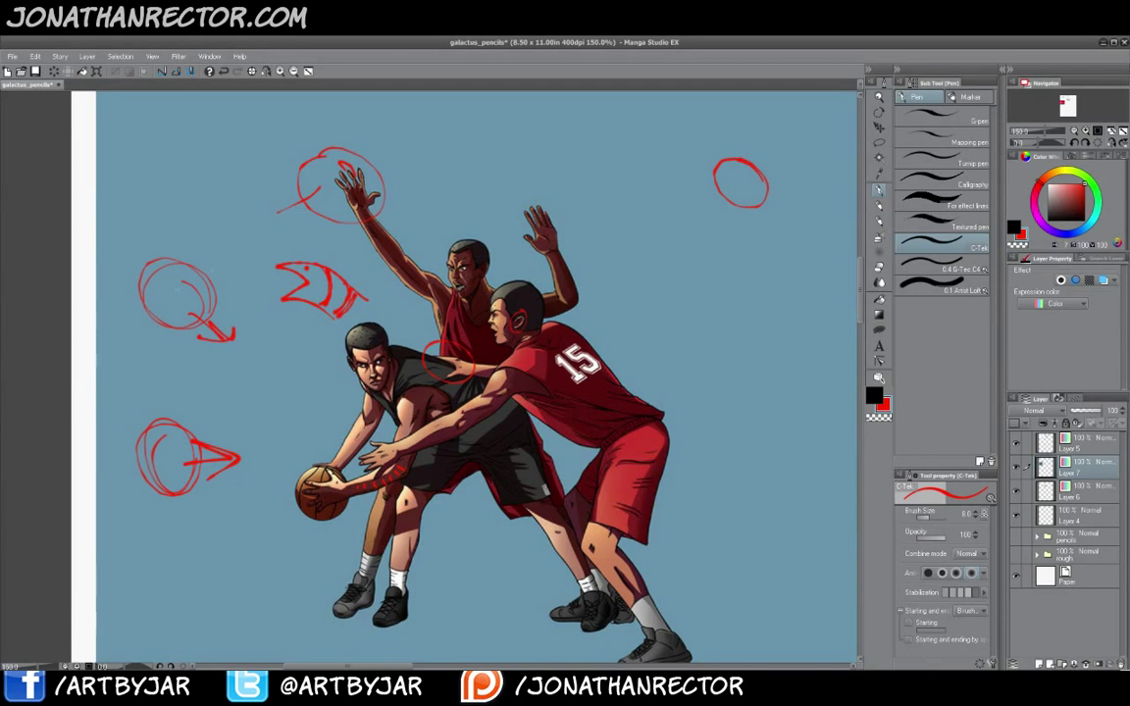
pyautogui.moveTo(304, 95)
pyautogui.mouseDown()
pyautogui.moveTo(363, 118)
pyautogui.moveTo(314, 107)
pyautogui.moveTo(412, 116)
pyautogui.mouseUp()
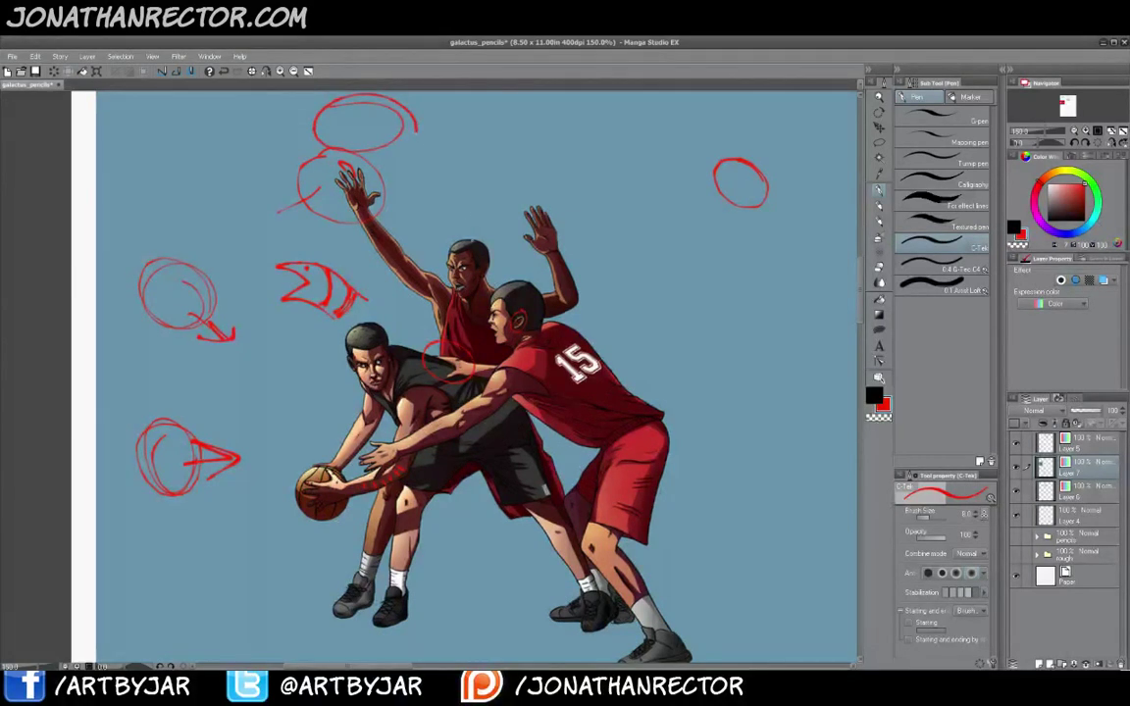
pyautogui.moveTo(496, 147)
pyautogui.mouseDown()
pyautogui.moveTo(475, 206)
pyautogui.moveTo(527, 177)
pyautogui.moveTo(485, 225)
pyautogui.mouseUp()
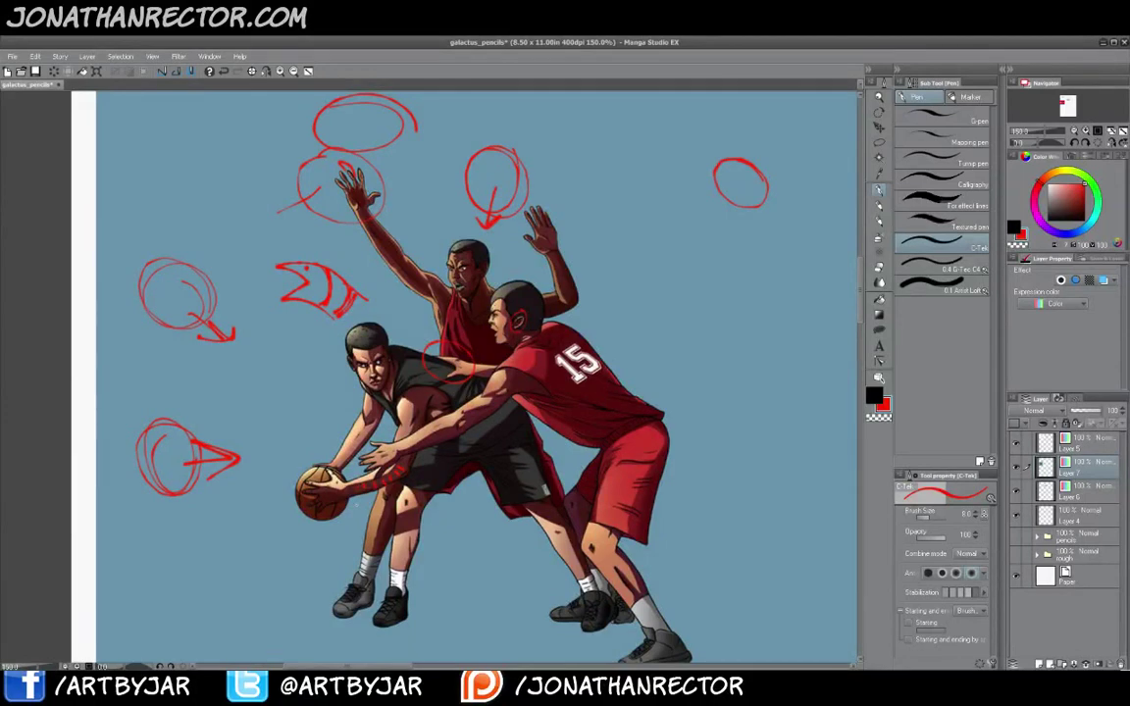
# Hatch red ground shadows extending behind the shoes of the ball handler and the number 15 player
pyautogui.moveTo(252, 593); pyautogui.dragTo(216, 535)
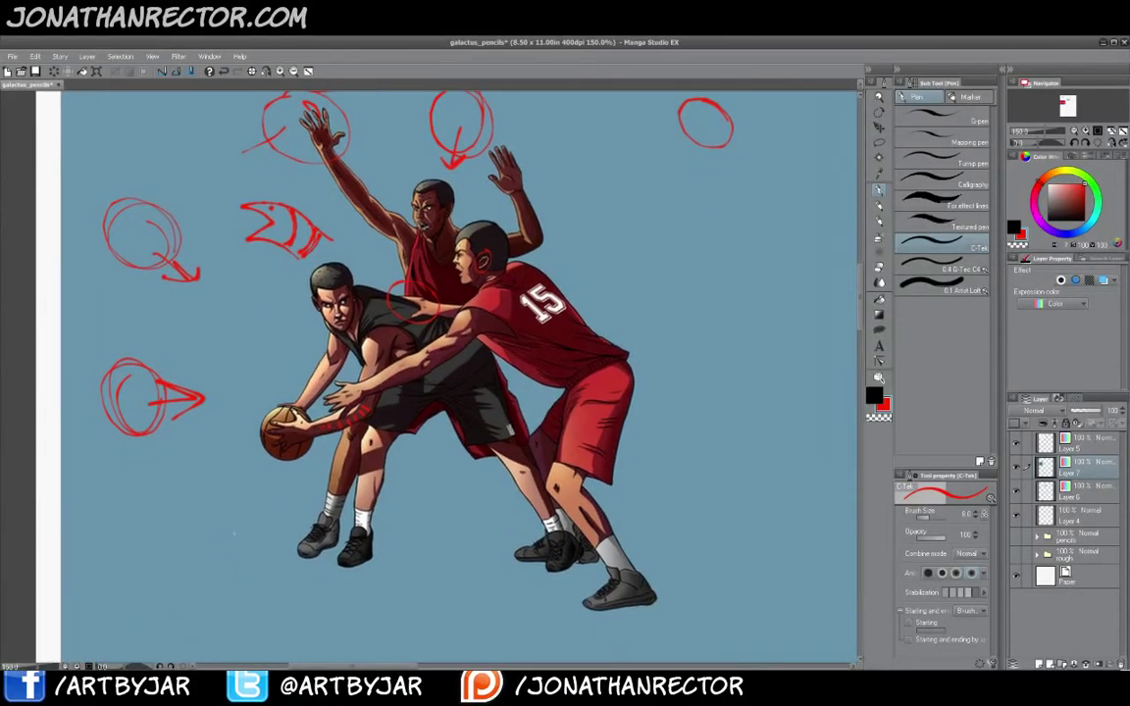
pyautogui.moveTo(345, 537)
pyautogui.mouseDown()
pyautogui.moveTo(454, 554)
pyautogui.moveTo(440, 558)
pyautogui.moveTo(461, 570)
pyautogui.moveTo(302, 533)
pyautogui.moveTo(415, 536)
pyautogui.mouseUp()
pyautogui.moveTo(355, 534)
pyautogui.mouseDown()
pyautogui.moveTo(564, 551)
pyautogui.moveTo(687, 587)
pyautogui.mouseUp()
pyautogui.moveTo(627, 569); pyautogui.dragTo(701, 594)
pyautogui.moveTo(608, 581); pyautogui.dragTo(710, 602)
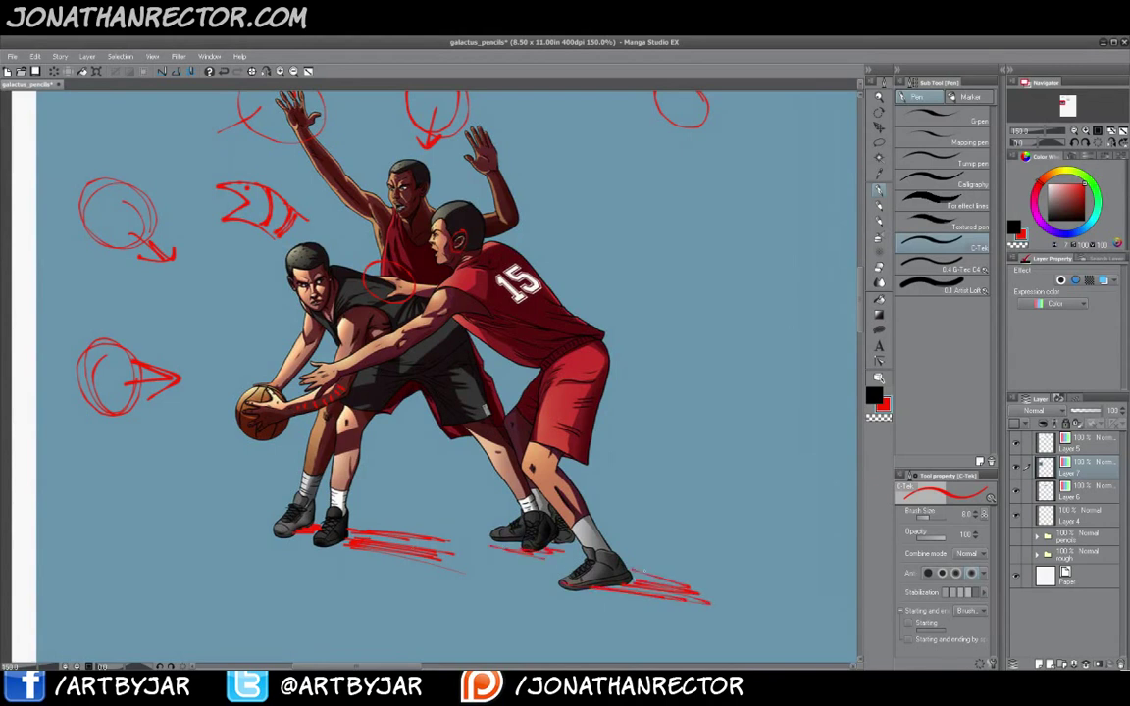
# Fill the ground shadow behind the number 15 player's front shoe with denser red hatching
pyautogui.moveTo(562, 545); pyautogui.dragTo(581, 540)
pyautogui.moveTo(557, 550)
pyautogui.mouseDown()
pyautogui.moveTo(687, 561)
pyautogui.moveTo(648, 559)
pyautogui.mouseUp()
pyautogui.moveTo(623, 555); pyautogui.dragTo(679, 576)
pyautogui.moveTo(629, 572); pyautogui.dragTo(687, 590)
pyautogui.moveTo(598, 585); pyautogui.dragTo(676, 594)
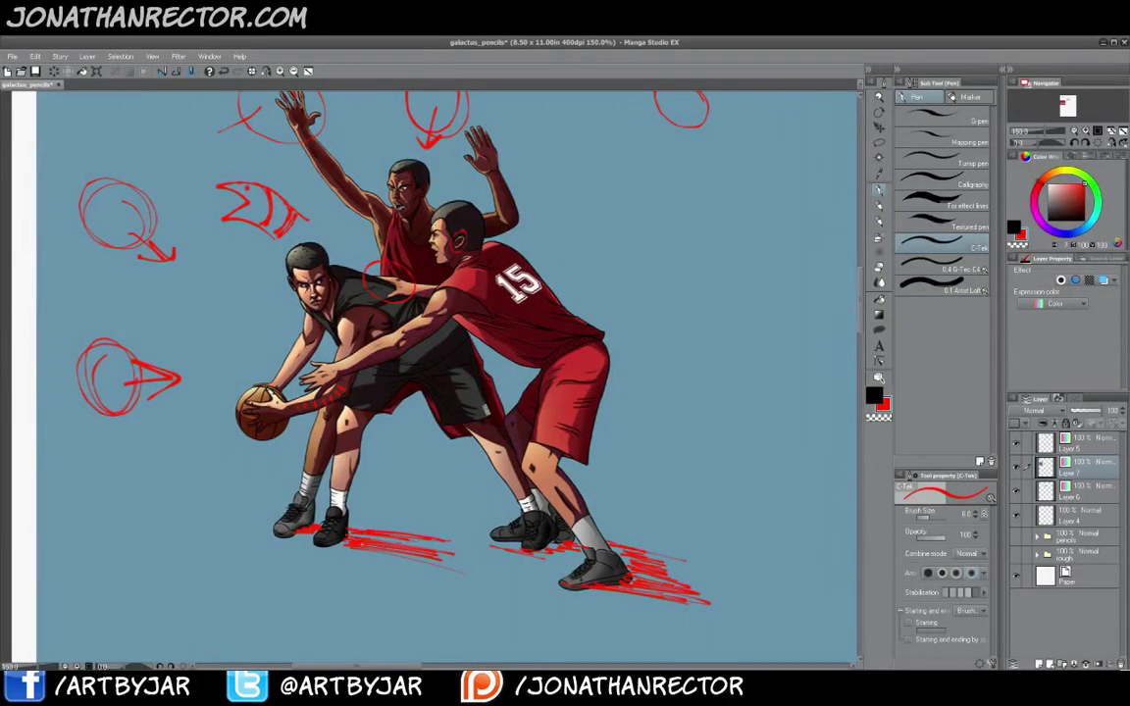
# Erase the two light-source circles and arrows in the background in front of the ball handler
pyautogui.moveTo(327, 496); pyautogui.dragTo(369, 494)
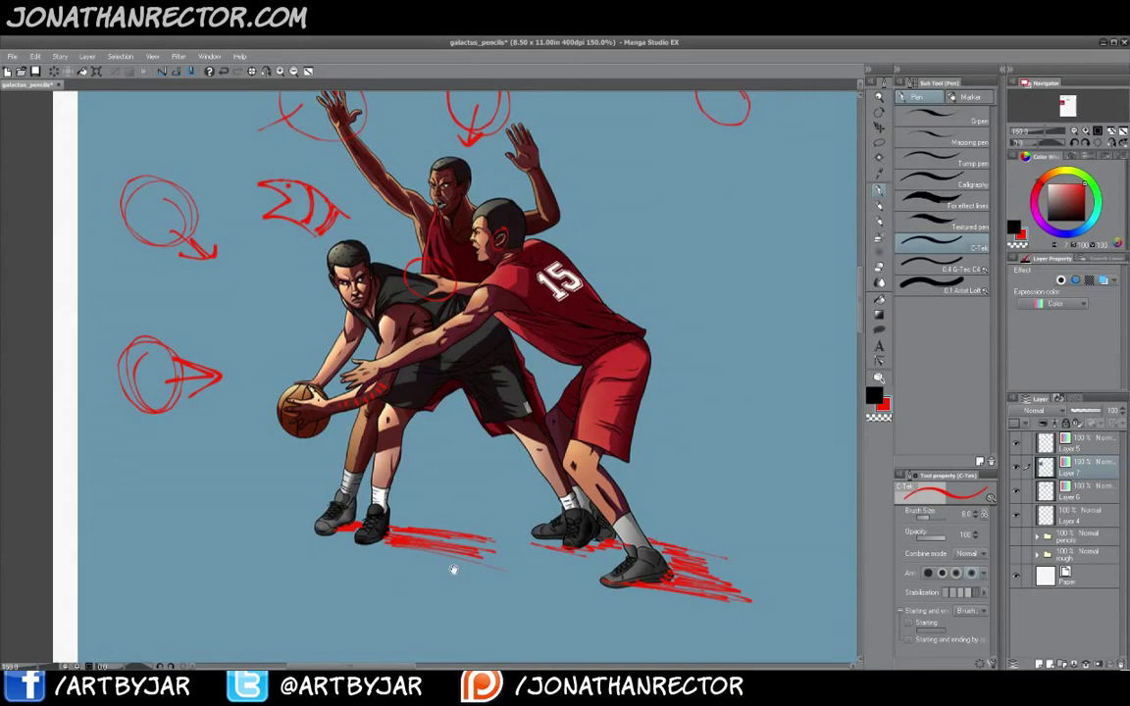
pyautogui.moveTo(469, 572); pyautogui.dragTo(480, 593)
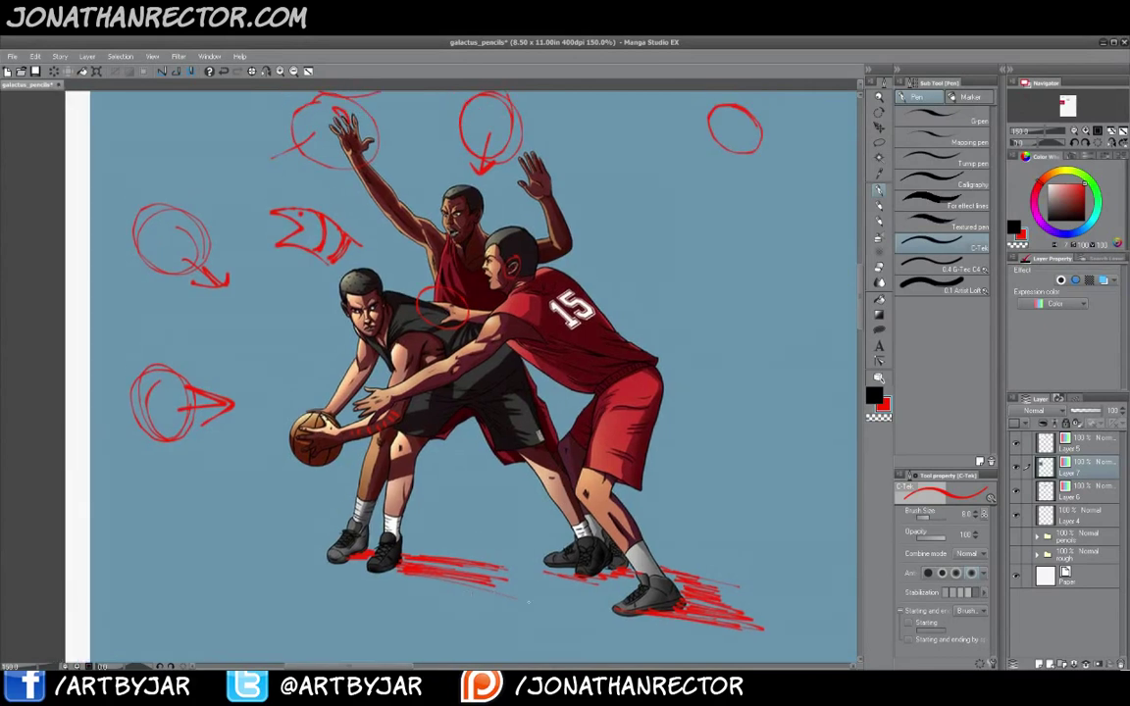
pyautogui.moveTo(306, 555); pyautogui.dragTo(332, 565)
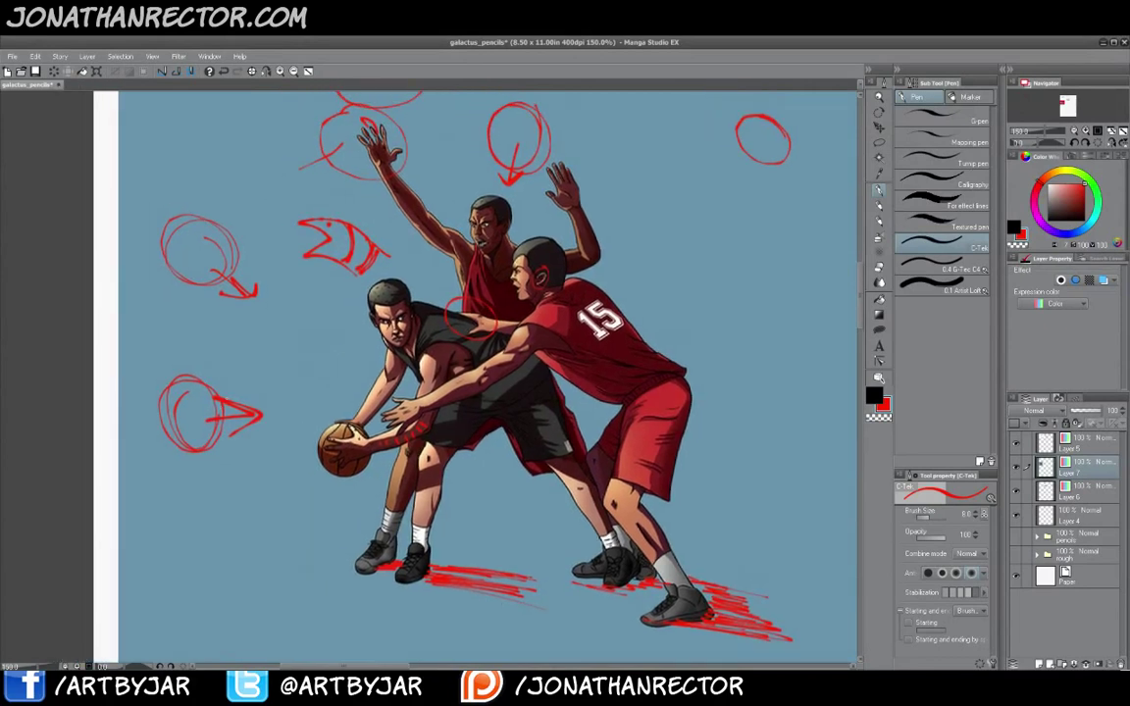
pyautogui.press('e')
pyautogui.moveTo(206, 197)
pyautogui.mouseDown()
pyautogui.moveTo(226, 227)
pyautogui.moveTo(193, 413)
pyautogui.mouseUp()
# Label the three players with circled red numbers: 1 for the ball handler, 2 for the rear player and 3 for number 15
pyautogui.press('p')
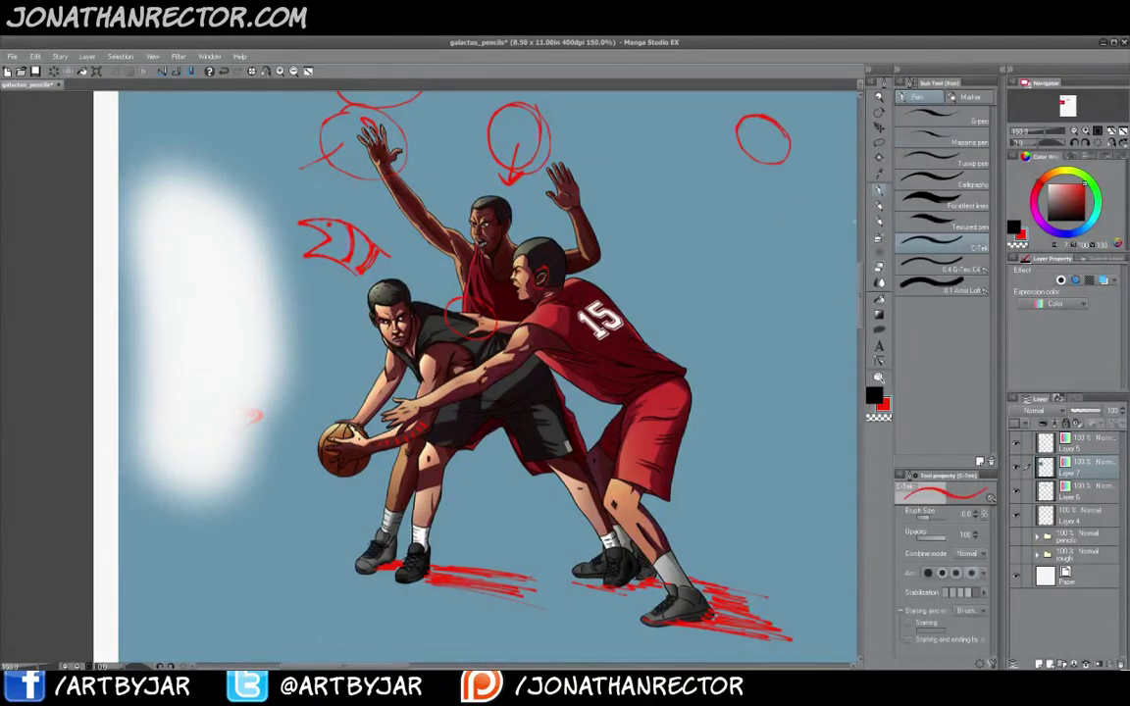
pyautogui.moveTo(349, 316); pyautogui.dragTo(354, 337)
pyautogui.moveTo(342, 307)
pyautogui.mouseDown()
pyautogui.moveTo(341, 336)
pyautogui.moveTo(345, 305)
pyautogui.mouseUp()
pyautogui.moveTo(446, 179)
pyautogui.mouseDown()
pyautogui.moveTo(463, 192)
pyautogui.moveTo(447, 165)
pyautogui.mouseUp()
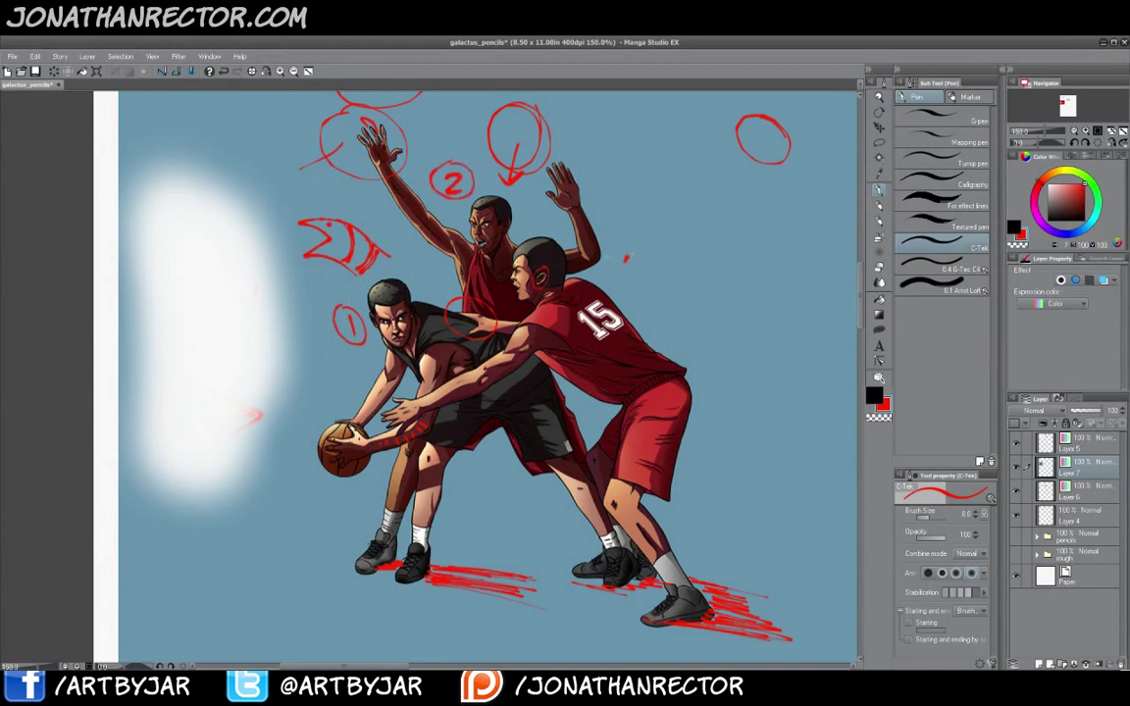
pyautogui.moveTo(626, 253)
pyautogui.mouseDown()
pyautogui.moveTo(628, 279)
pyautogui.moveTo(626, 243)
pyautogui.mouseUp()
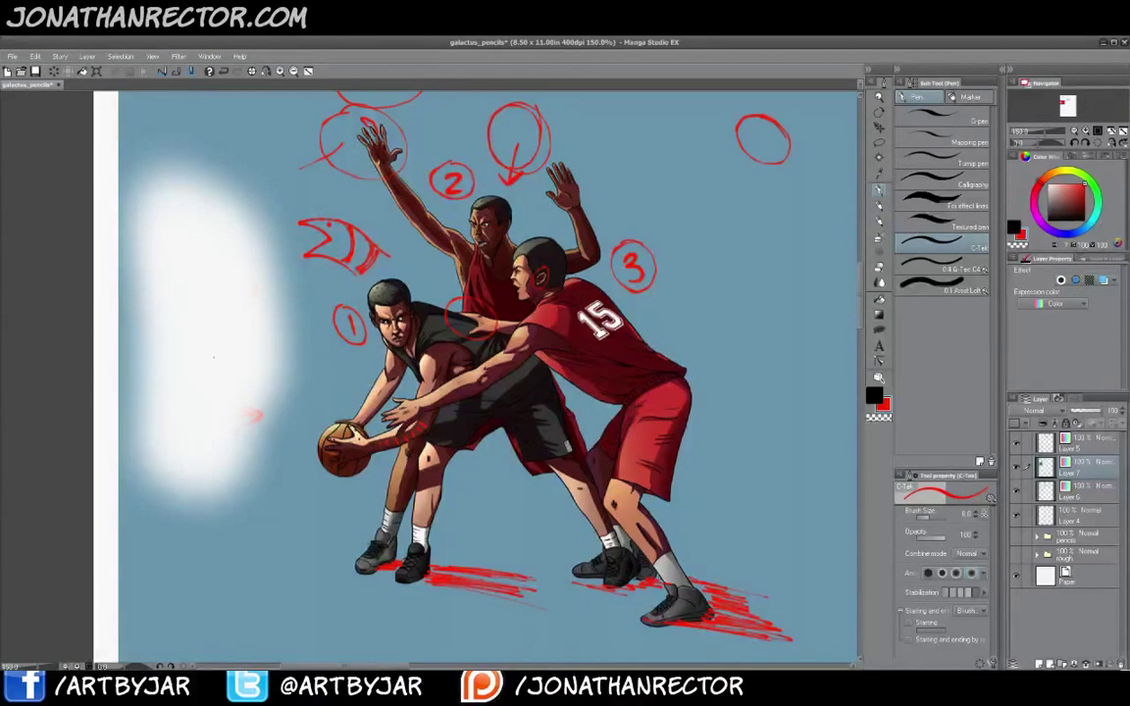
# Draw a thick red cylindrical arrow across the erased white patch, pointing toward the players
pyautogui.moveTo(172, 328); pyautogui.dragTo(227, 329)
pyautogui.moveTo(179, 363)
pyautogui.mouseDown()
pyautogui.moveTo(235, 365)
pyautogui.moveTo(218, 369)
pyautogui.moveTo(220, 328)
pyautogui.mouseUp()
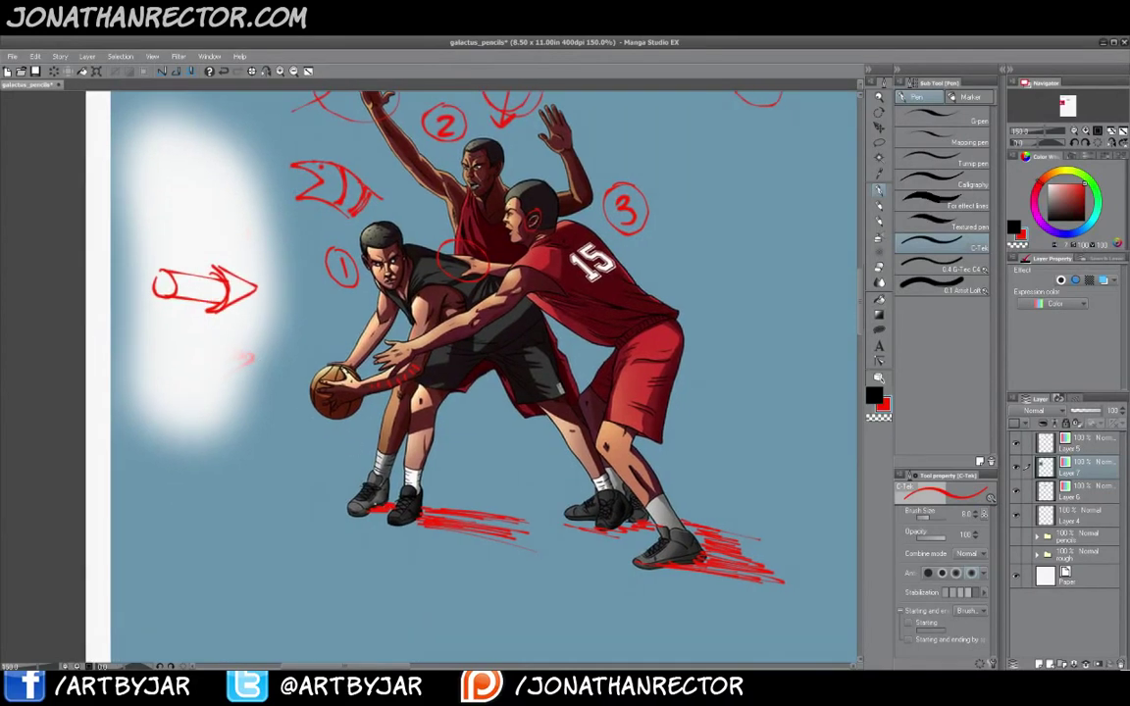
pyautogui.moveTo(414, 220); pyautogui.dragTo(416, 291)
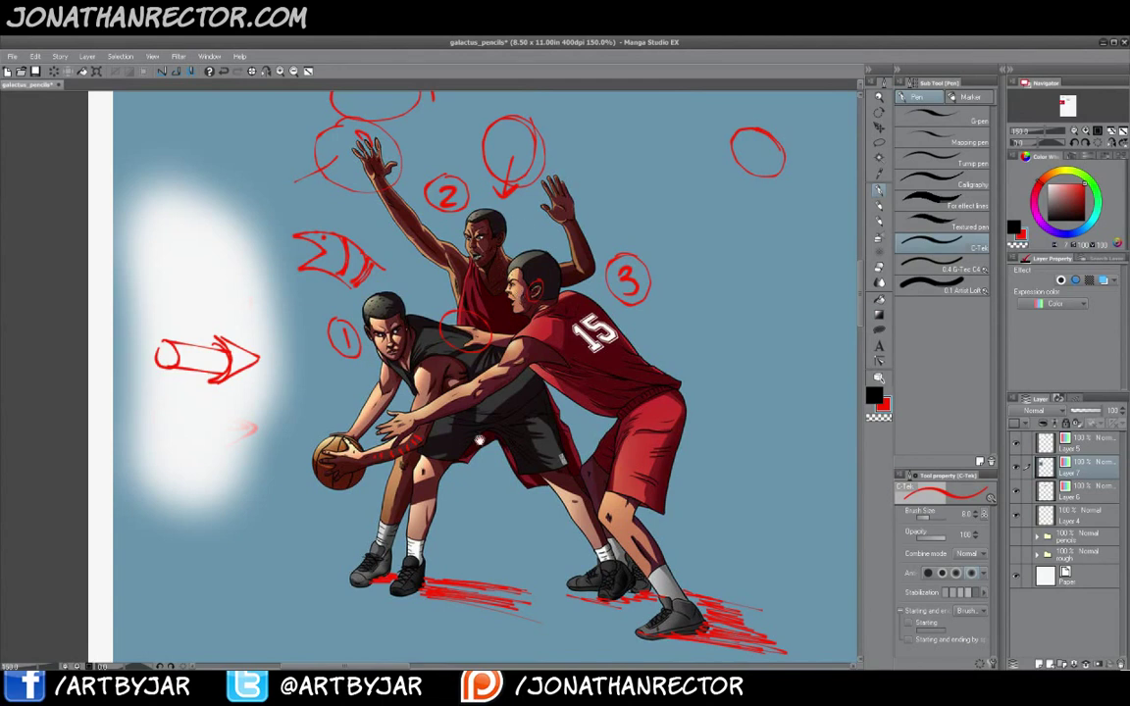
# Try red ground shadows falling forward from the players' feet, then undo those strokes
pyautogui.moveTo(479, 441); pyautogui.dragTo(516, 326)
pyautogui.moveTo(421, 466); pyautogui.dragTo(328, 552)
pyautogui.moveTo(609, 479)
pyautogui.mouseDown()
pyautogui.moveTo(587, 546)
pyautogui.moveTo(595, 562)
pyautogui.mouseUp()
pyautogui.moveTo(636, 487); pyautogui.dragTo(616, 548)
pyautogui.moveTo(286, 351); pyautogui.dragTo(238, 408)
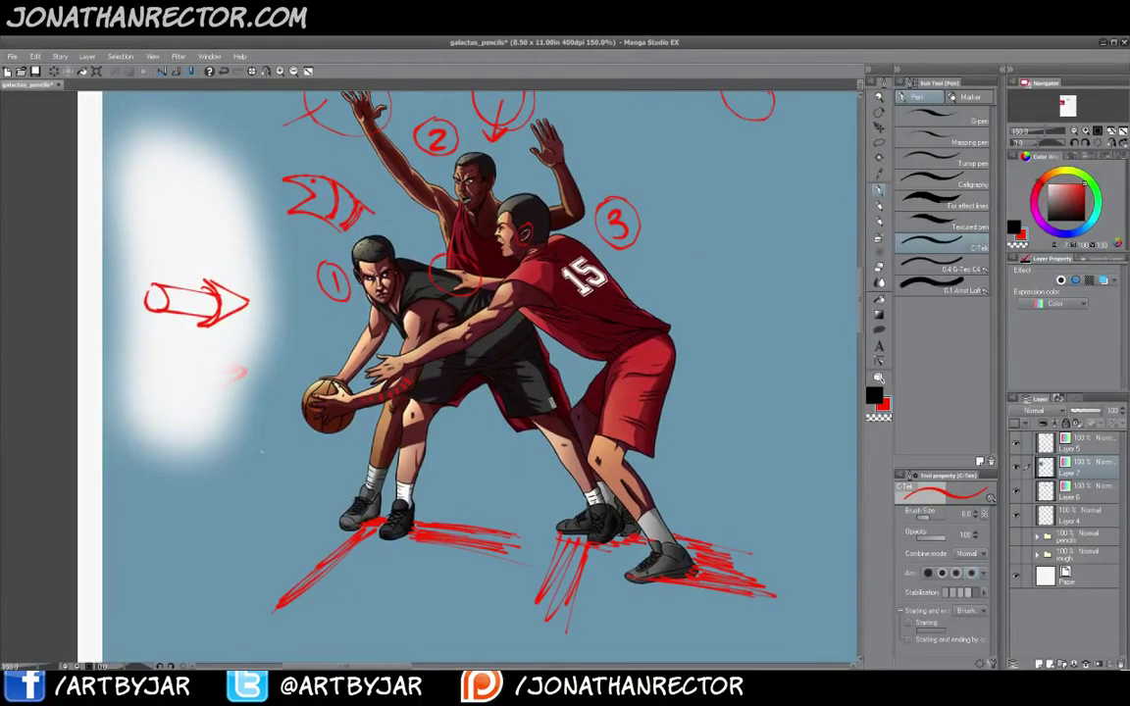
pyautogui.hotkey('ctrl', 'z')
pyautogui.hotkey('ctrl', 'z')
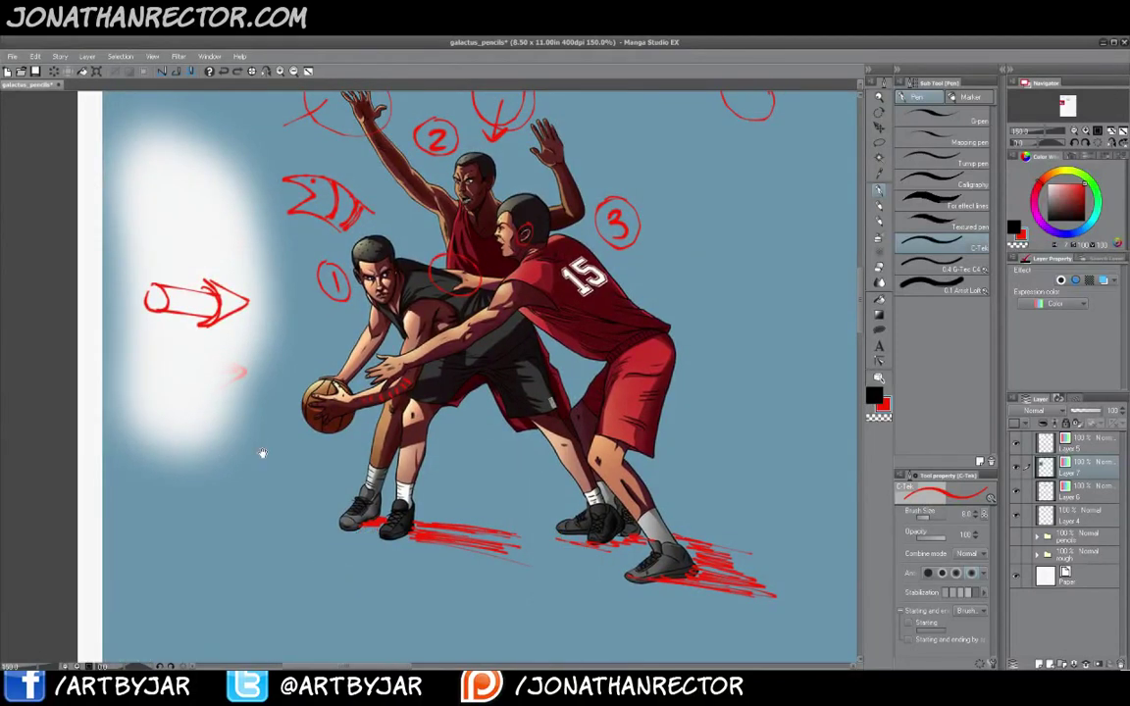
# Hide Layers 4 to 7, show the pencils and rough folders, and bring the Galactus drawing back into view
pyautogui.moveTo(299, 395); pyautogui.dragTo(199, 435)
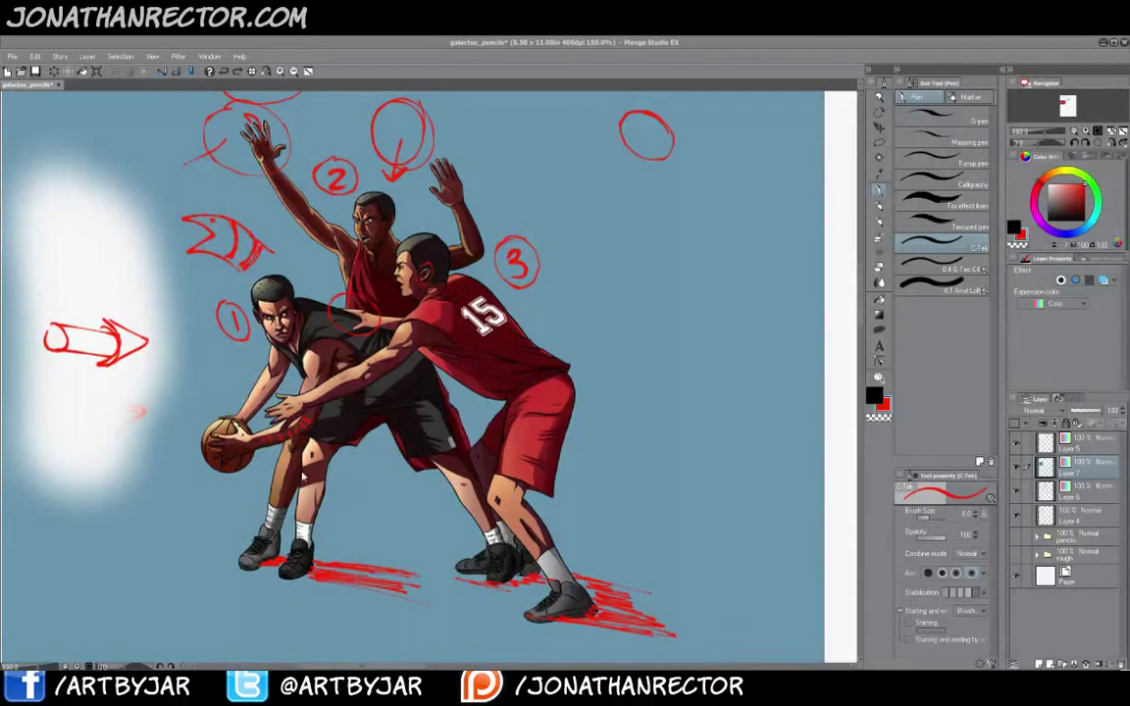
pyautogui.moveTo(1016, 445); pyautogui.dragTo(1018, 539)
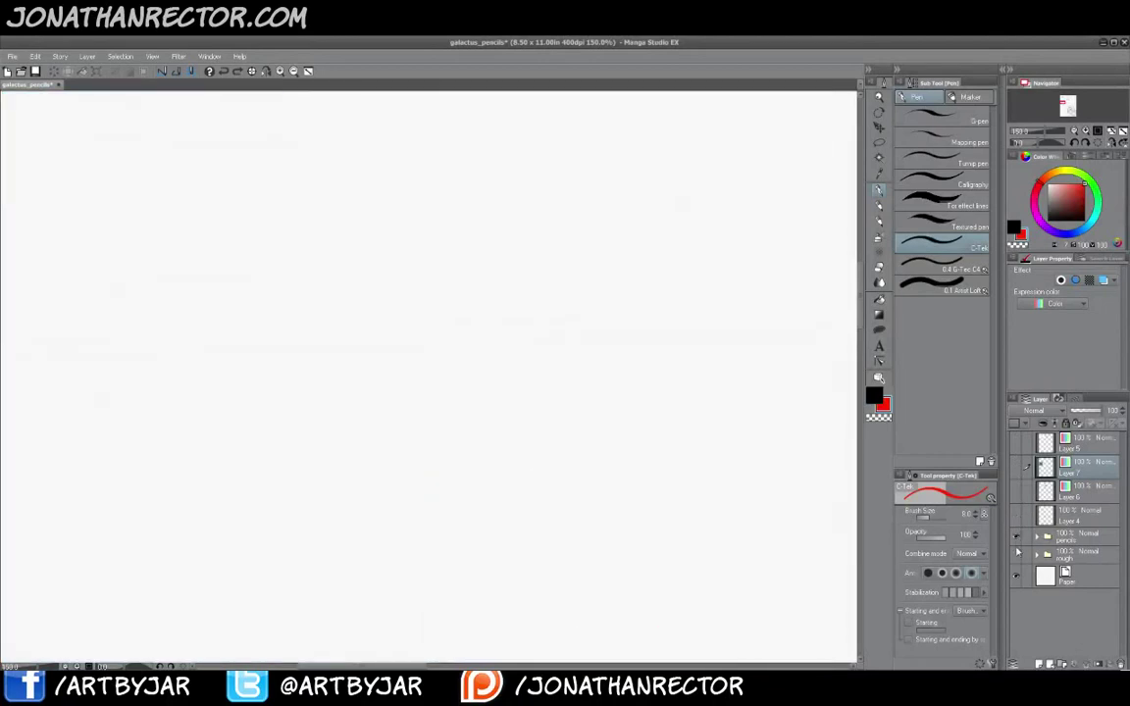
pyautogui.click(1016, 555)
pyautogui.scroll(-6, 652, 476)
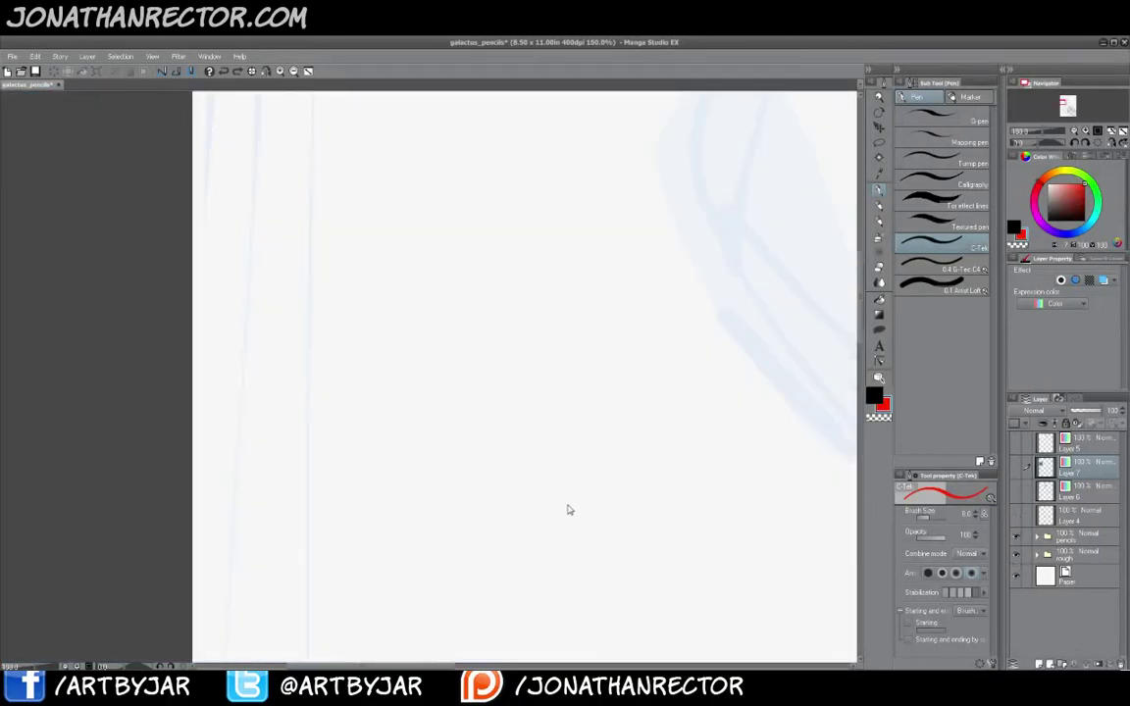
pyautogui.moveTo(640, 577)
pyautogui.mouseDown()
pyautogui.moveTo(295, 245)
pyautogui.moveTo(380, 302)
pyautogui.mouseUp()
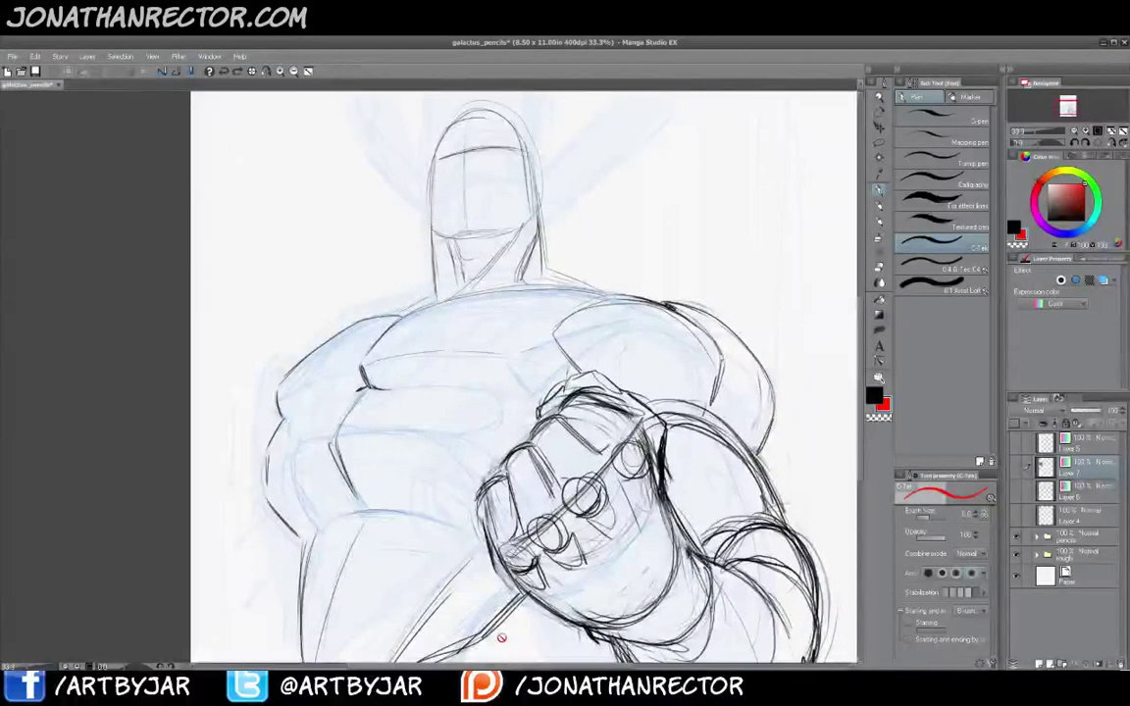